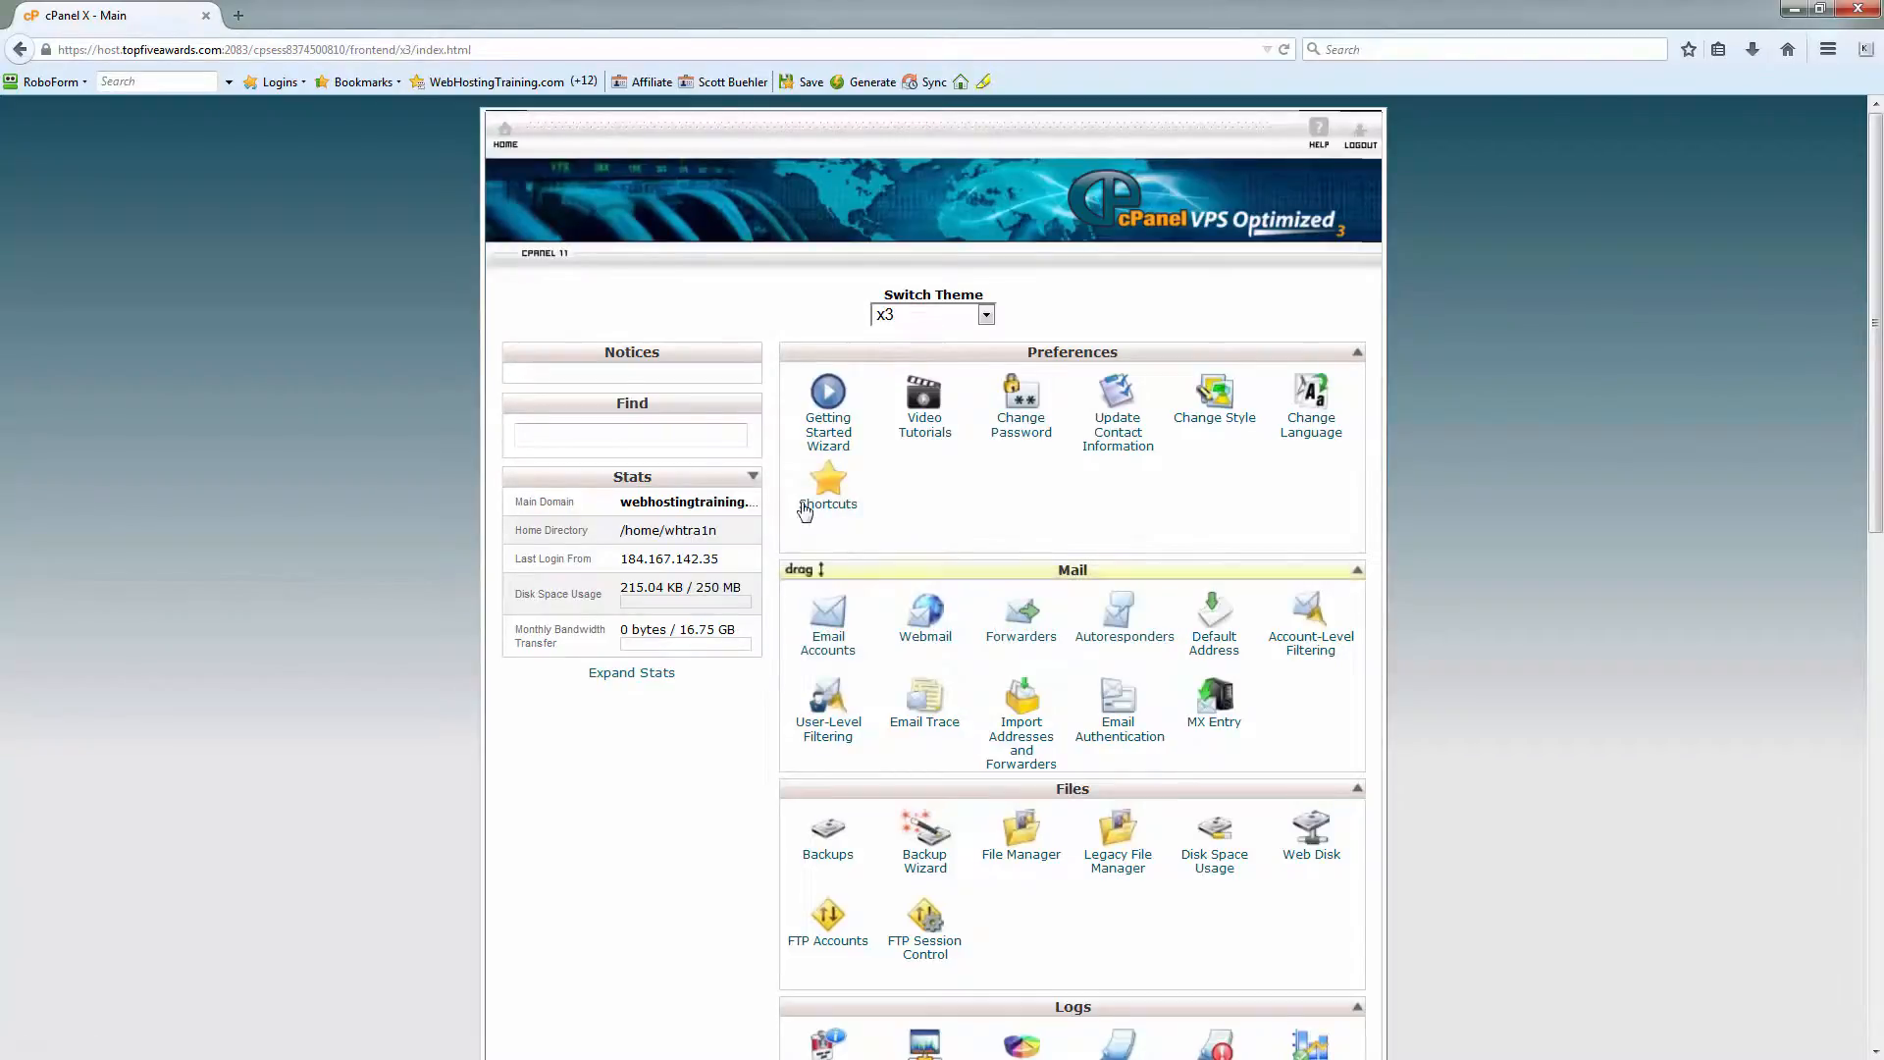
- Go to wordpress.org in a new browser tab and open the WordPress 4.1 download page
click(238, 16)
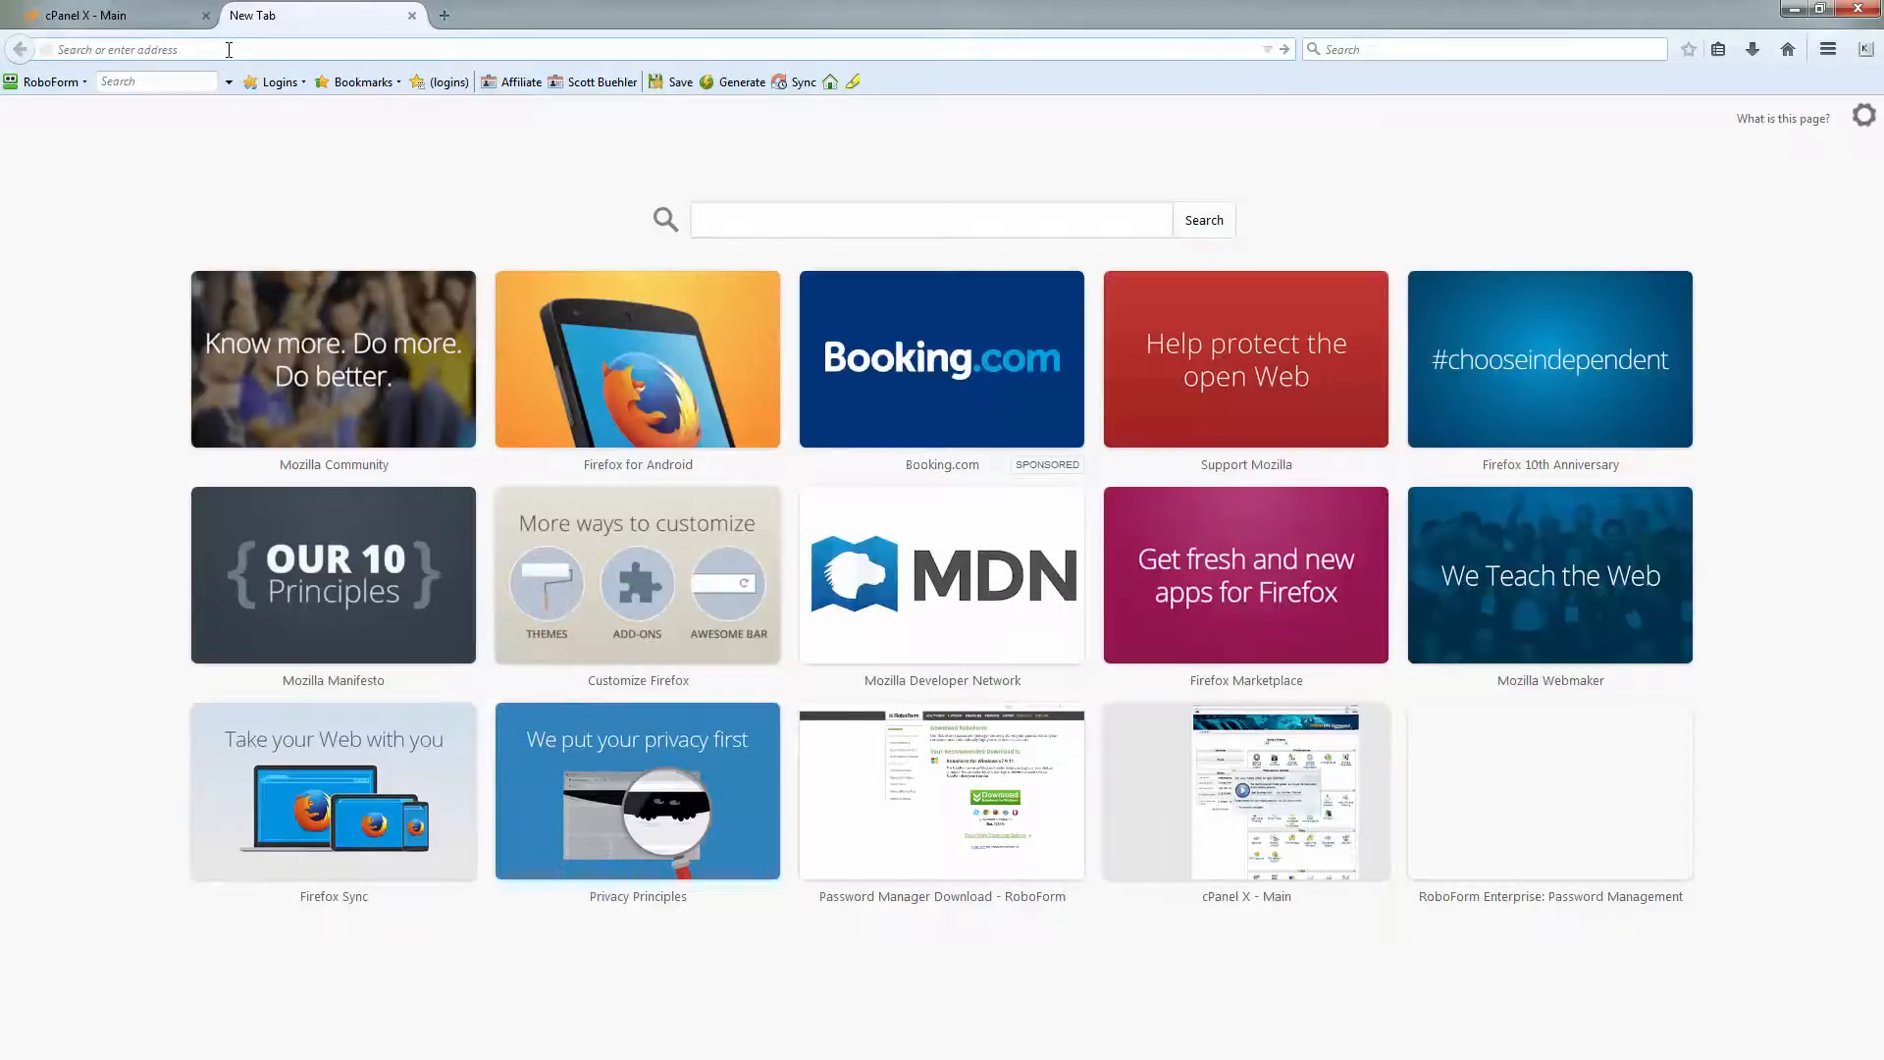
text(wordpress.o)
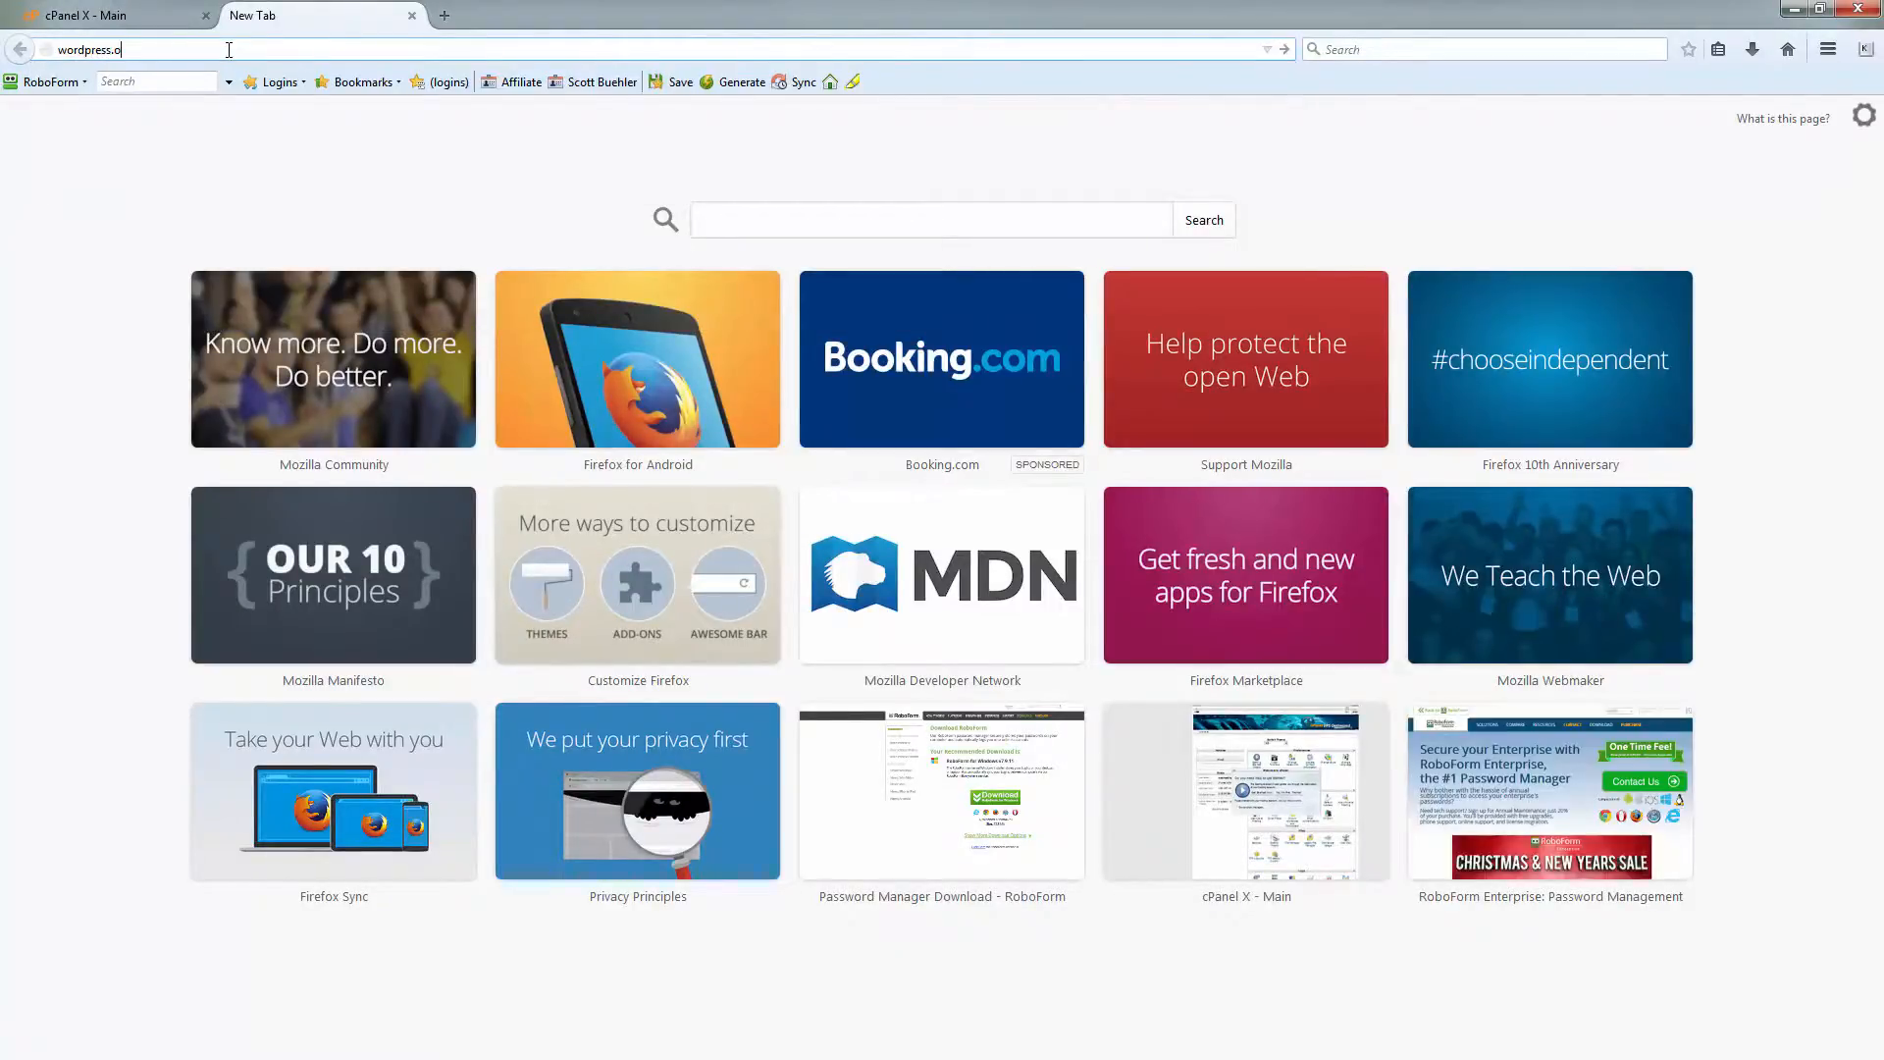
text(rg)
key(Return)
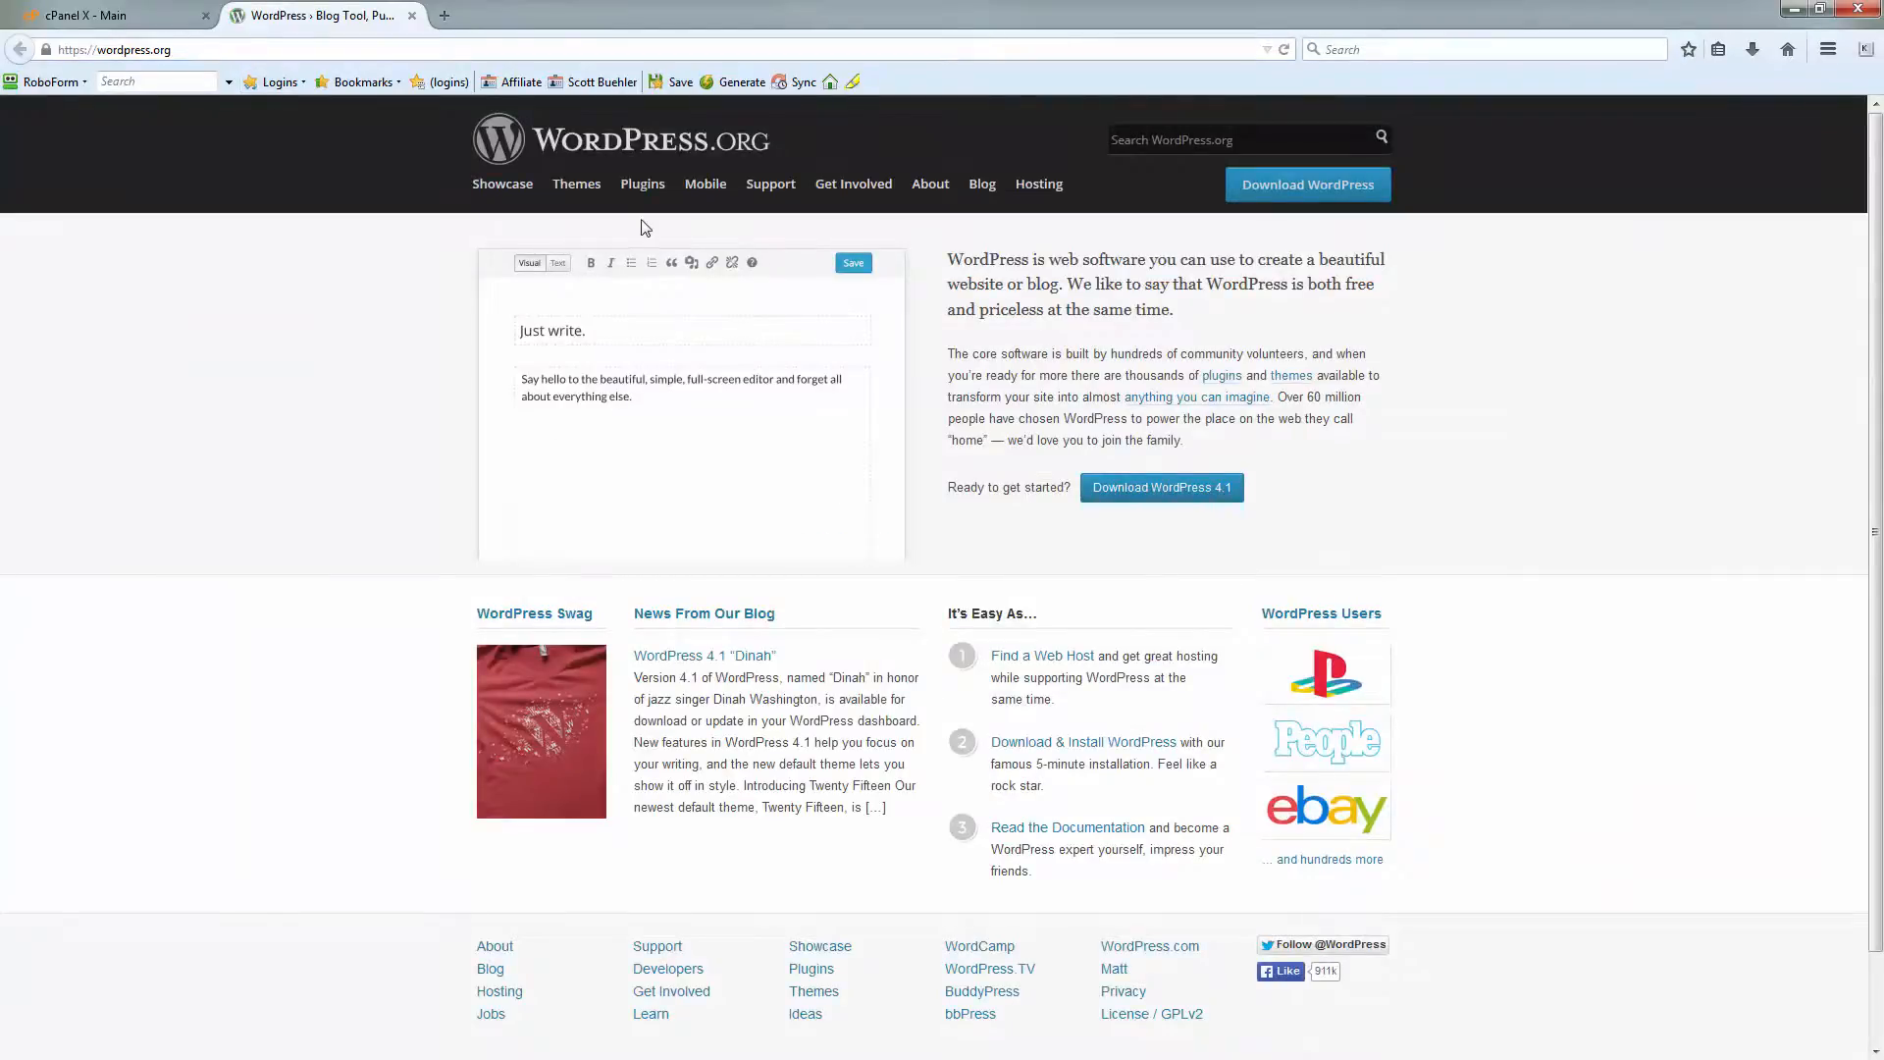
click(1162, 496)
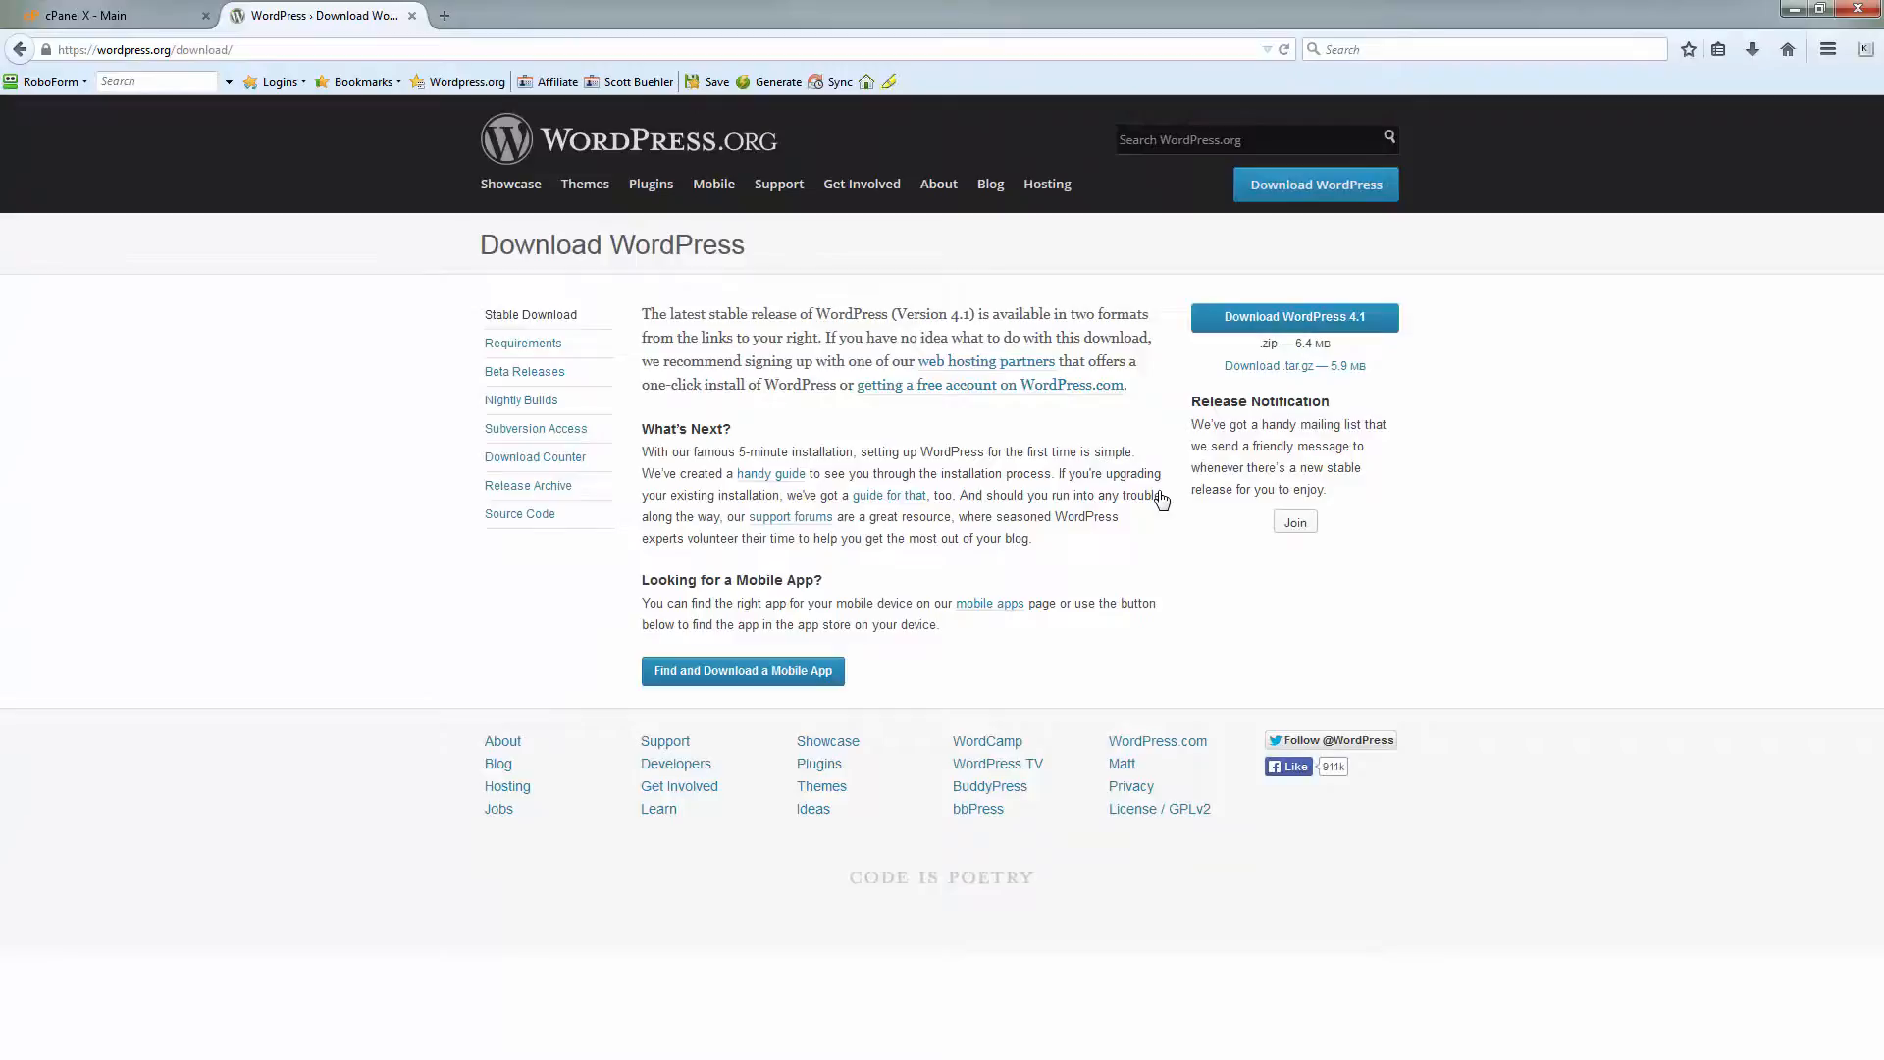
- Download the WordPress 4.1 zip archive and save it to the Desktop as wordpress-4.1.zip
click(1294, 324)
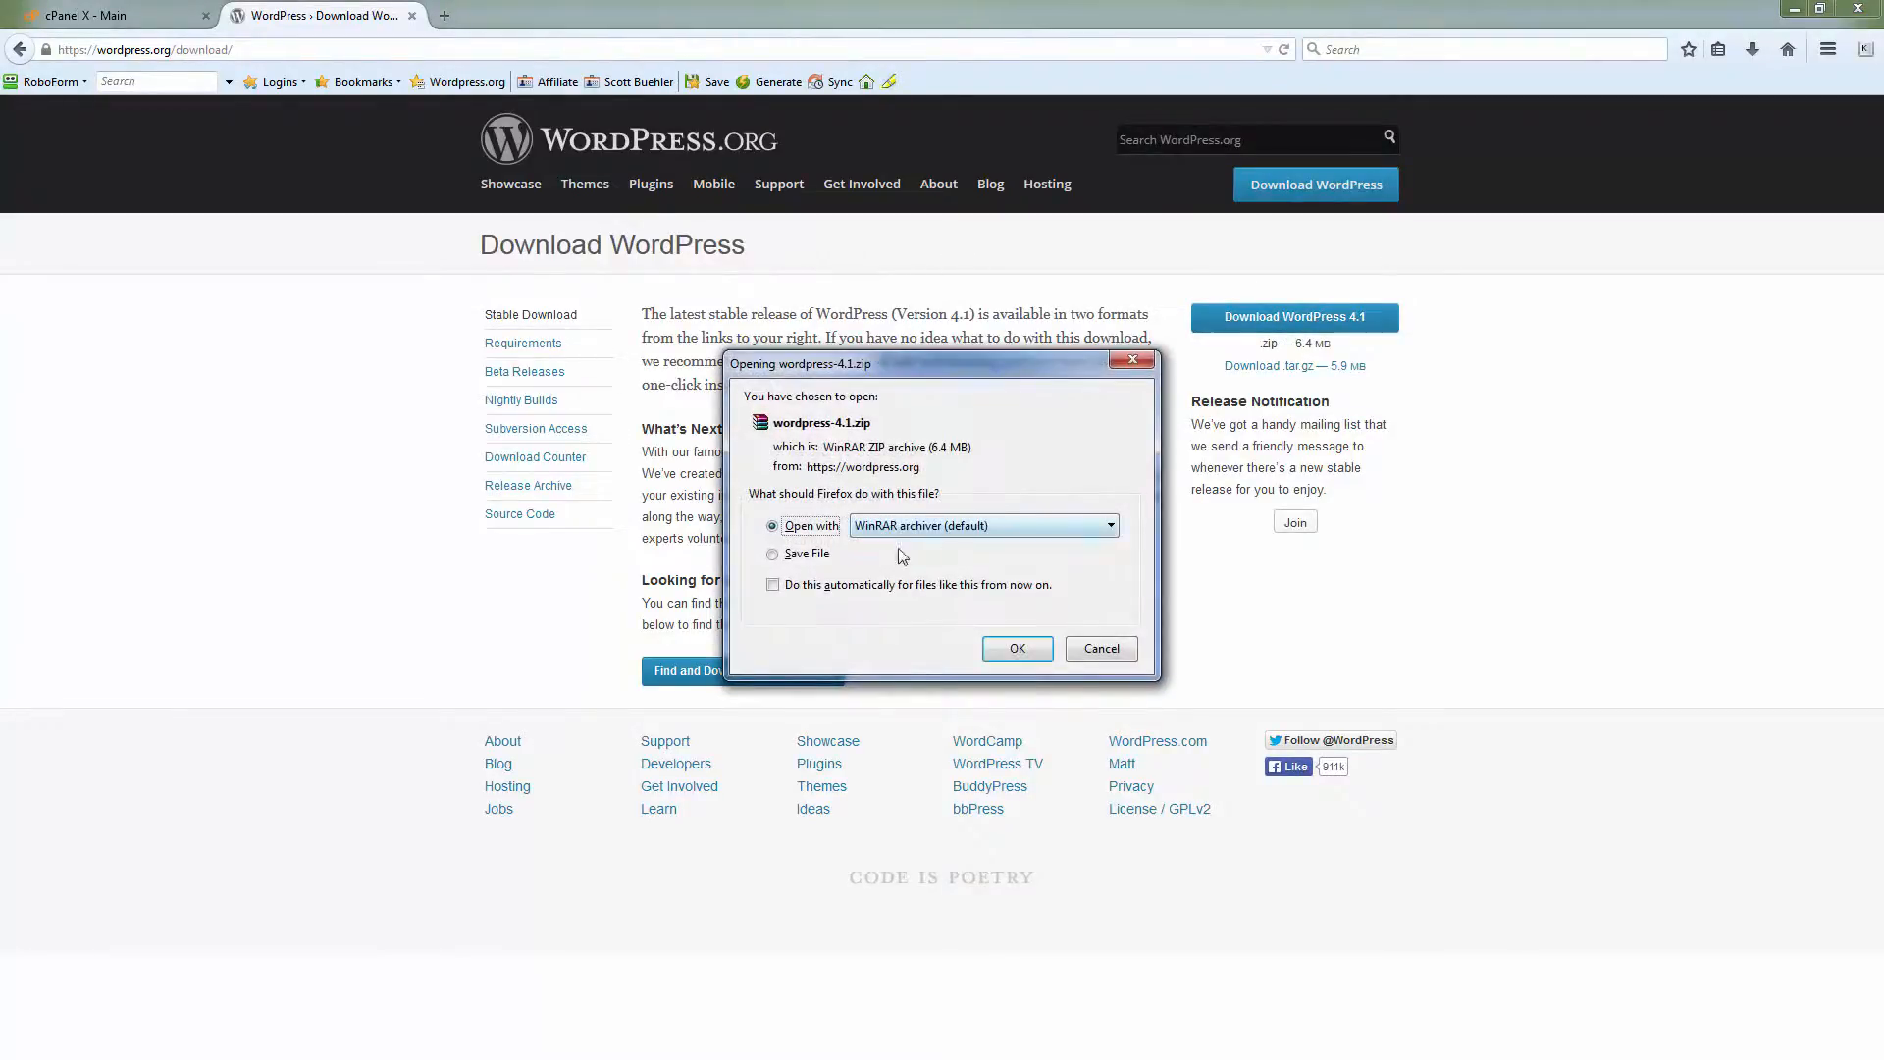
click(815, 555)
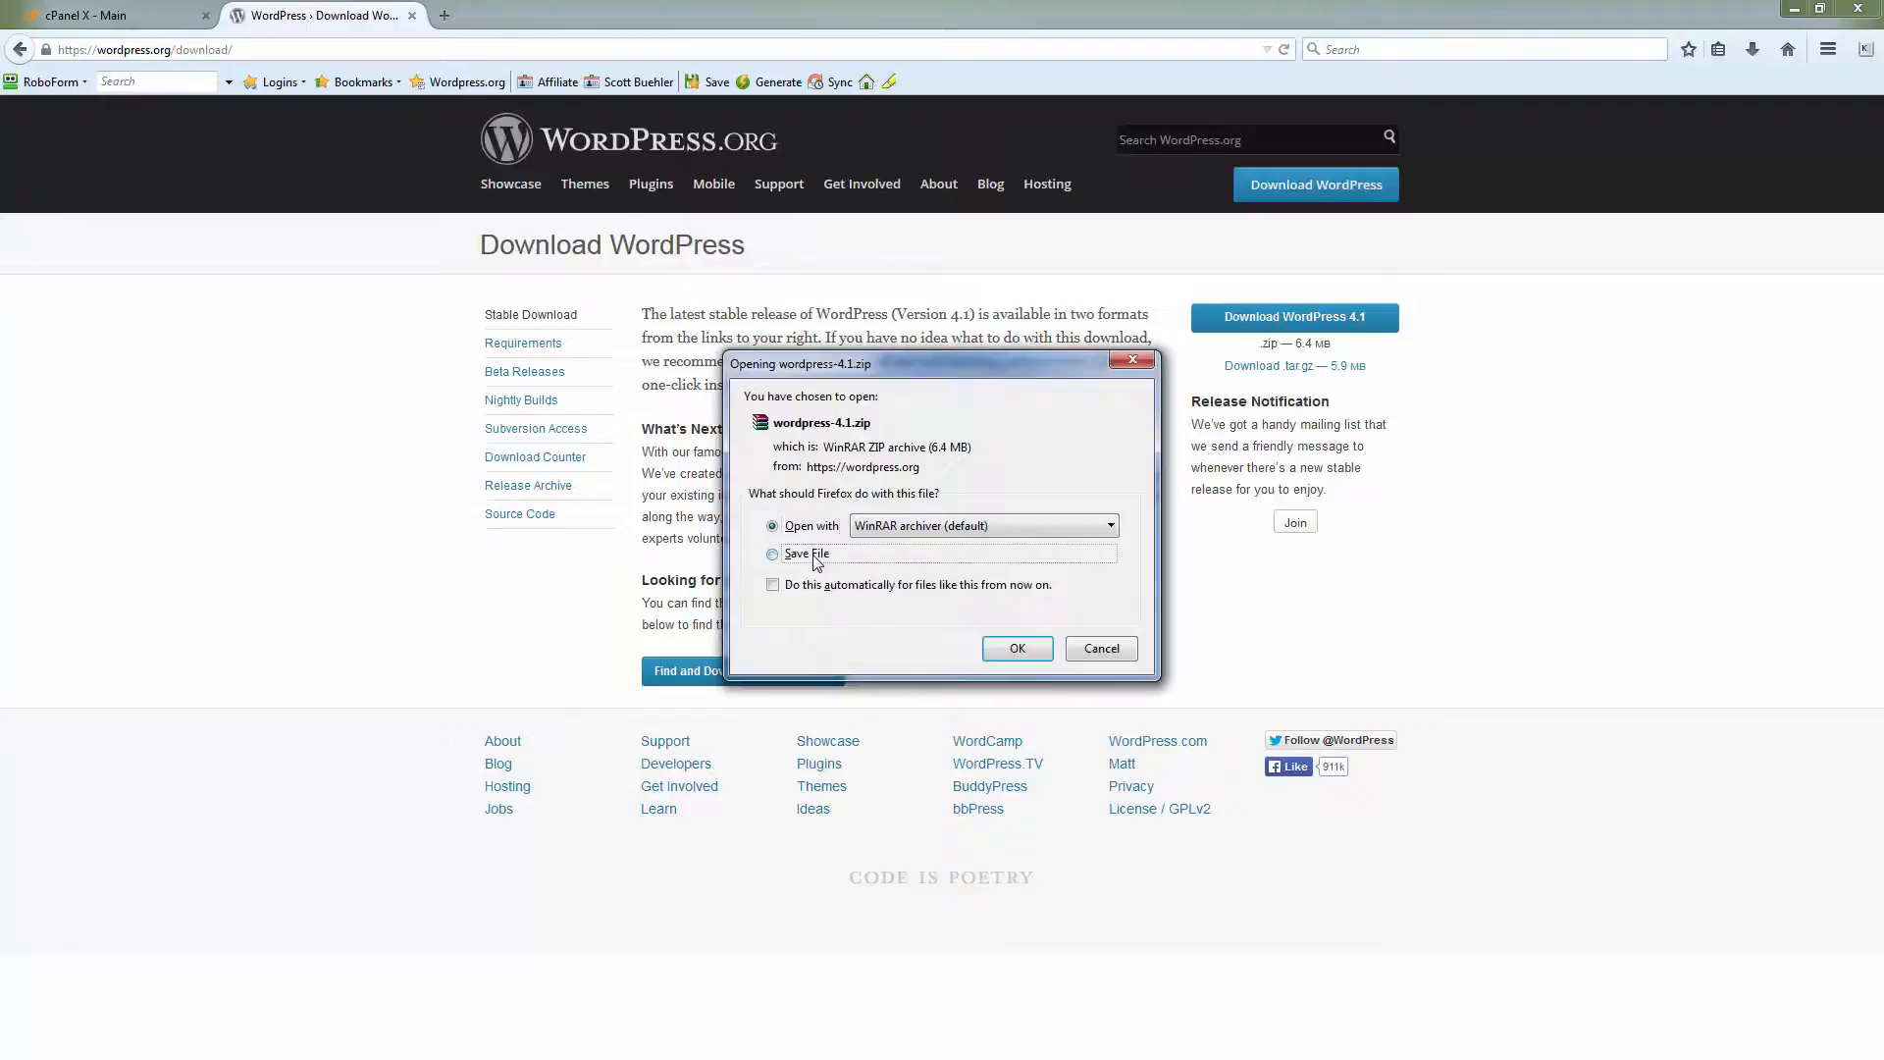
click(1018, 650)
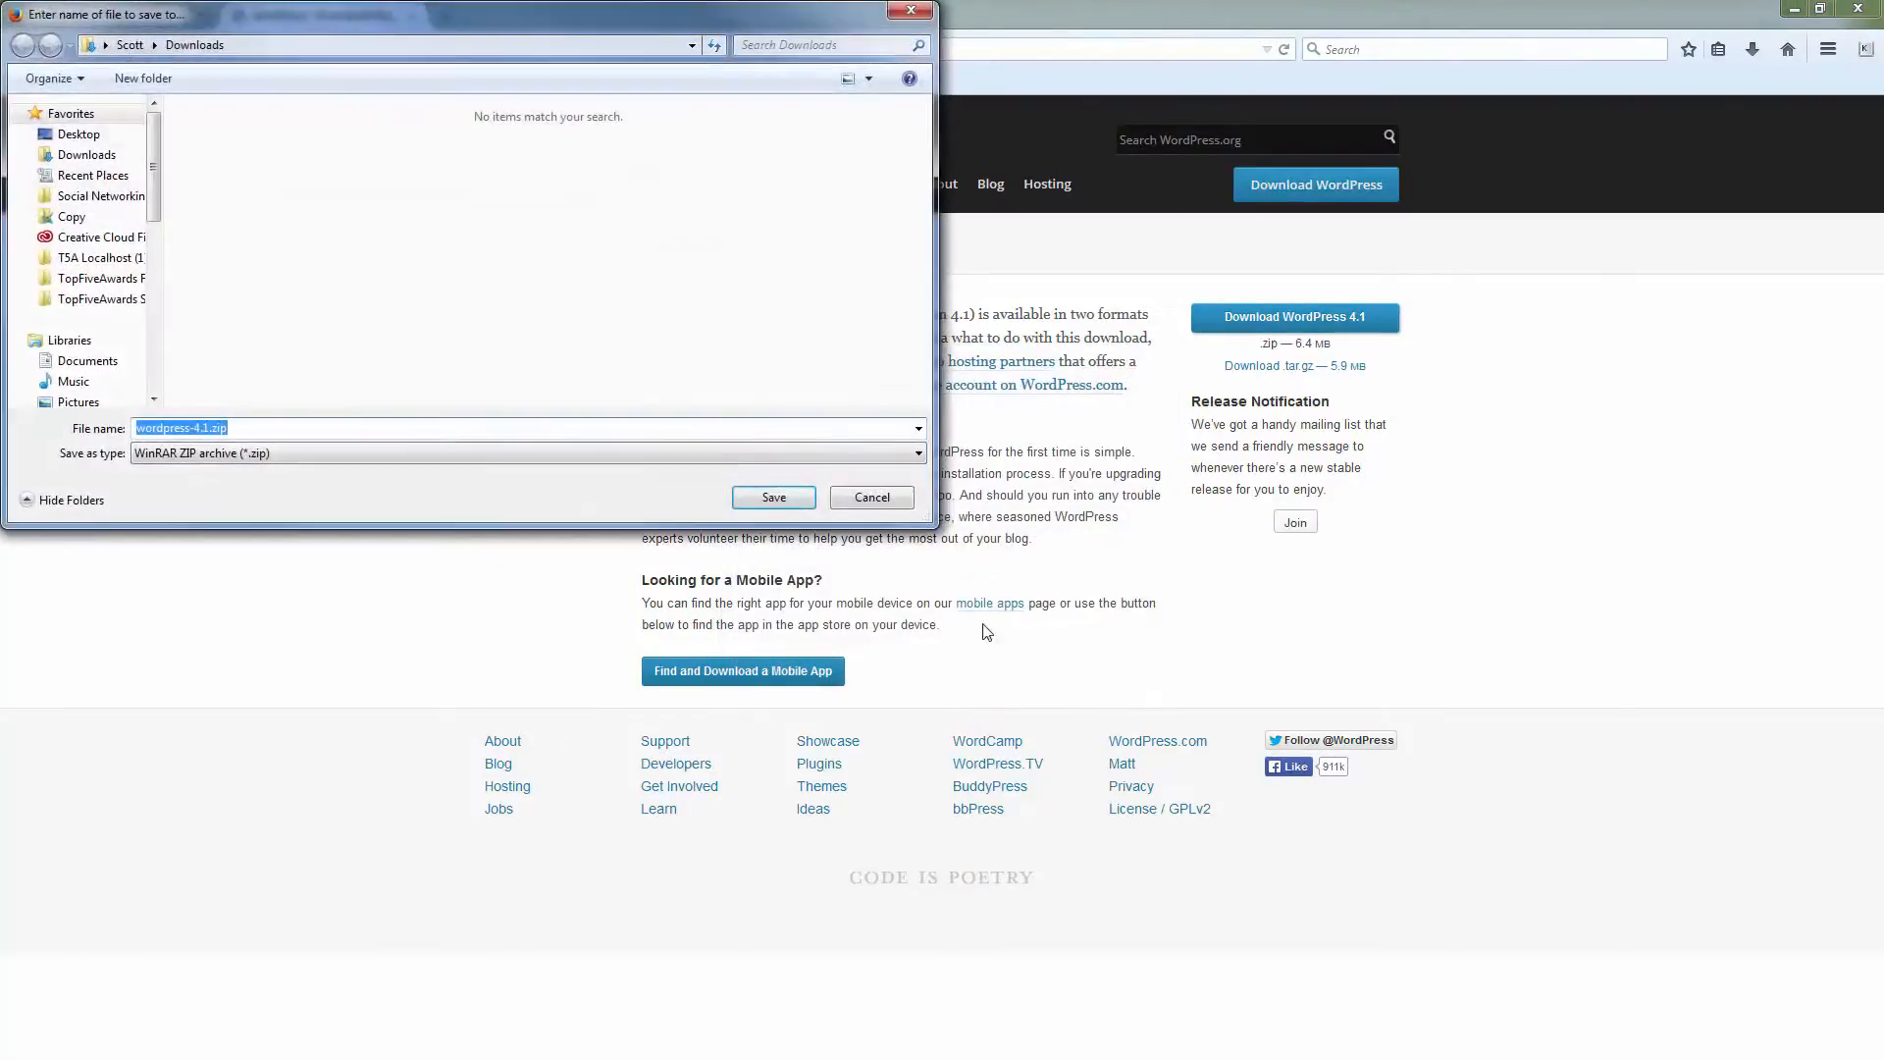
click(71, 138)
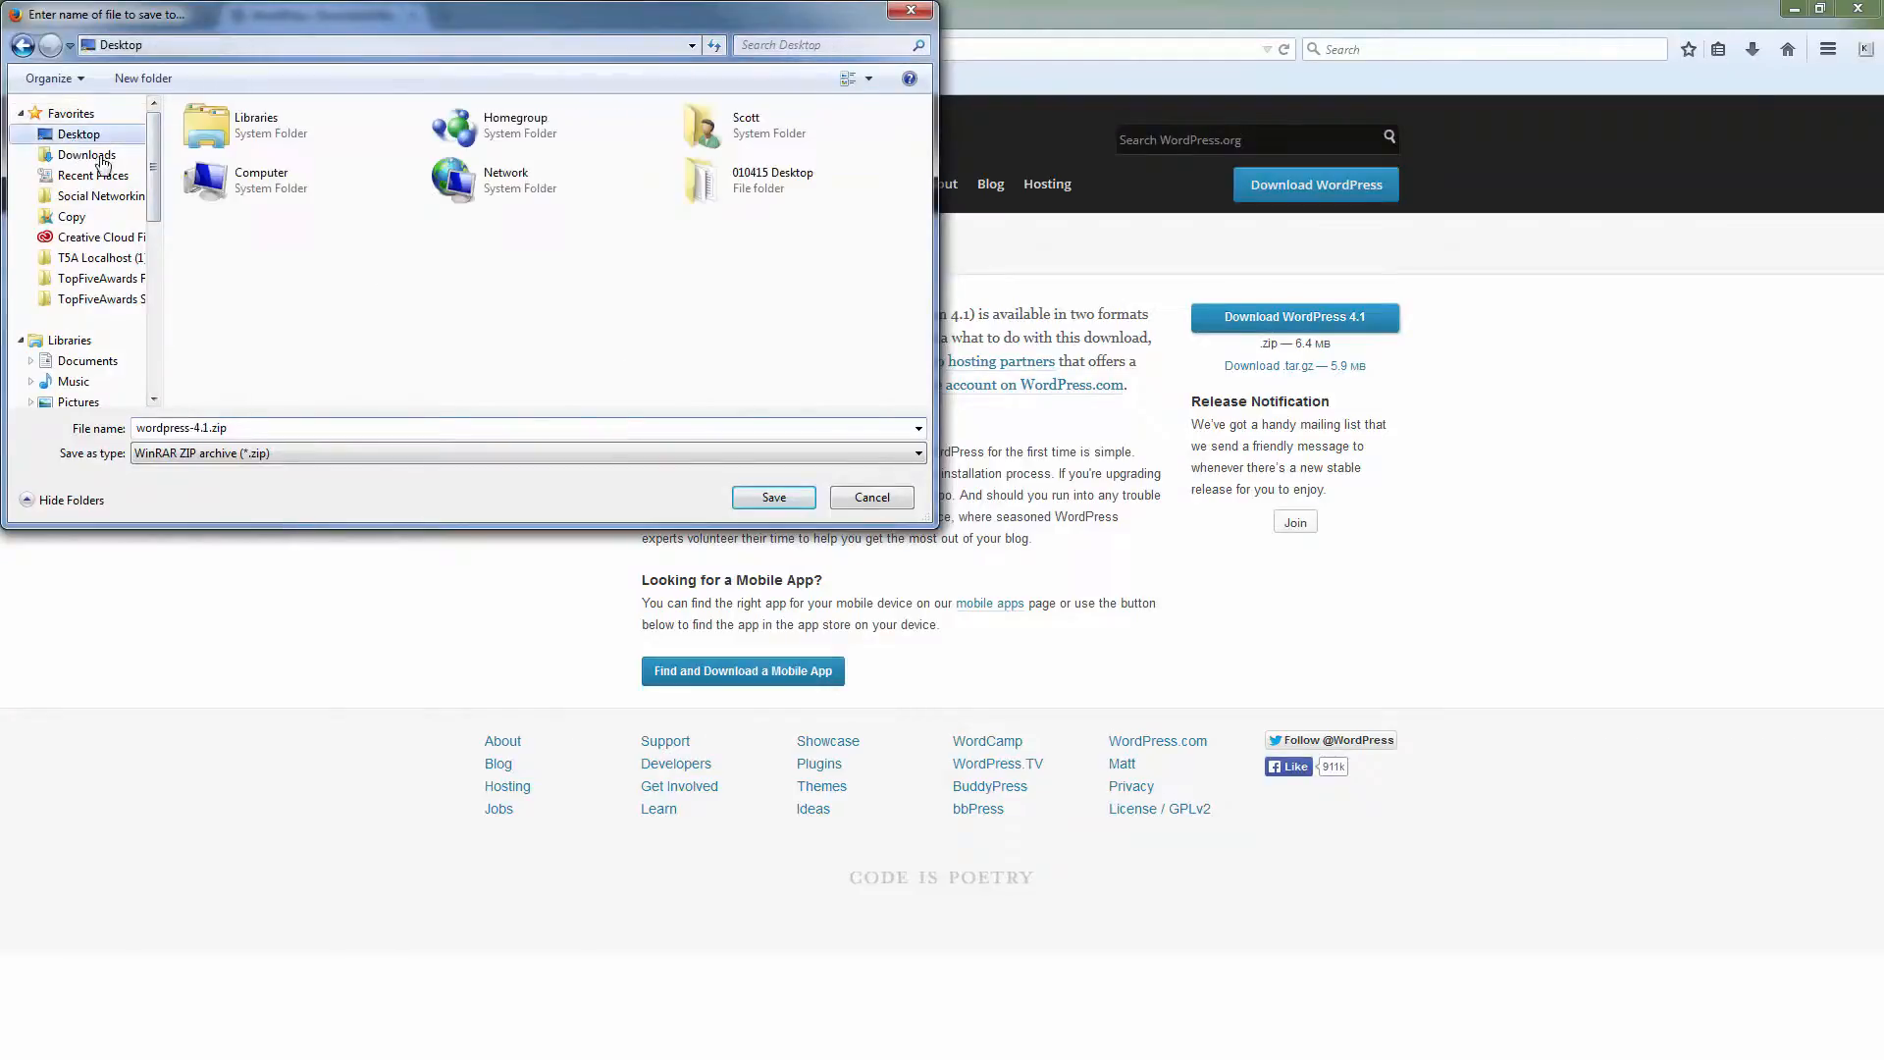
click(775, 497)
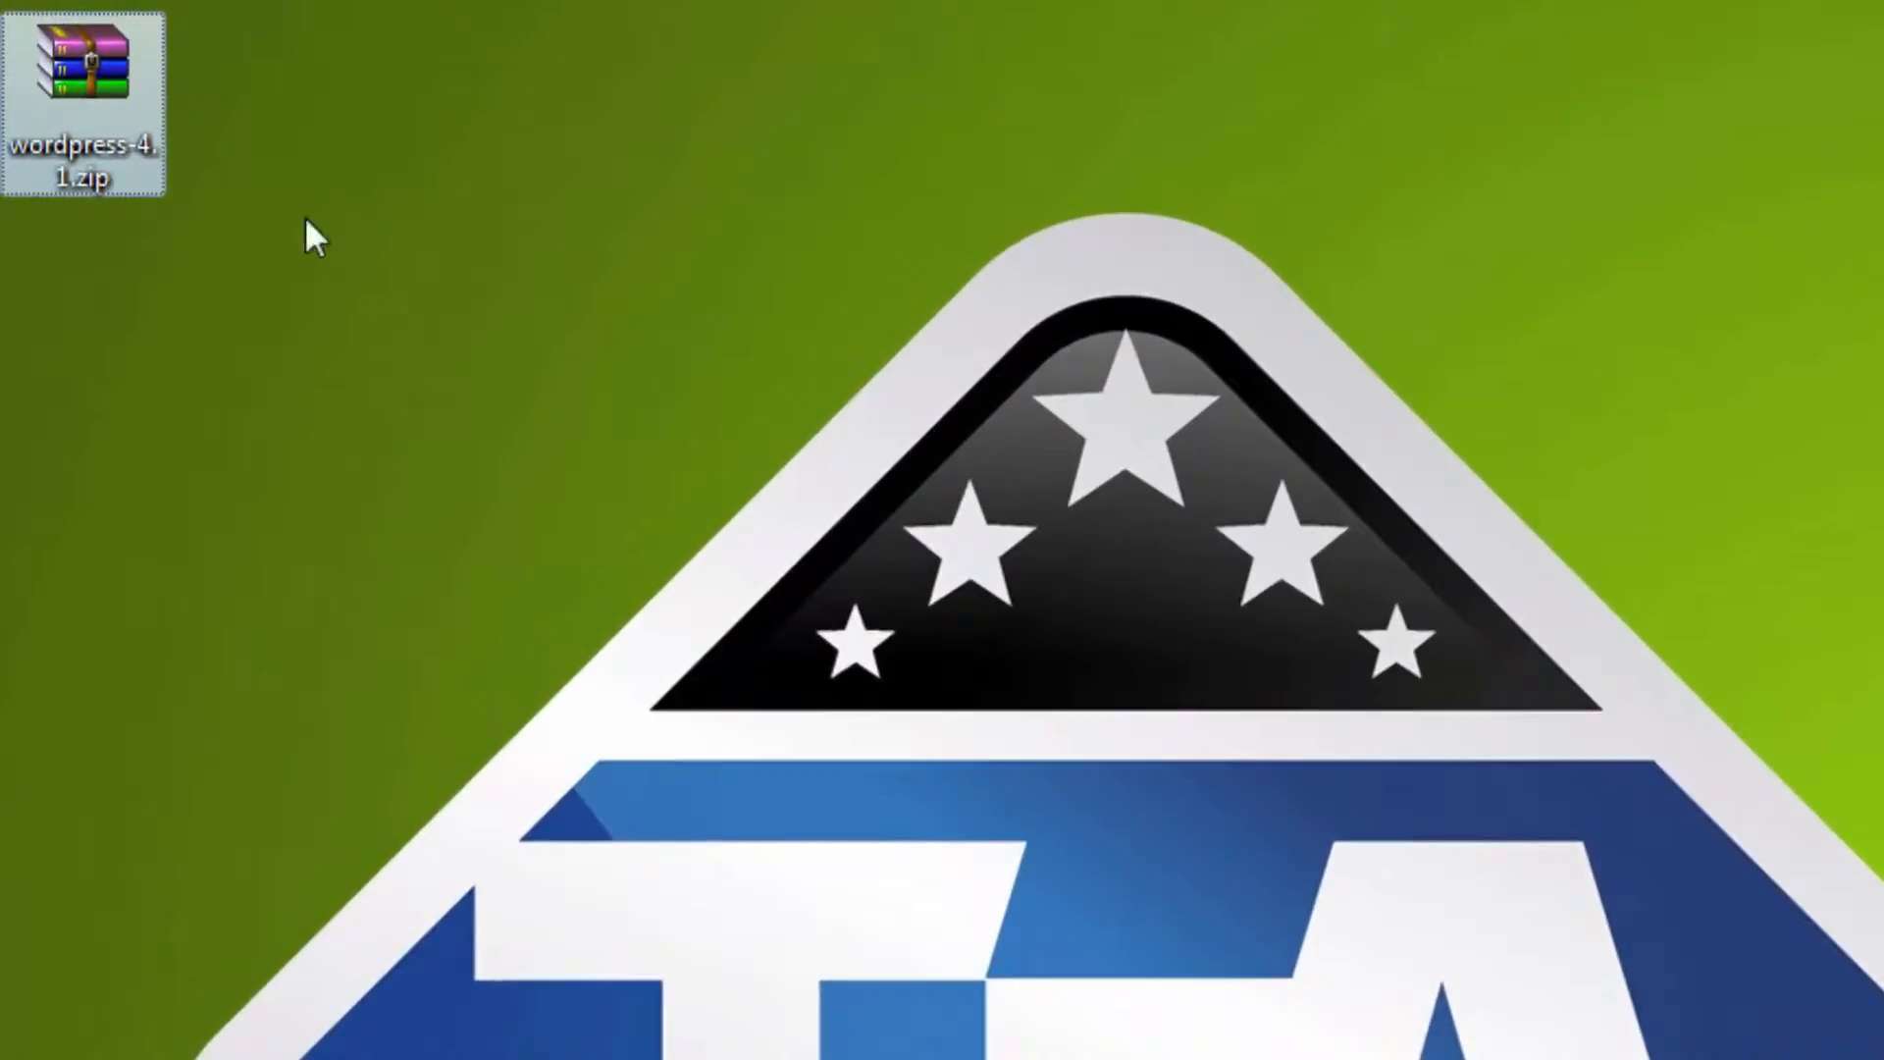
- Extract wordpress-4.1.zip on the Windows desktop into a wordpress-4.1 folder and open the wordpress folder inside it
drag(76, 71, 110, 304)
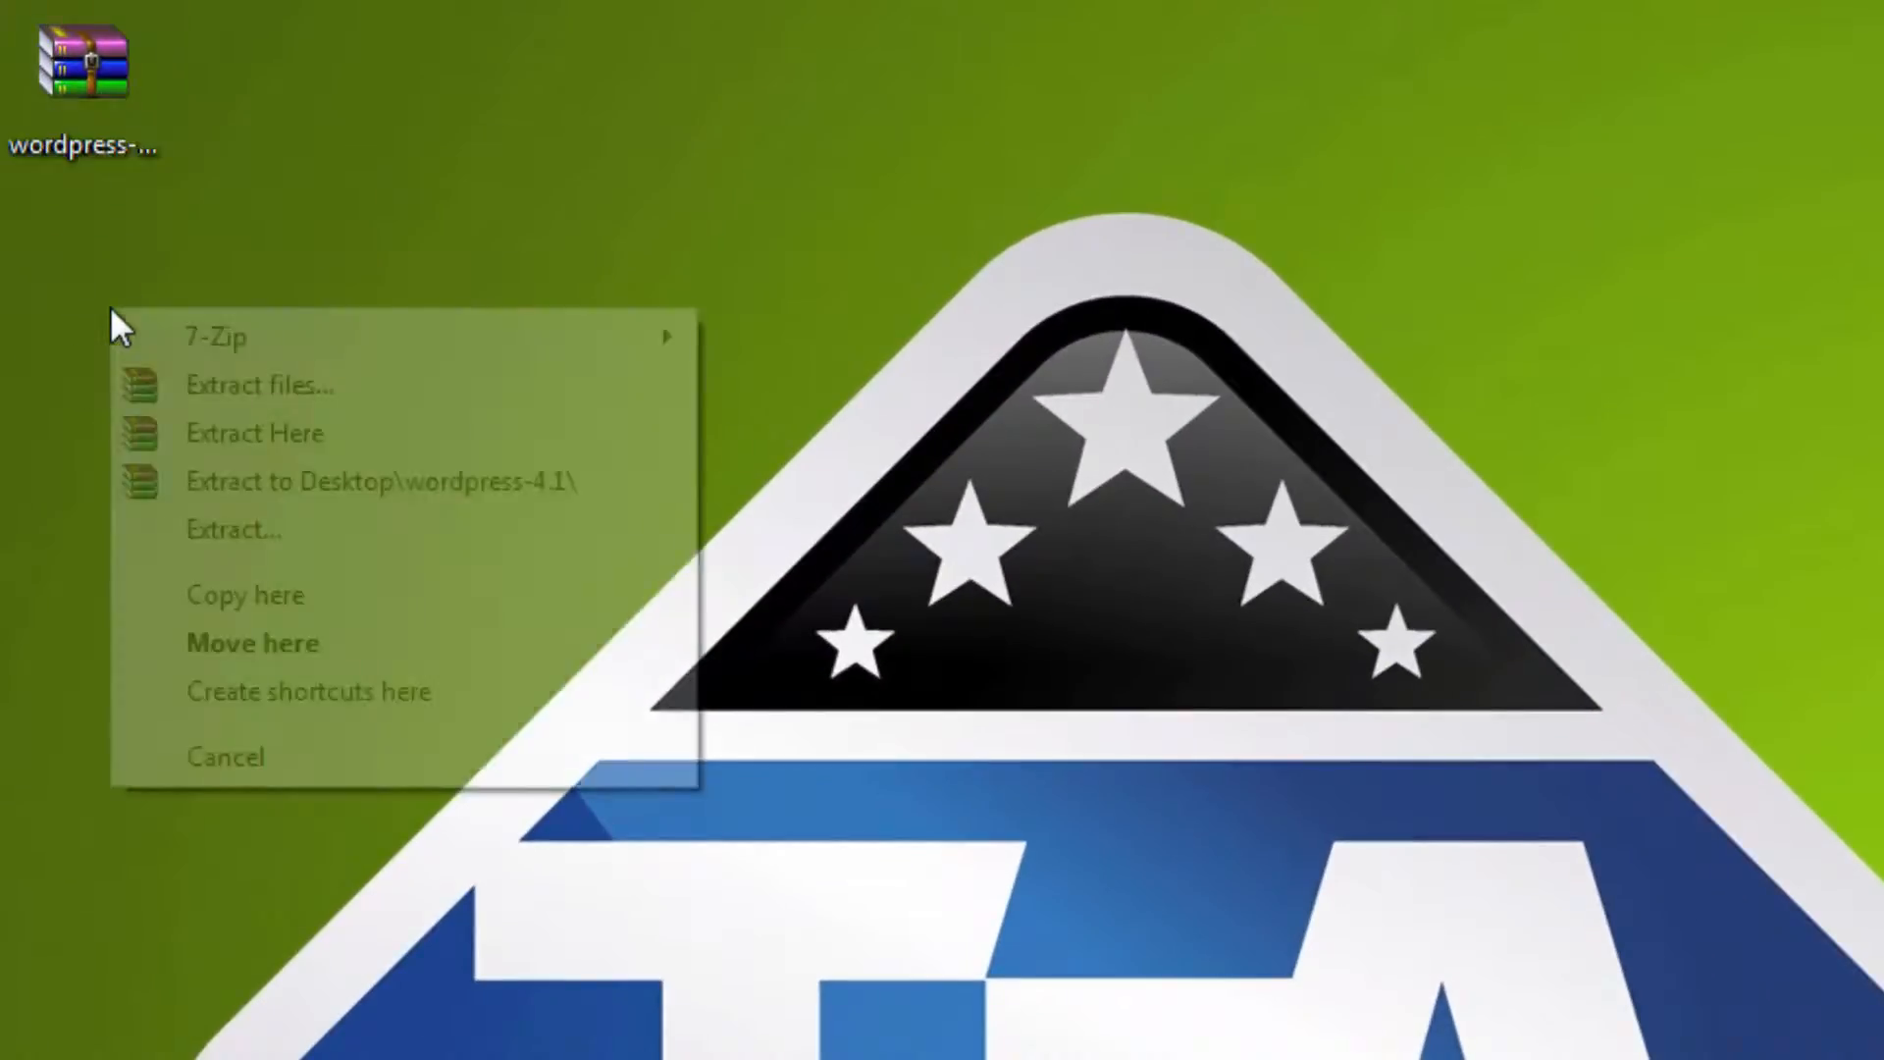
click(299, 481)
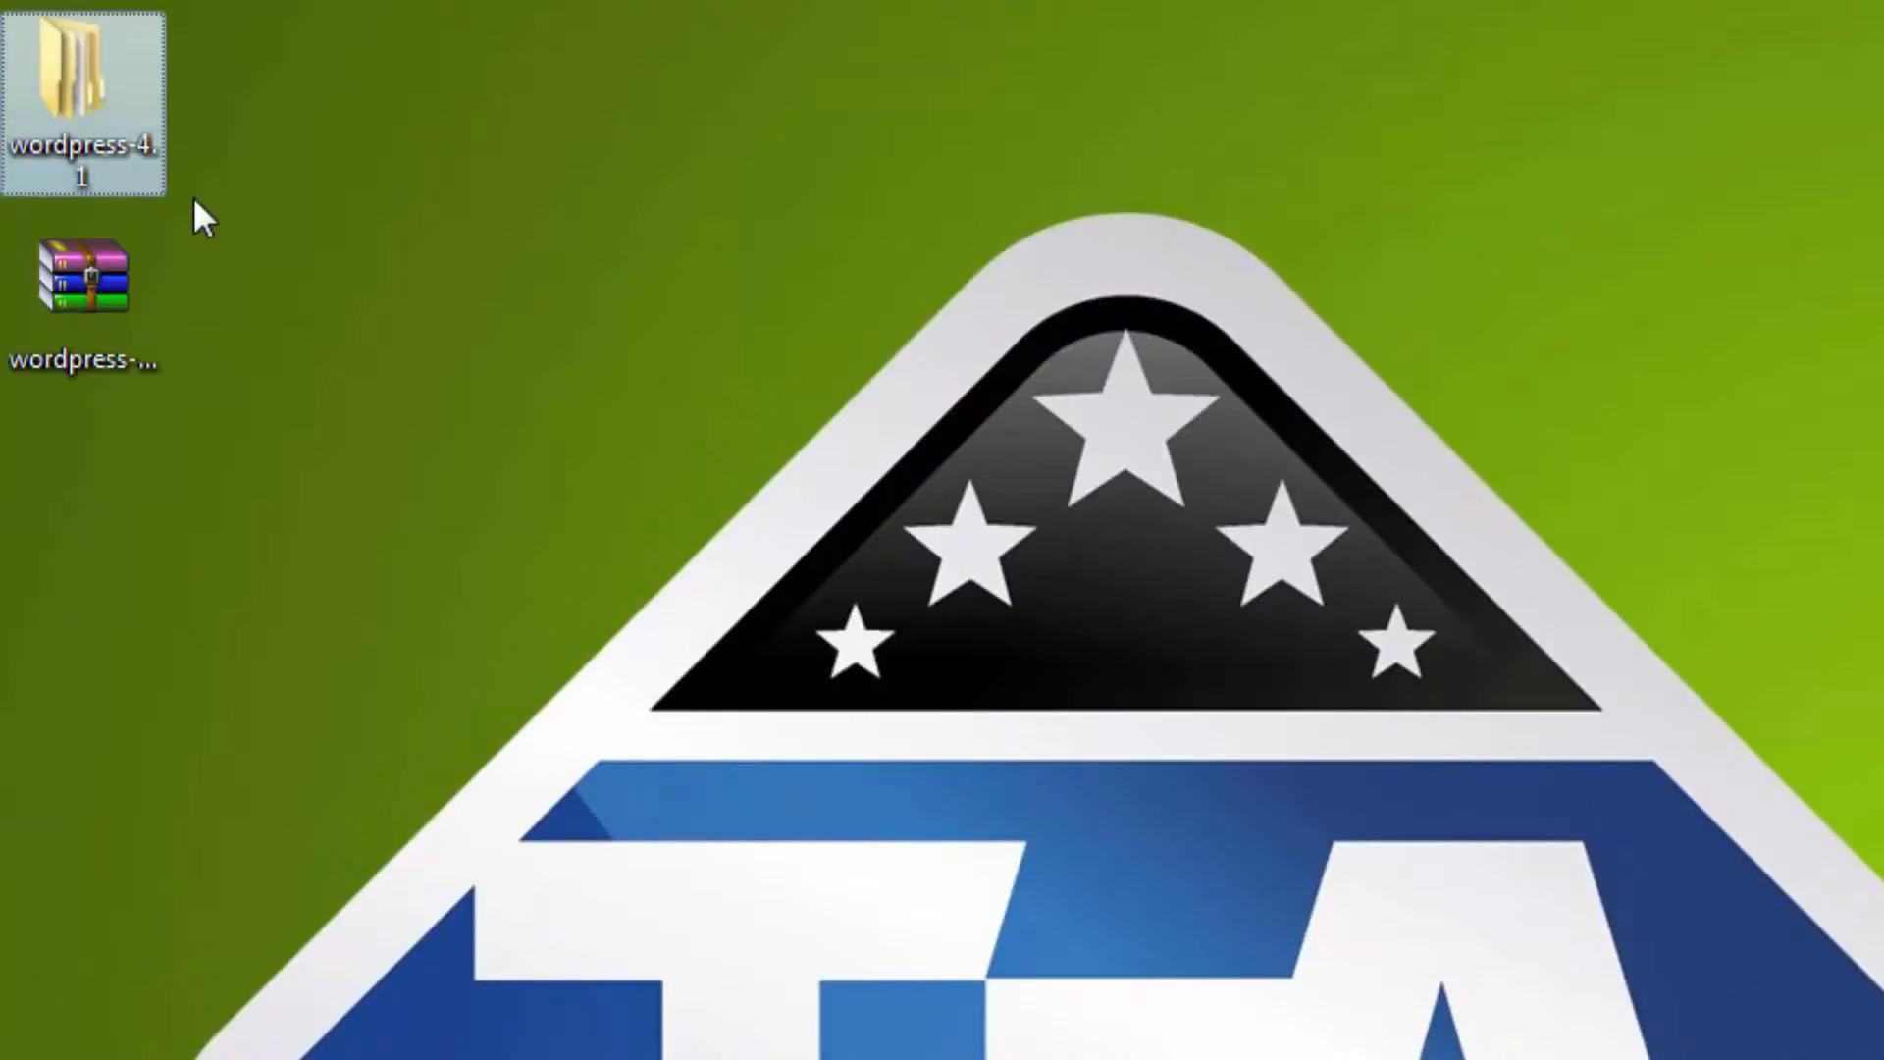
double_click(86, 107)
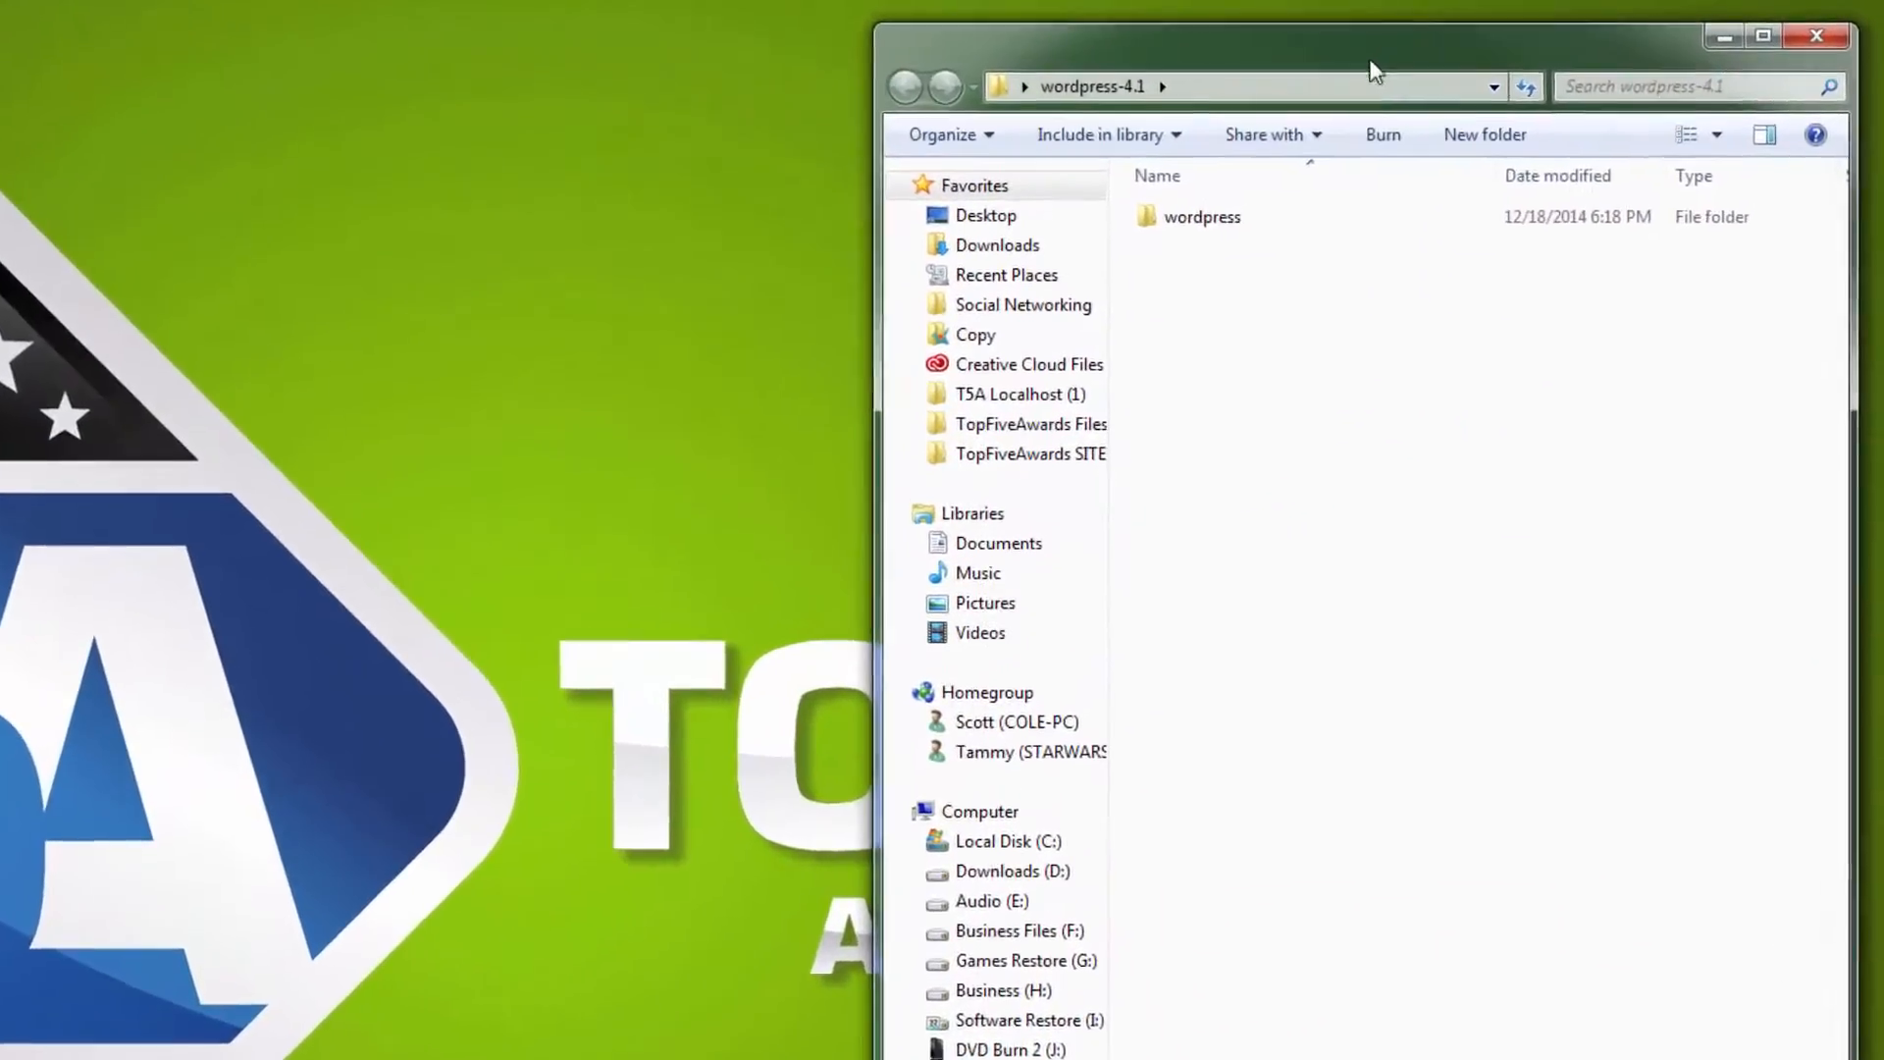
click(1340, 258)
double_click(1065, 265)
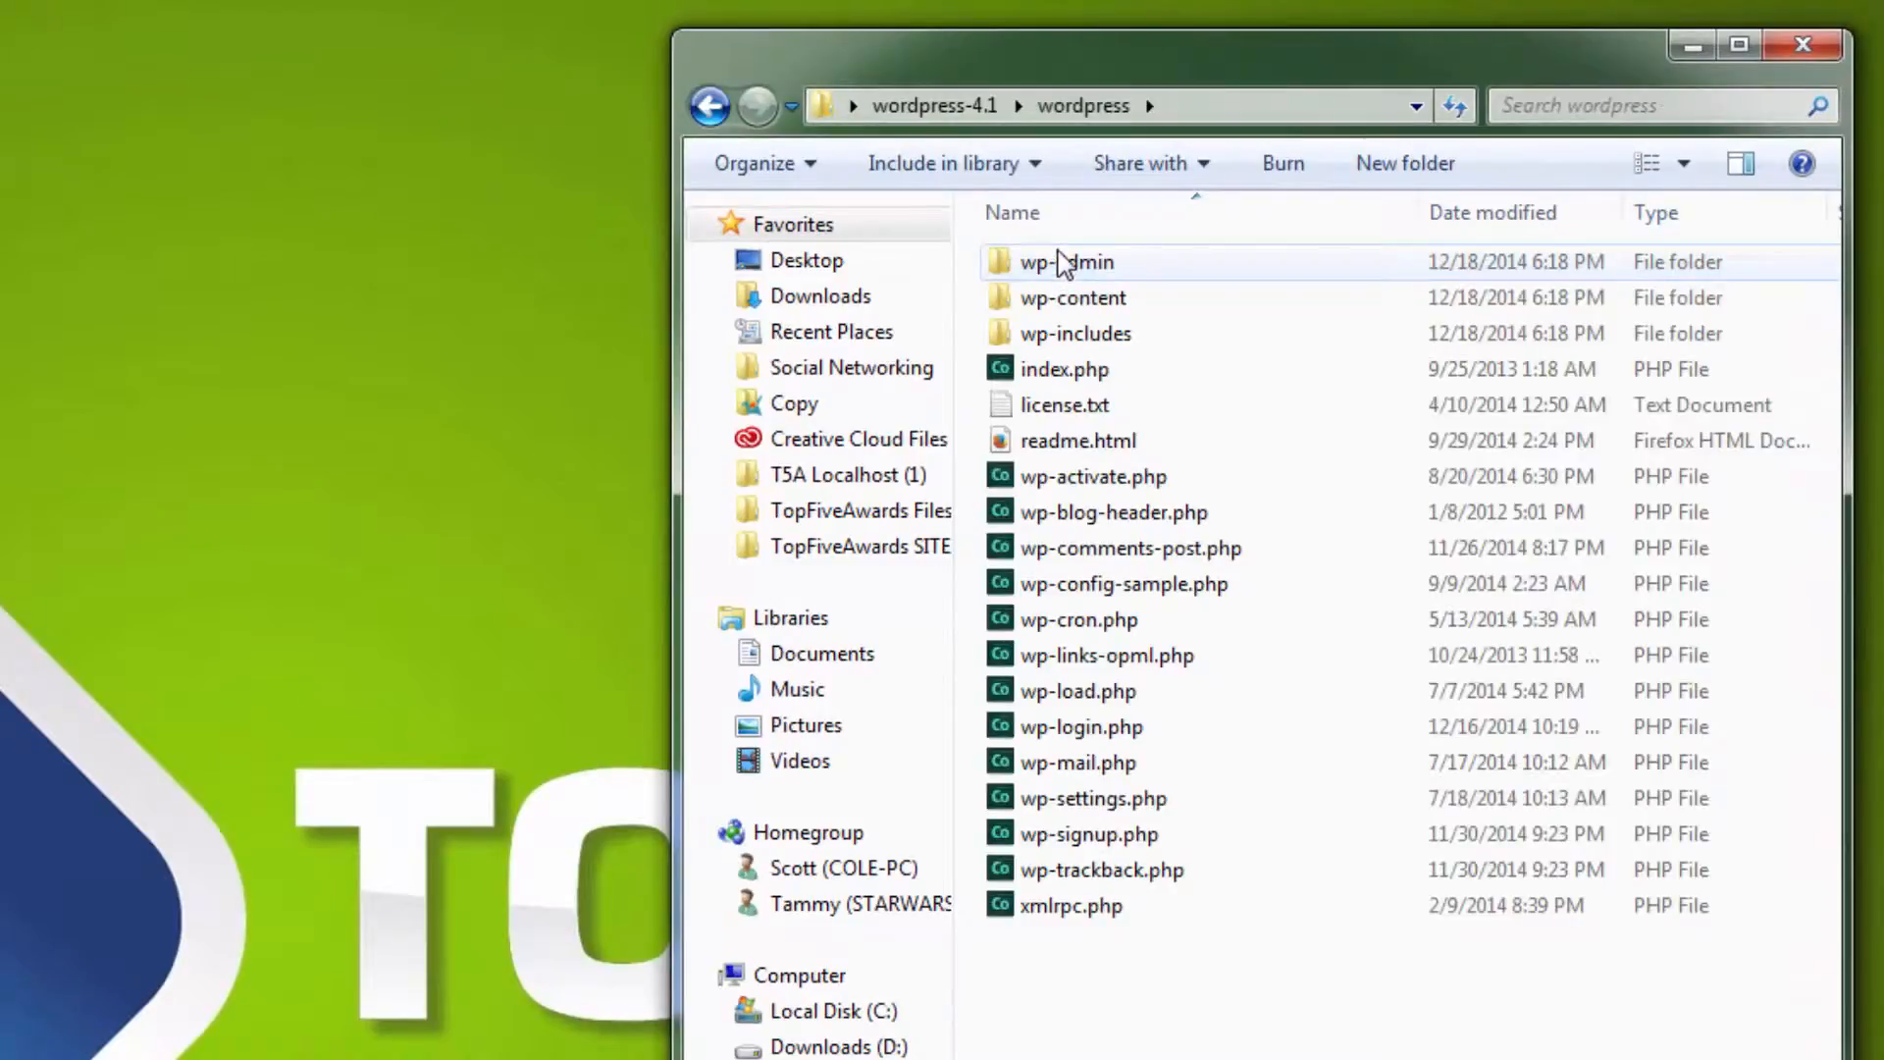
- Rename the file wp-config-sample.php to wp-config.php
click(1092, 594)
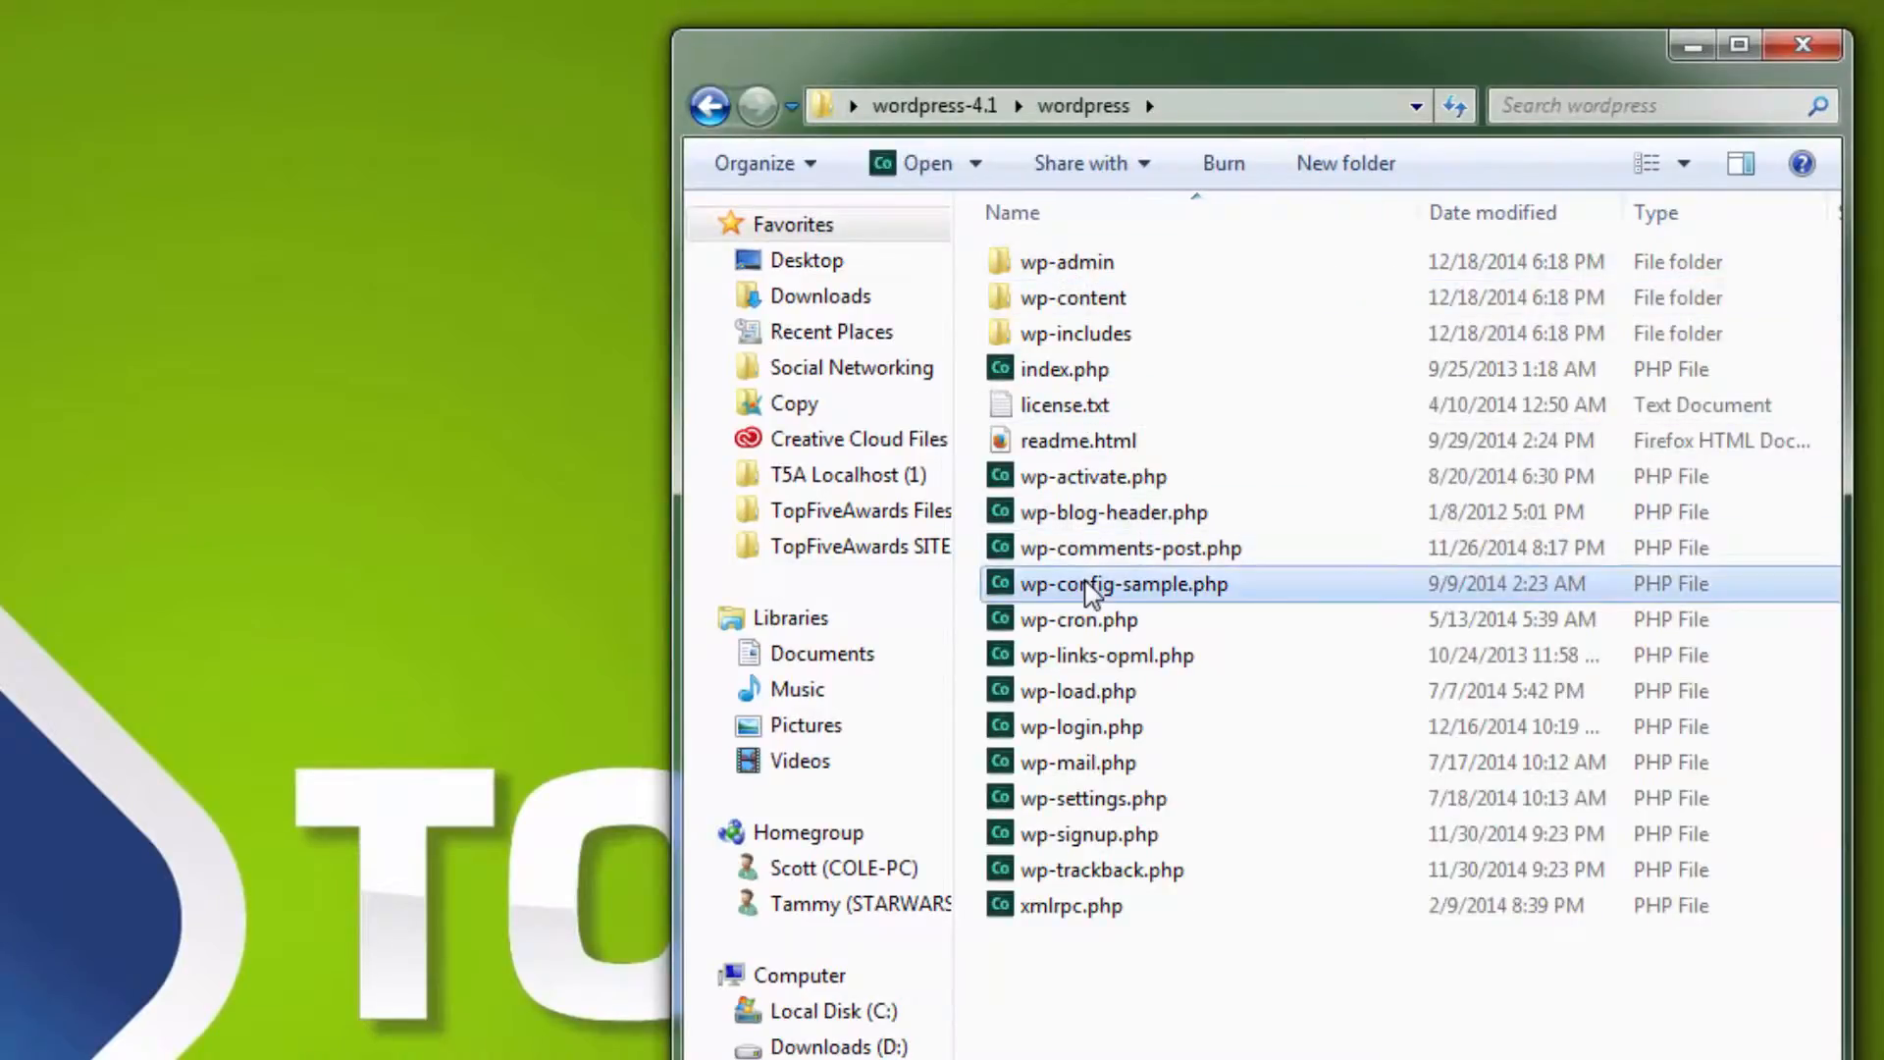
click(1098, 589)
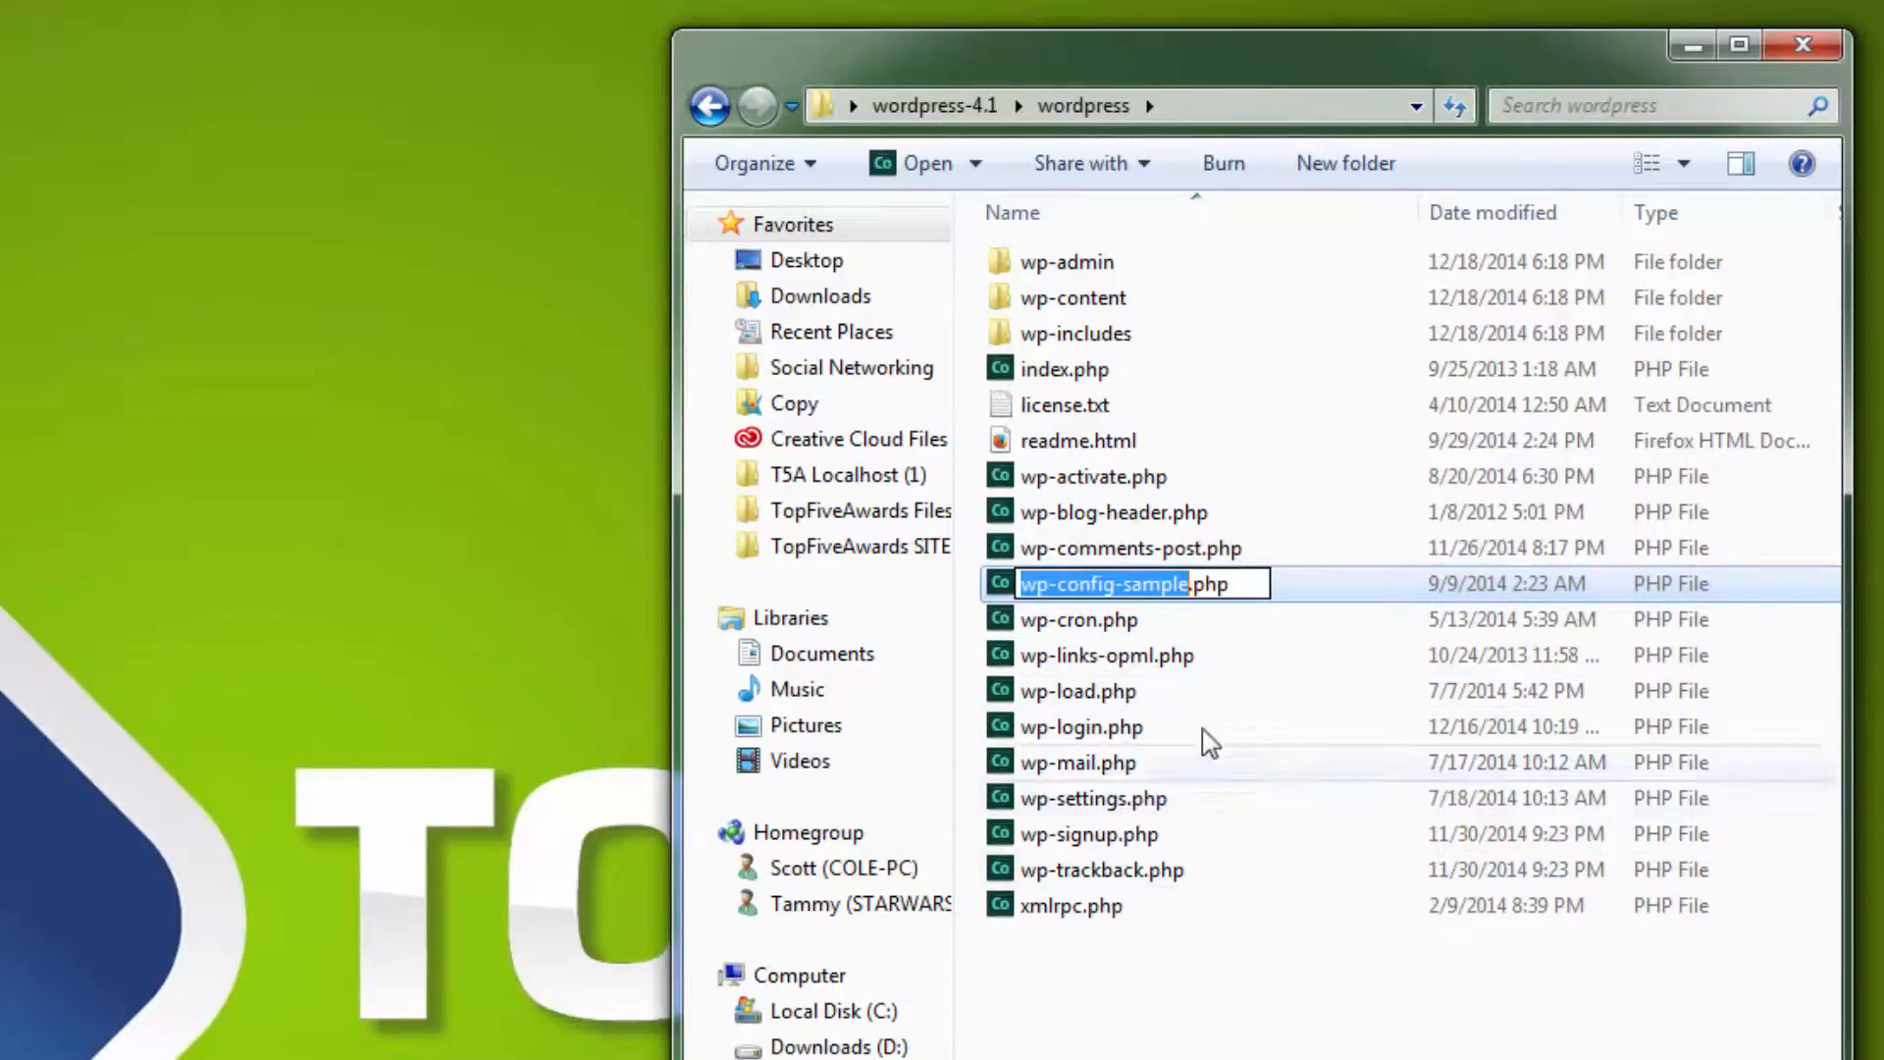
click(1191, 587)
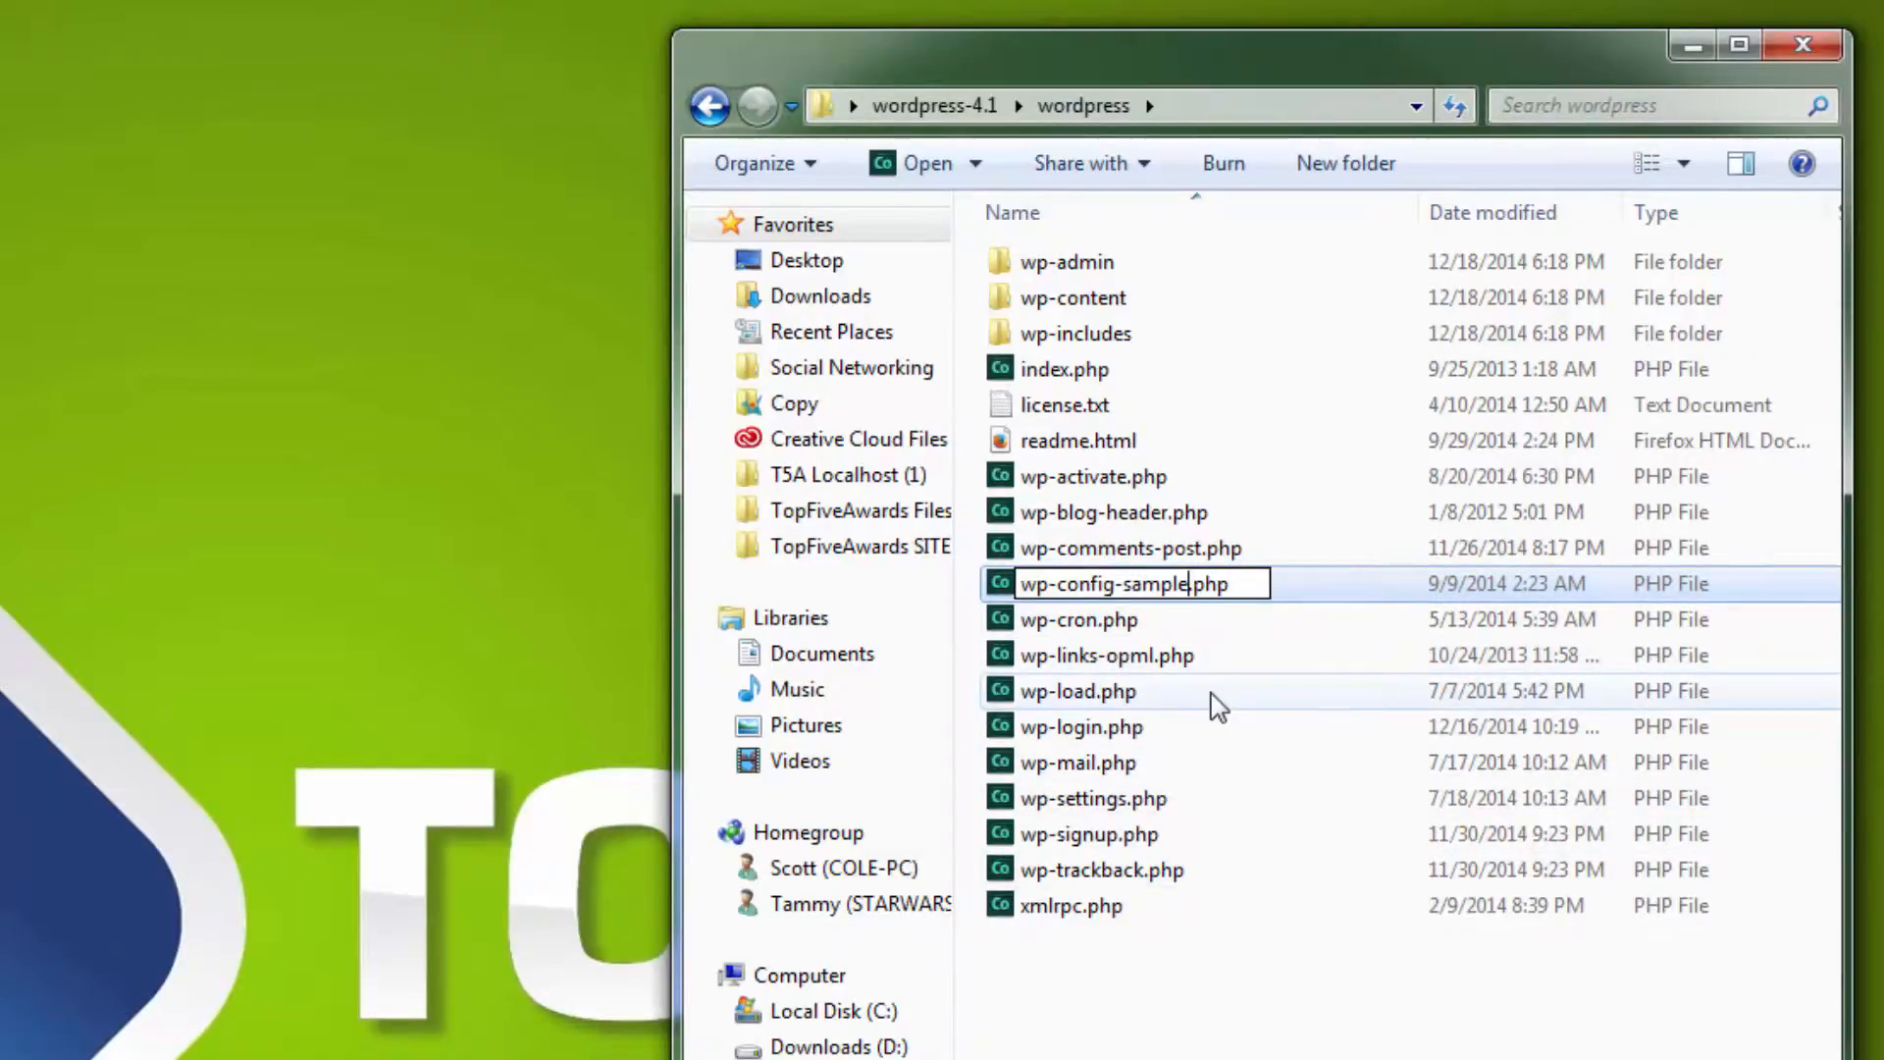
key(BackSpace)
key(BackSpace)
key(BackSpace)
key(BackSpace)
key(BackSpace)
key(BackSpace)
key(BackSpace)
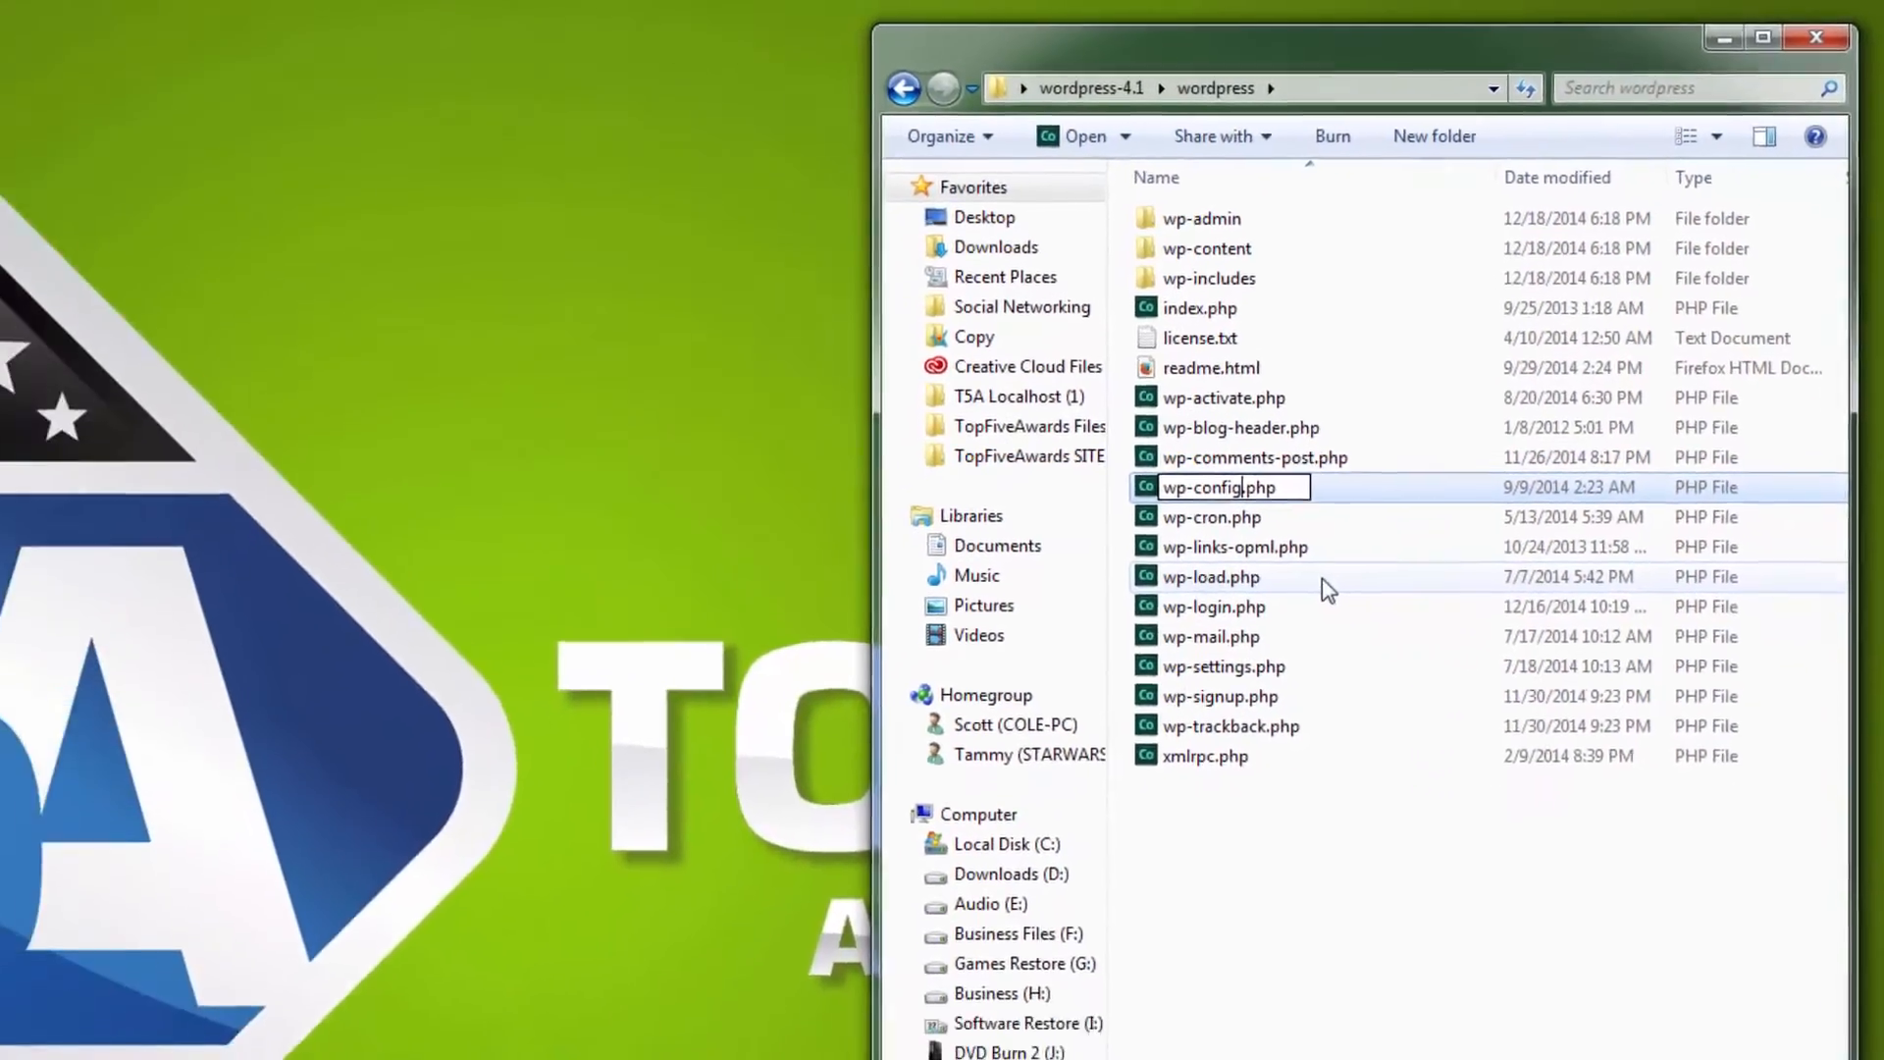
key(Return)
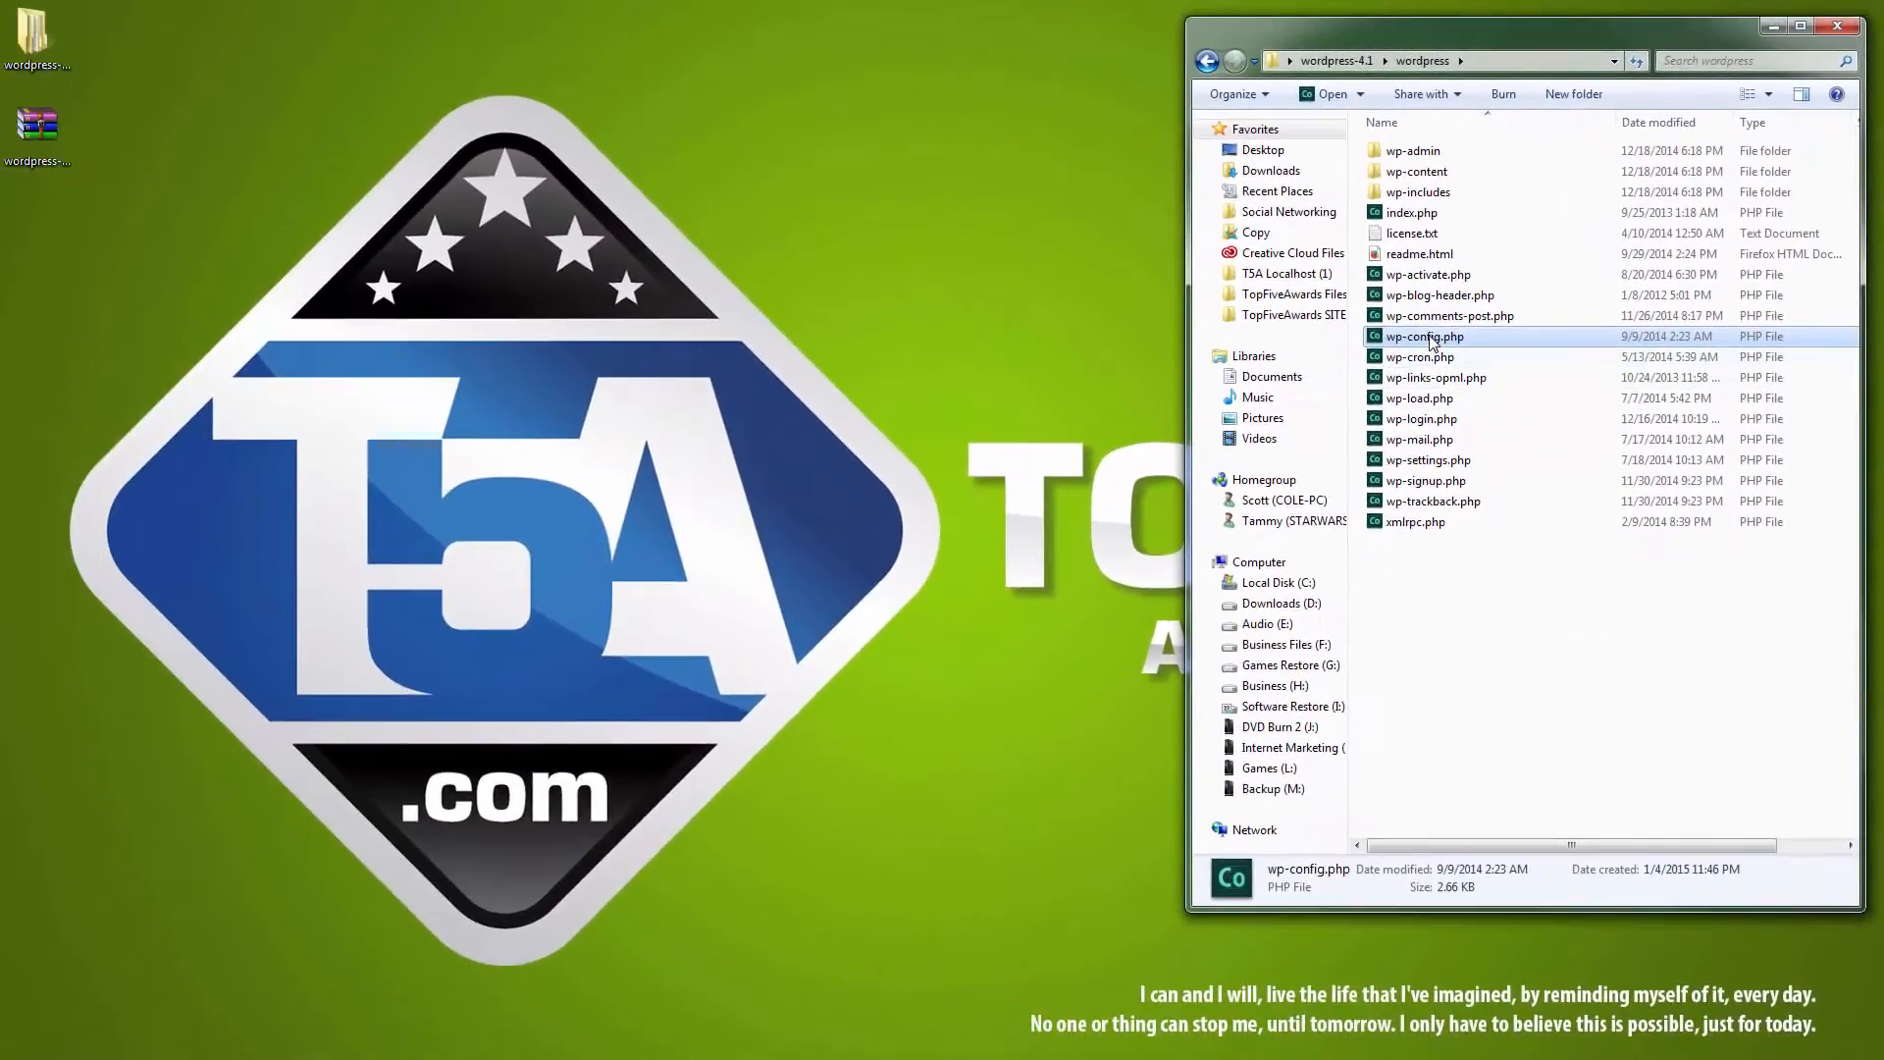
- Copy wp-config.php from the wordpress folder to the desktop and close the folder window
drag(1042, 330, 163, 245)
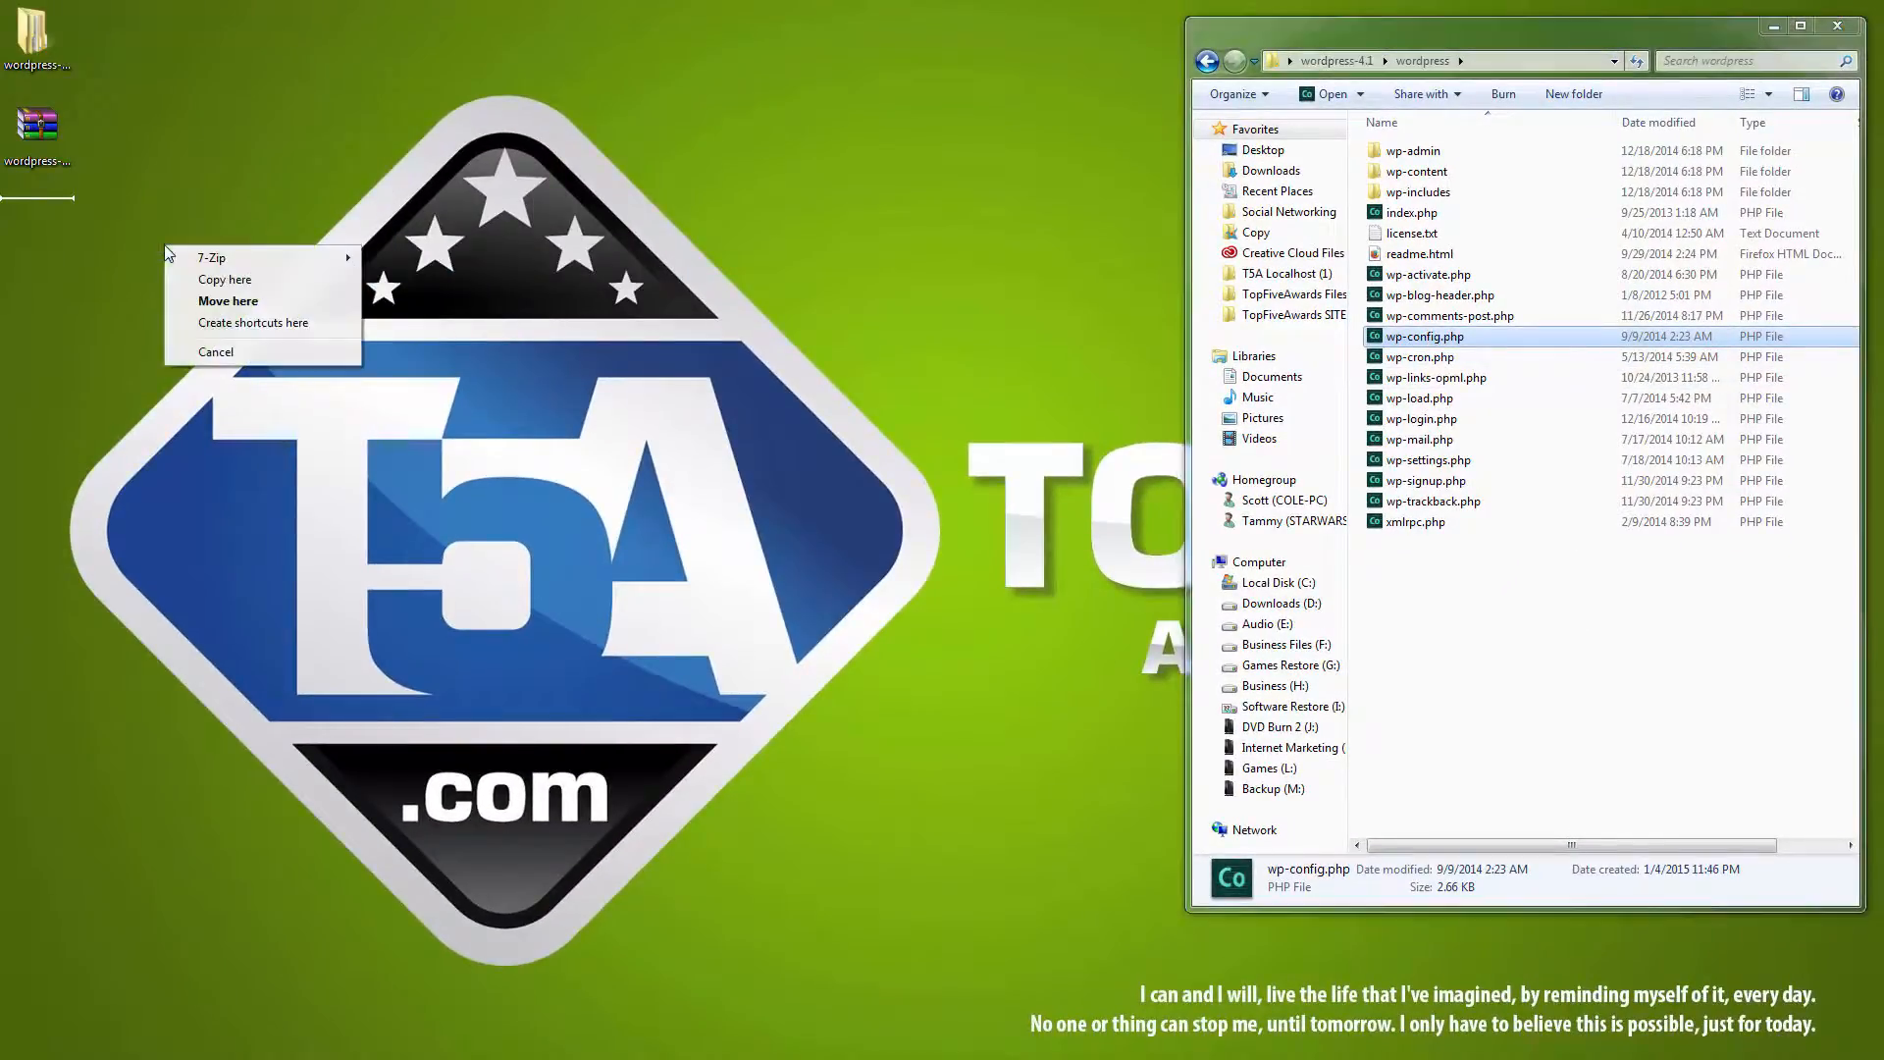
click(213, 281)
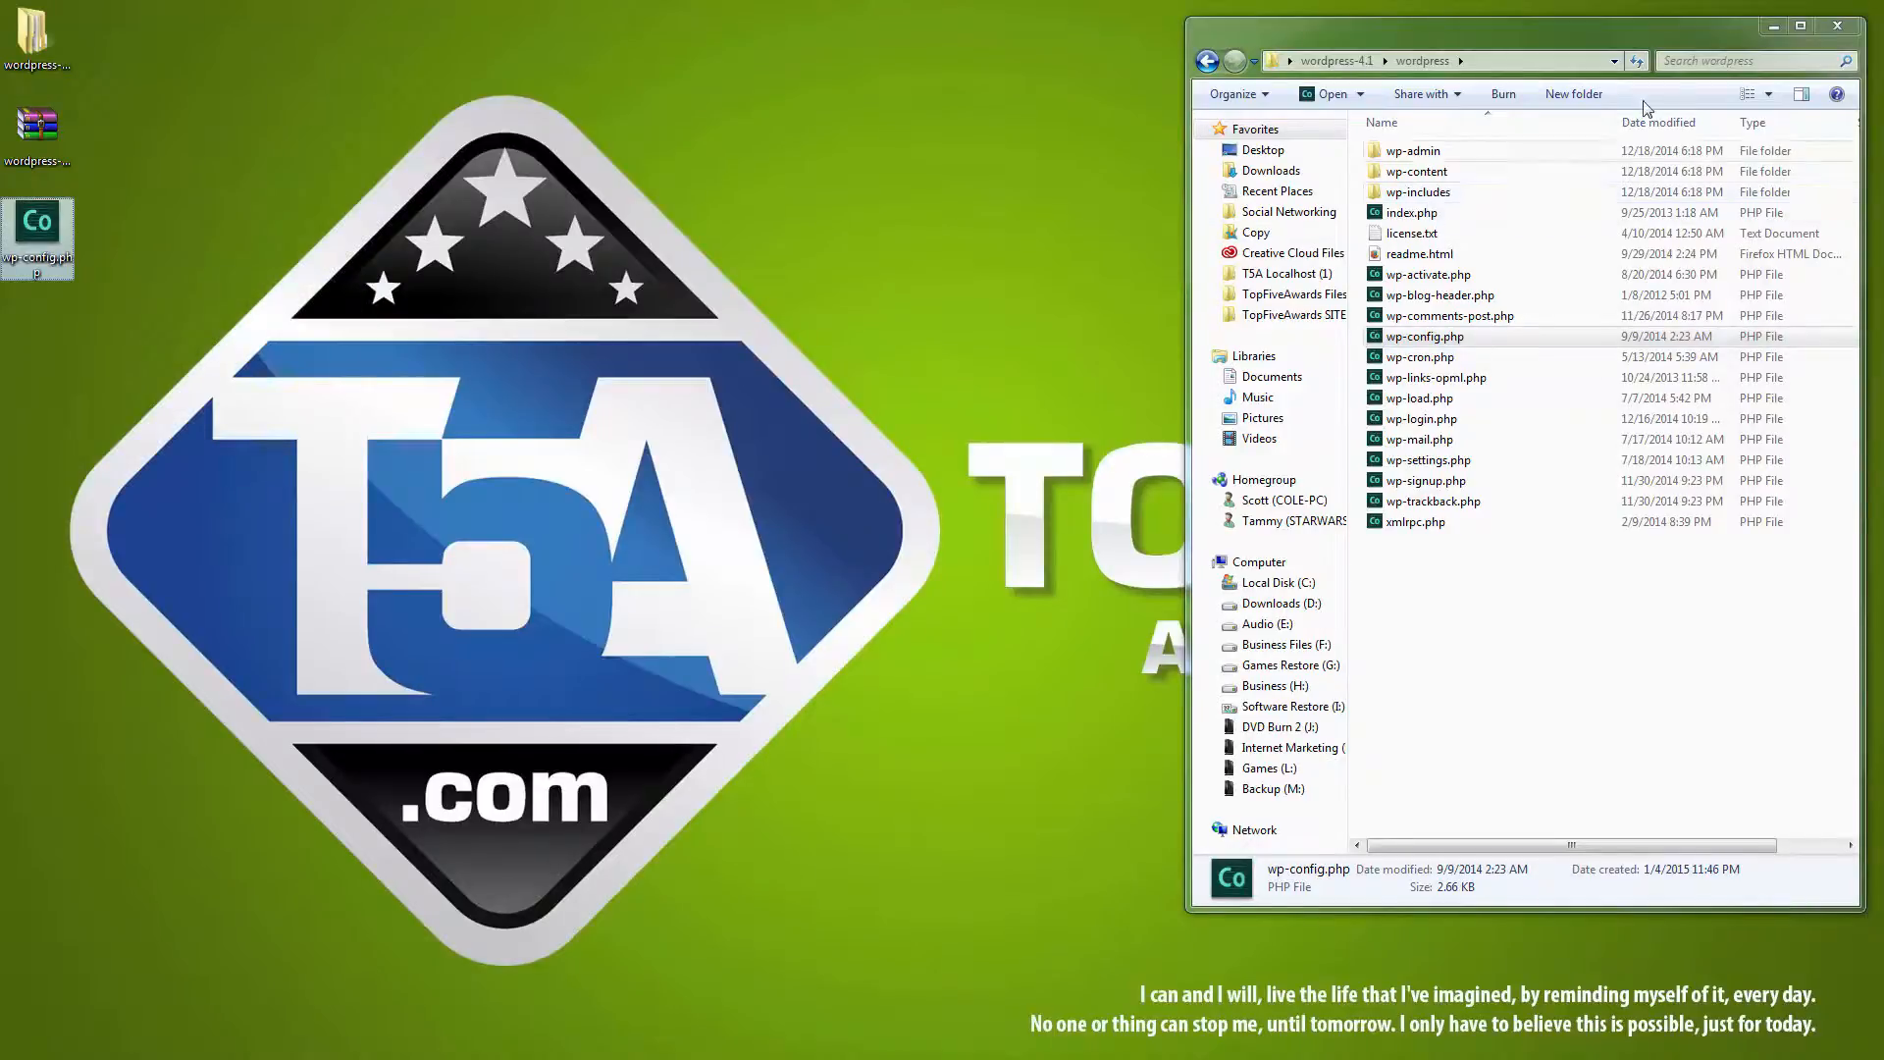
click(1842, 34)
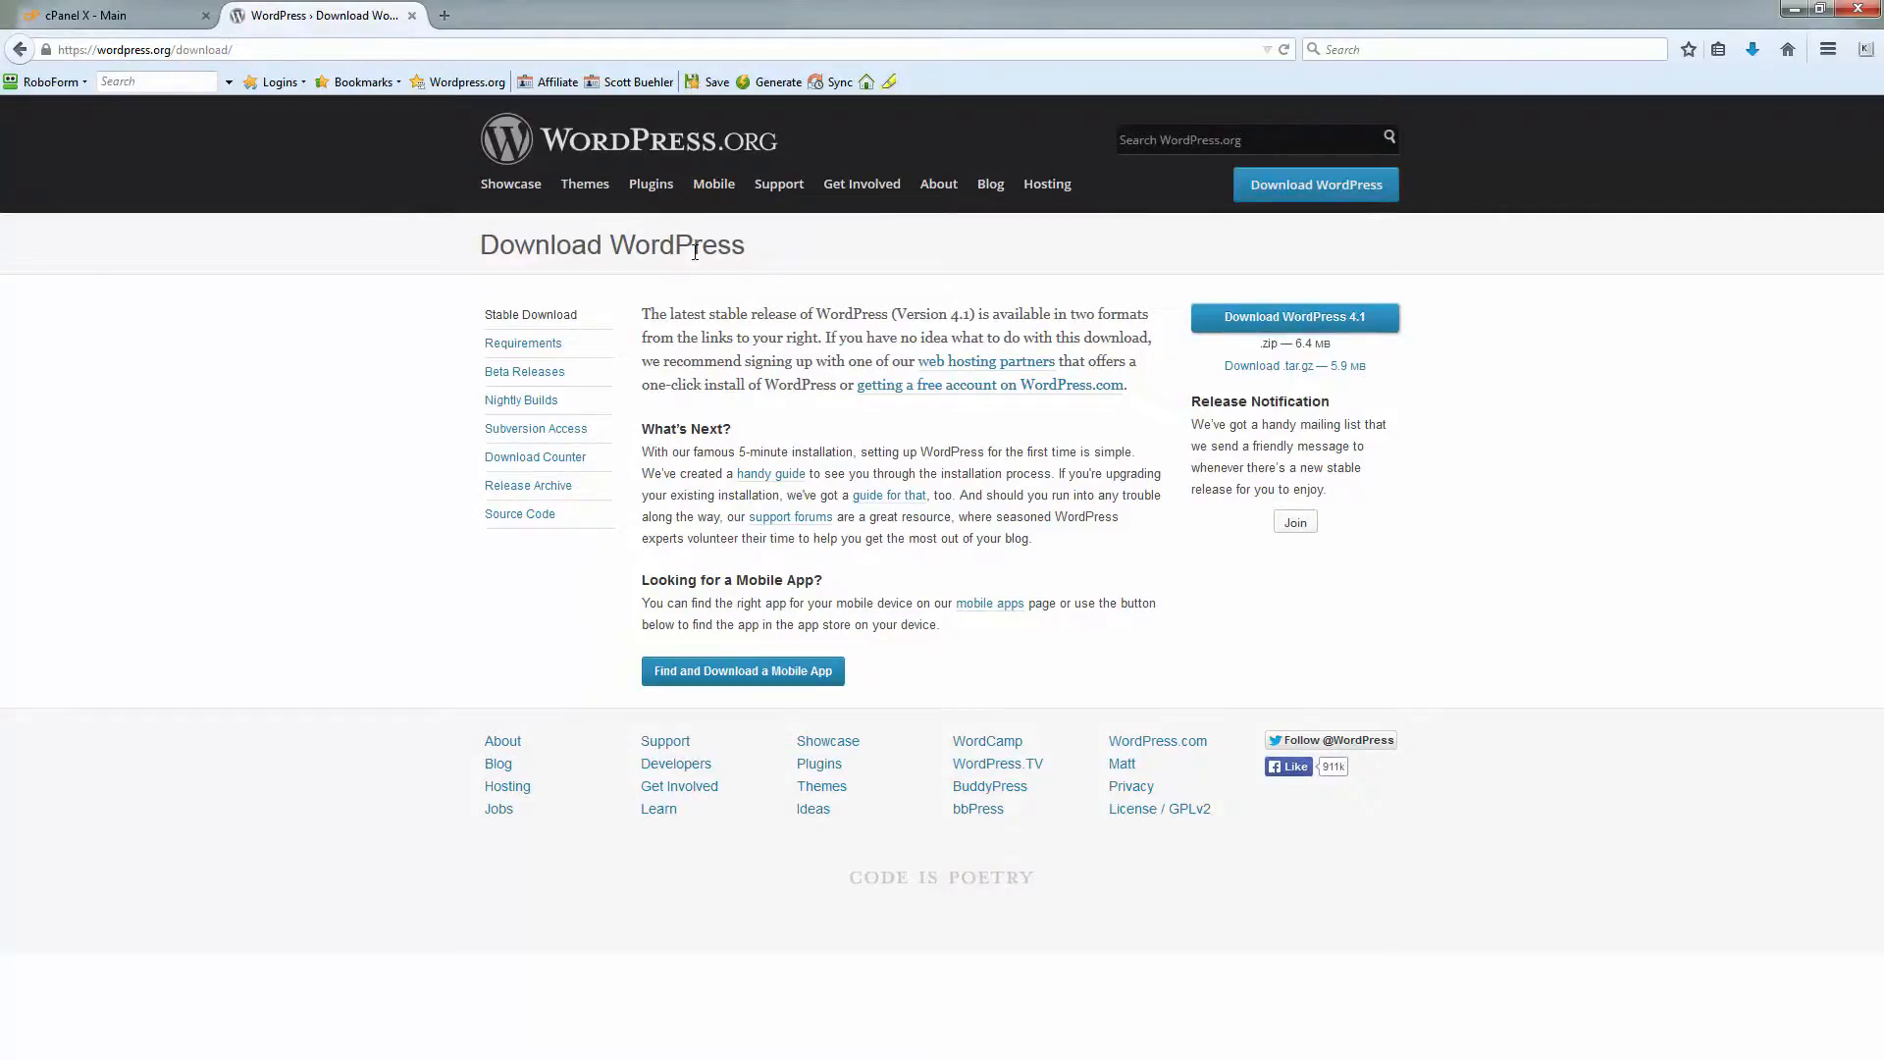
- Back in Firefox, close the WordPress download page and open cPanel's File Manager at Web Root (public_html/www) in a smaller window
click(413, 16)
scroll(1030, 724, down, 2)
click(1029, 721)
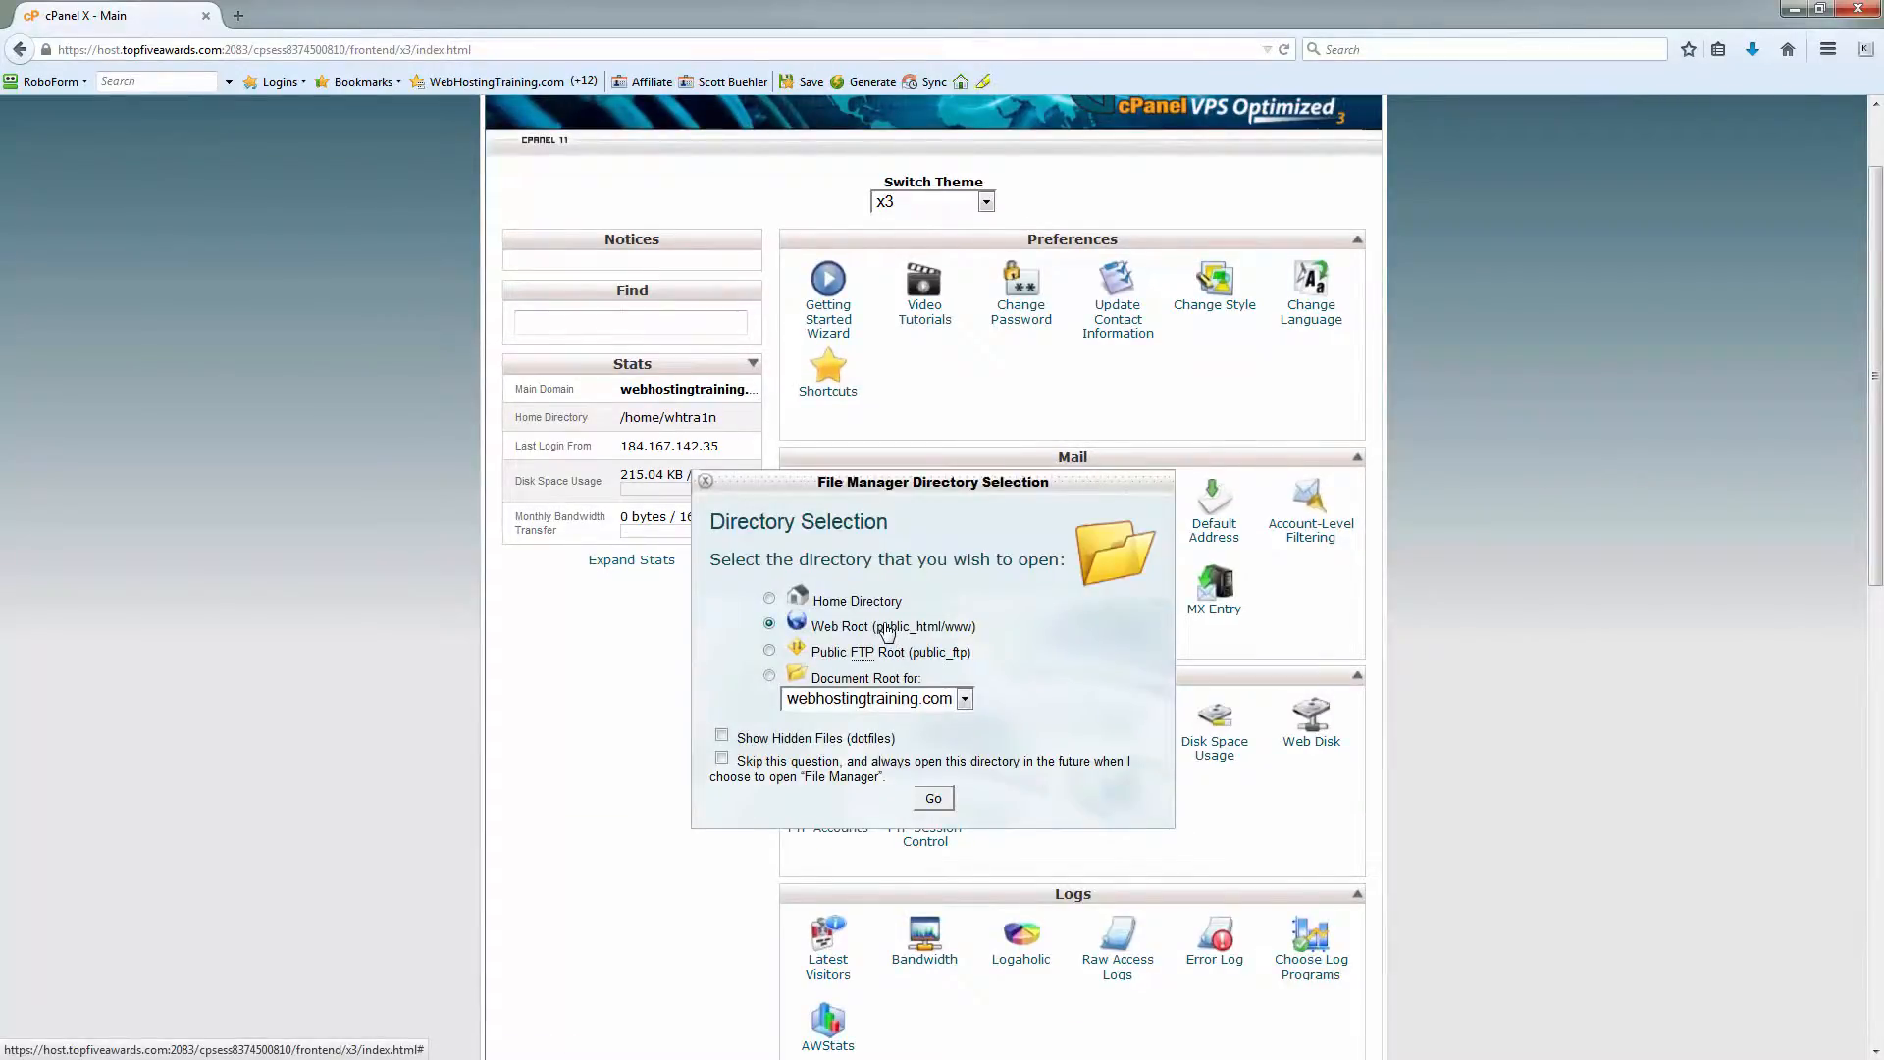
click(934, 799)
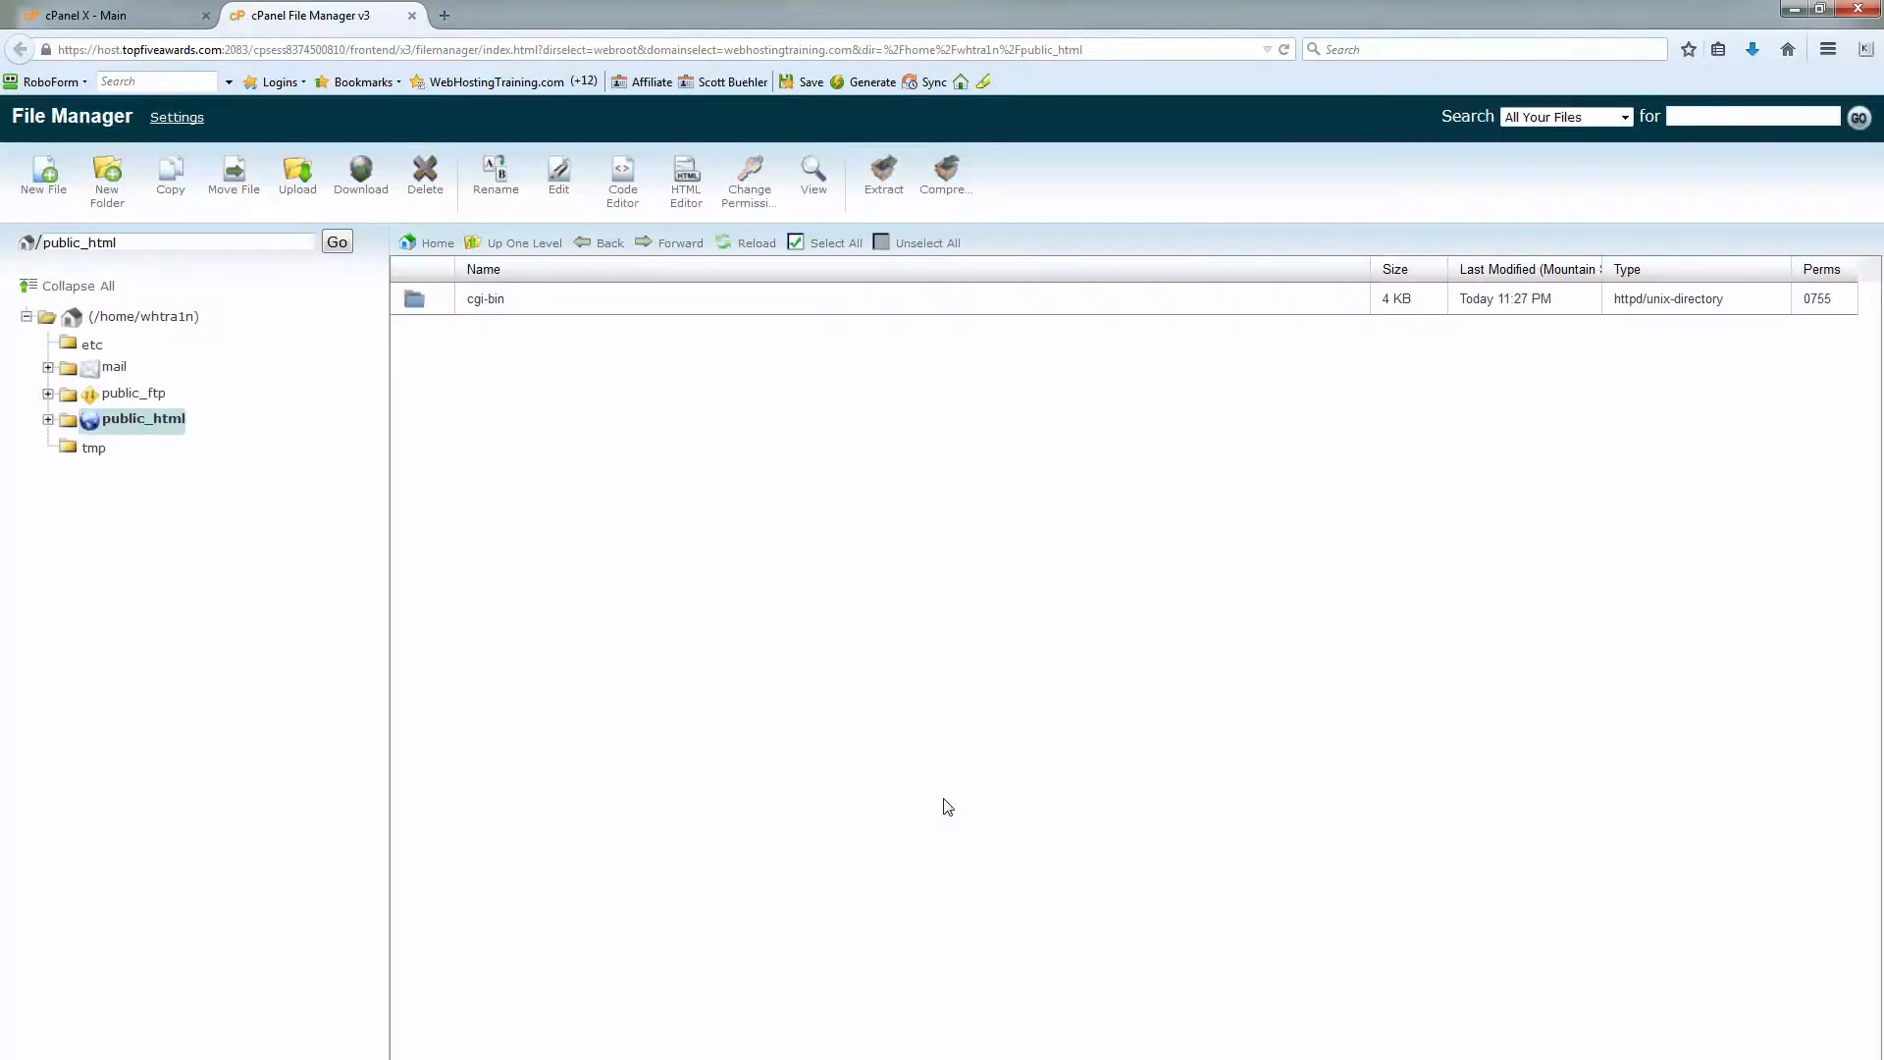
click(1823, 12)
drag(952, 37, 1205, 56)
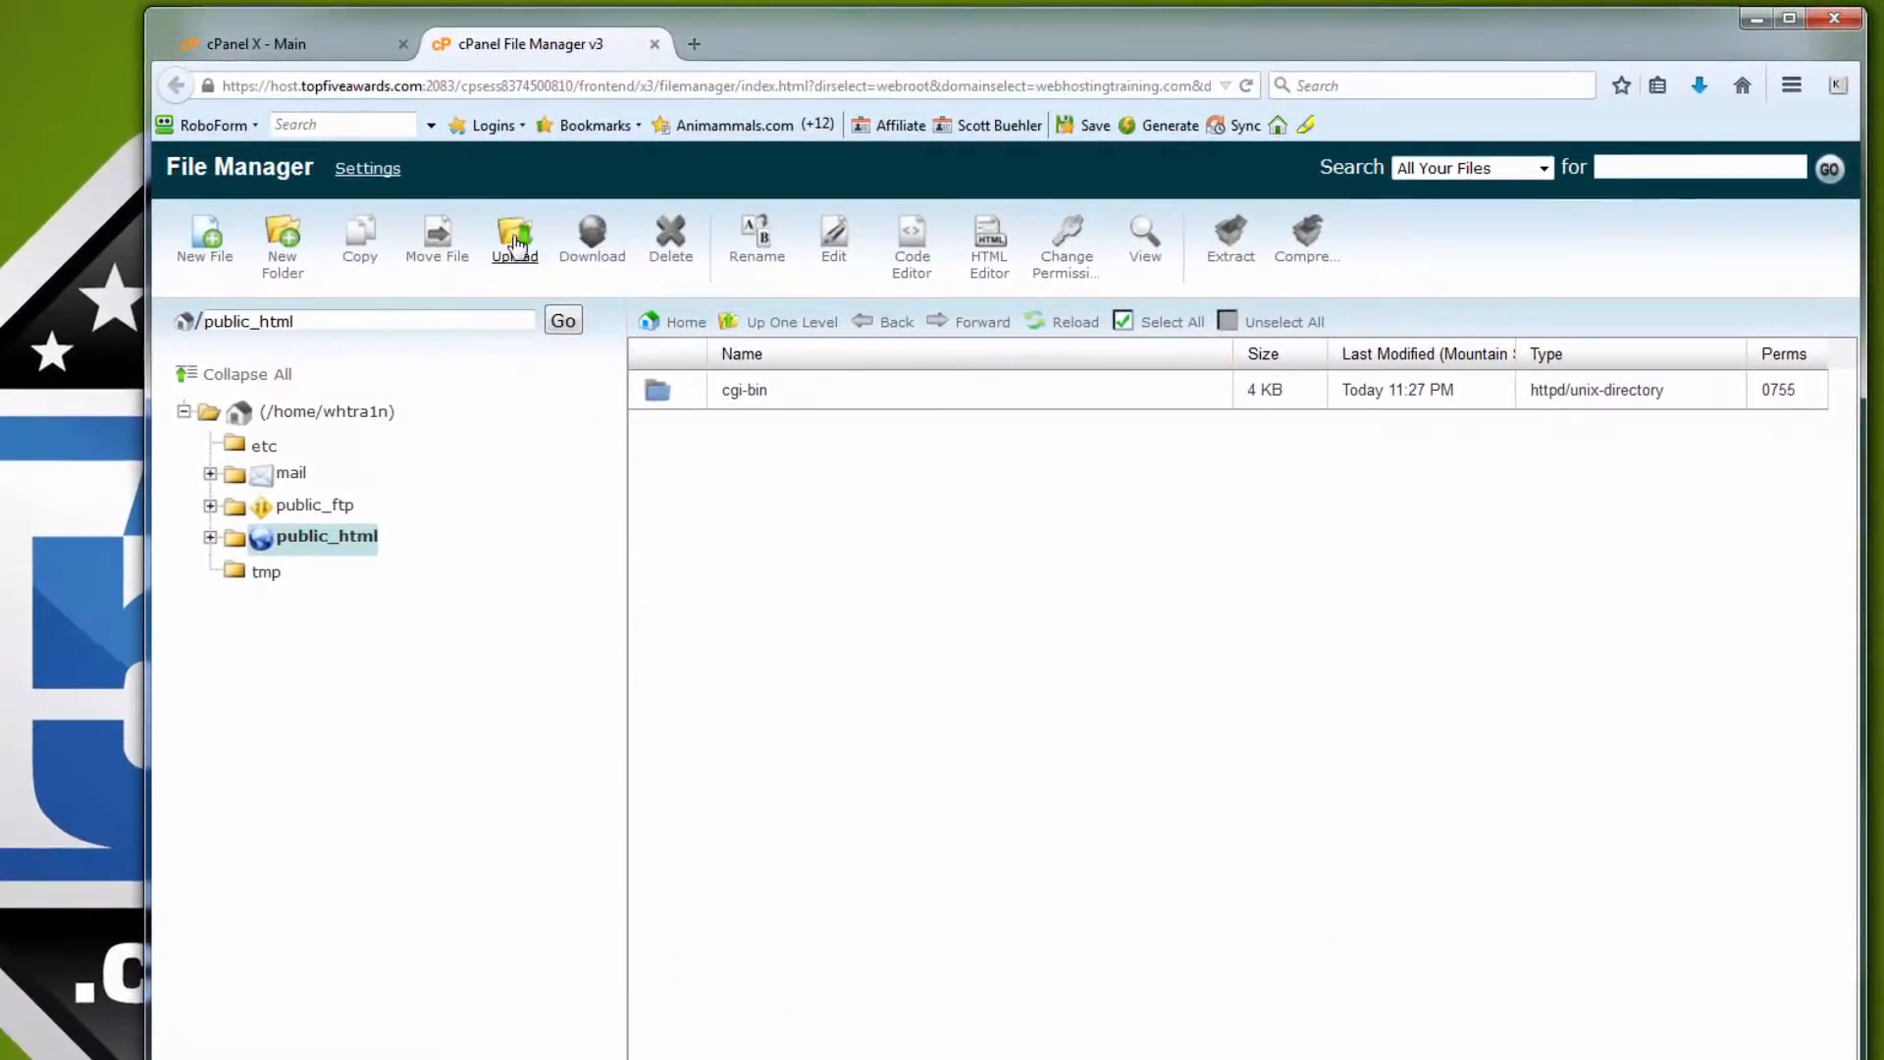
- Upload wordpress-4.1.zip from the Desktop into public_html and refresh the file listing
click(515, 241)
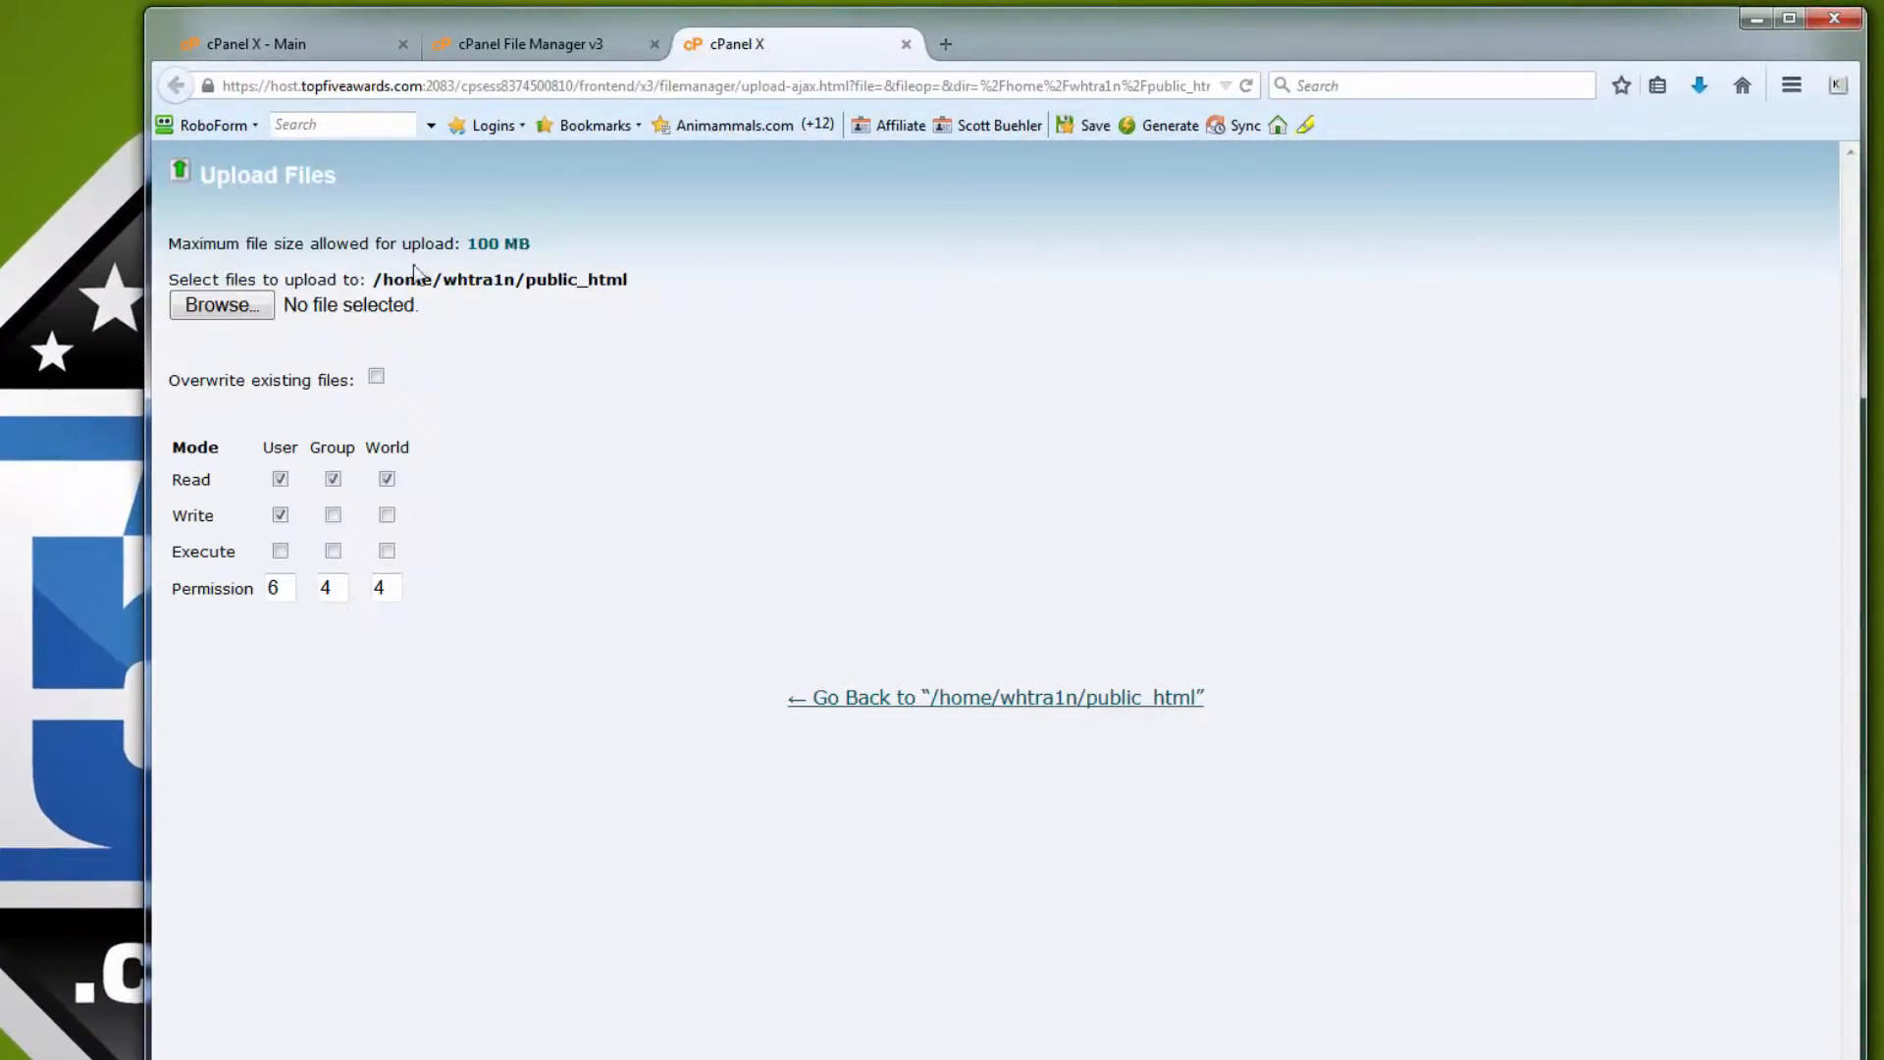
click(220, 305)
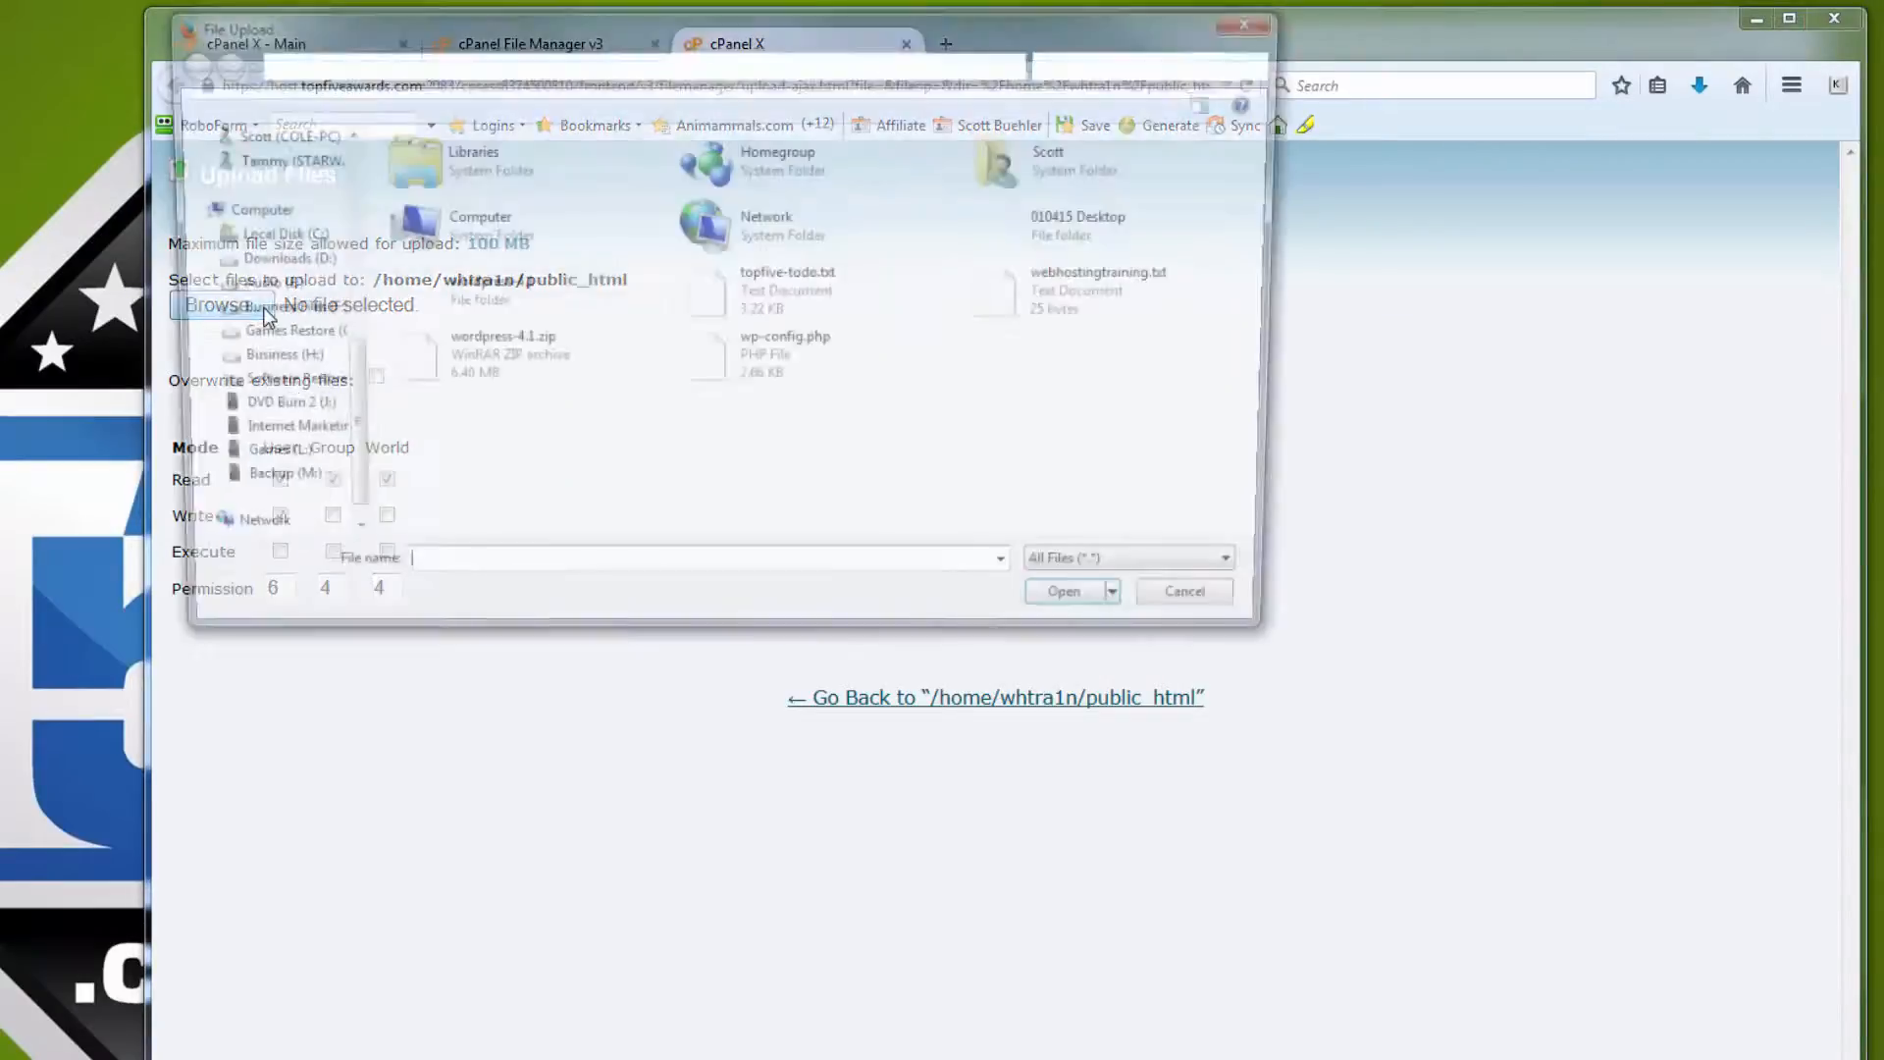
click(491, 363)
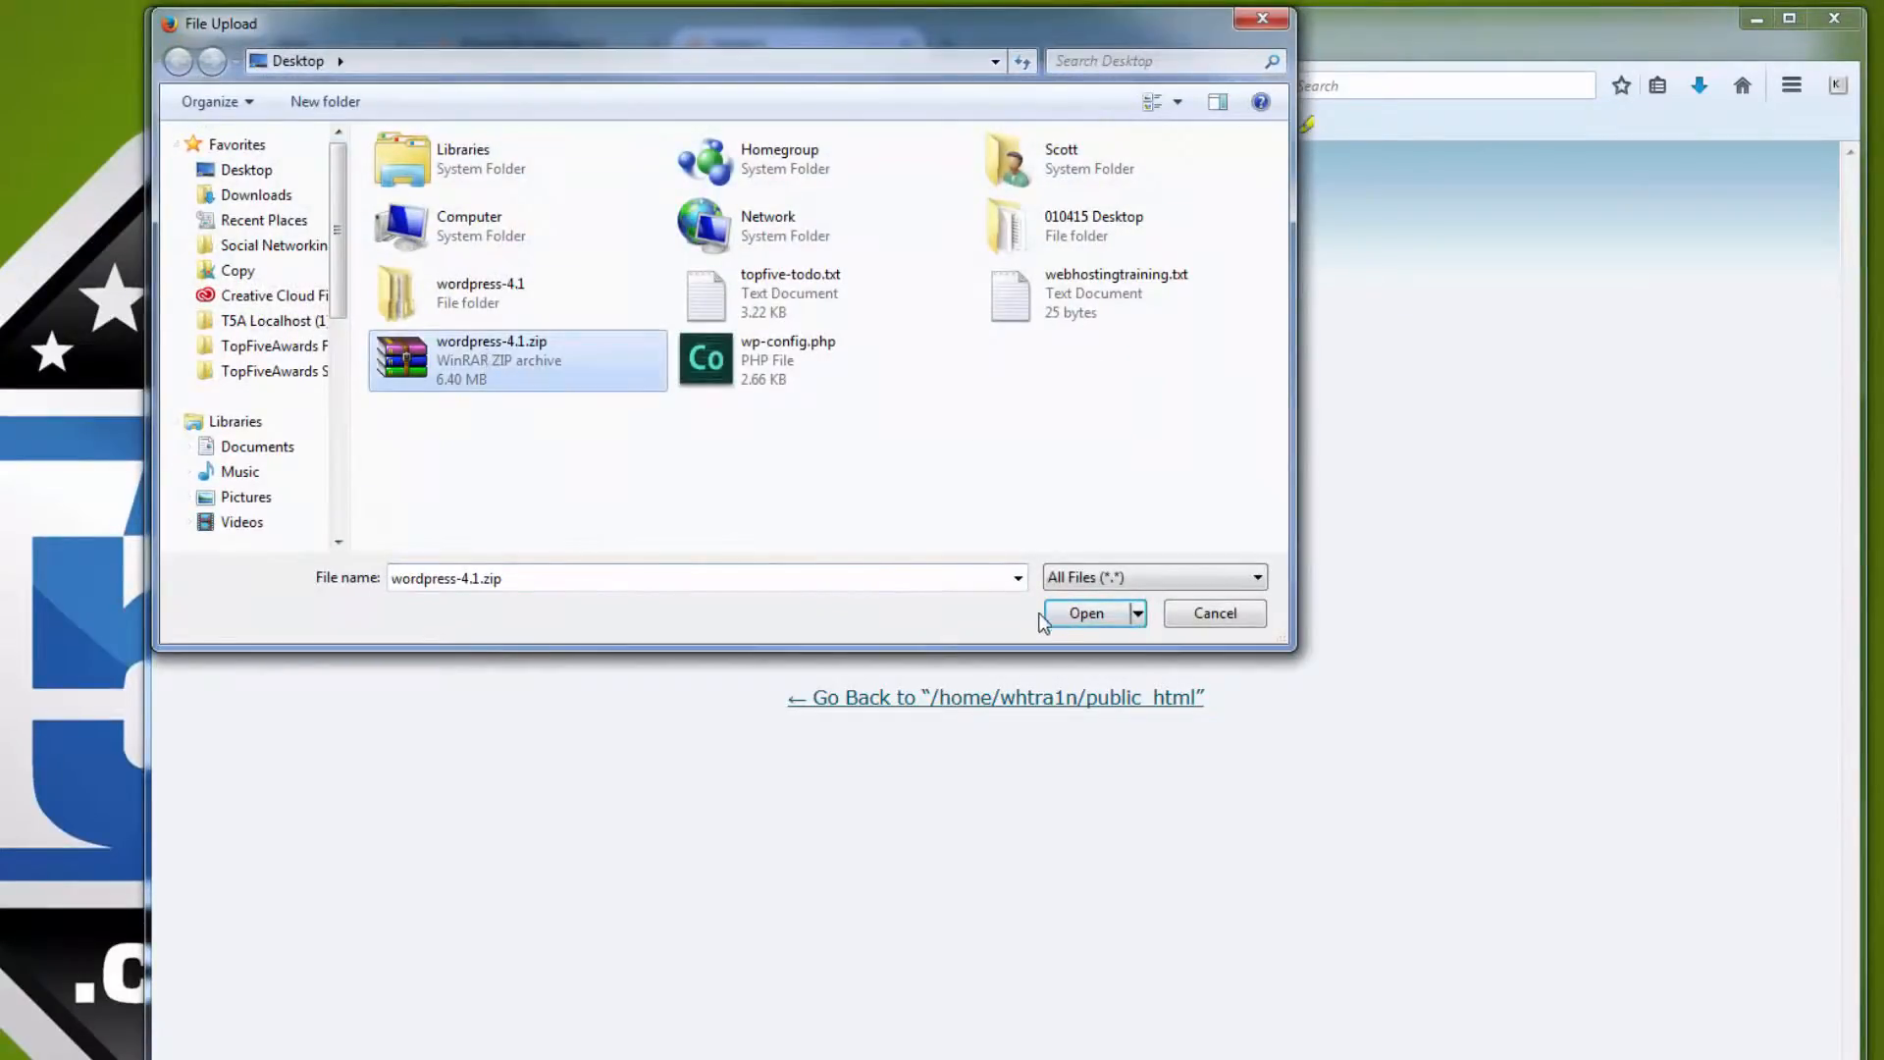
click(1069, 612)
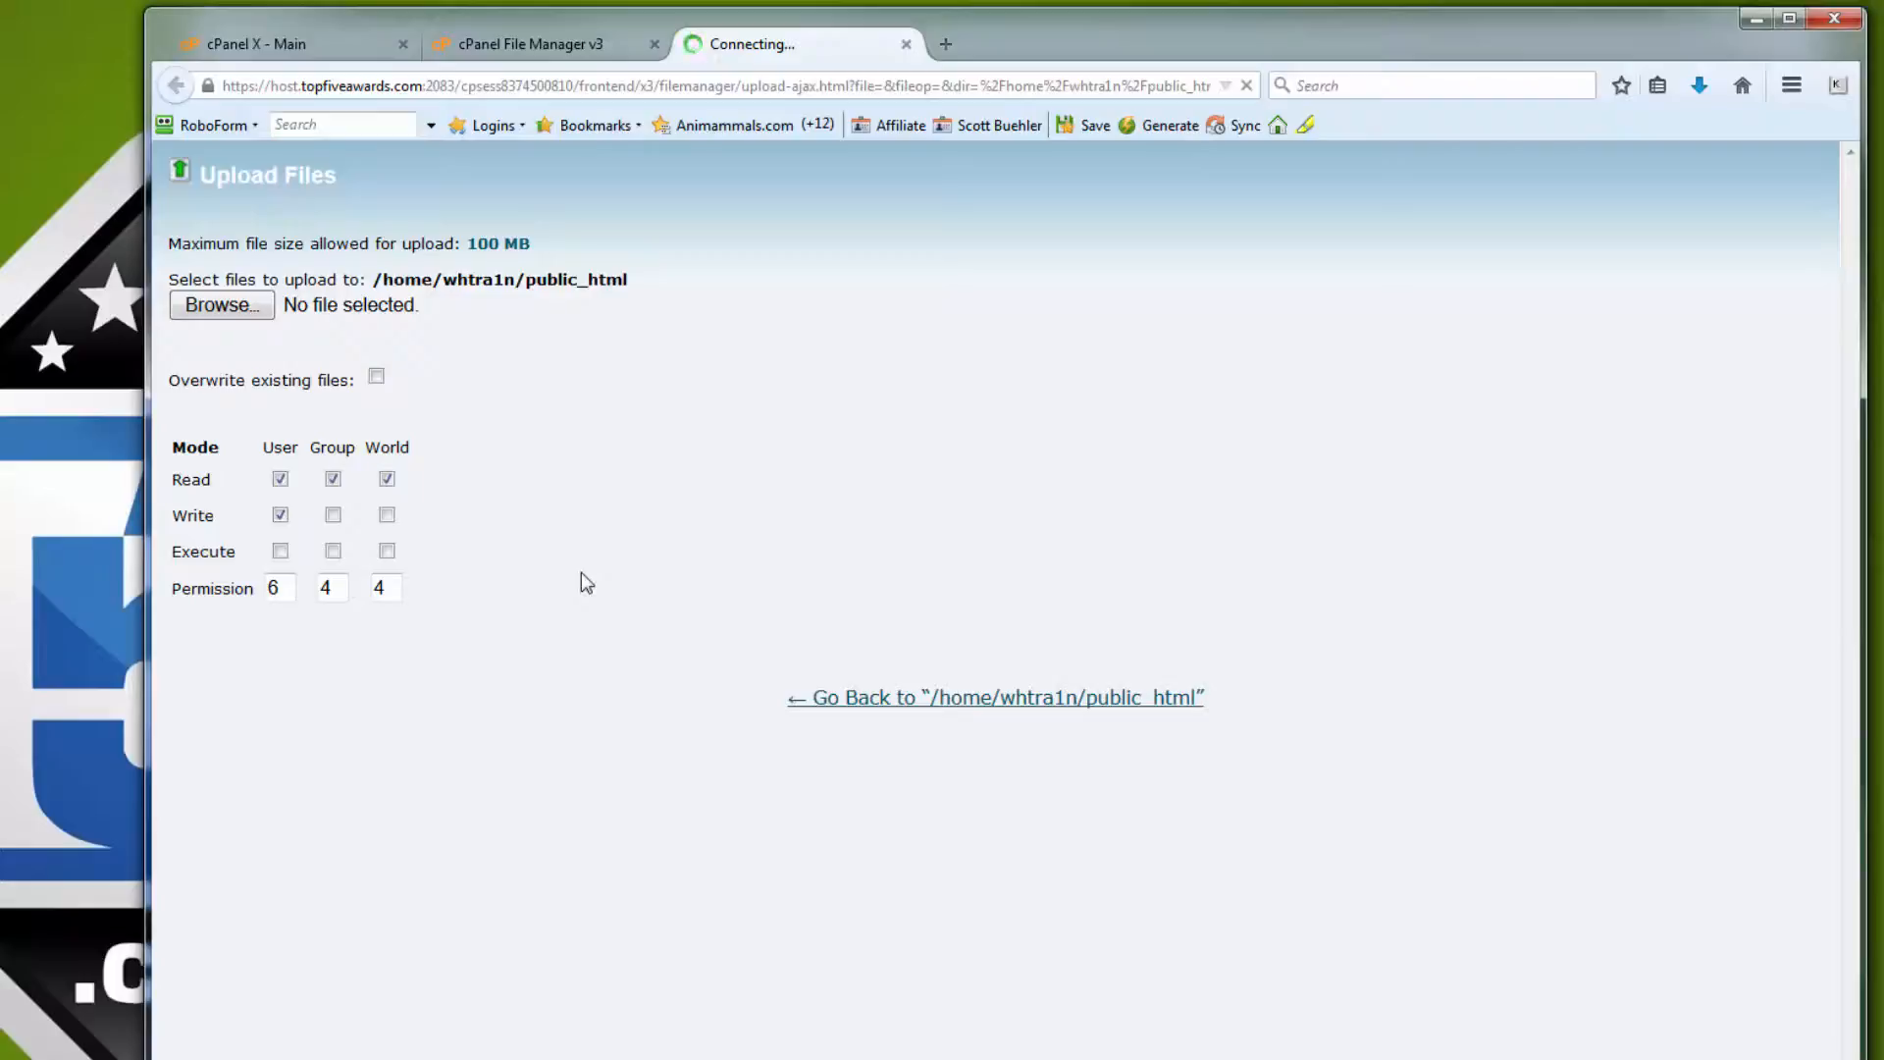
click(906, 44)
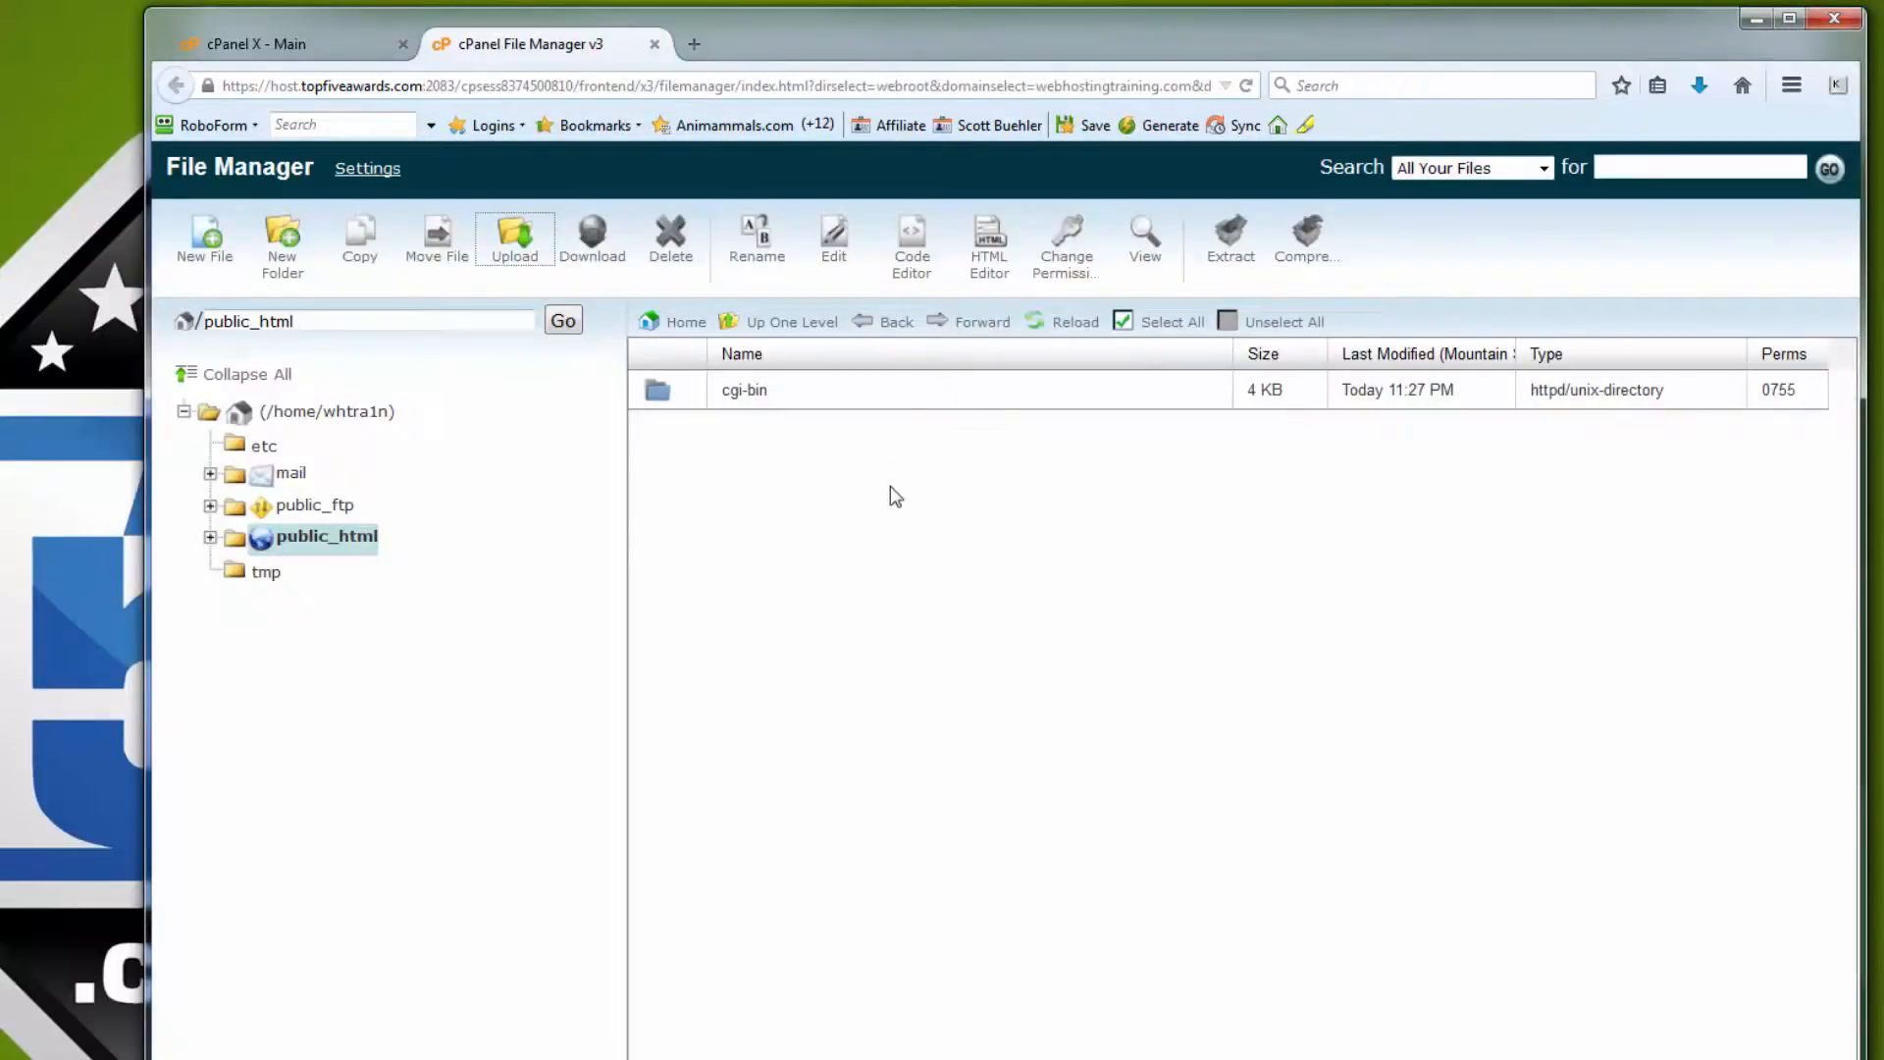
click(1060, 327)
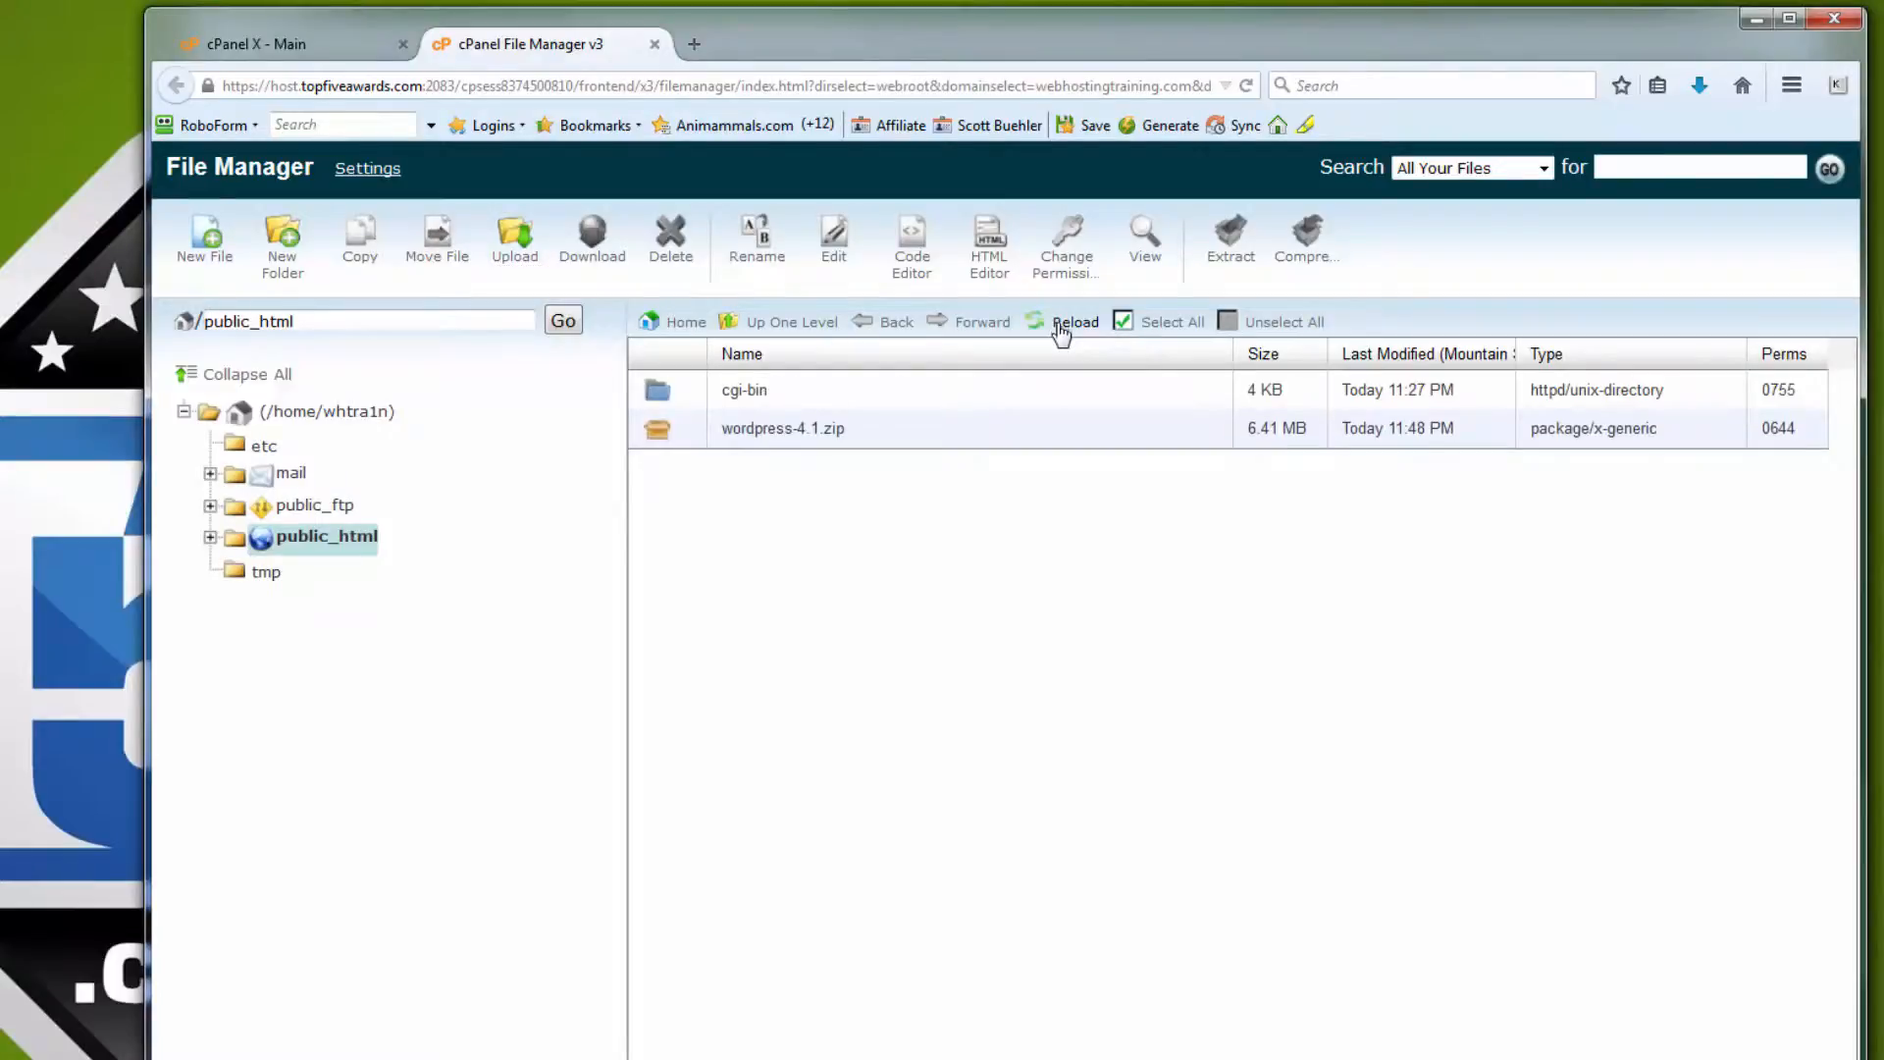
- Extract the uploaded wordpress-4.1.zip into /public_html and dismiss the extraction results
click(874, 444)
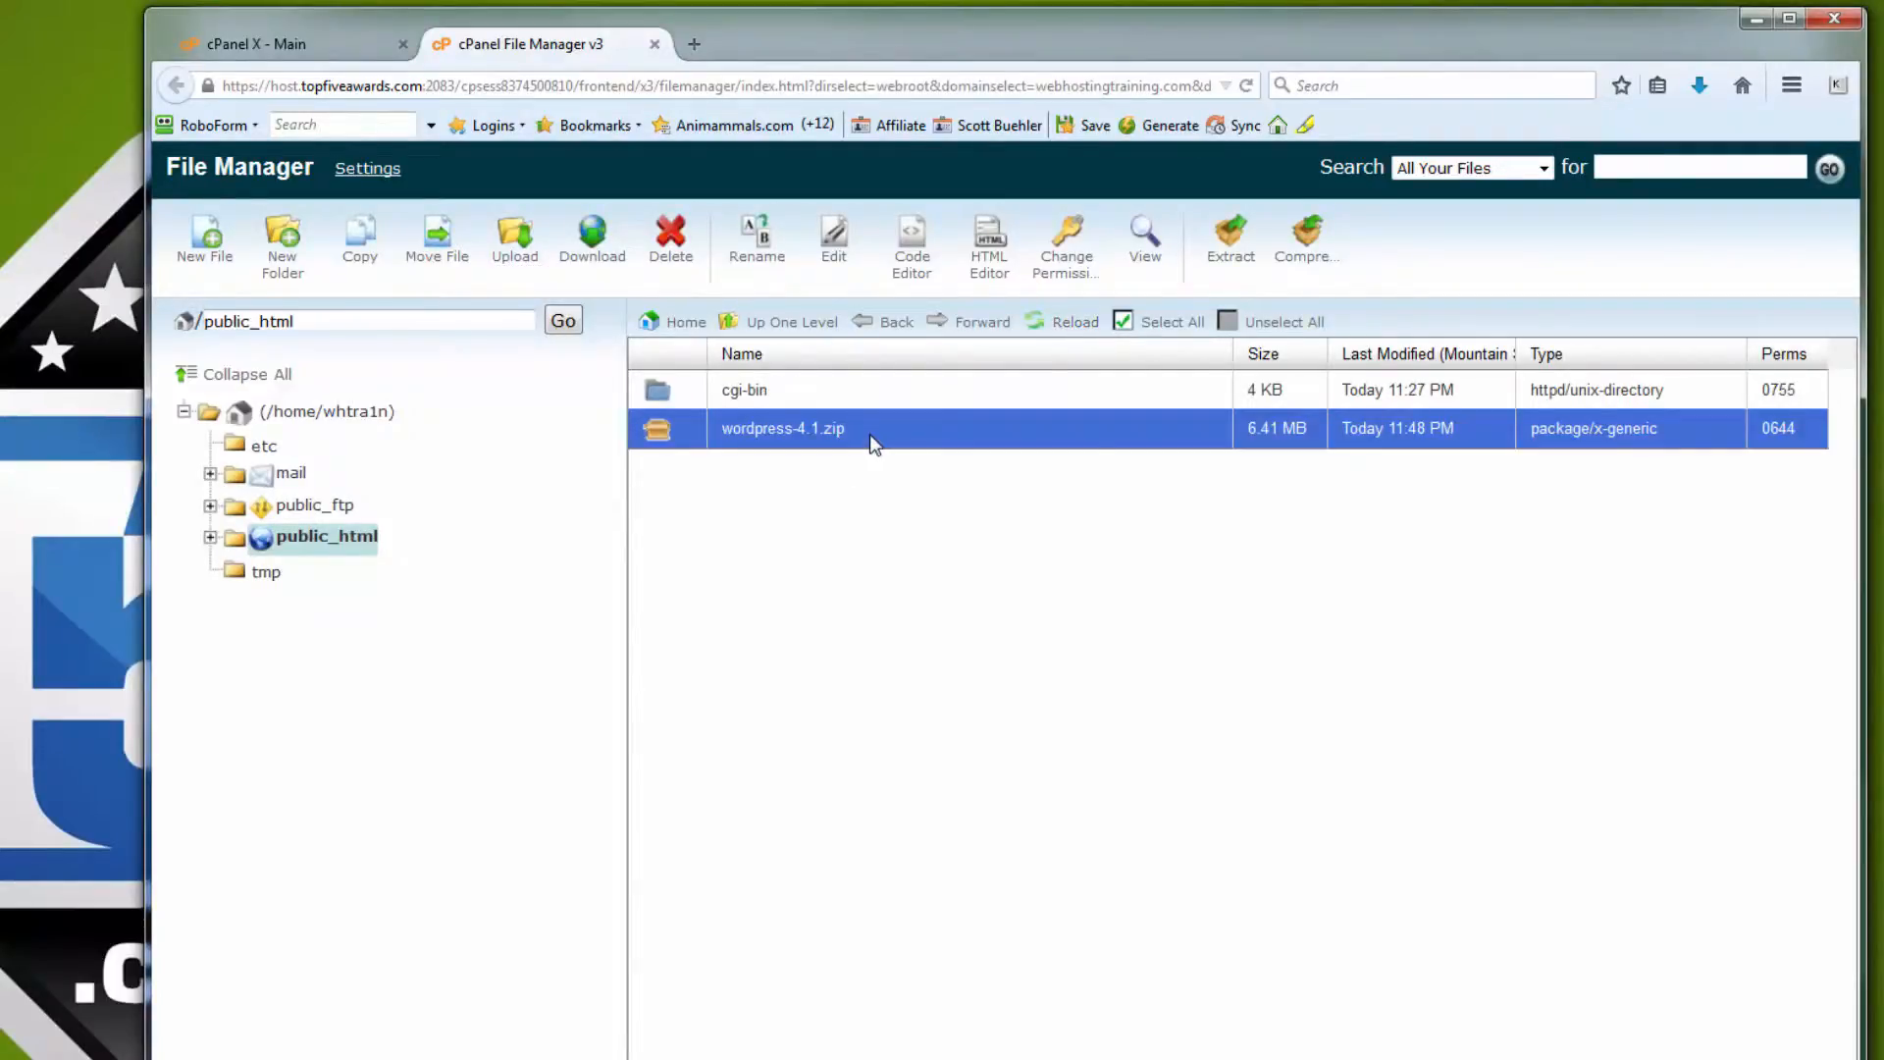
right_click(871, 436)
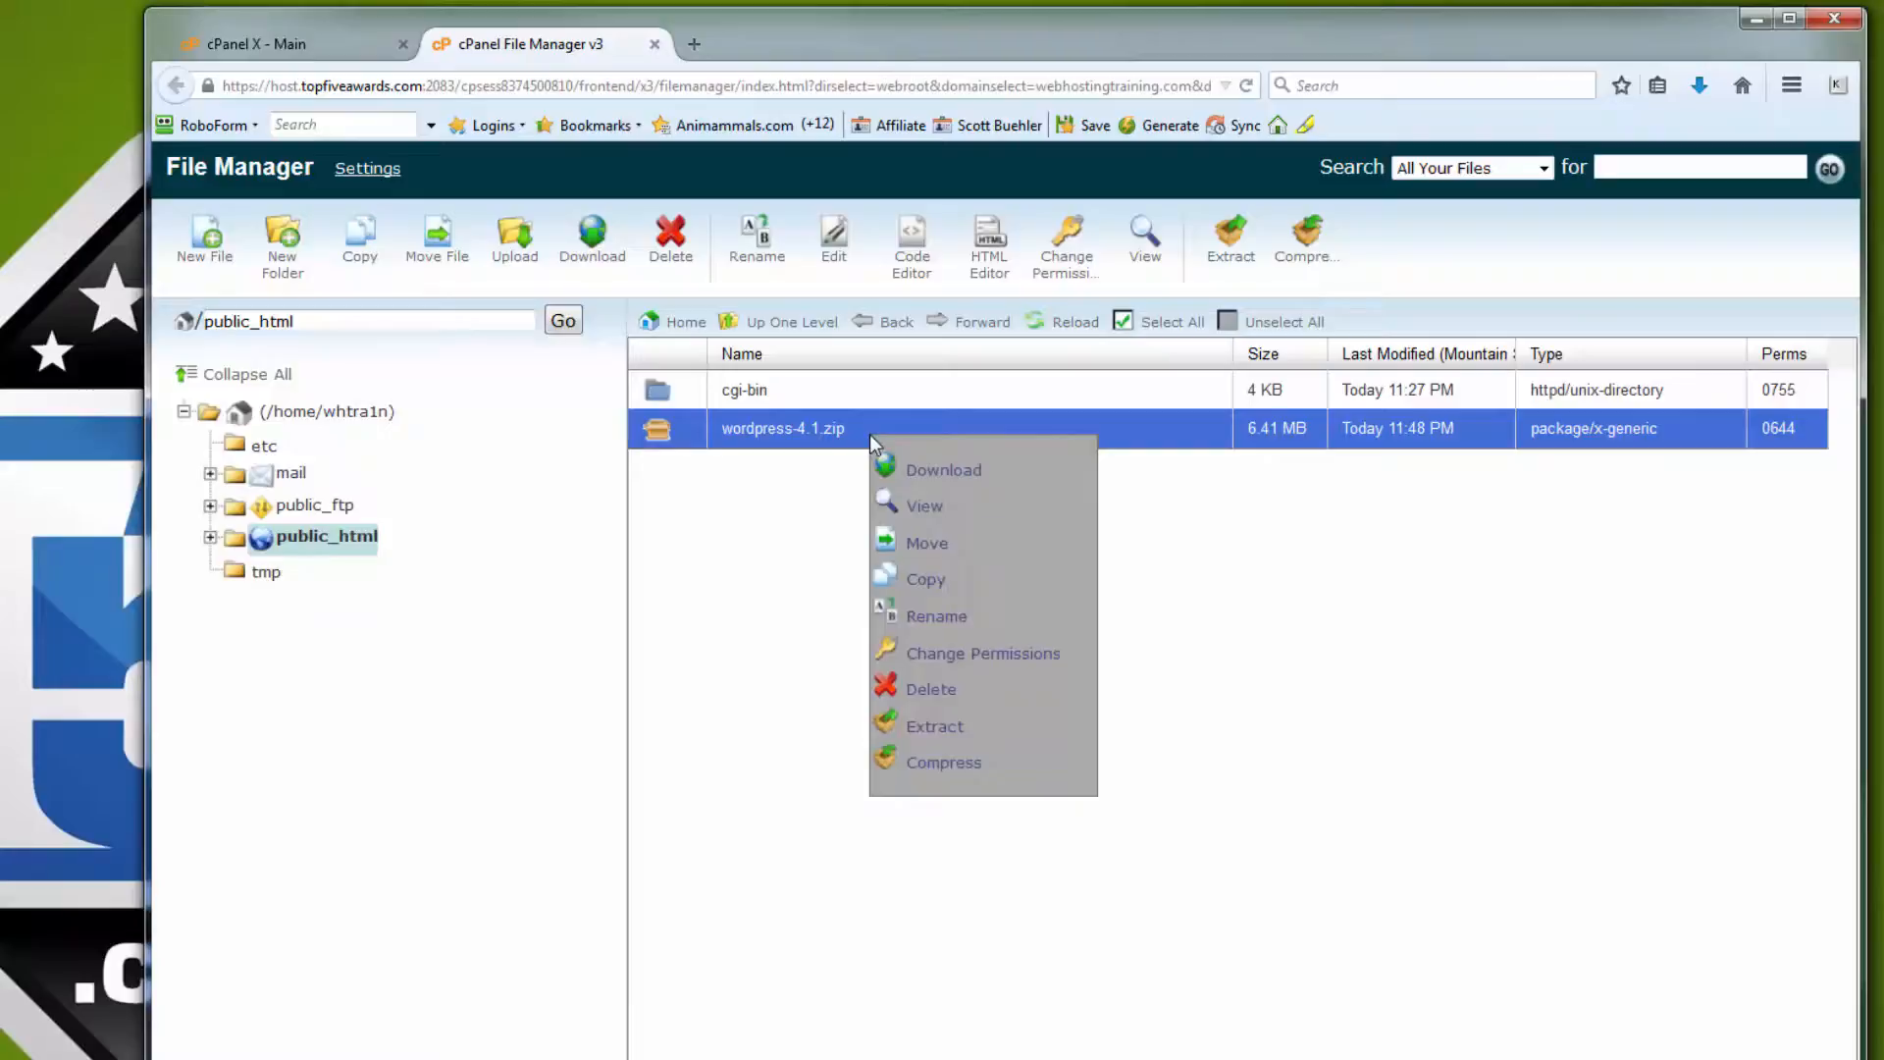
click(944, 727)
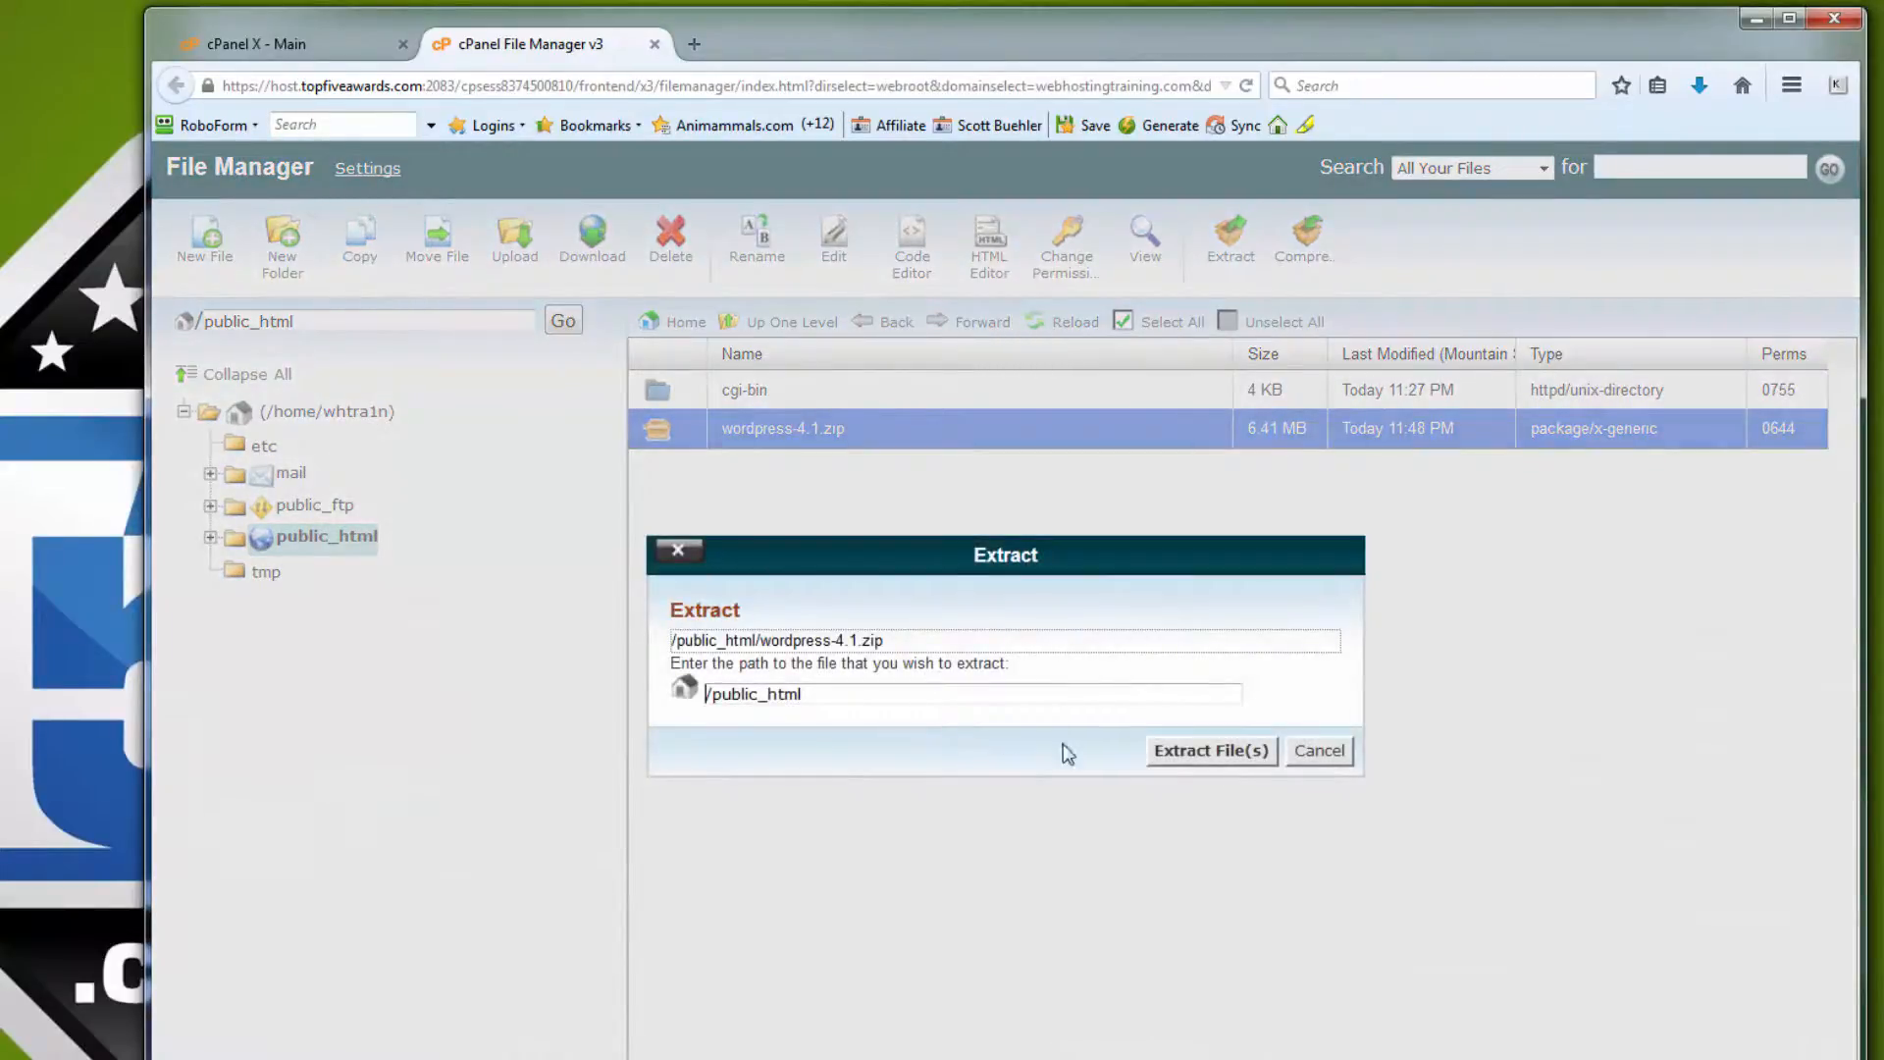
click(1195, 761)
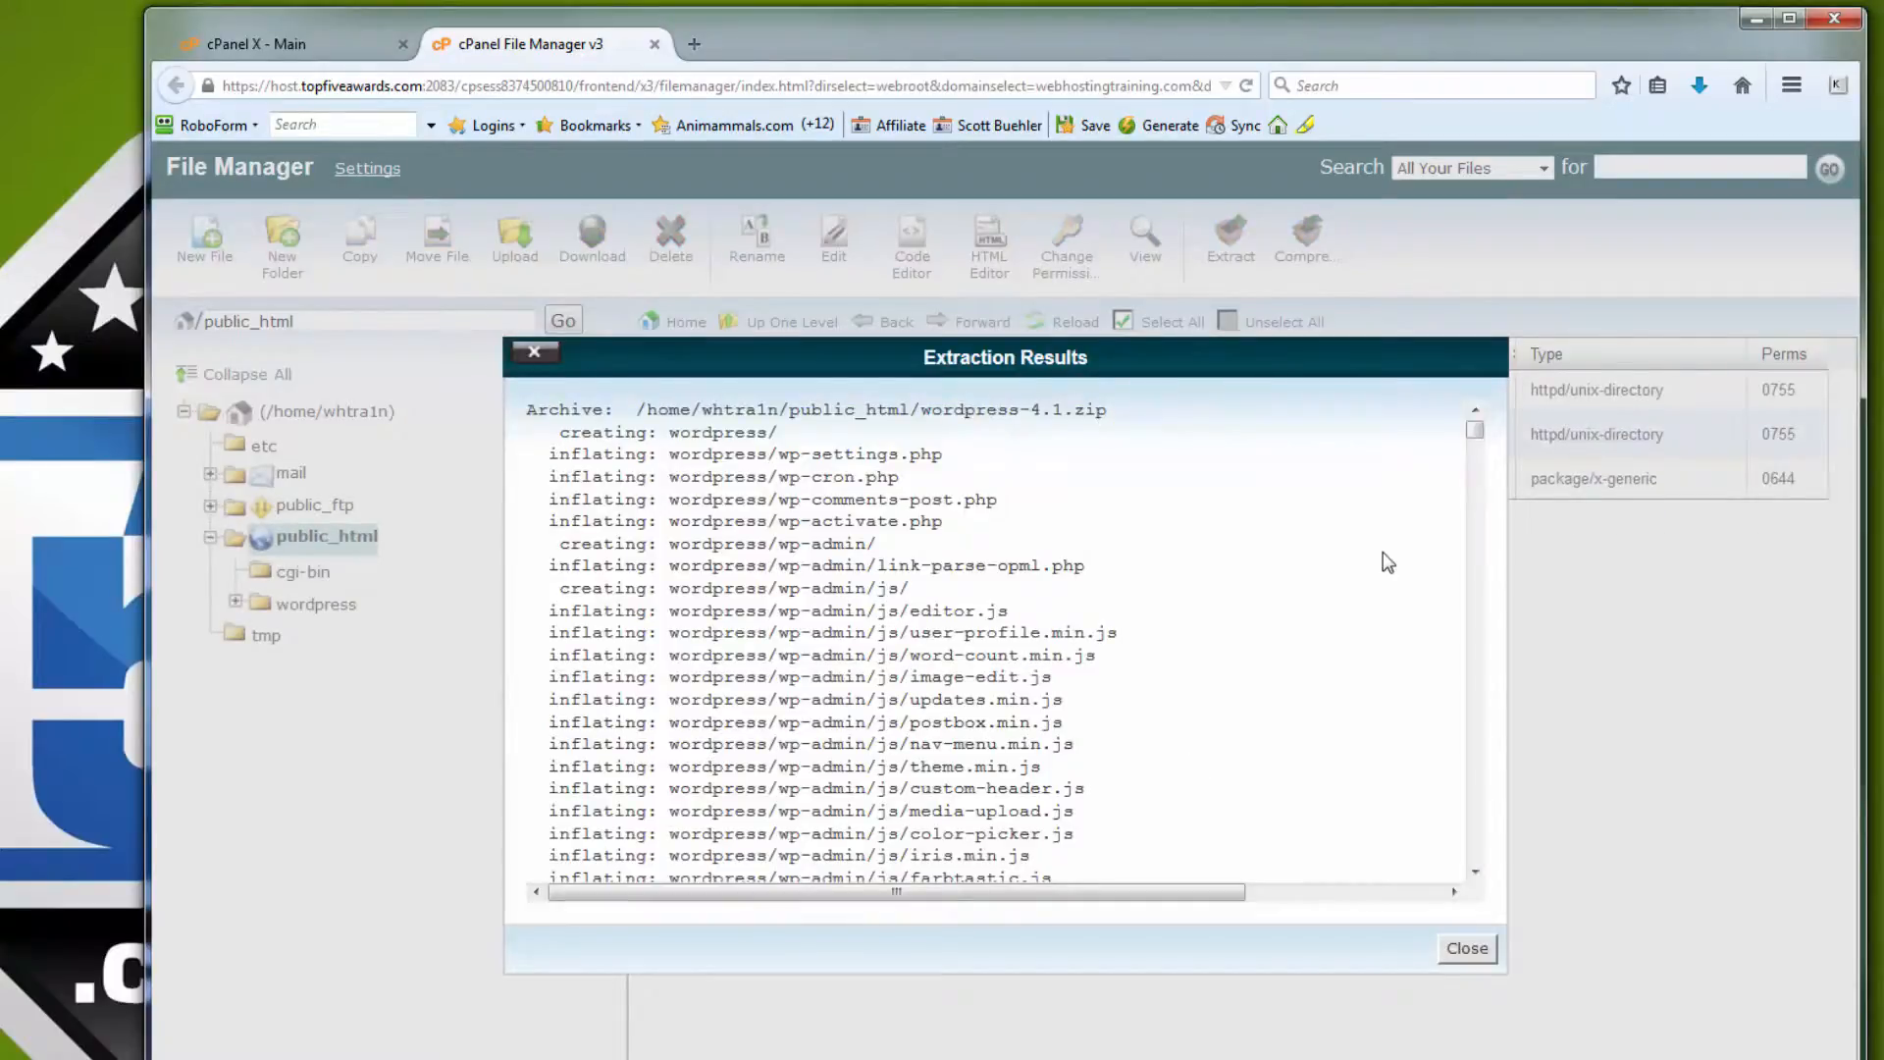
click(1472, 950)
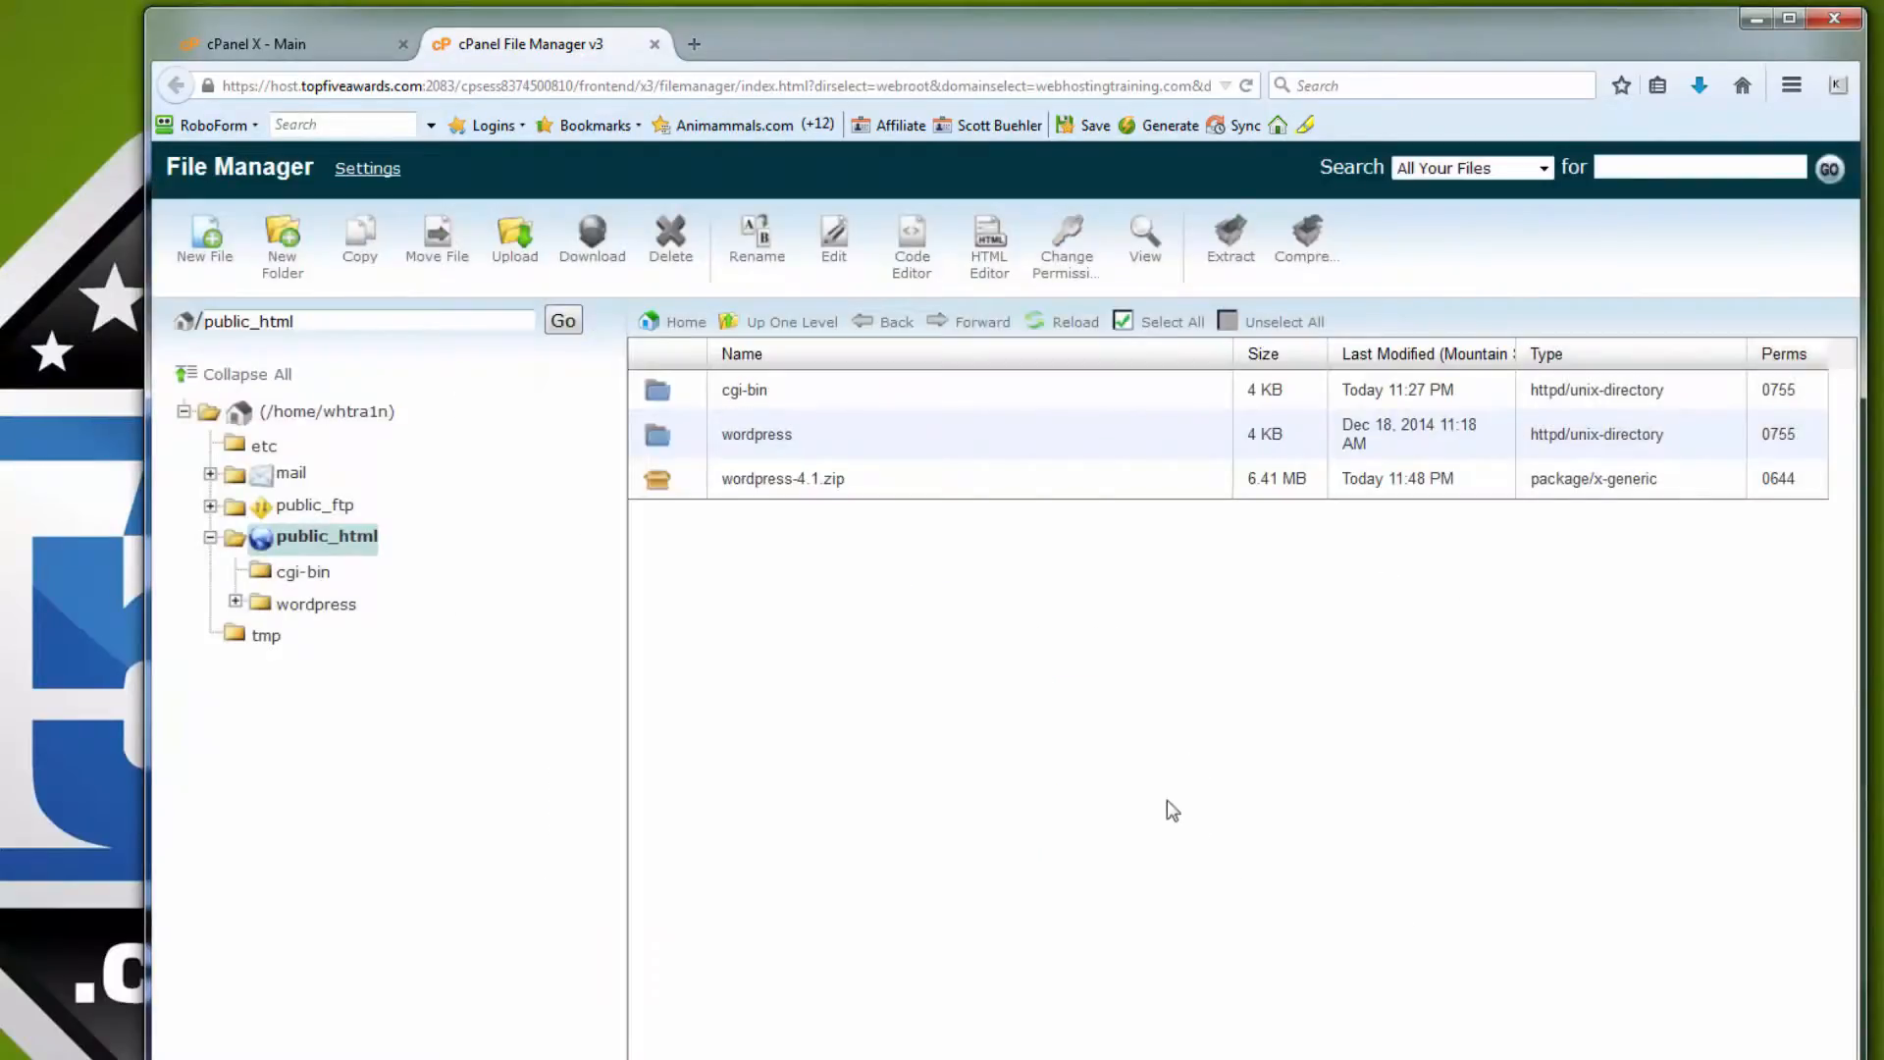
- Delete wordpress-4.1.zip from public_html and confirm the deletion
click(858, 479)
right_click(859, 479)
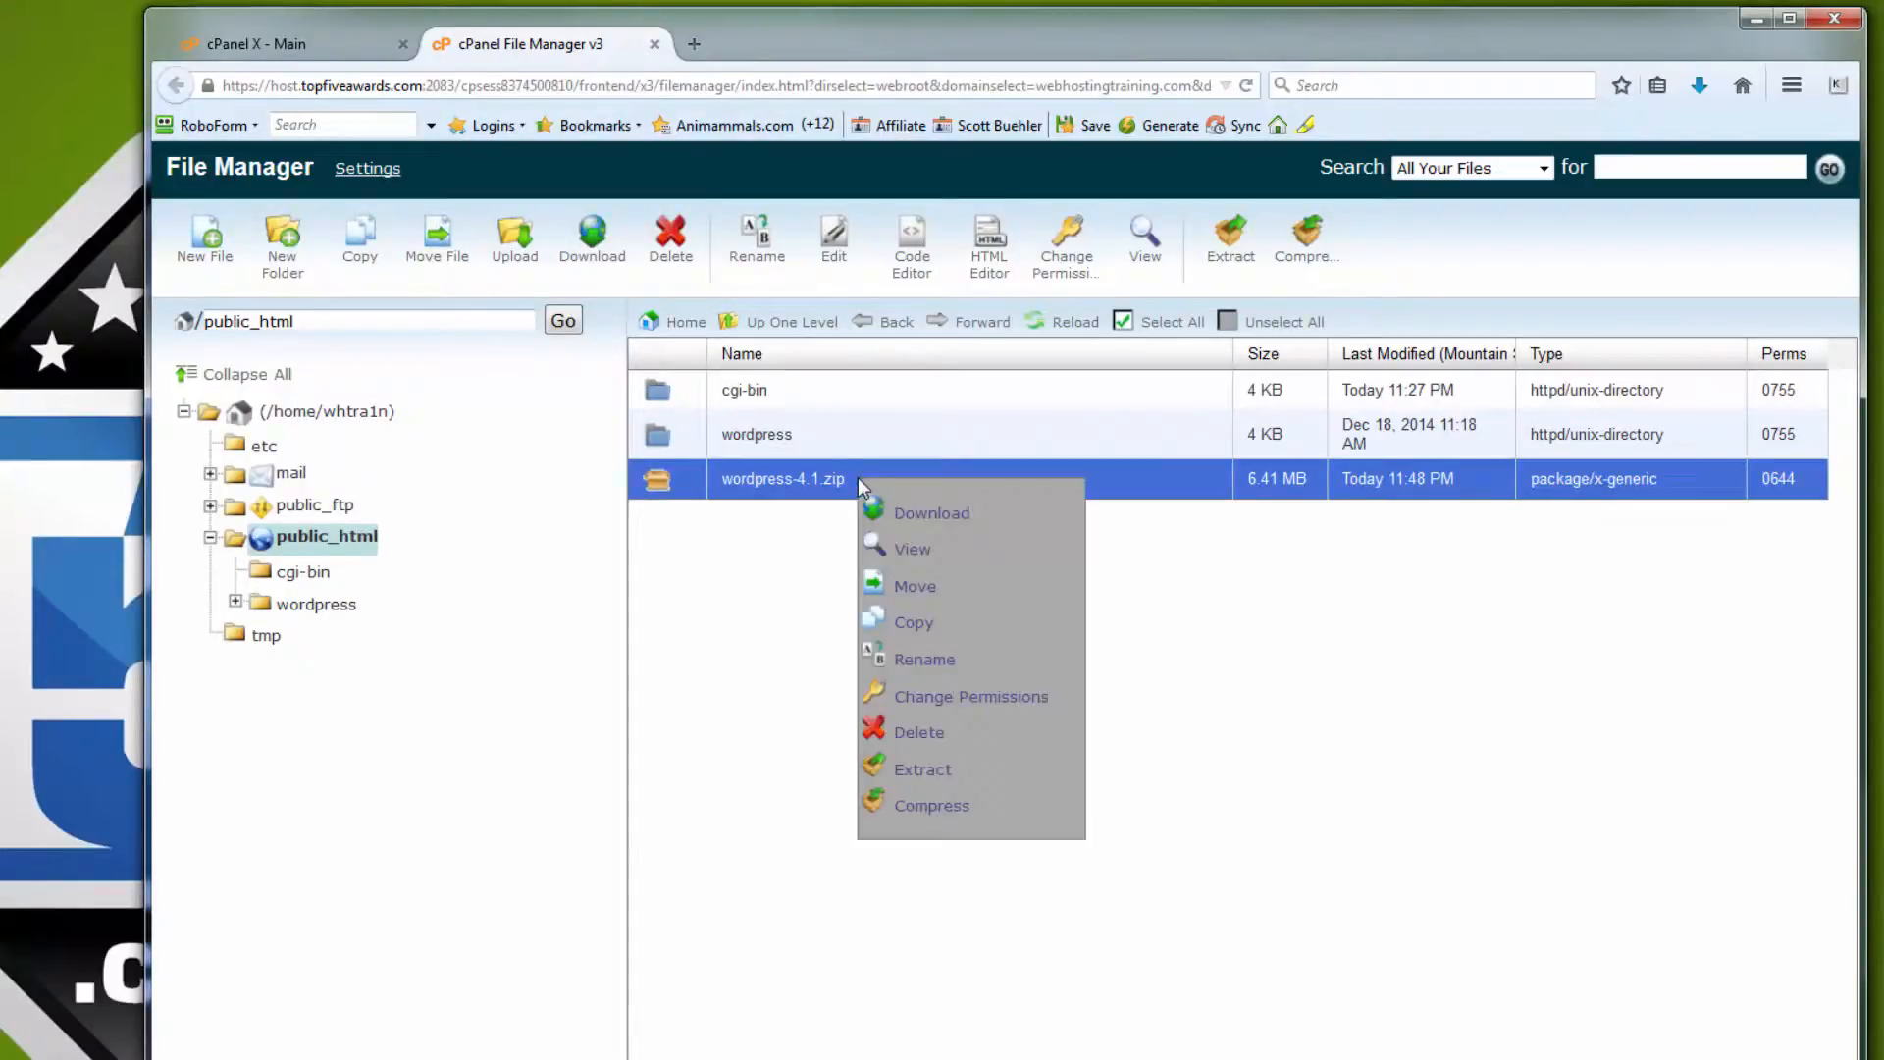
click(921, 735)
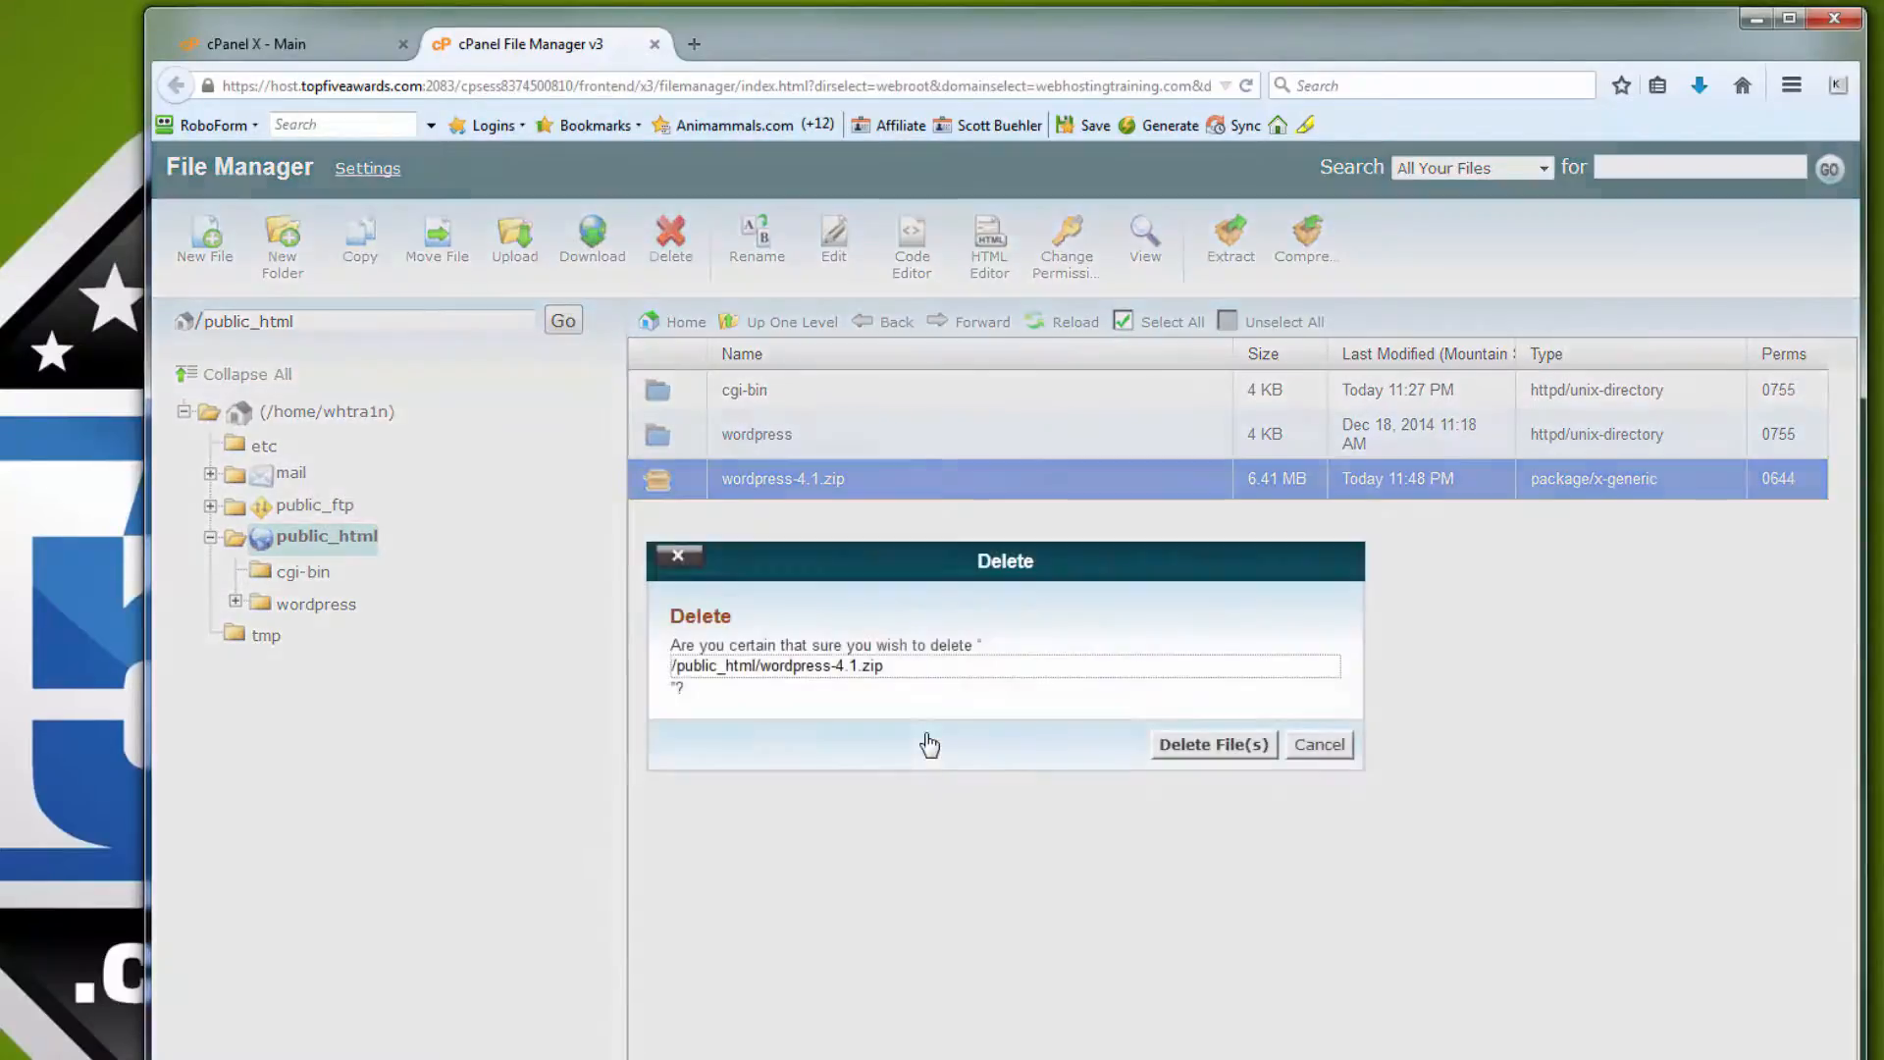
click(1192, 747)
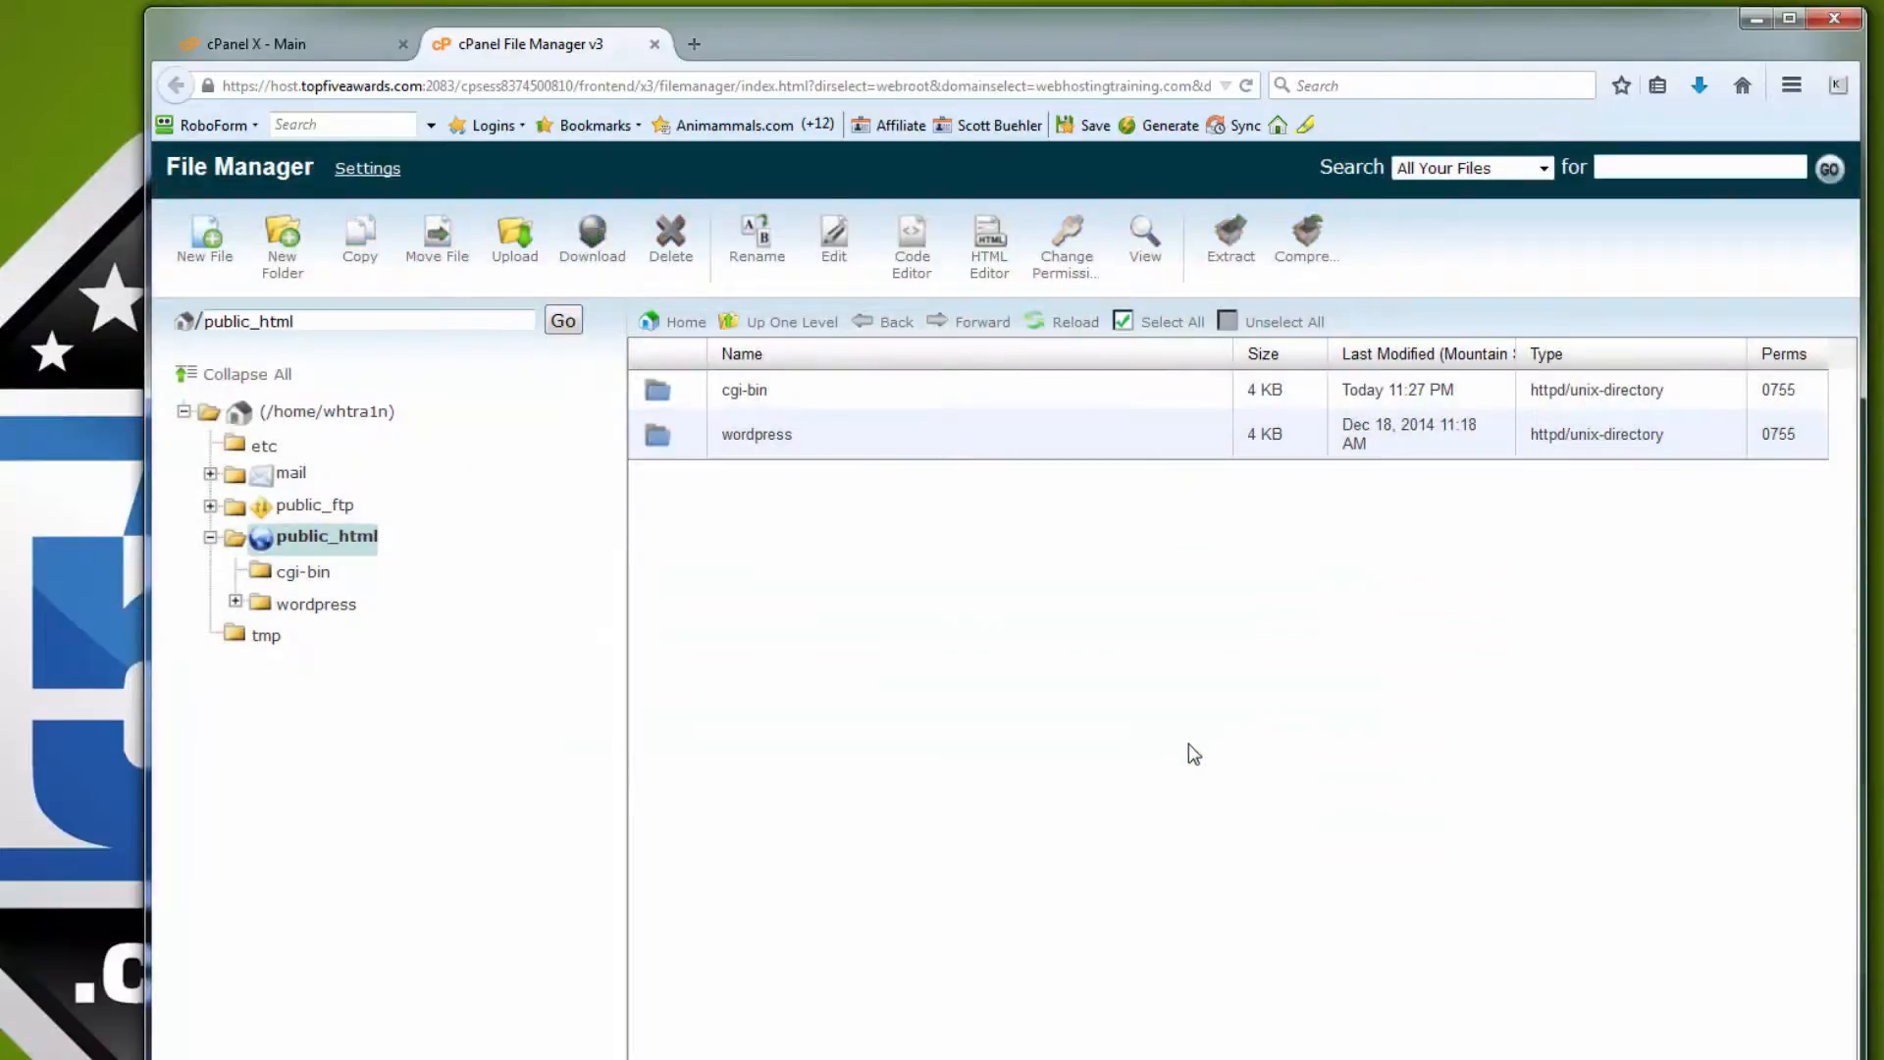
- Move all files and folders from the wordpress folder up into /public_html/
double_click(850, 440)
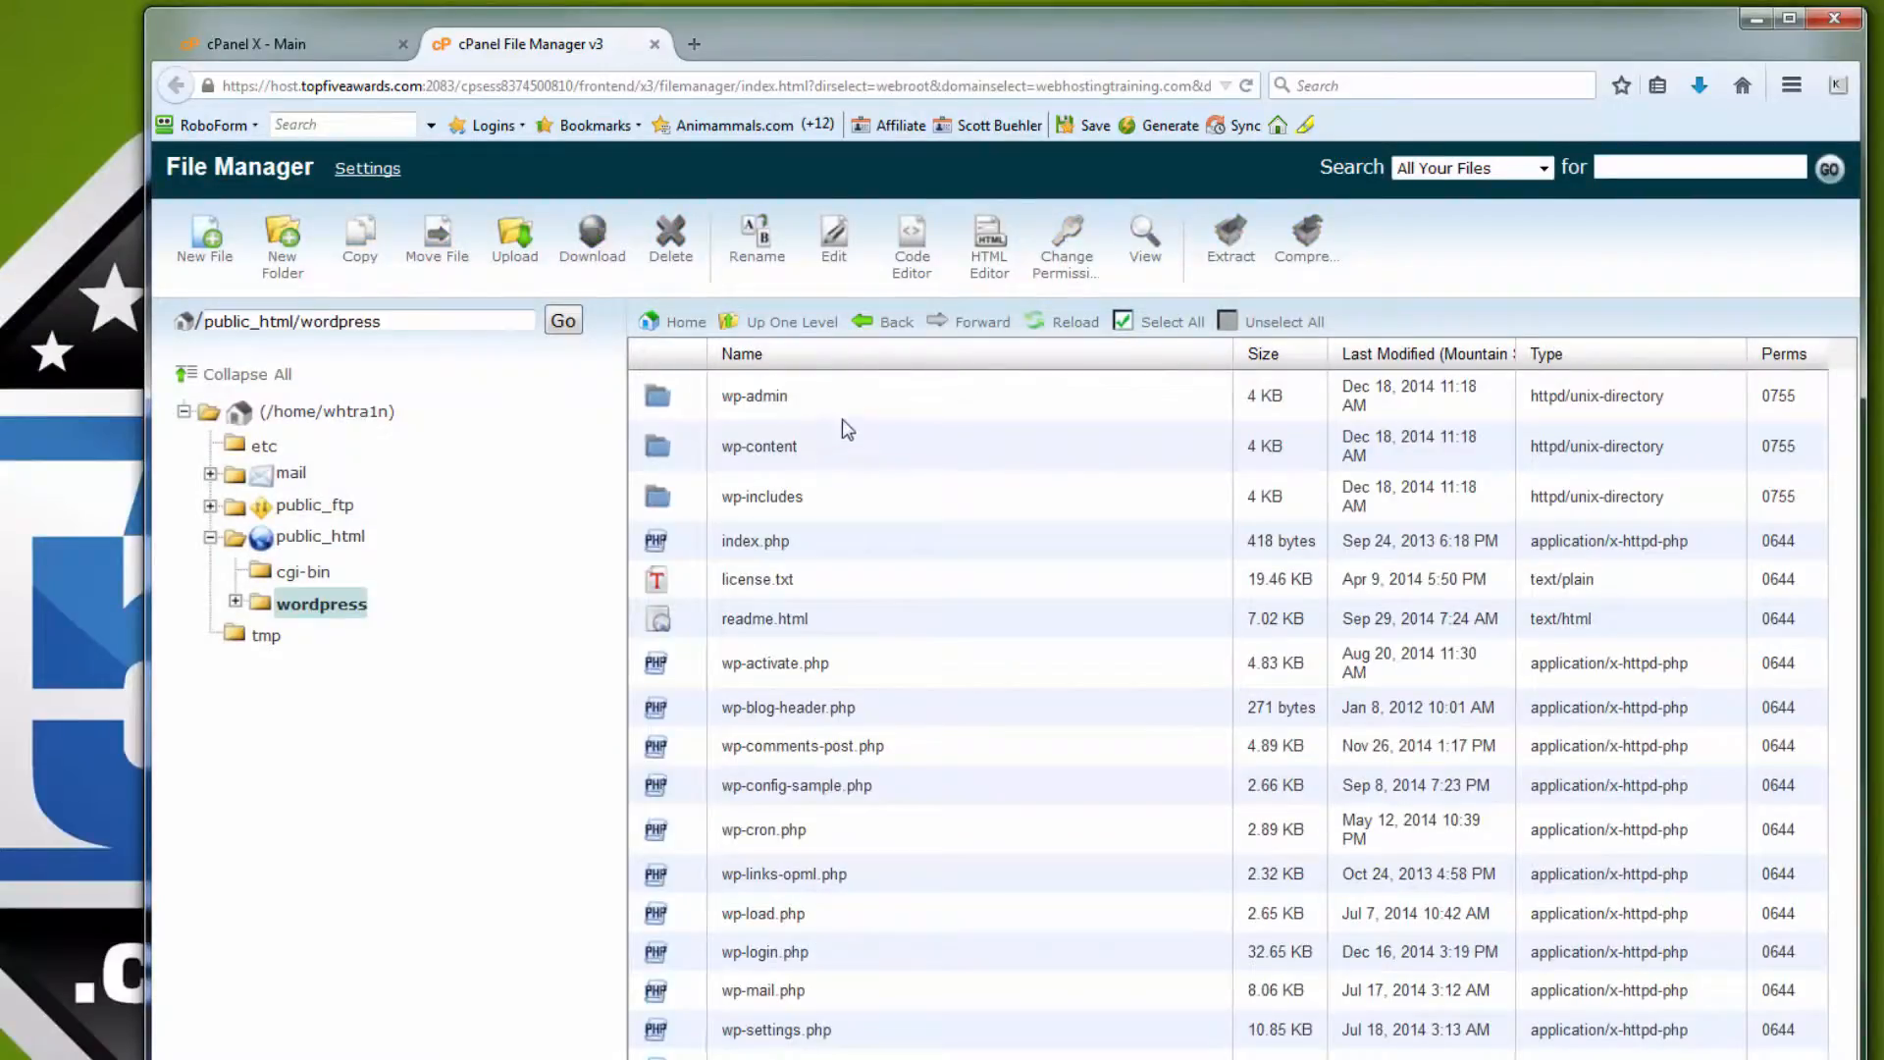
click(1160, 323)
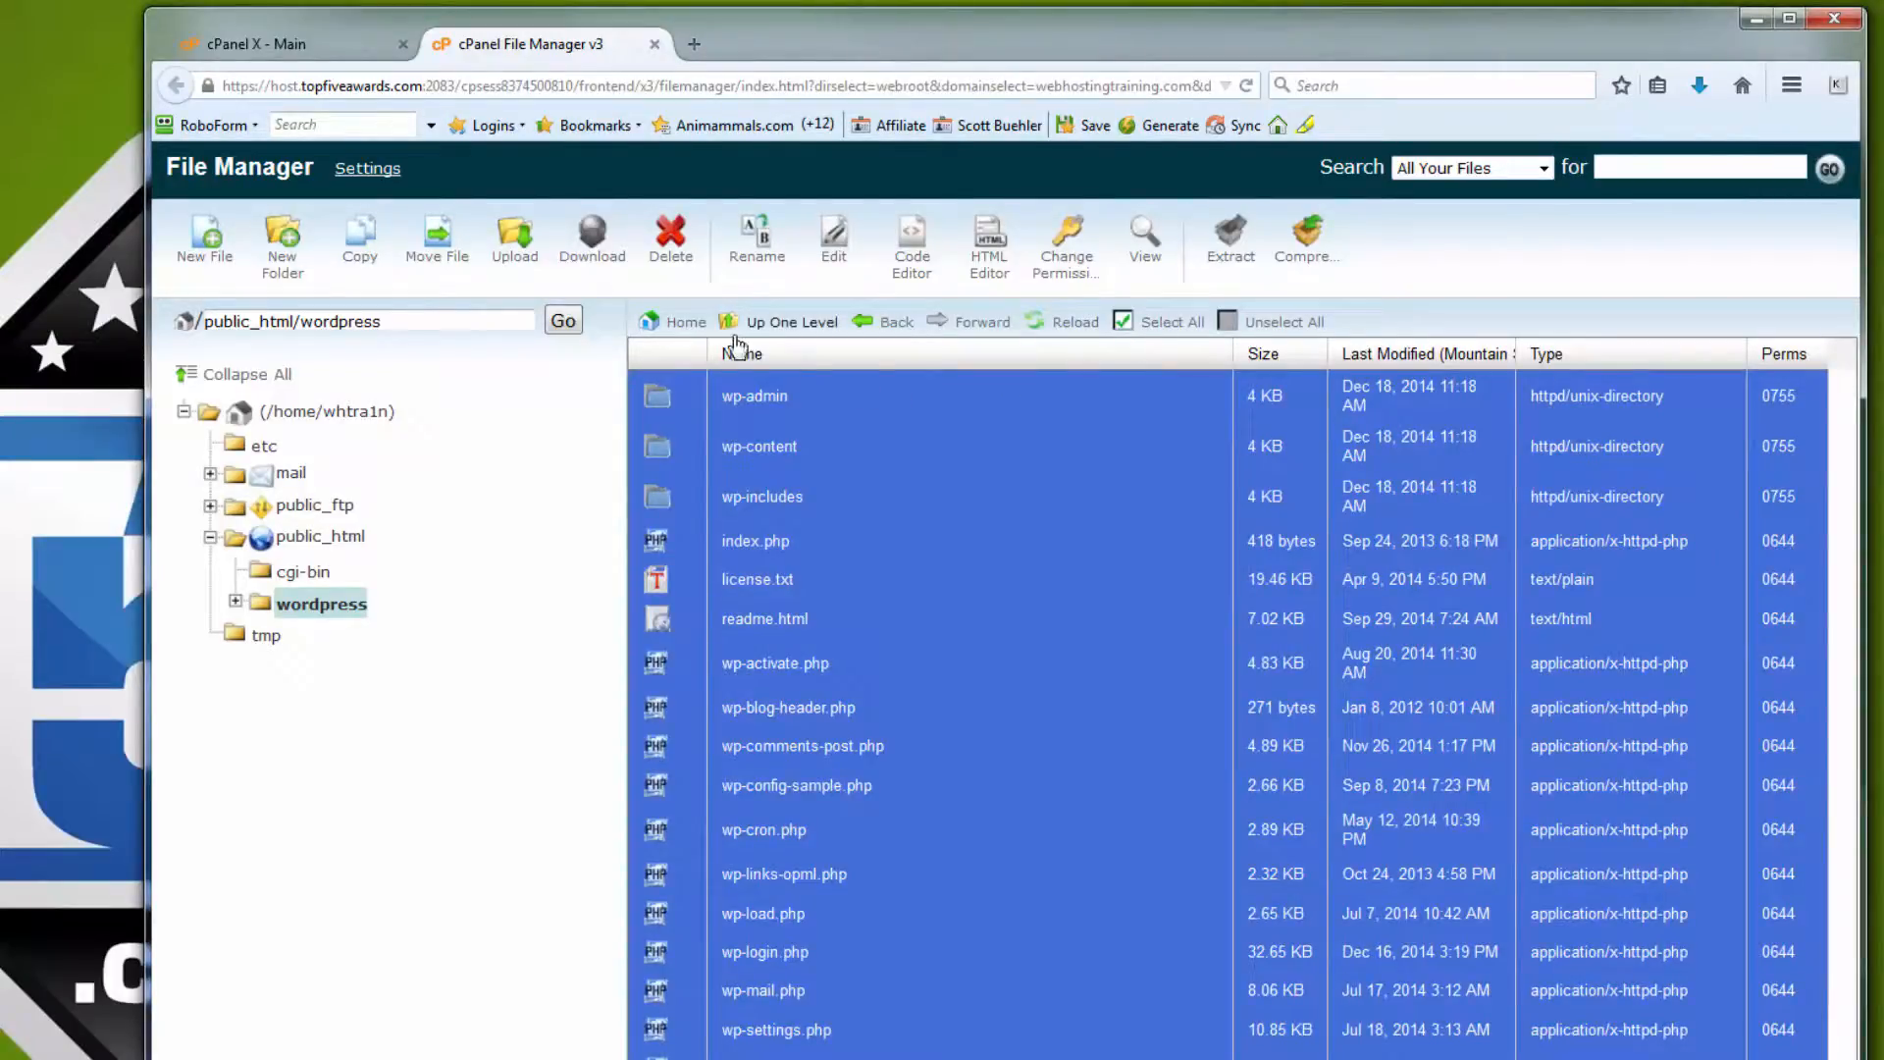
click(444, 240)
click(911, 895)
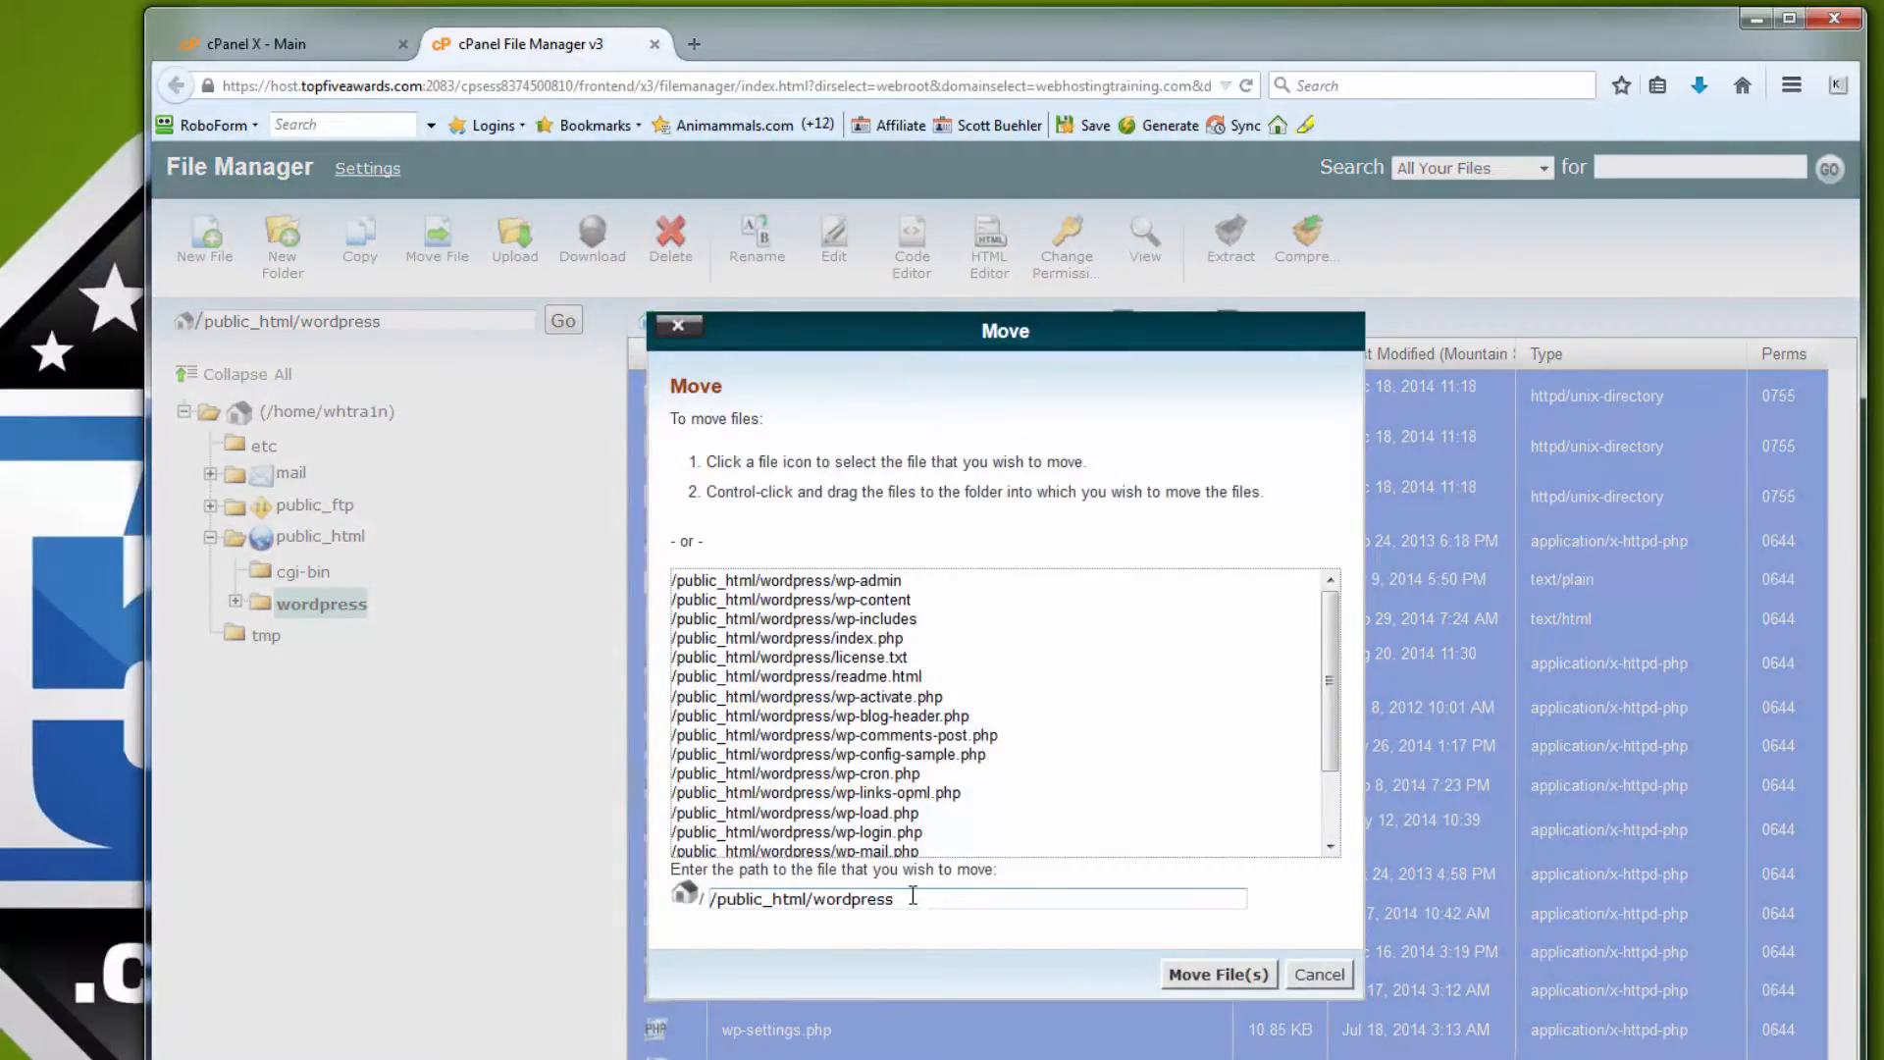
key(BackSpace)
key(BackSpace)
key(BackSpace)
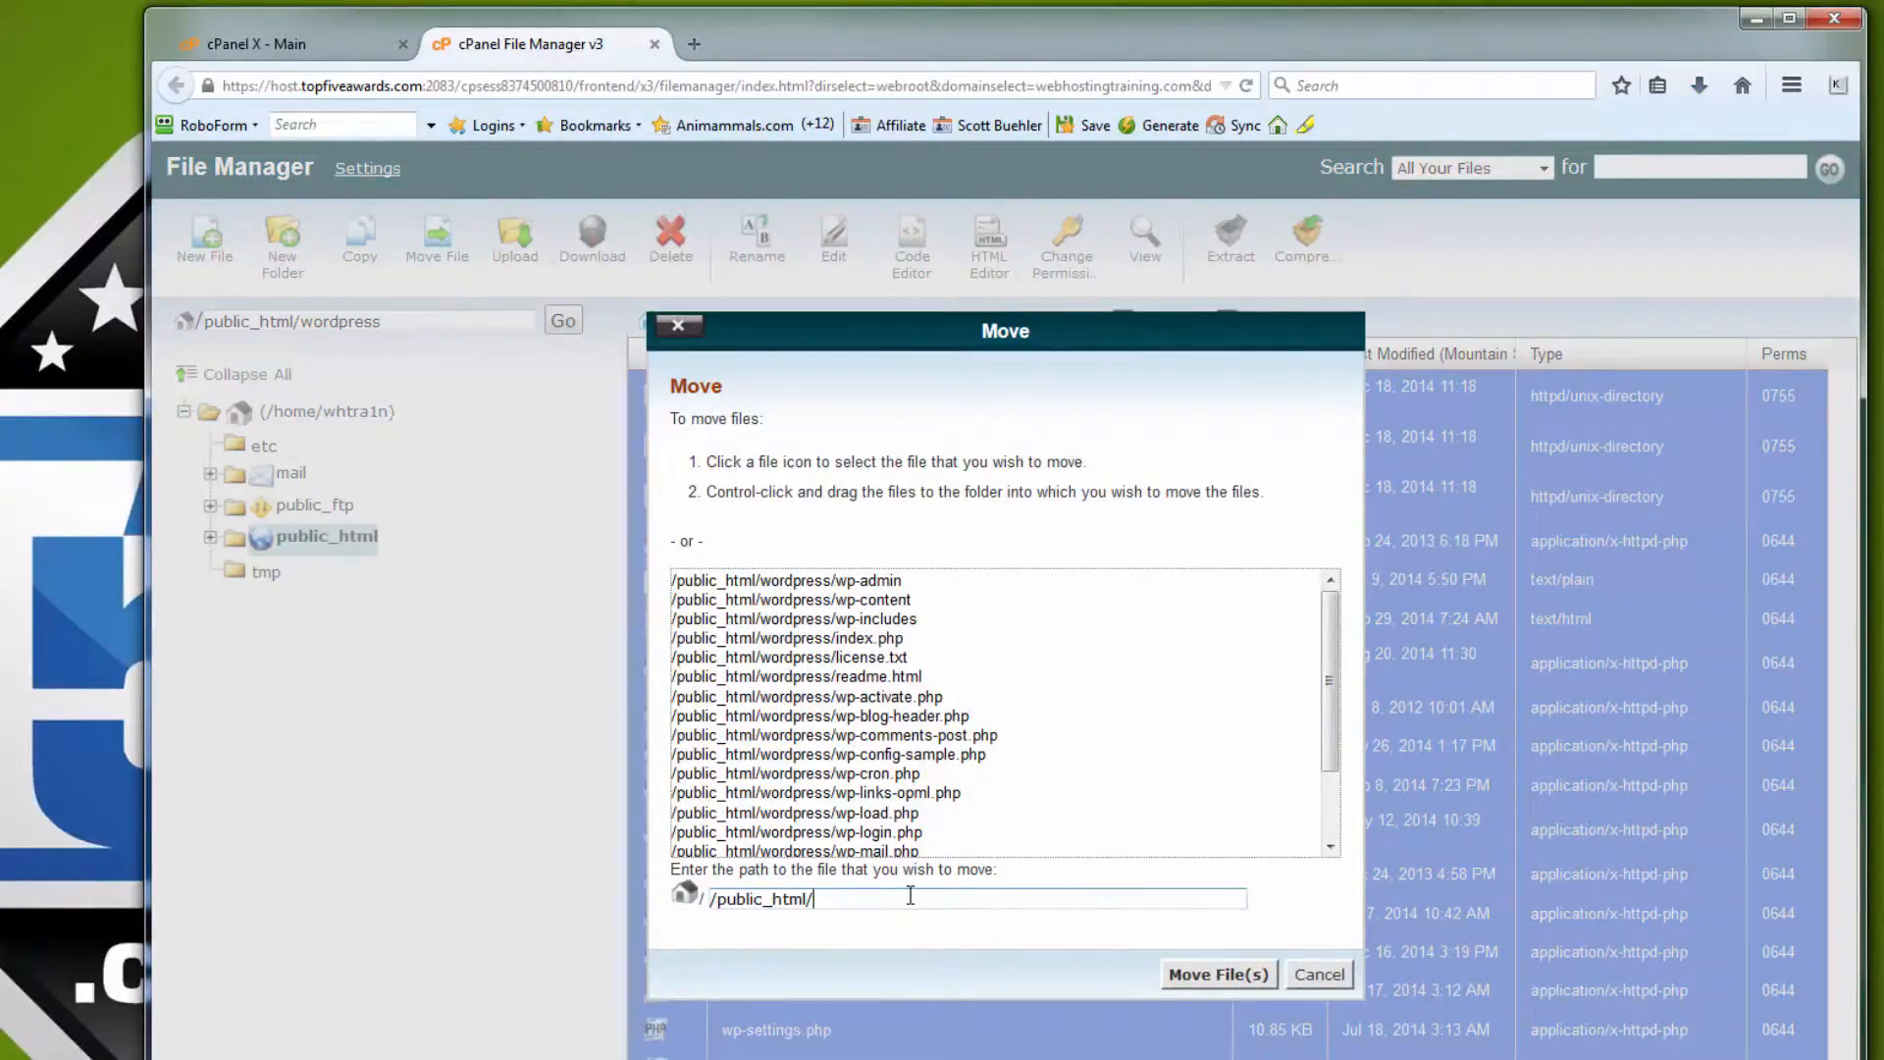
click(1189, 977)
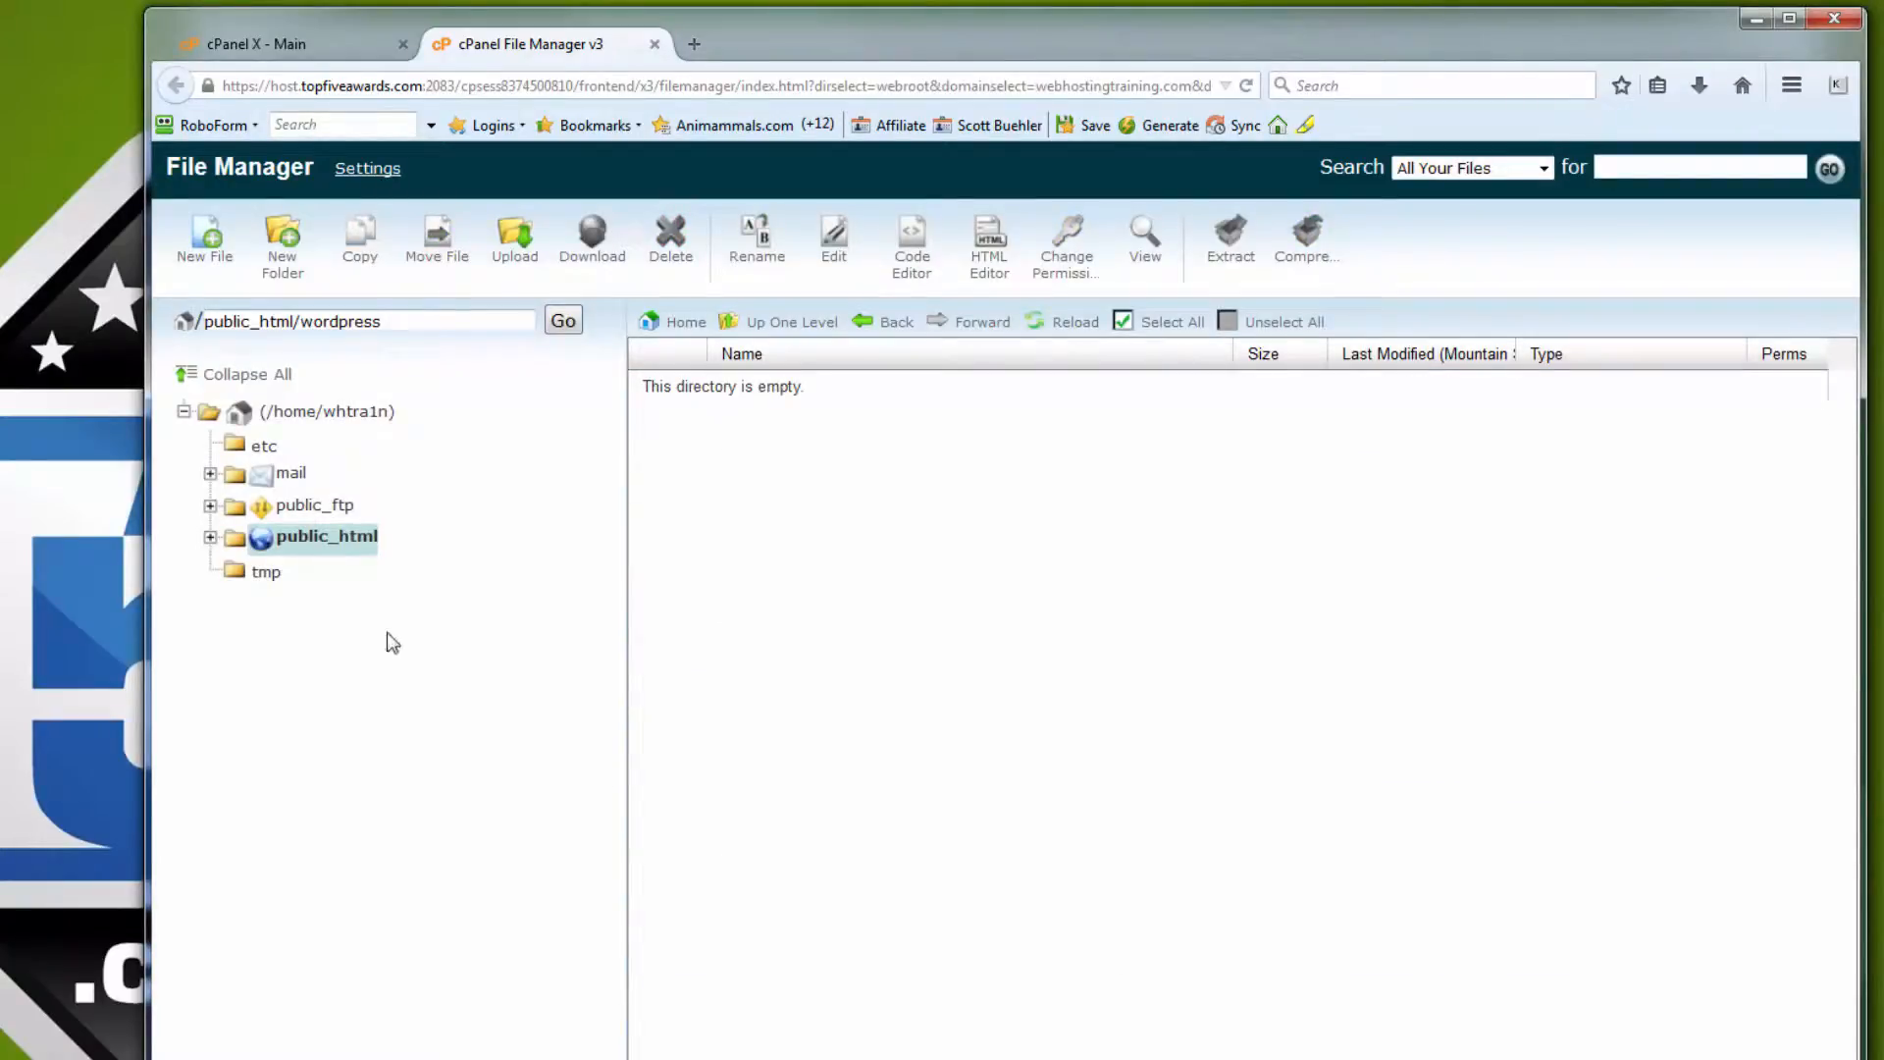
- Return to public_html and delete the emptied wordpress folder
click(315, 532)
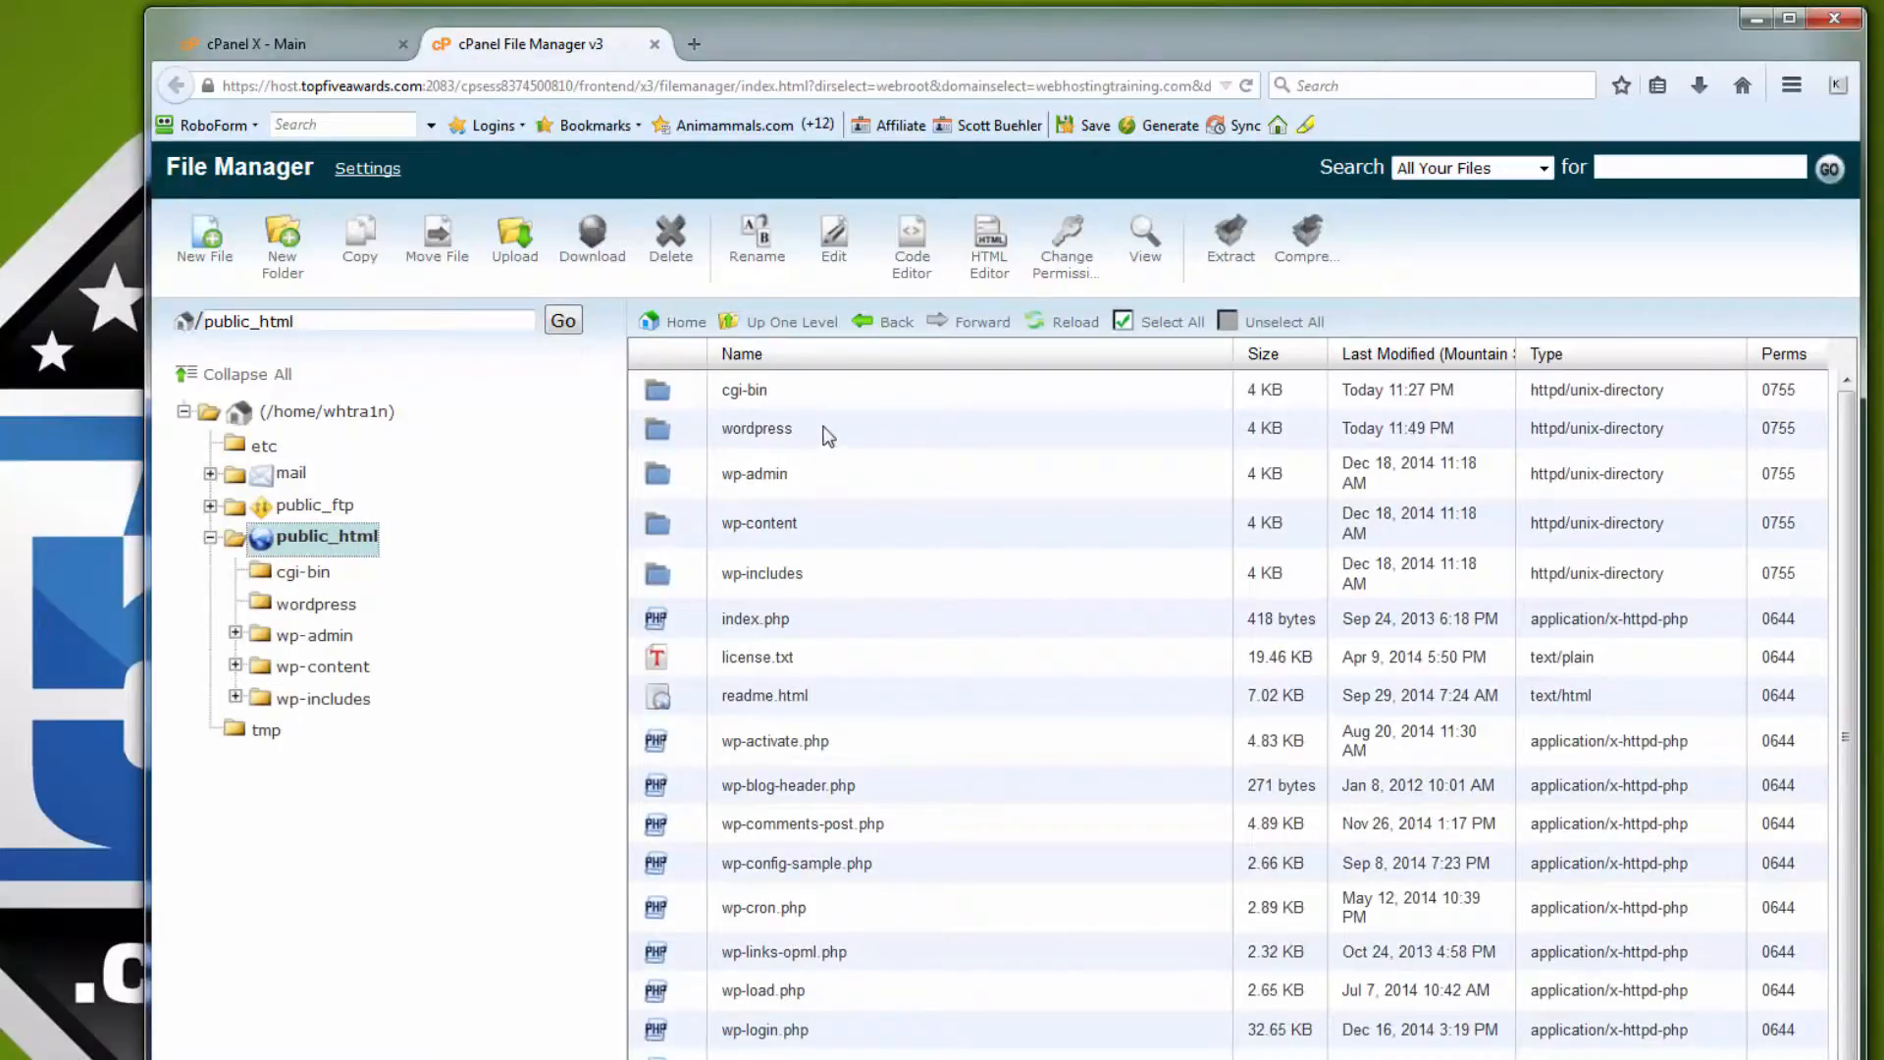
click(823, 428)
right_click(823, 428)
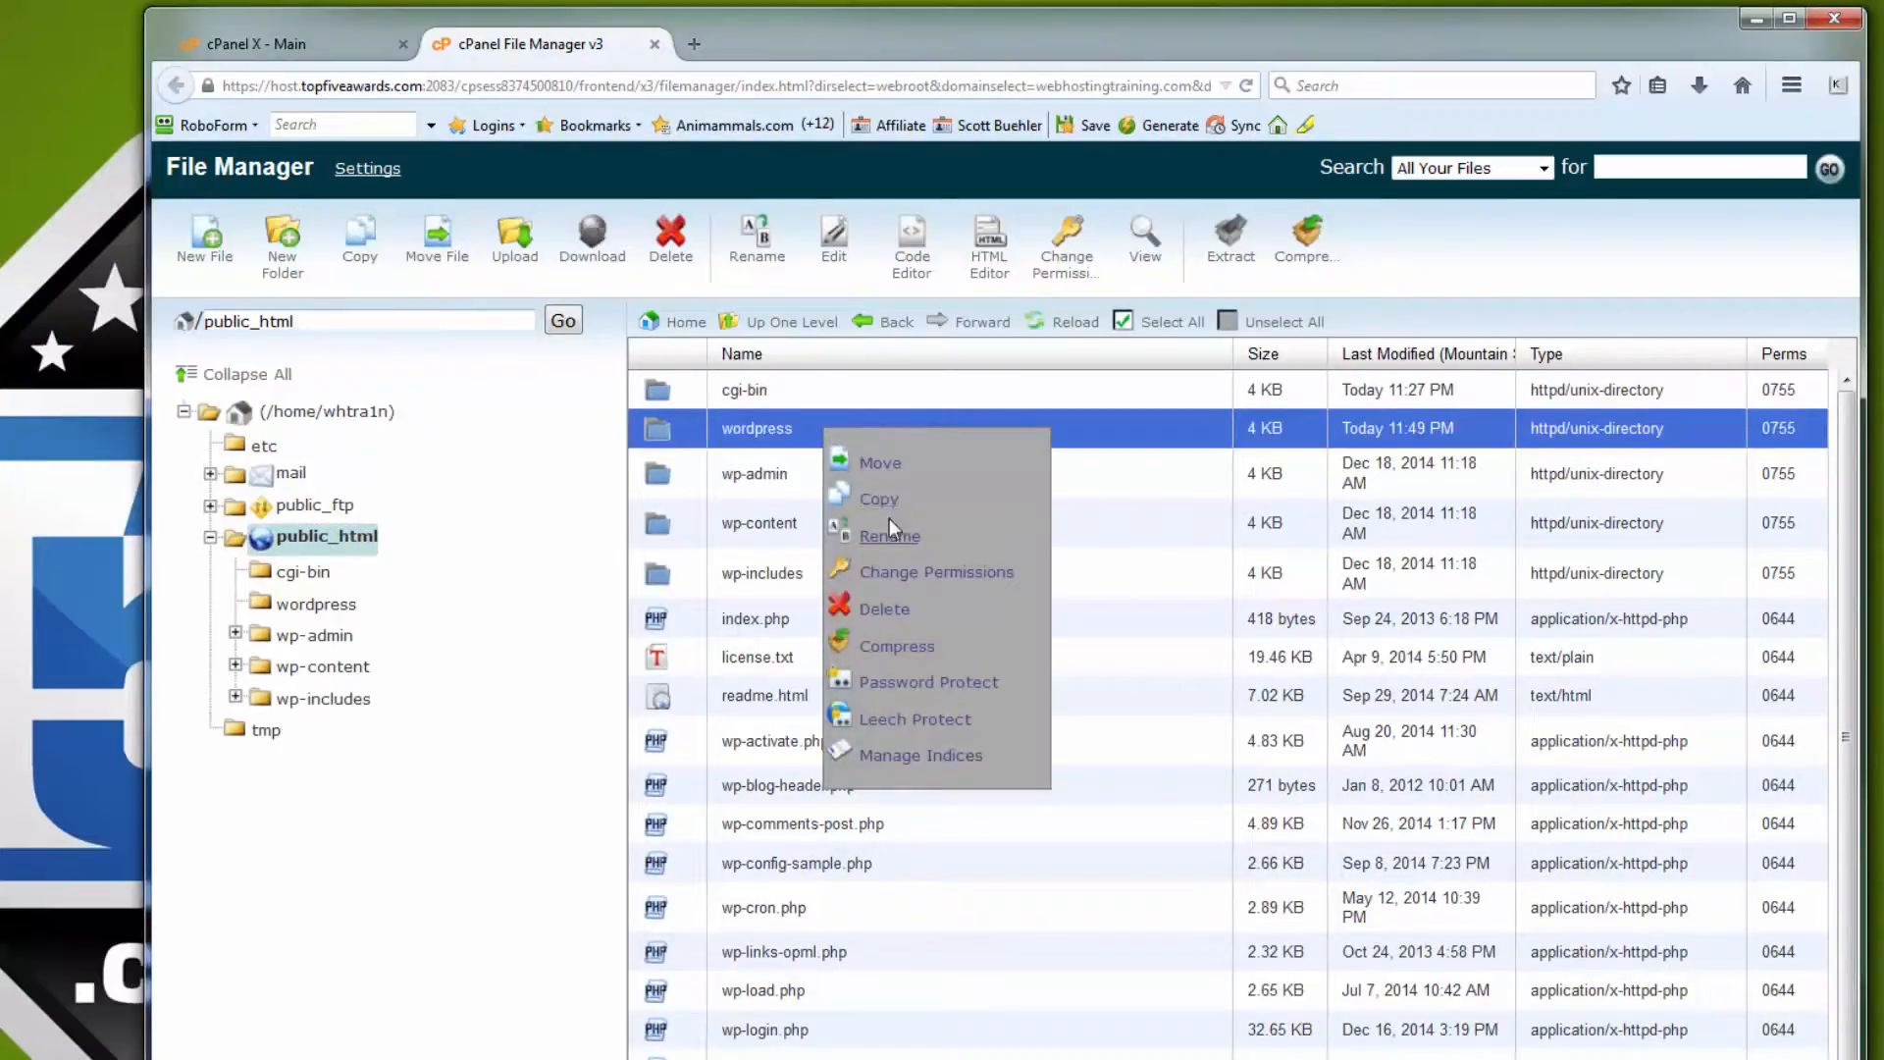
click(886, 609)
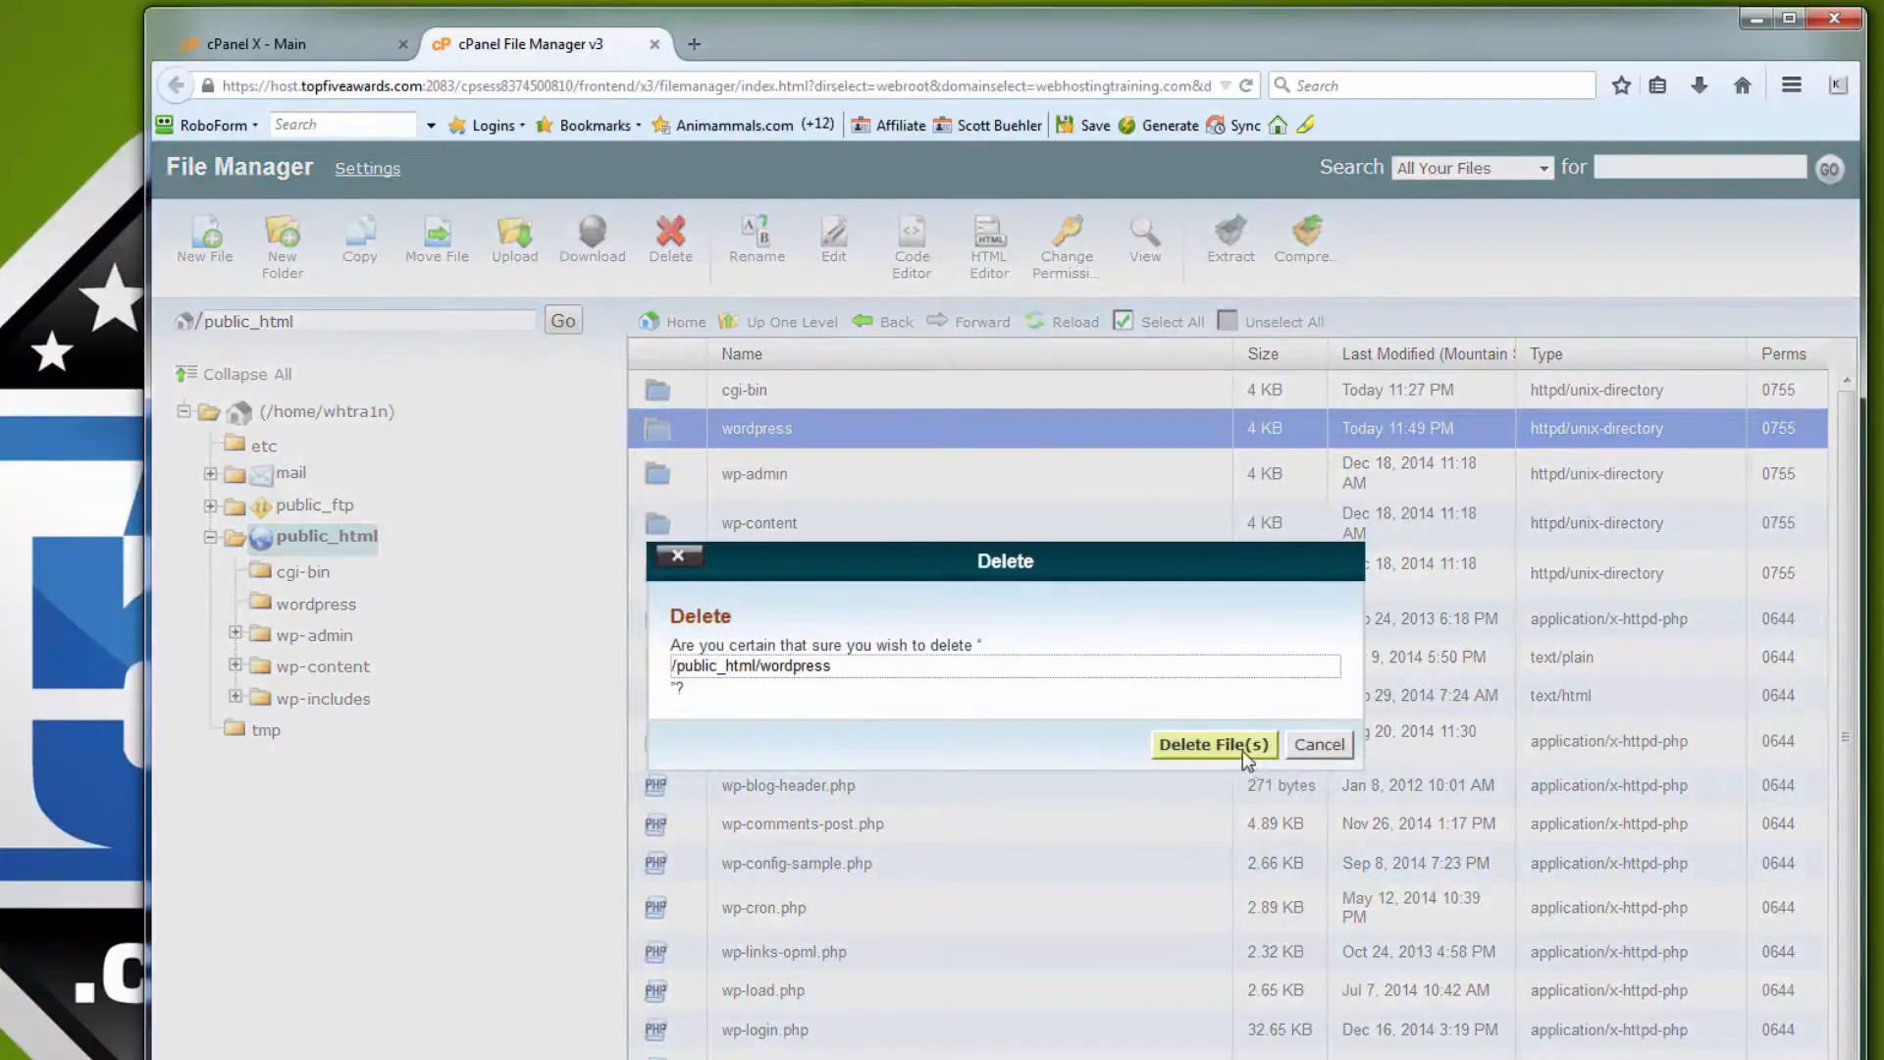
click(1213, 744)
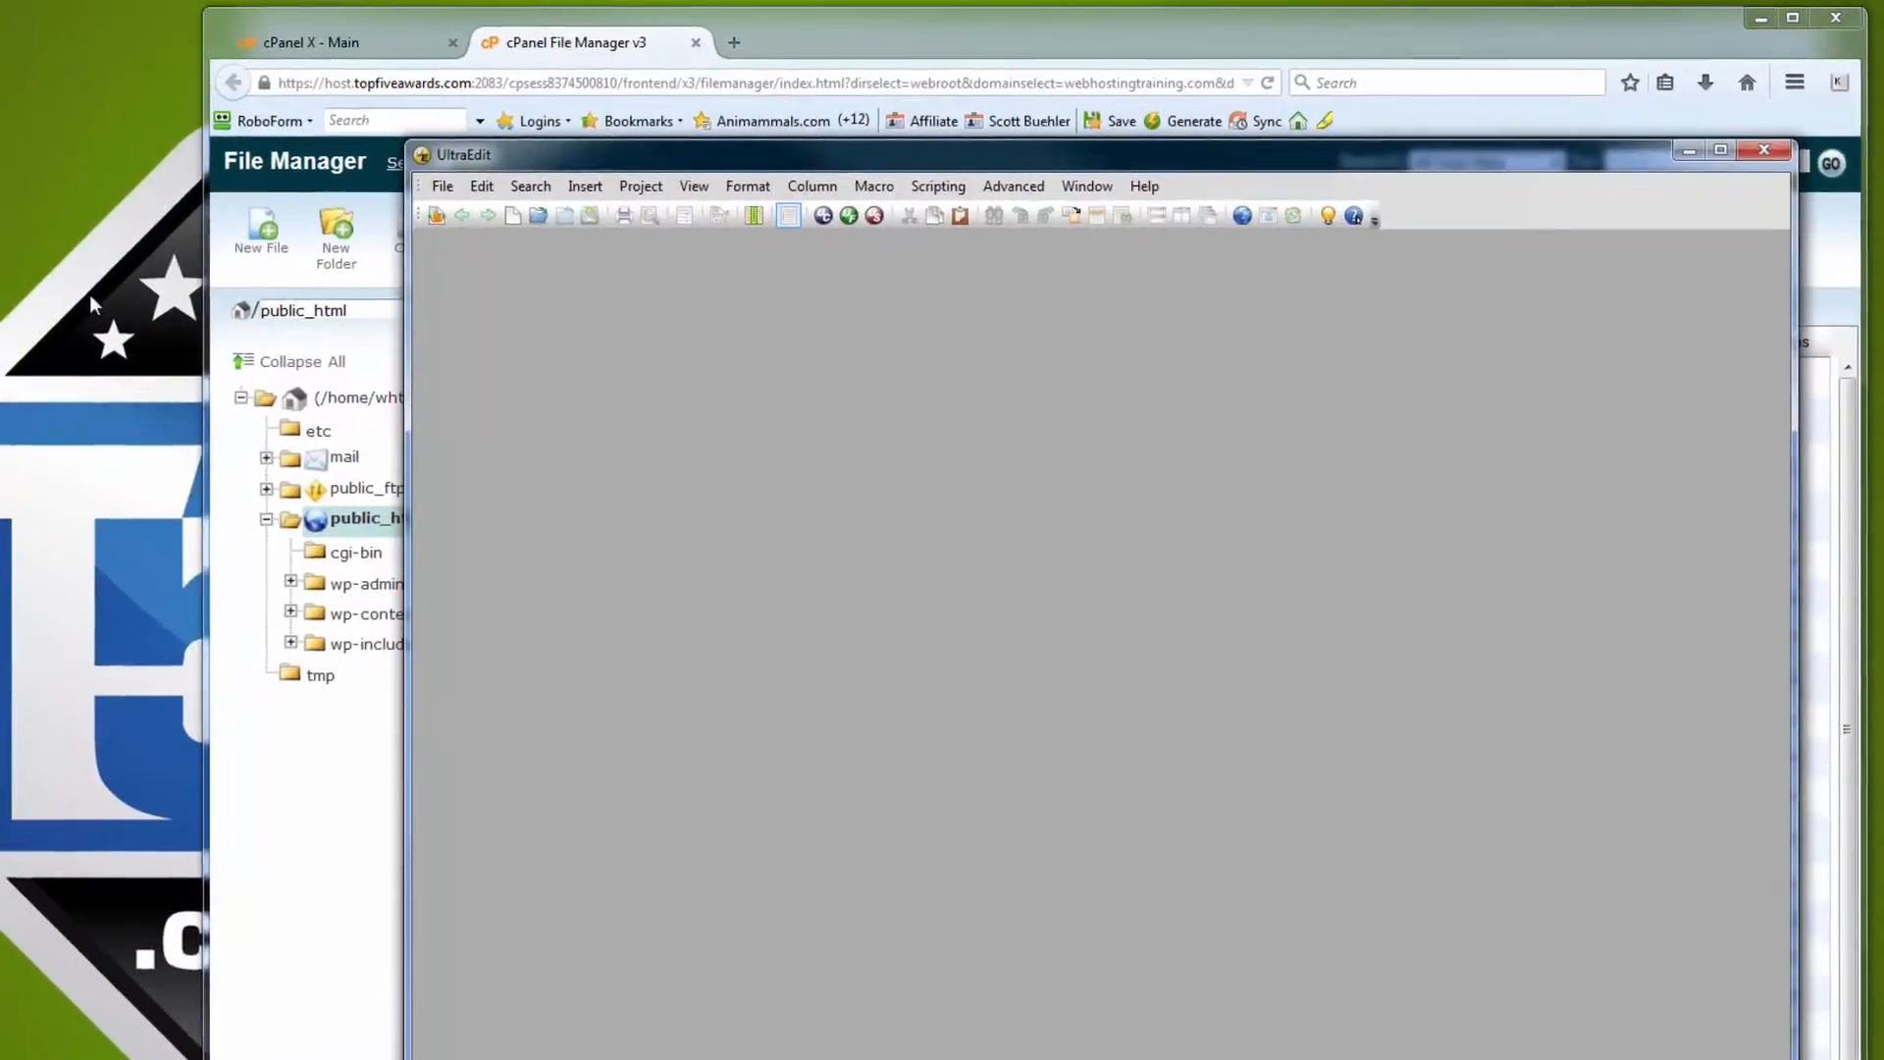
- Open the desktop's wp-config.php in UltraEdit and arrange it on the left half of the screen, with Firefox on the right half
drag(95, 298, 848, 371)
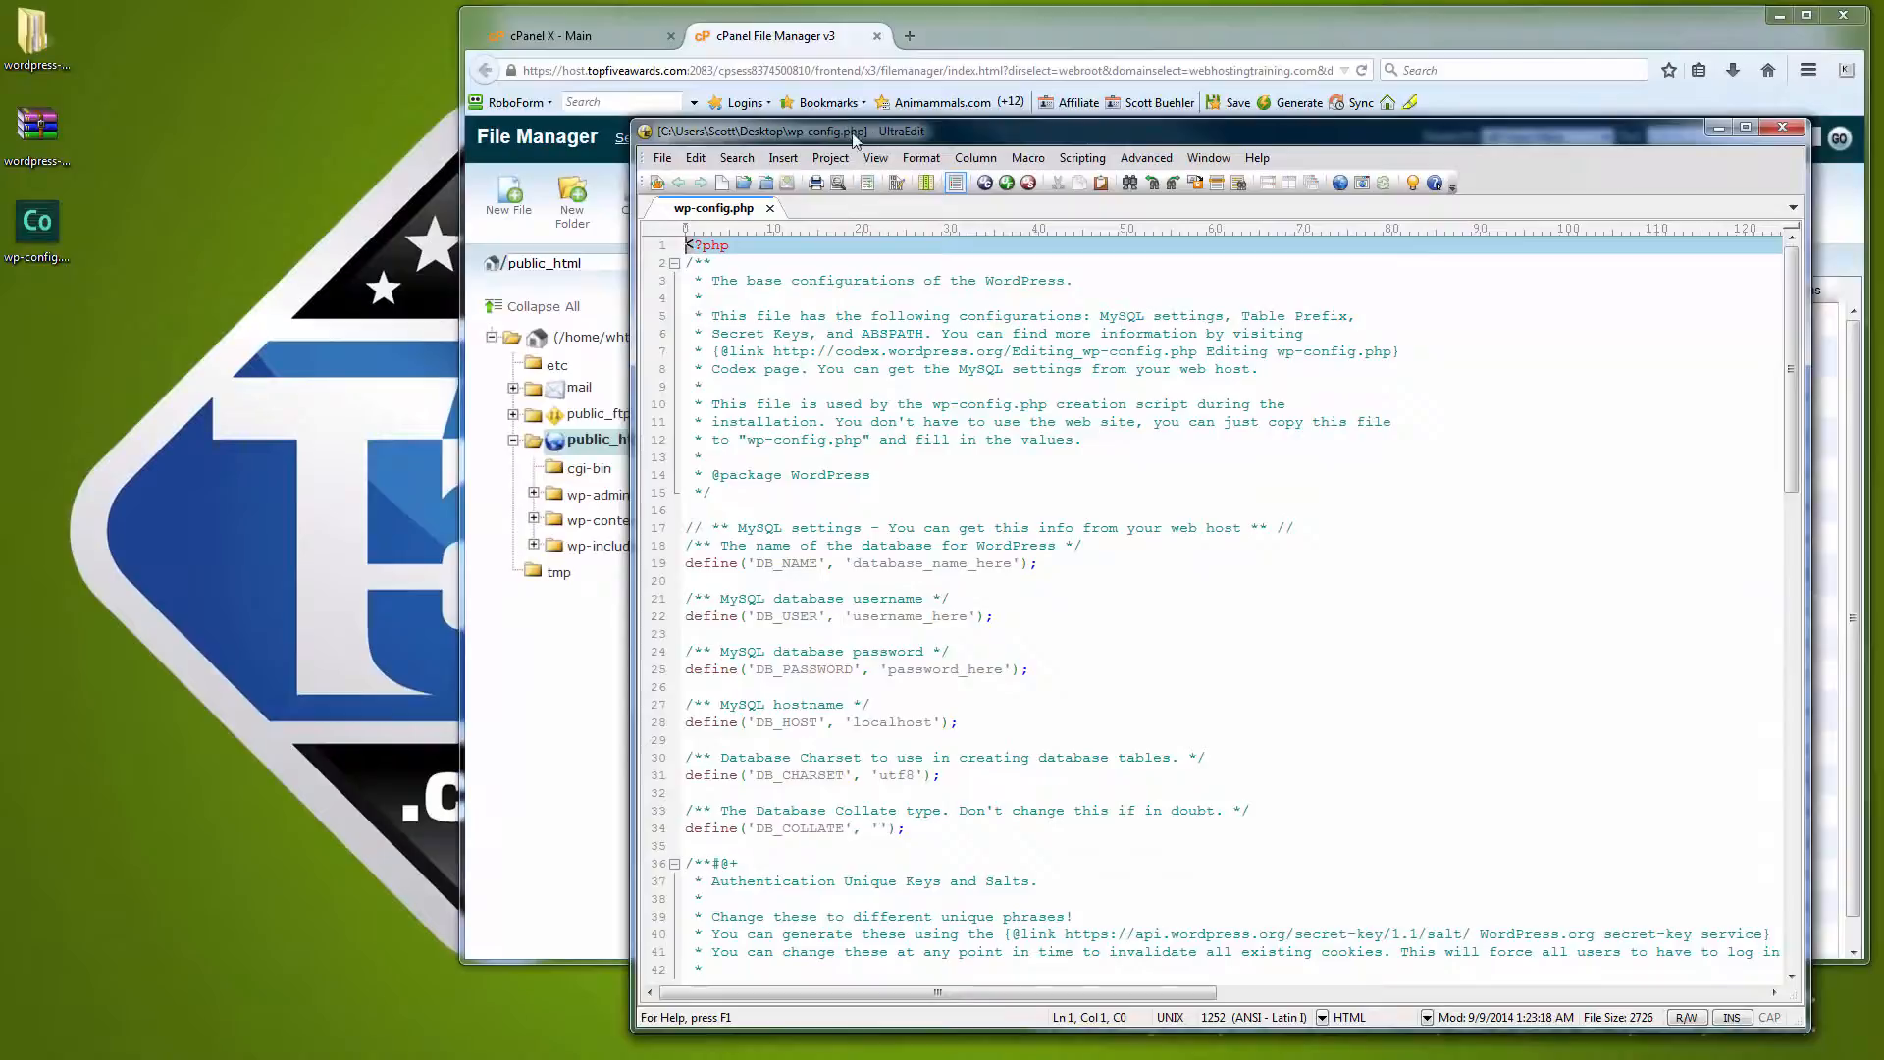
drag(853, 141, 226, 47)
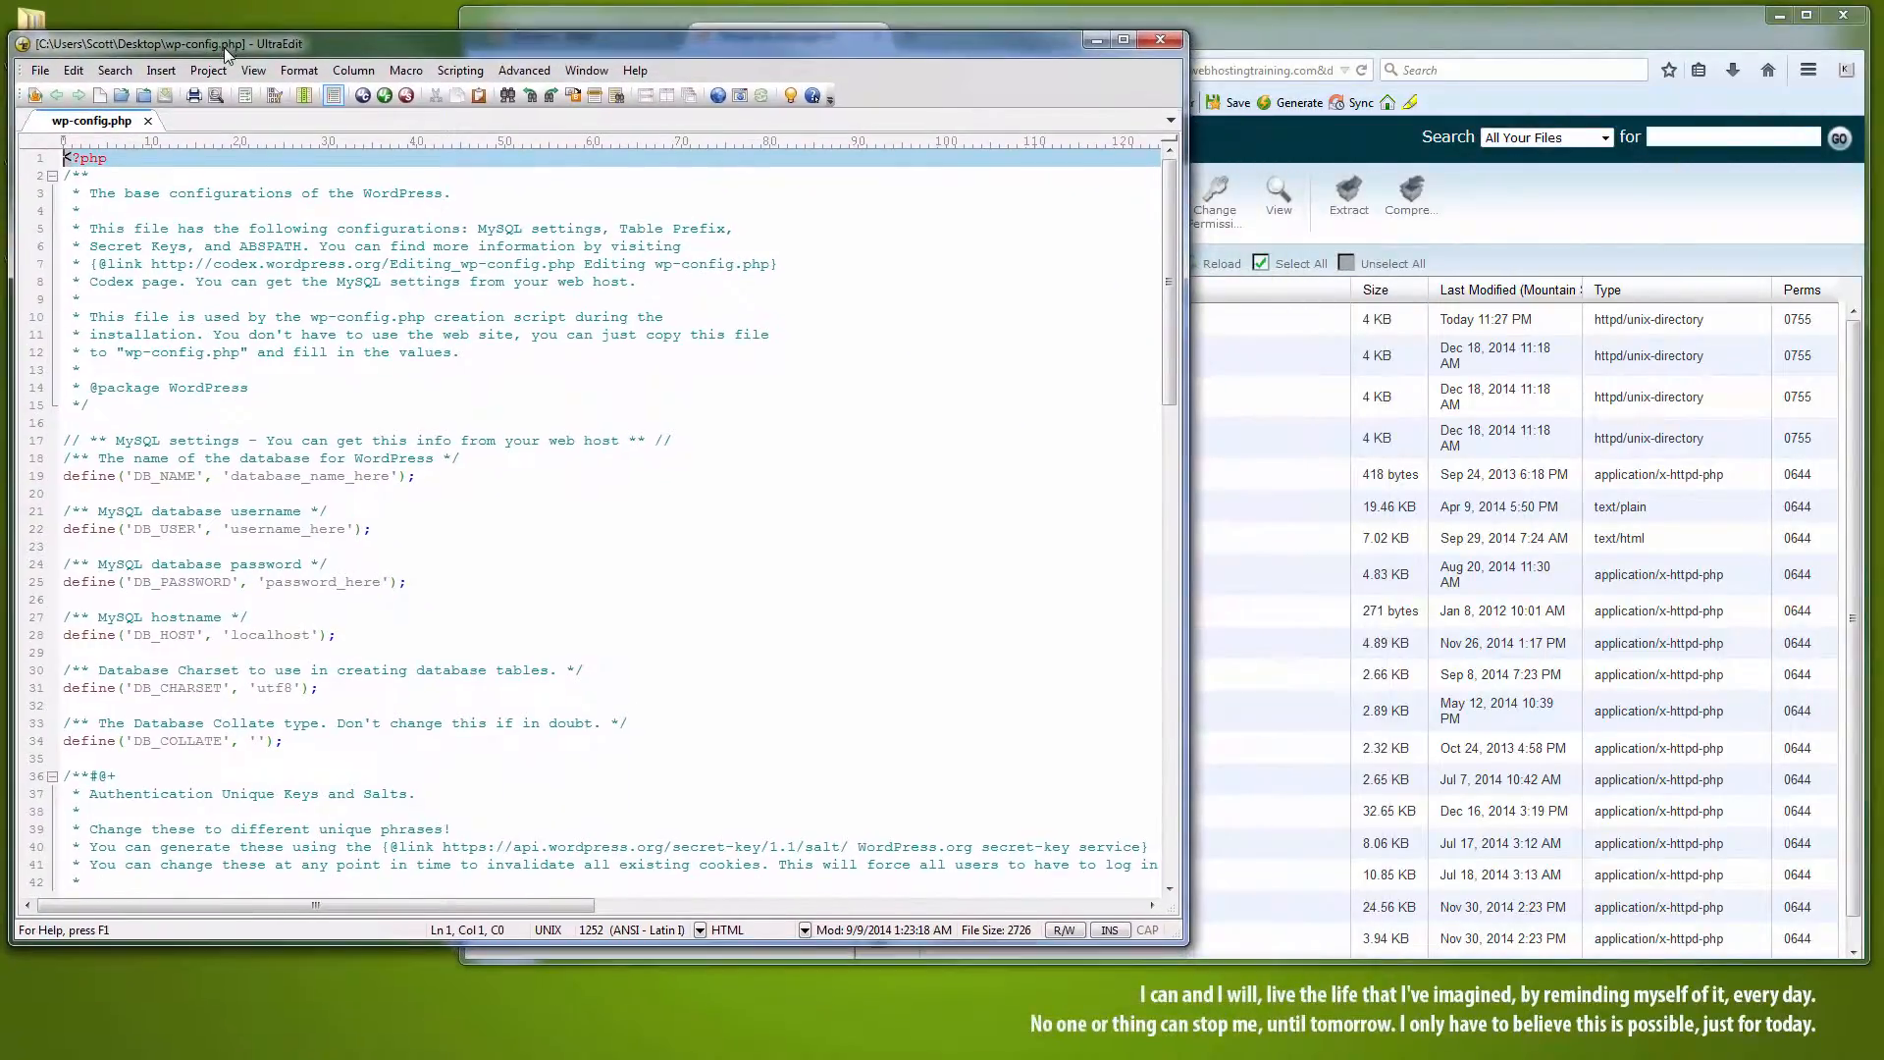
click(1542, 204)
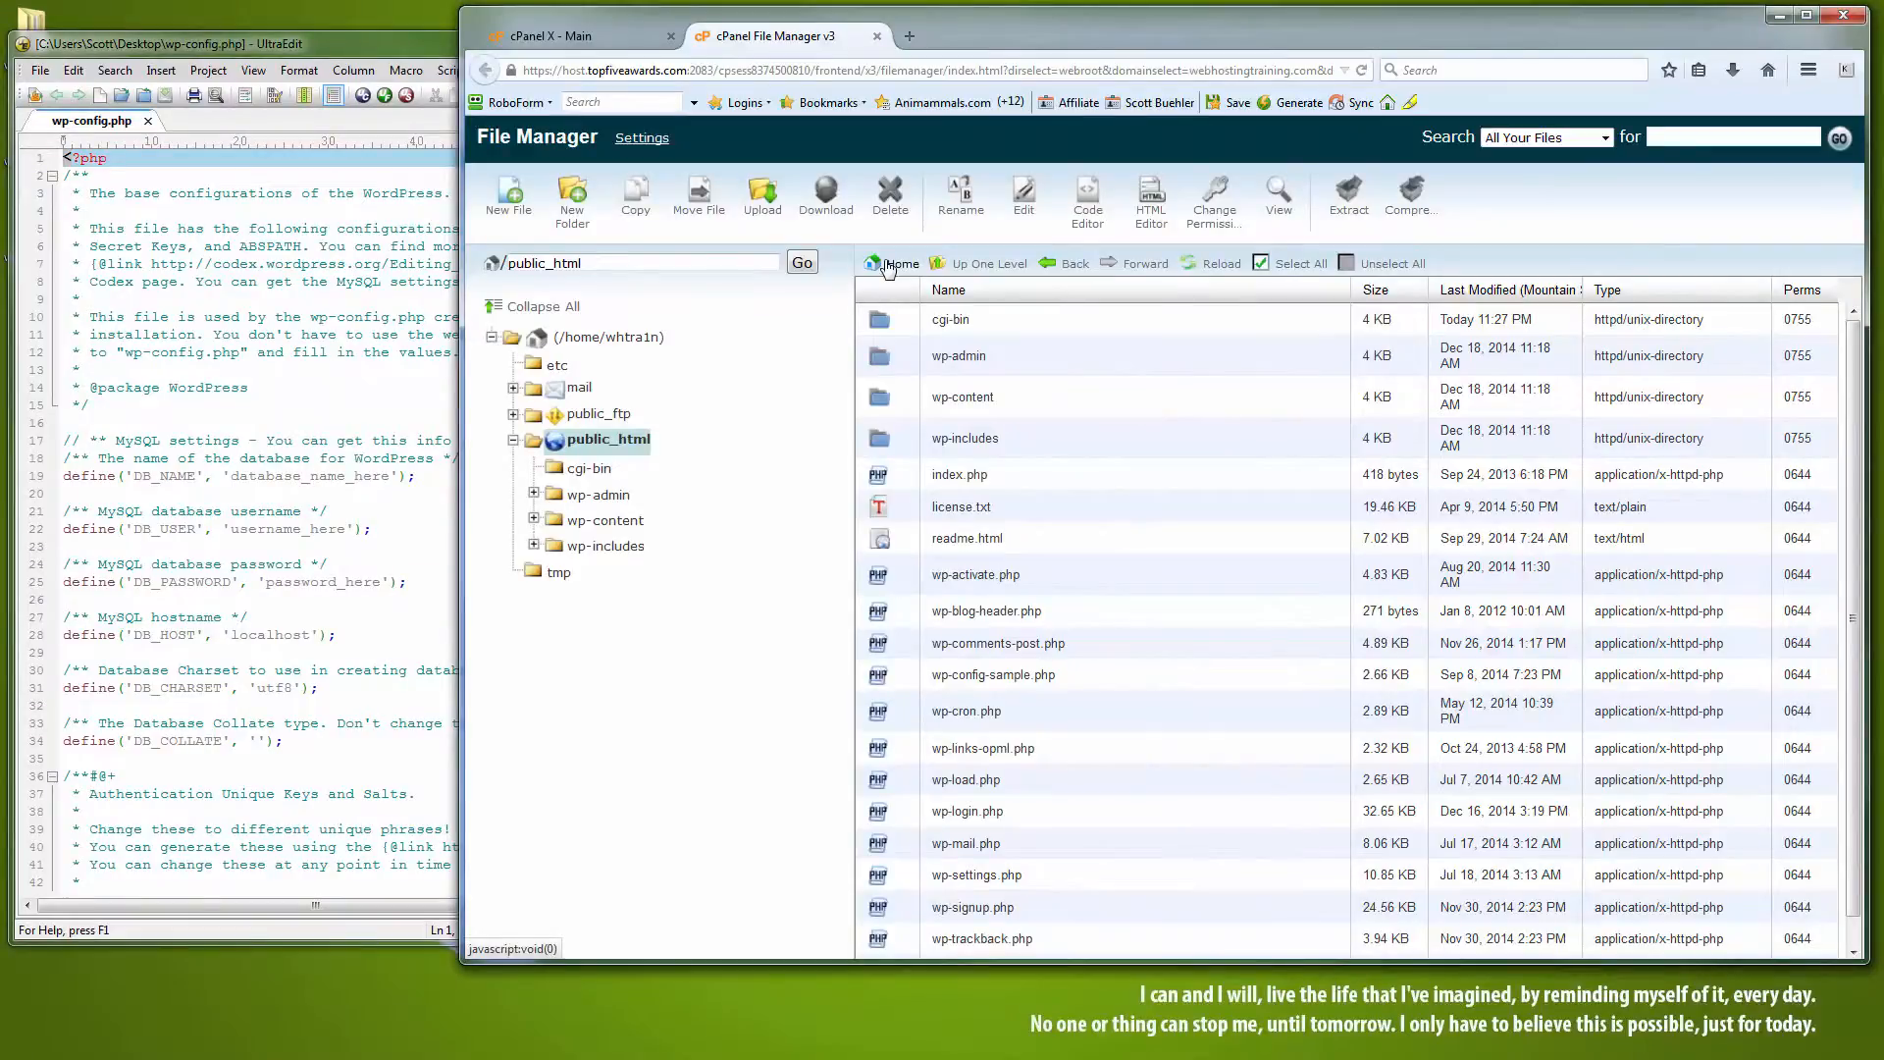
key(super+Right)
click(833, 325)
key(super+Left)
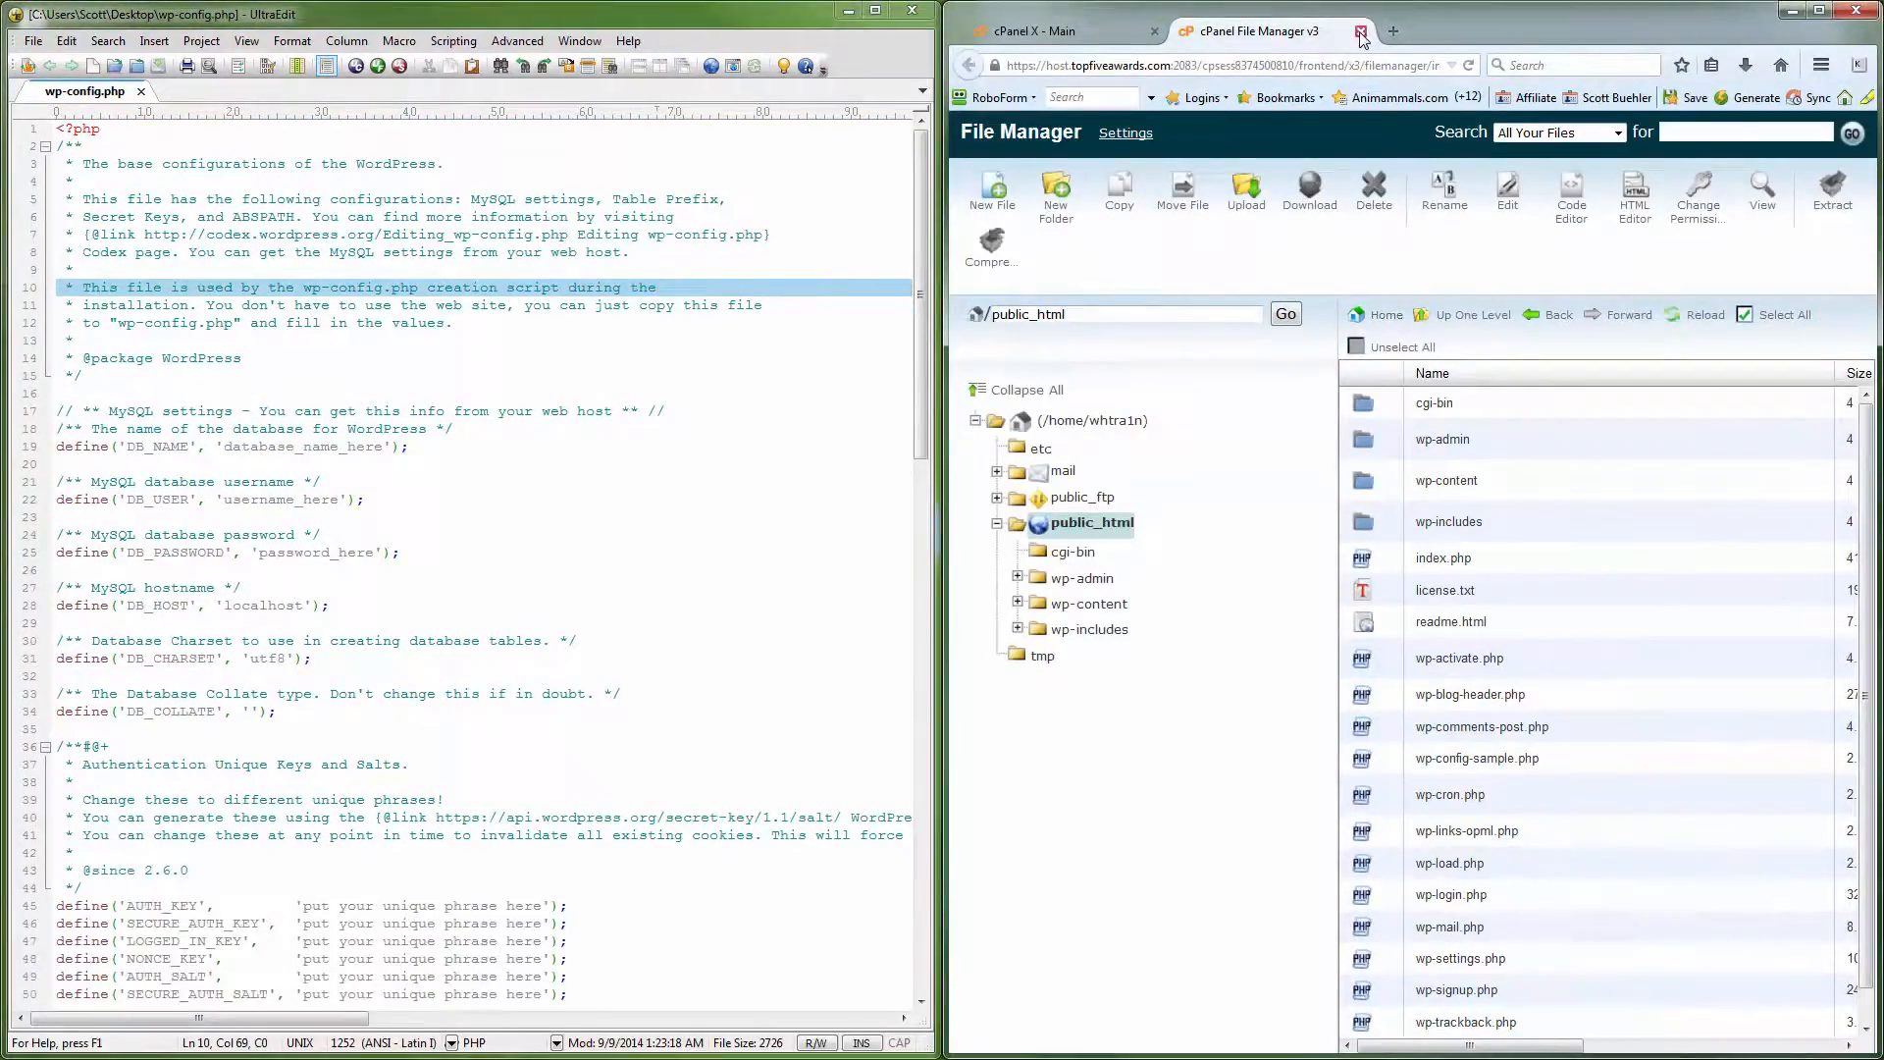
- From the cPanel main page, open MySQL Databases and create a new database with the name w0rdpress after the account prefix
click(1060, 34)
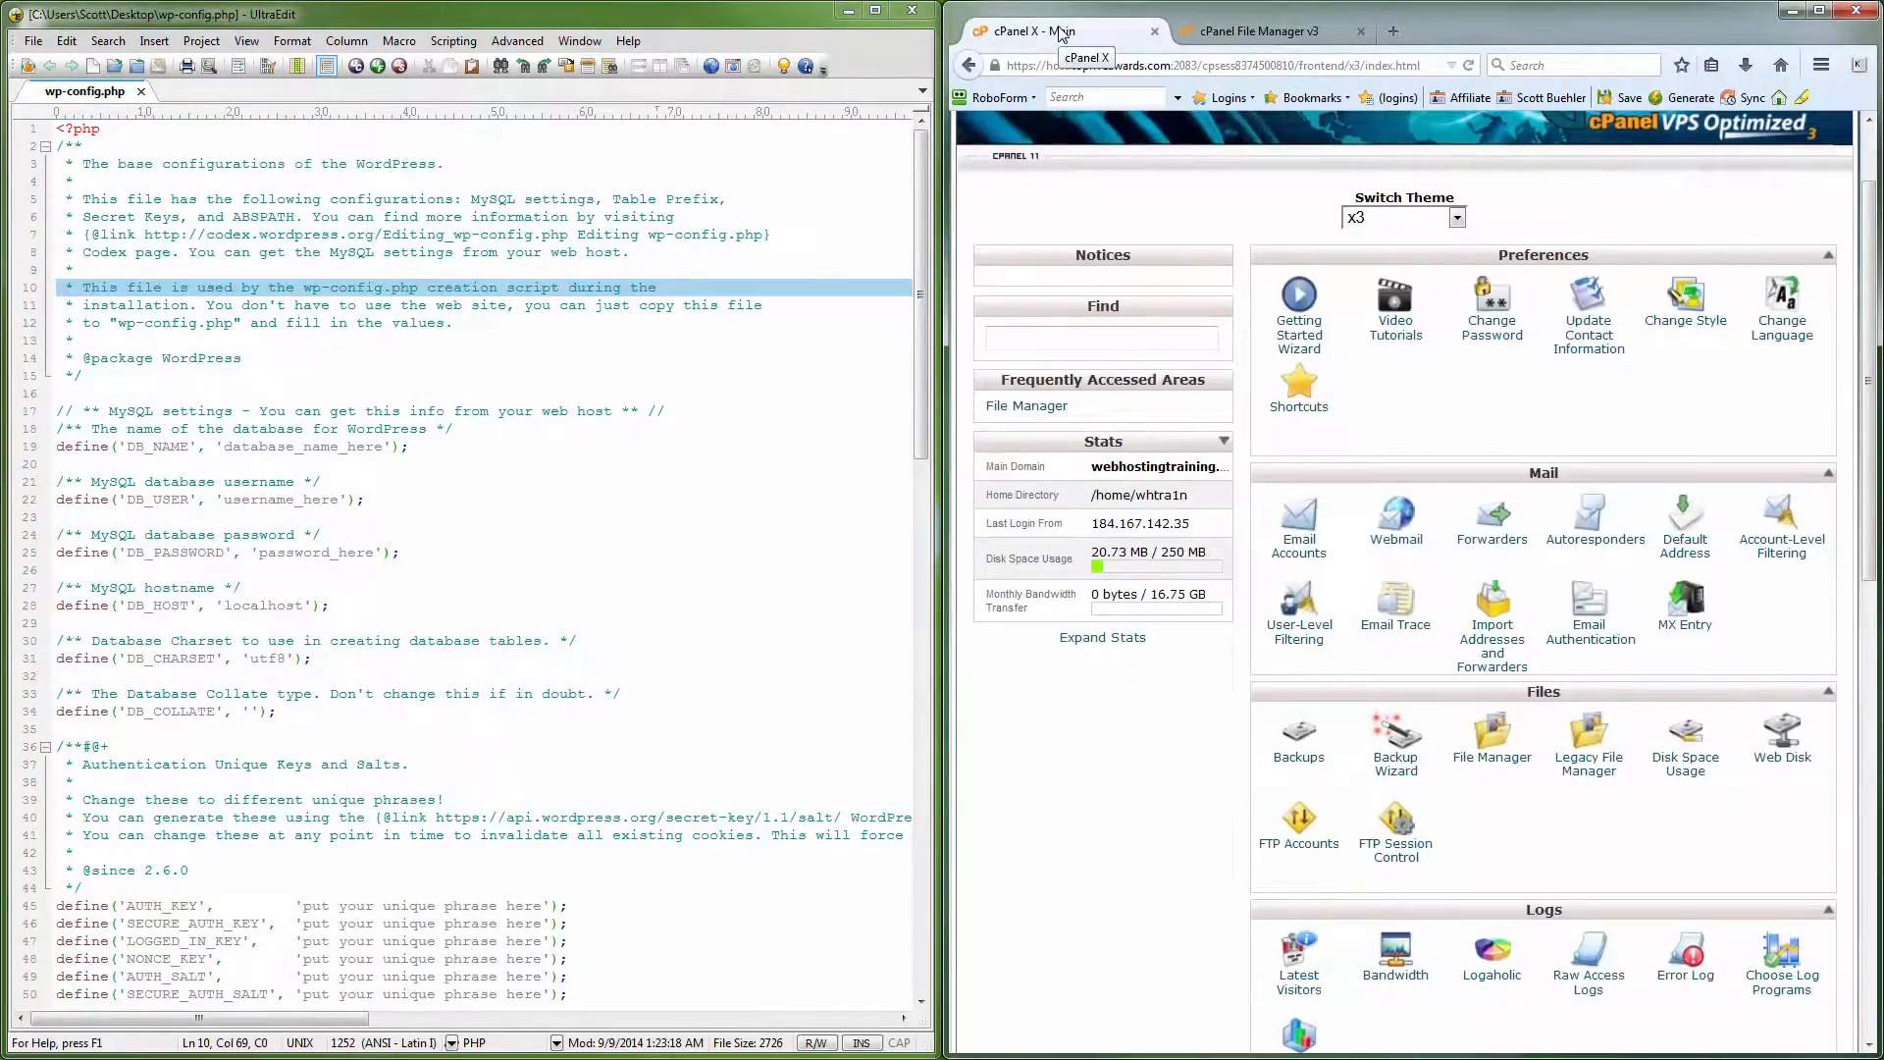
scroll(1537, 612, down, 5)
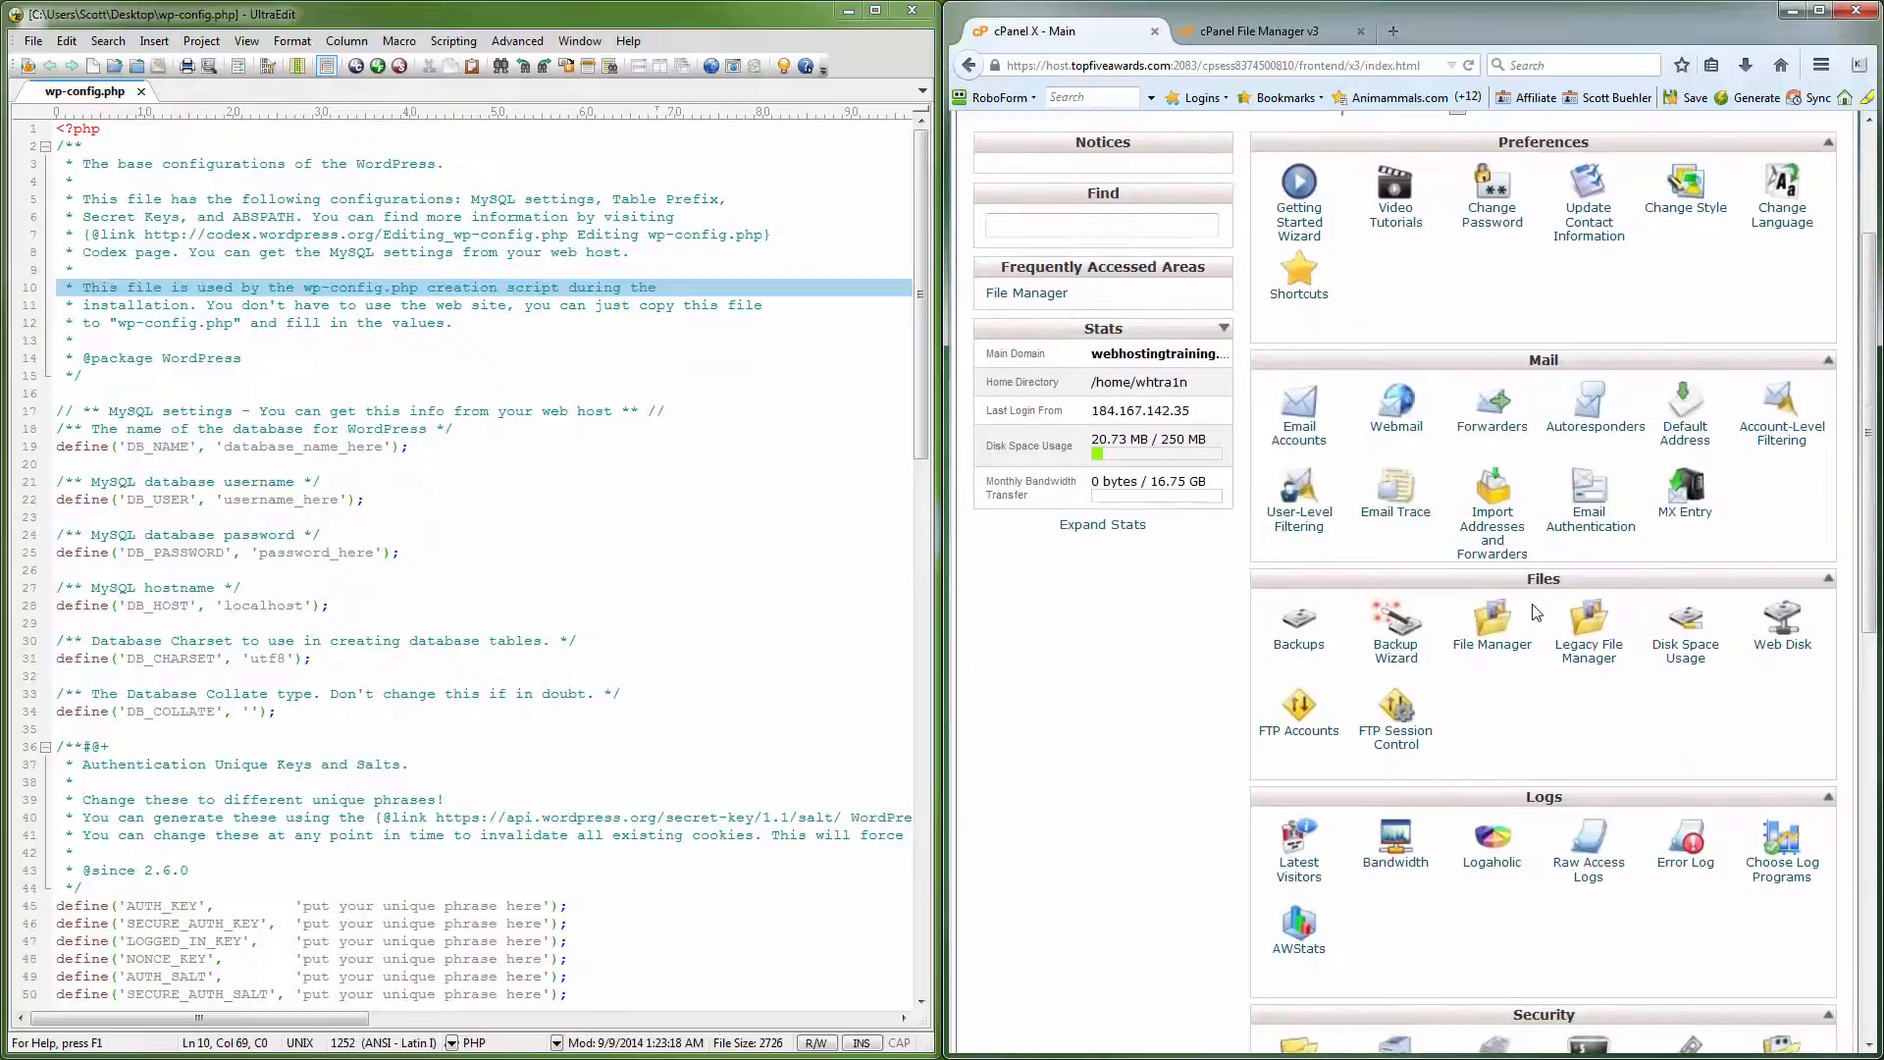
scroll(1537, 613, down, 5)
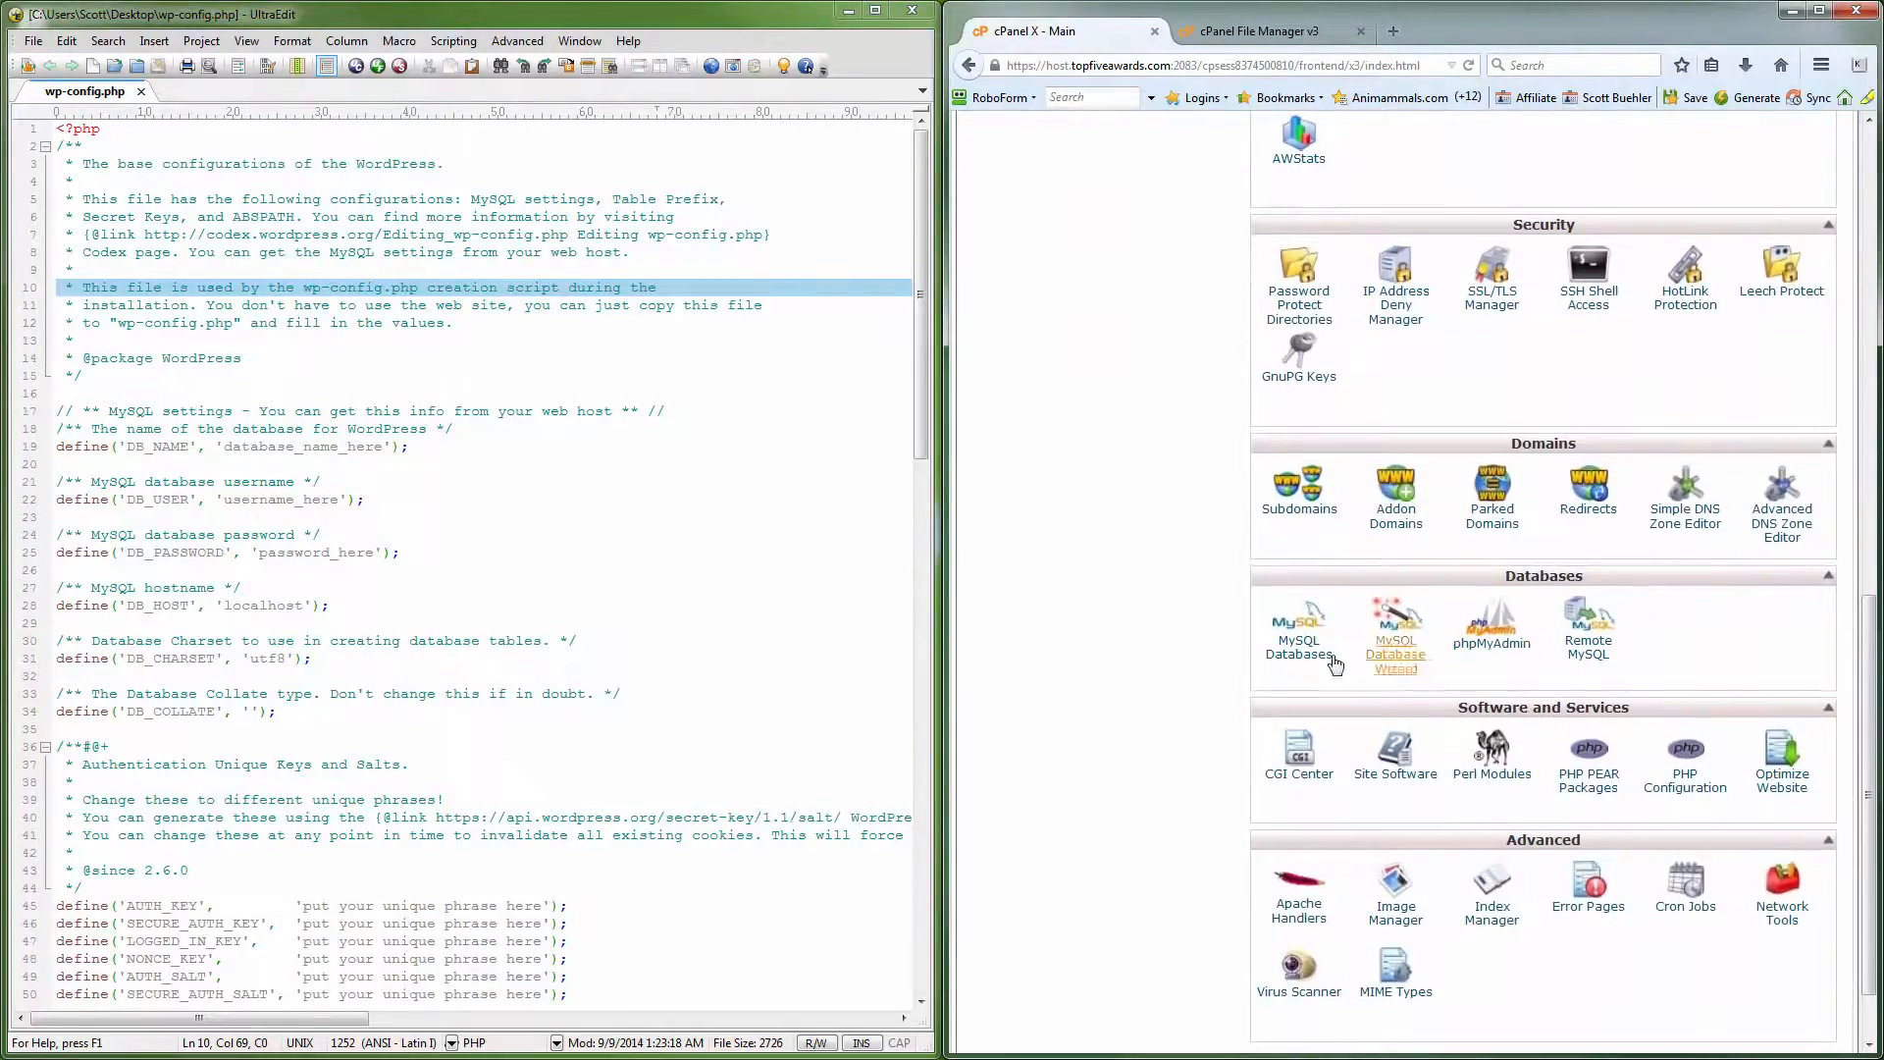
click(1303, 651)
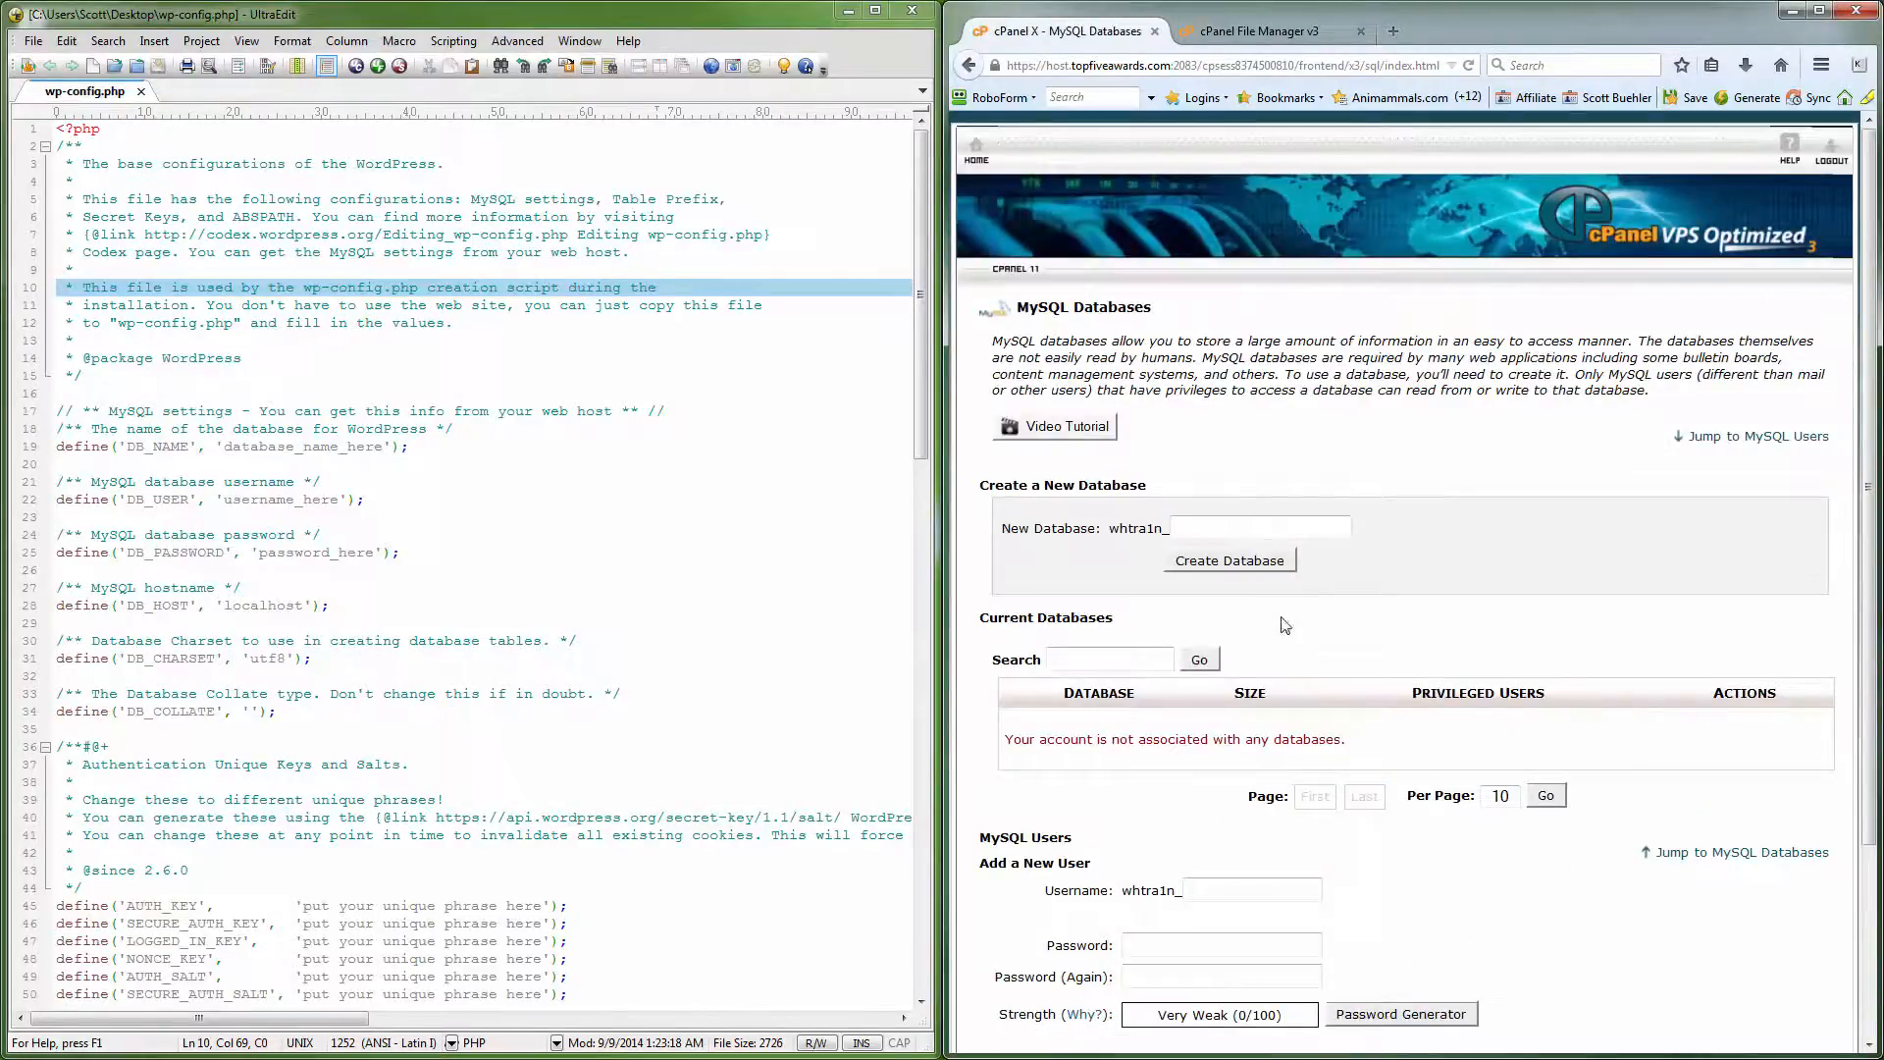
click(1204, 528)
text(w0rdpress)
click(1222, 562)
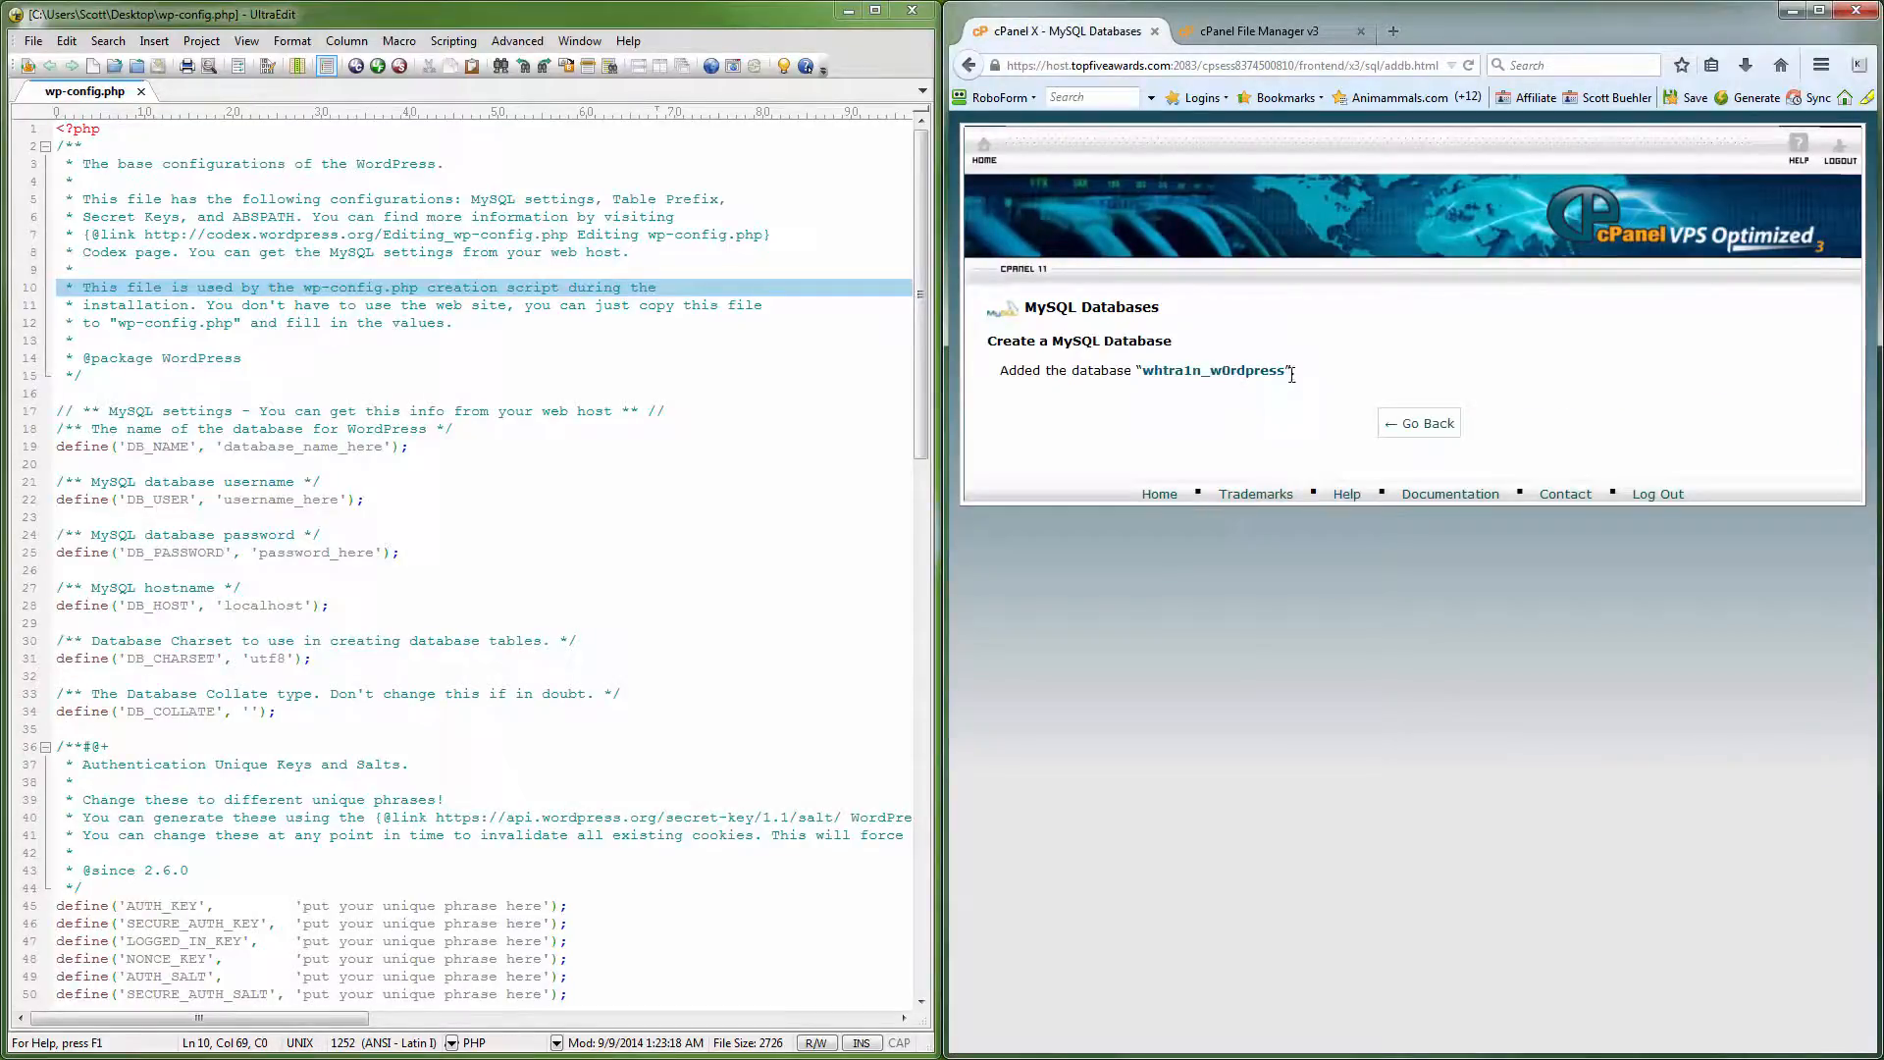
- Copy the full name of the new database and paste it over database_name_here in the DB_NAME line of wp-config.php
drag(1288, 367, 1148, 376)
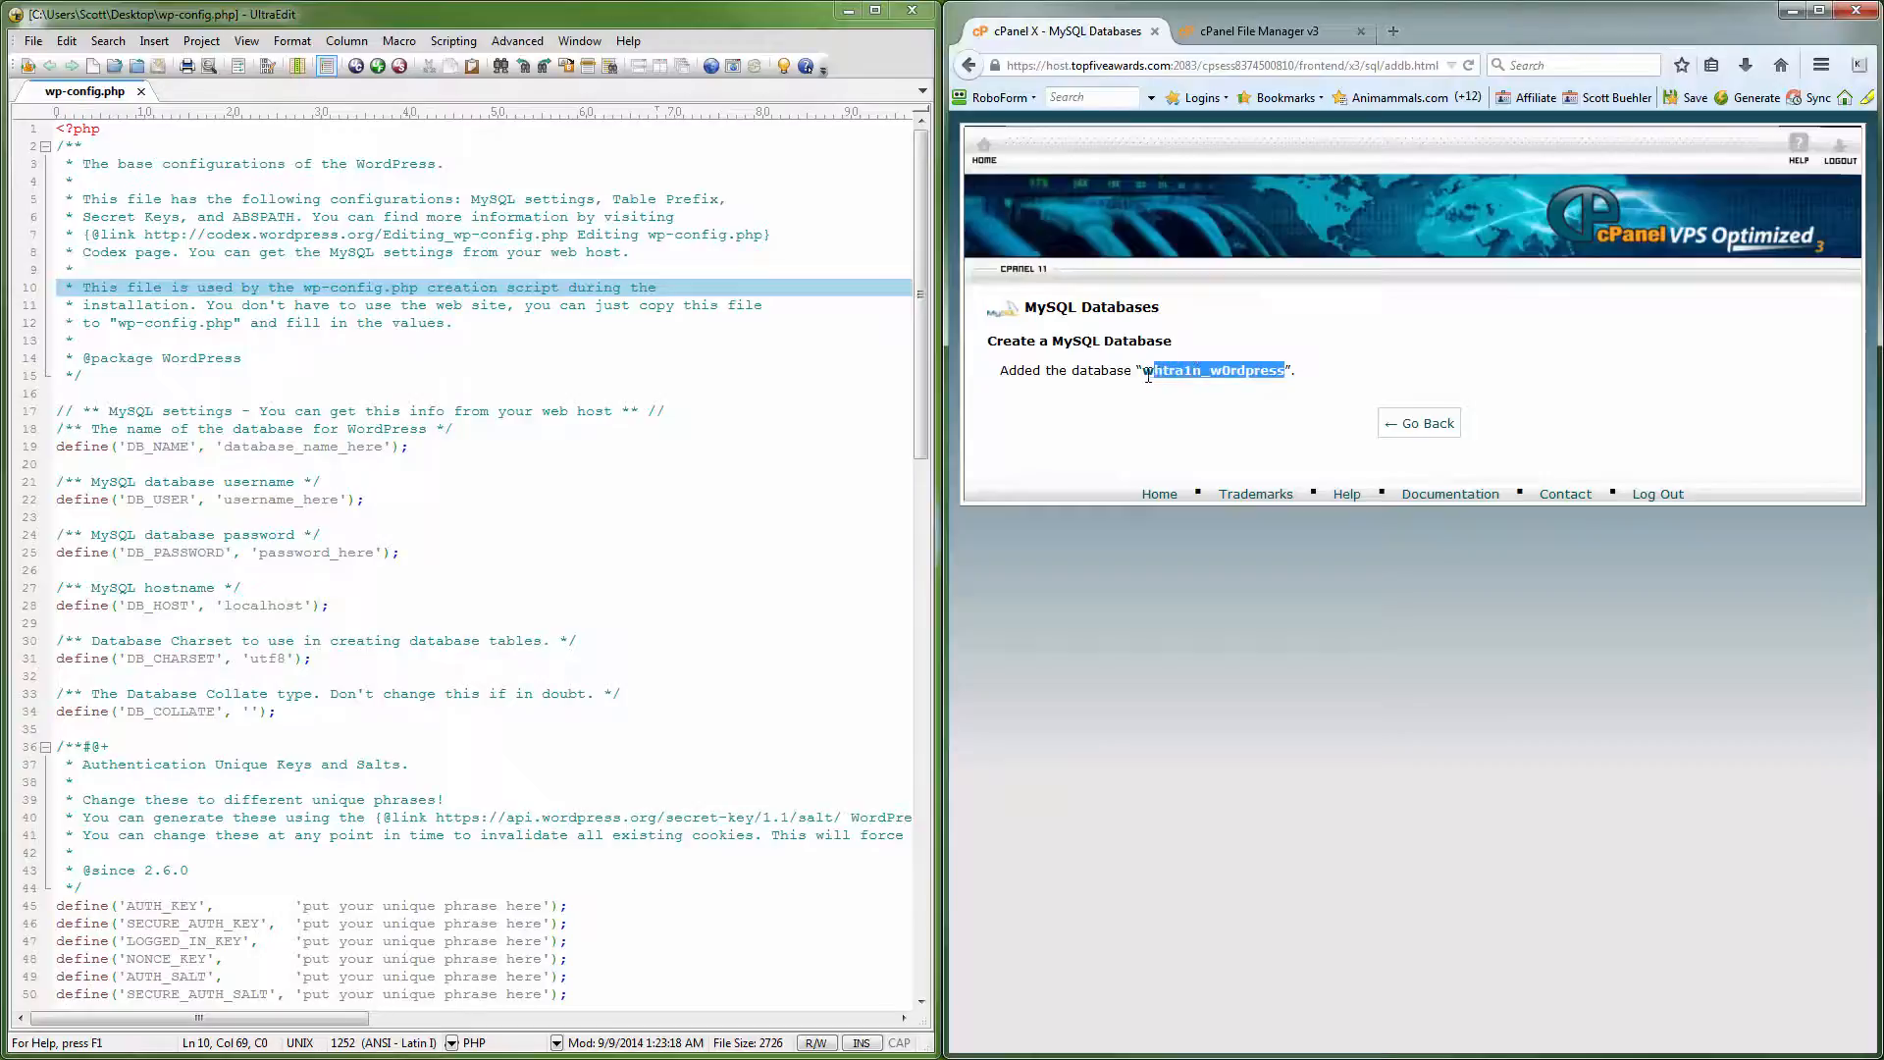
right_click(1148, 370)
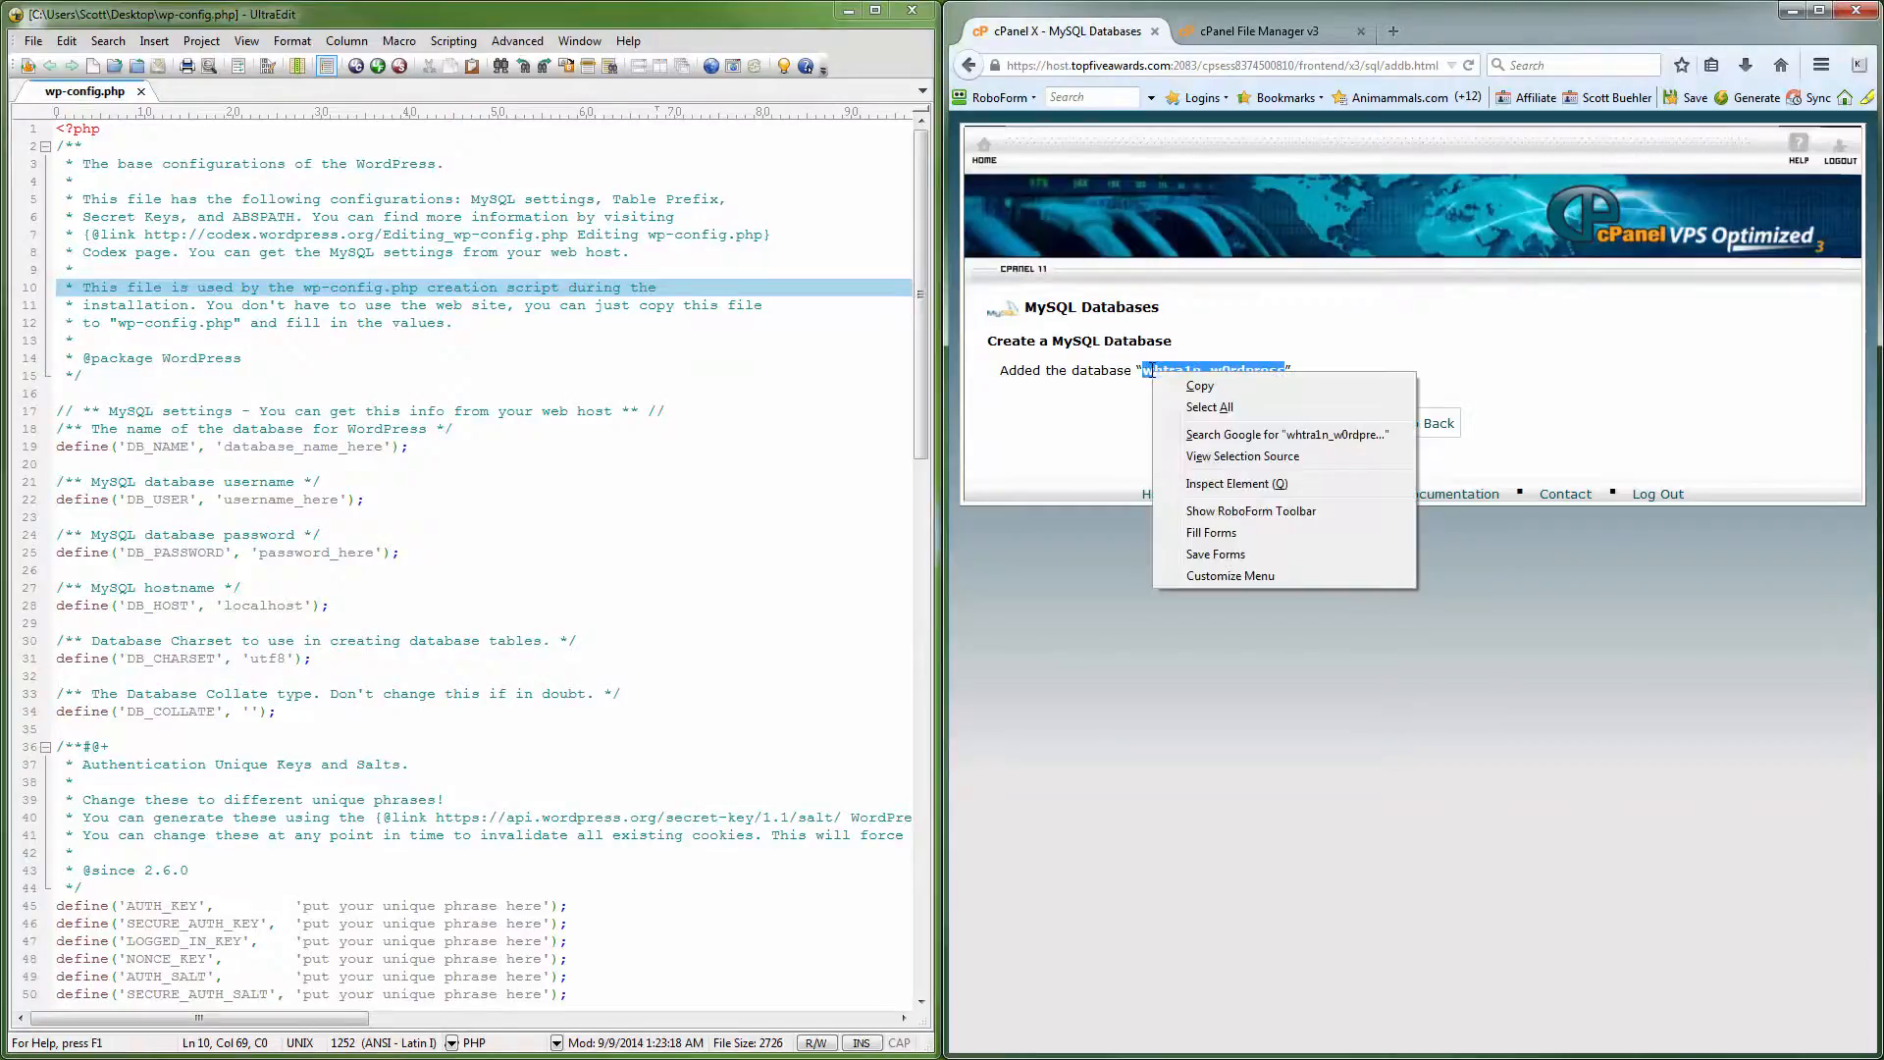
click(1206, 397)
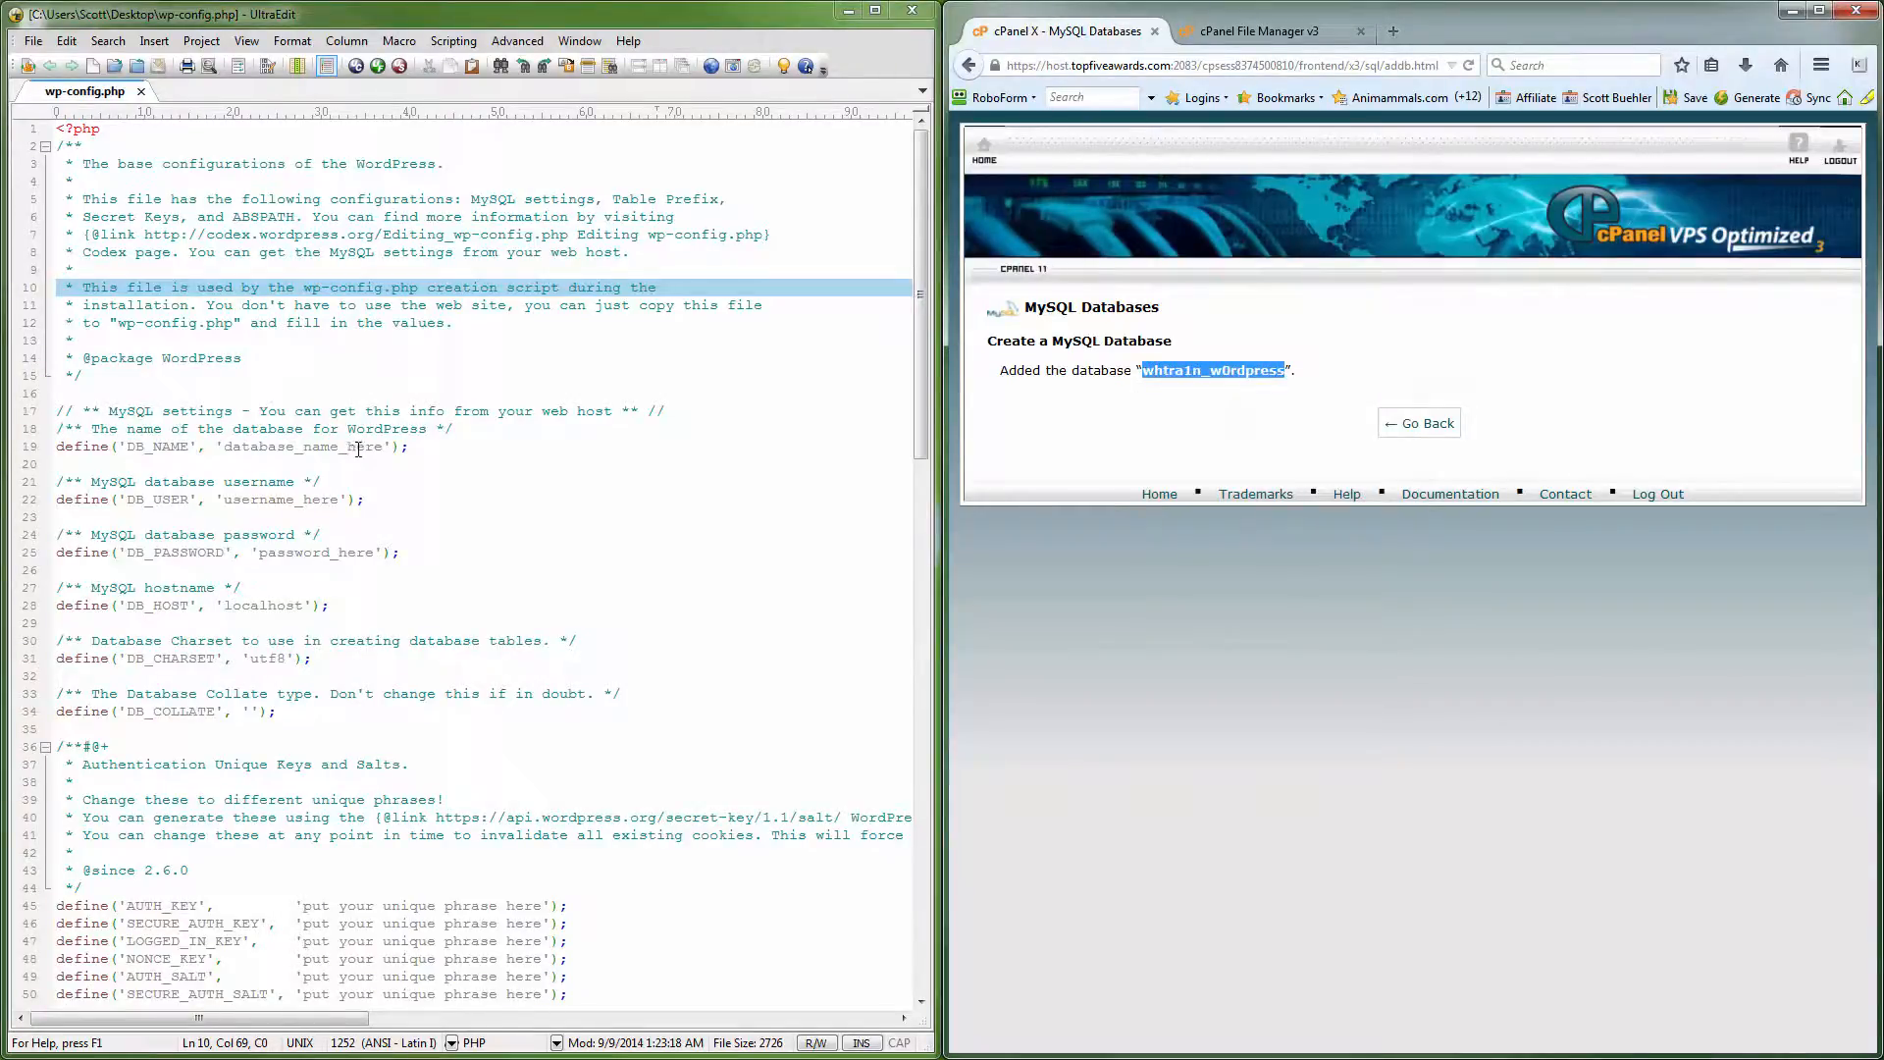
drag(388, 446, 228, 454)
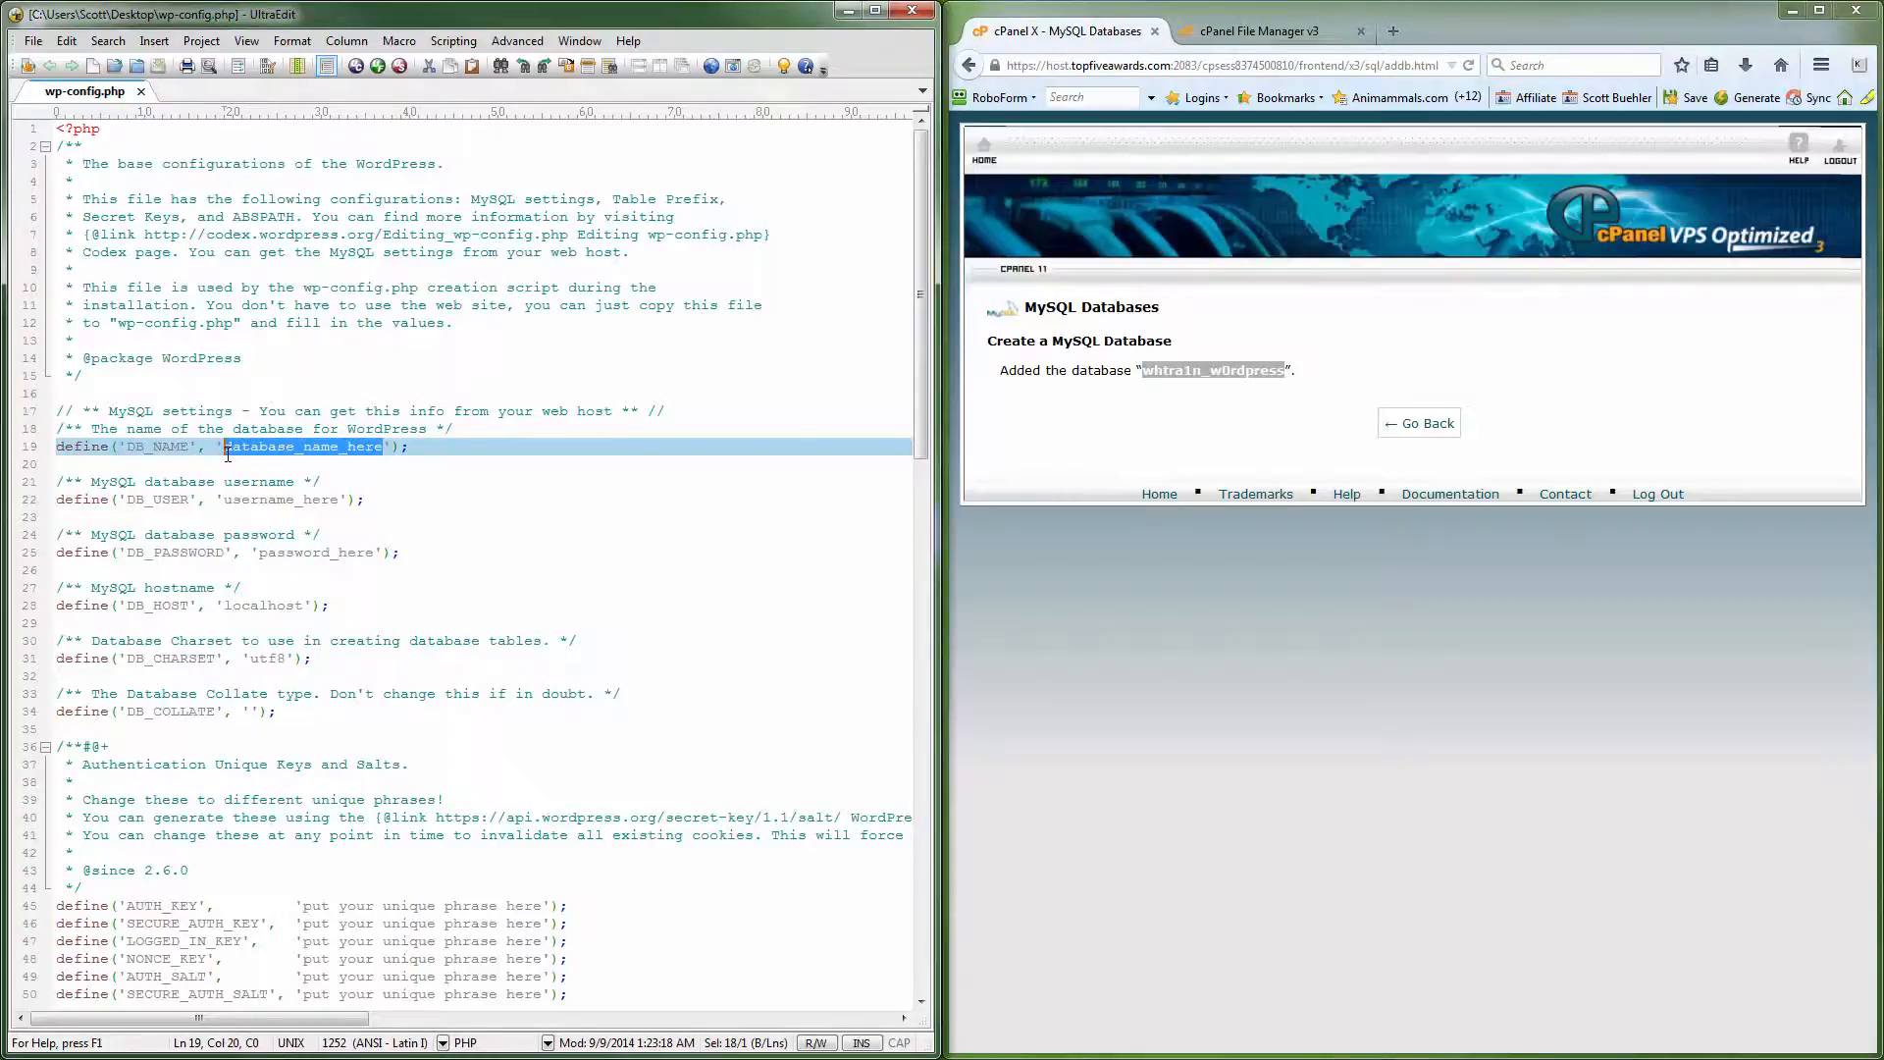
key(ctrl+v)
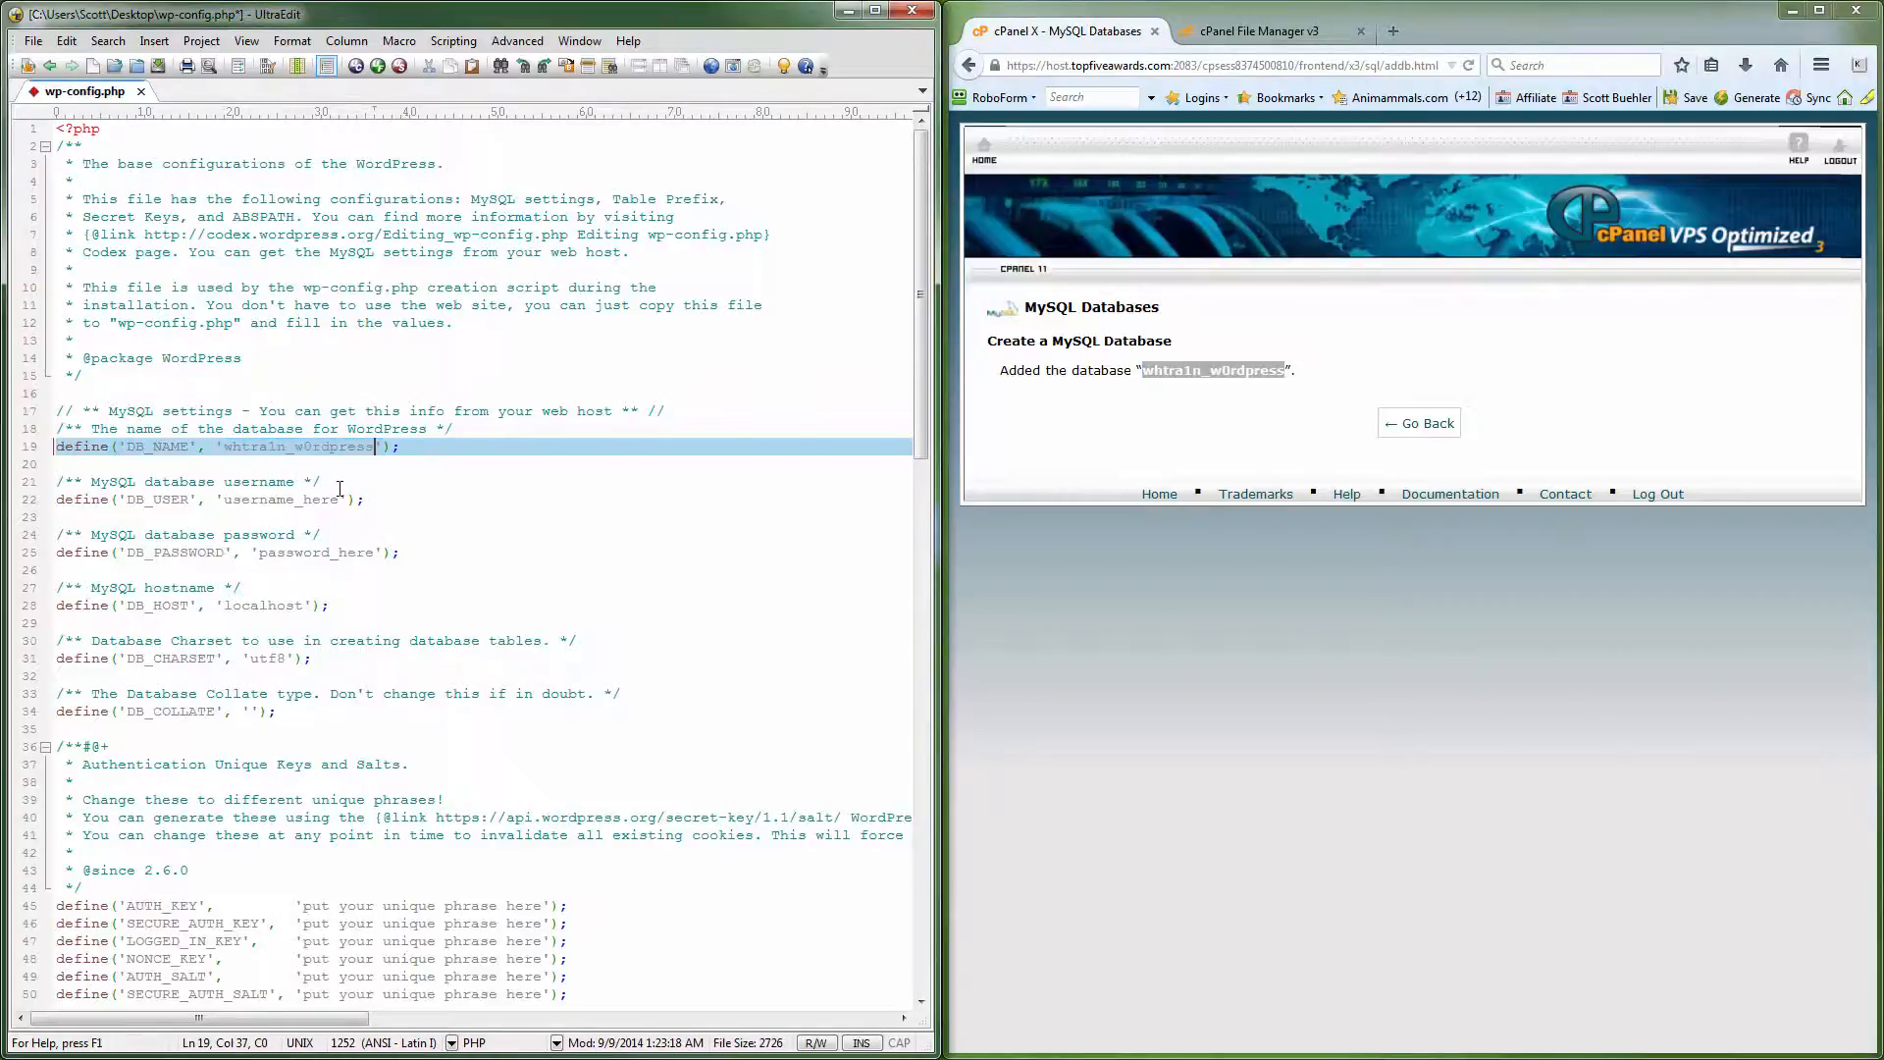
- Go back to the MySQL Databases page and enter dem0 as the username of a new MySQL user
click(1418, 423)
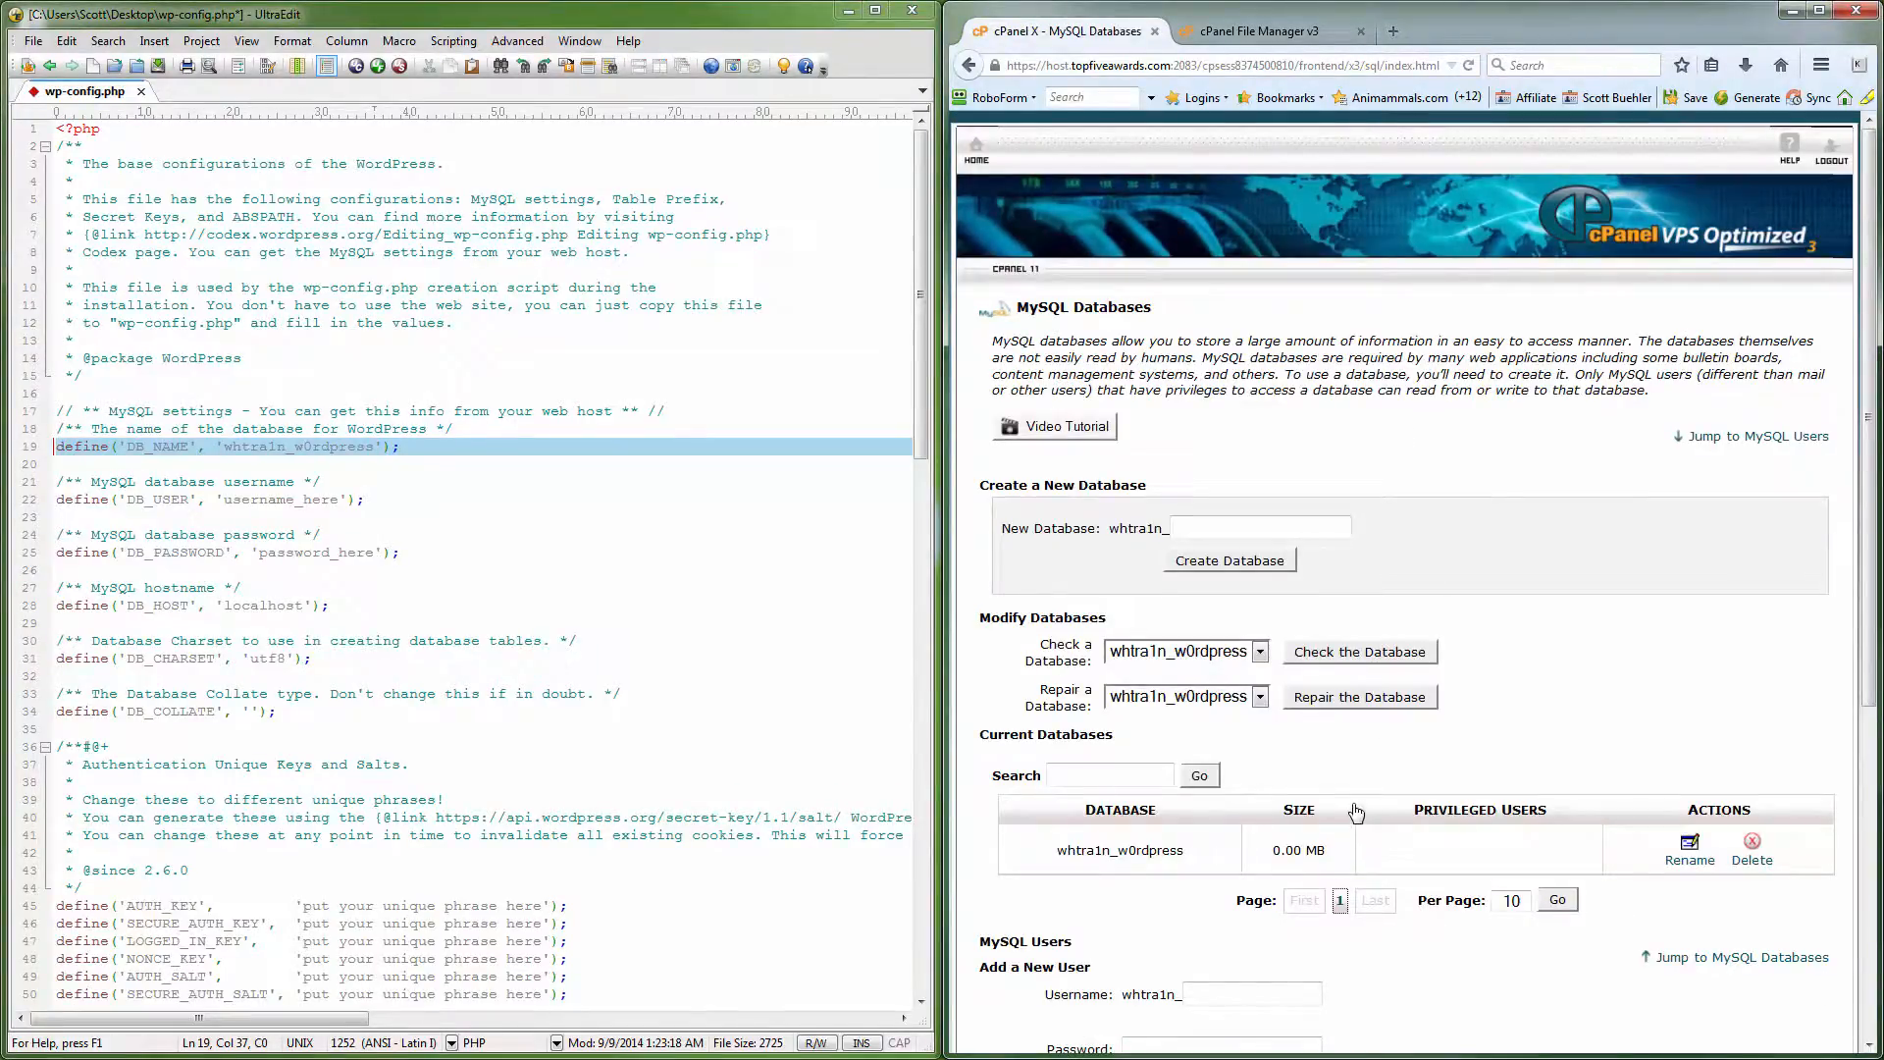
scroll(1364, 820, down, 3)
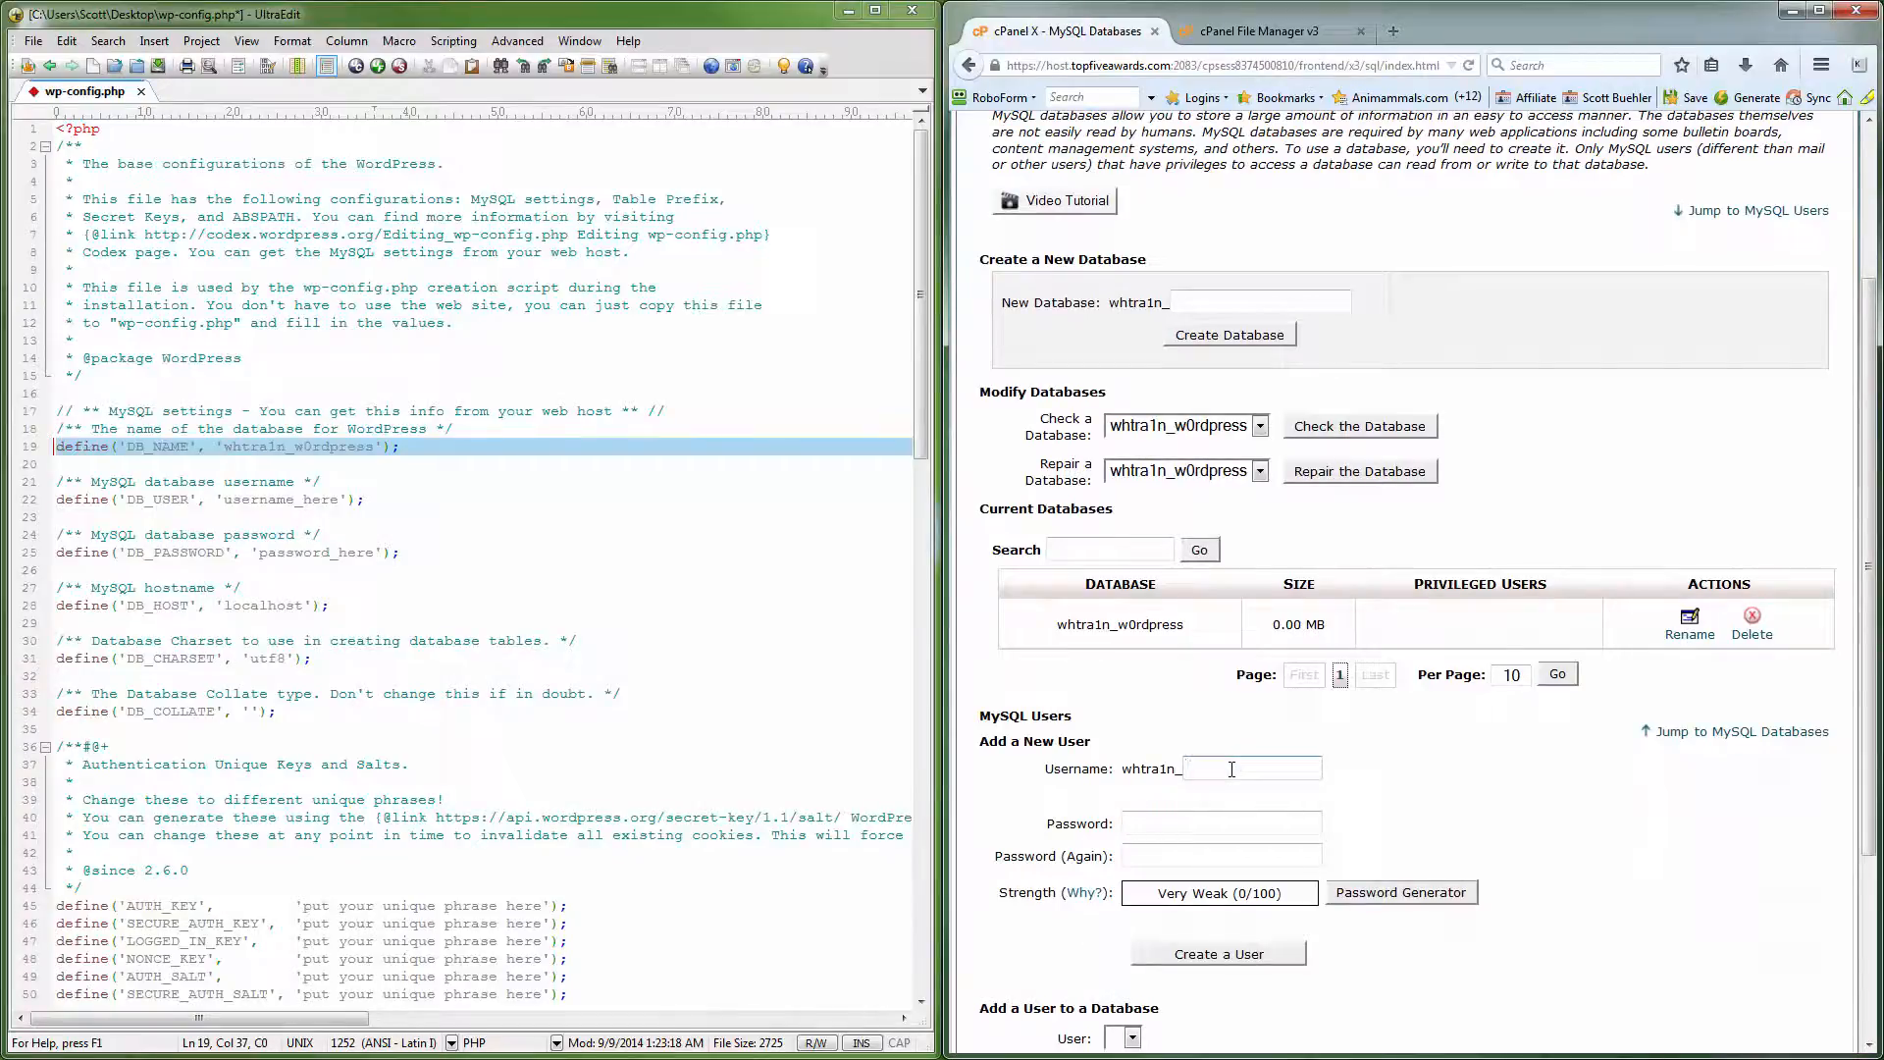
text(dem0)
click(1197, 823)
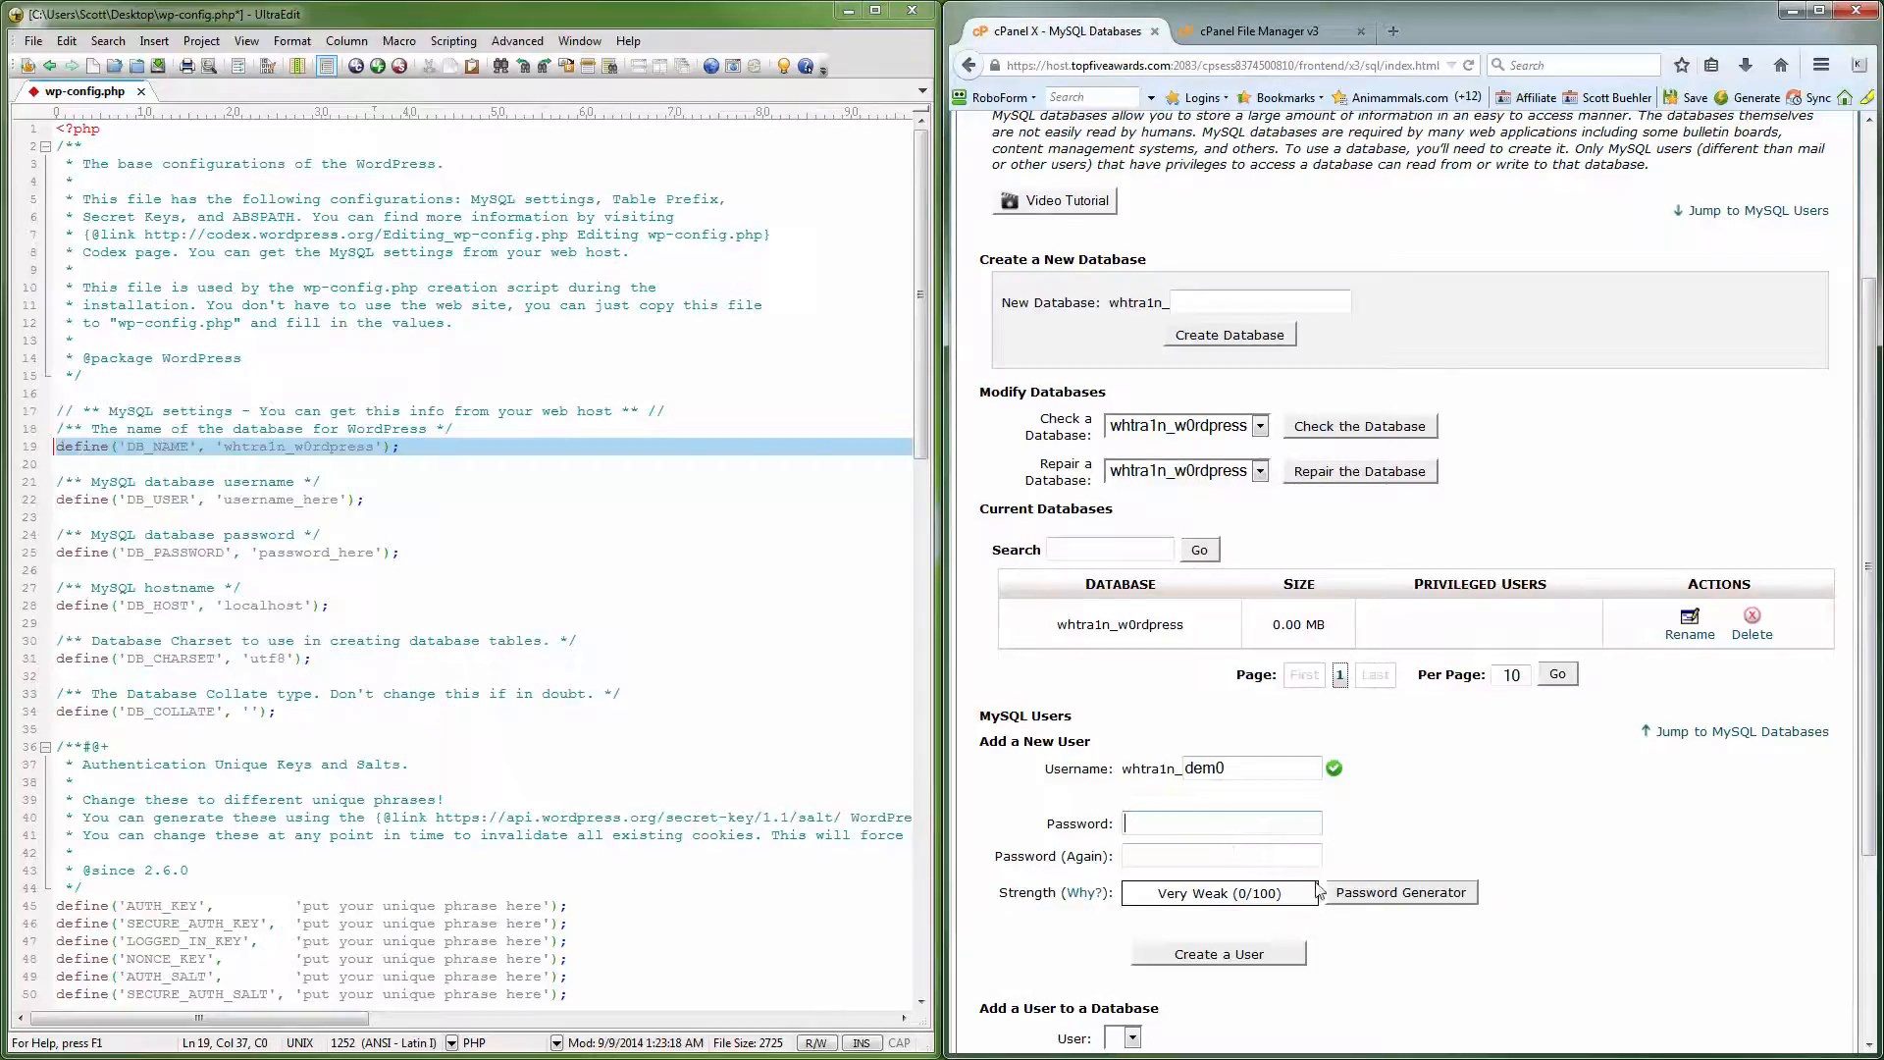
- Generate a 16-character password with the Password Generator, copy it to the clipboard and close the generator
click(1374, 892)
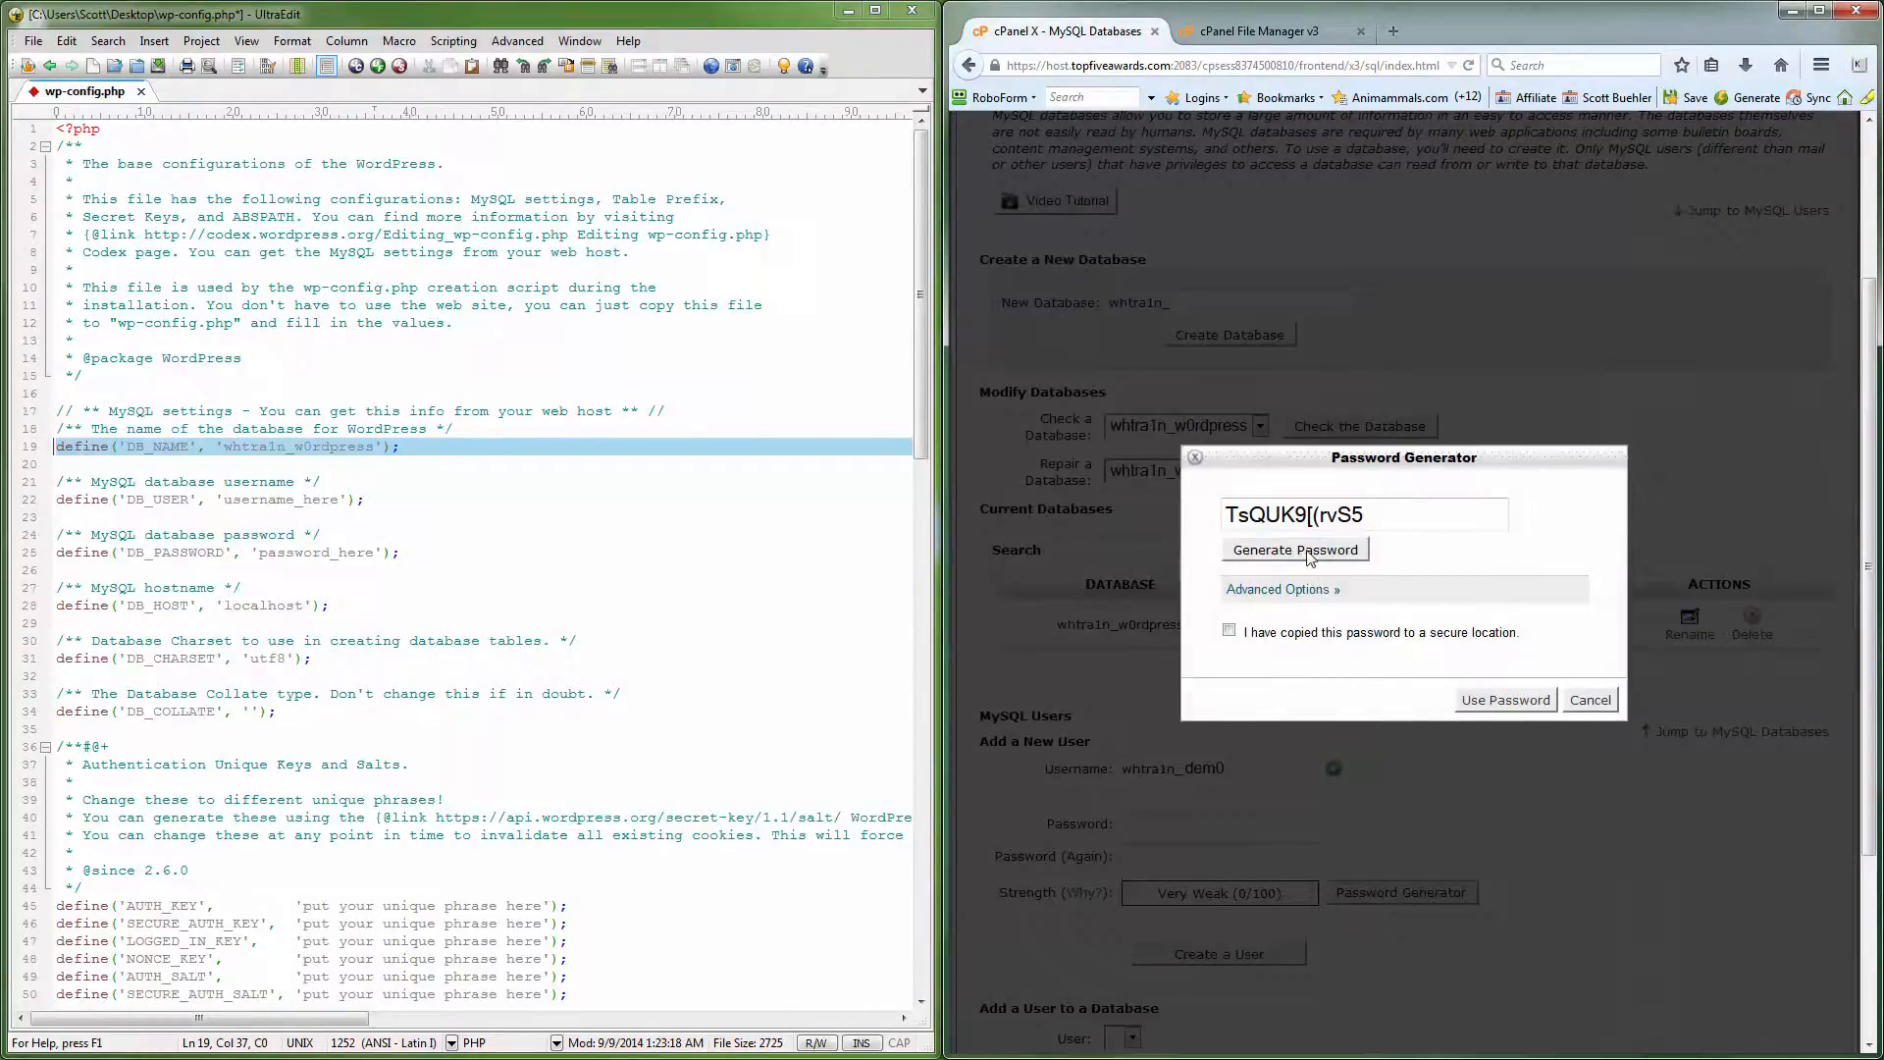
click(1303, 593)
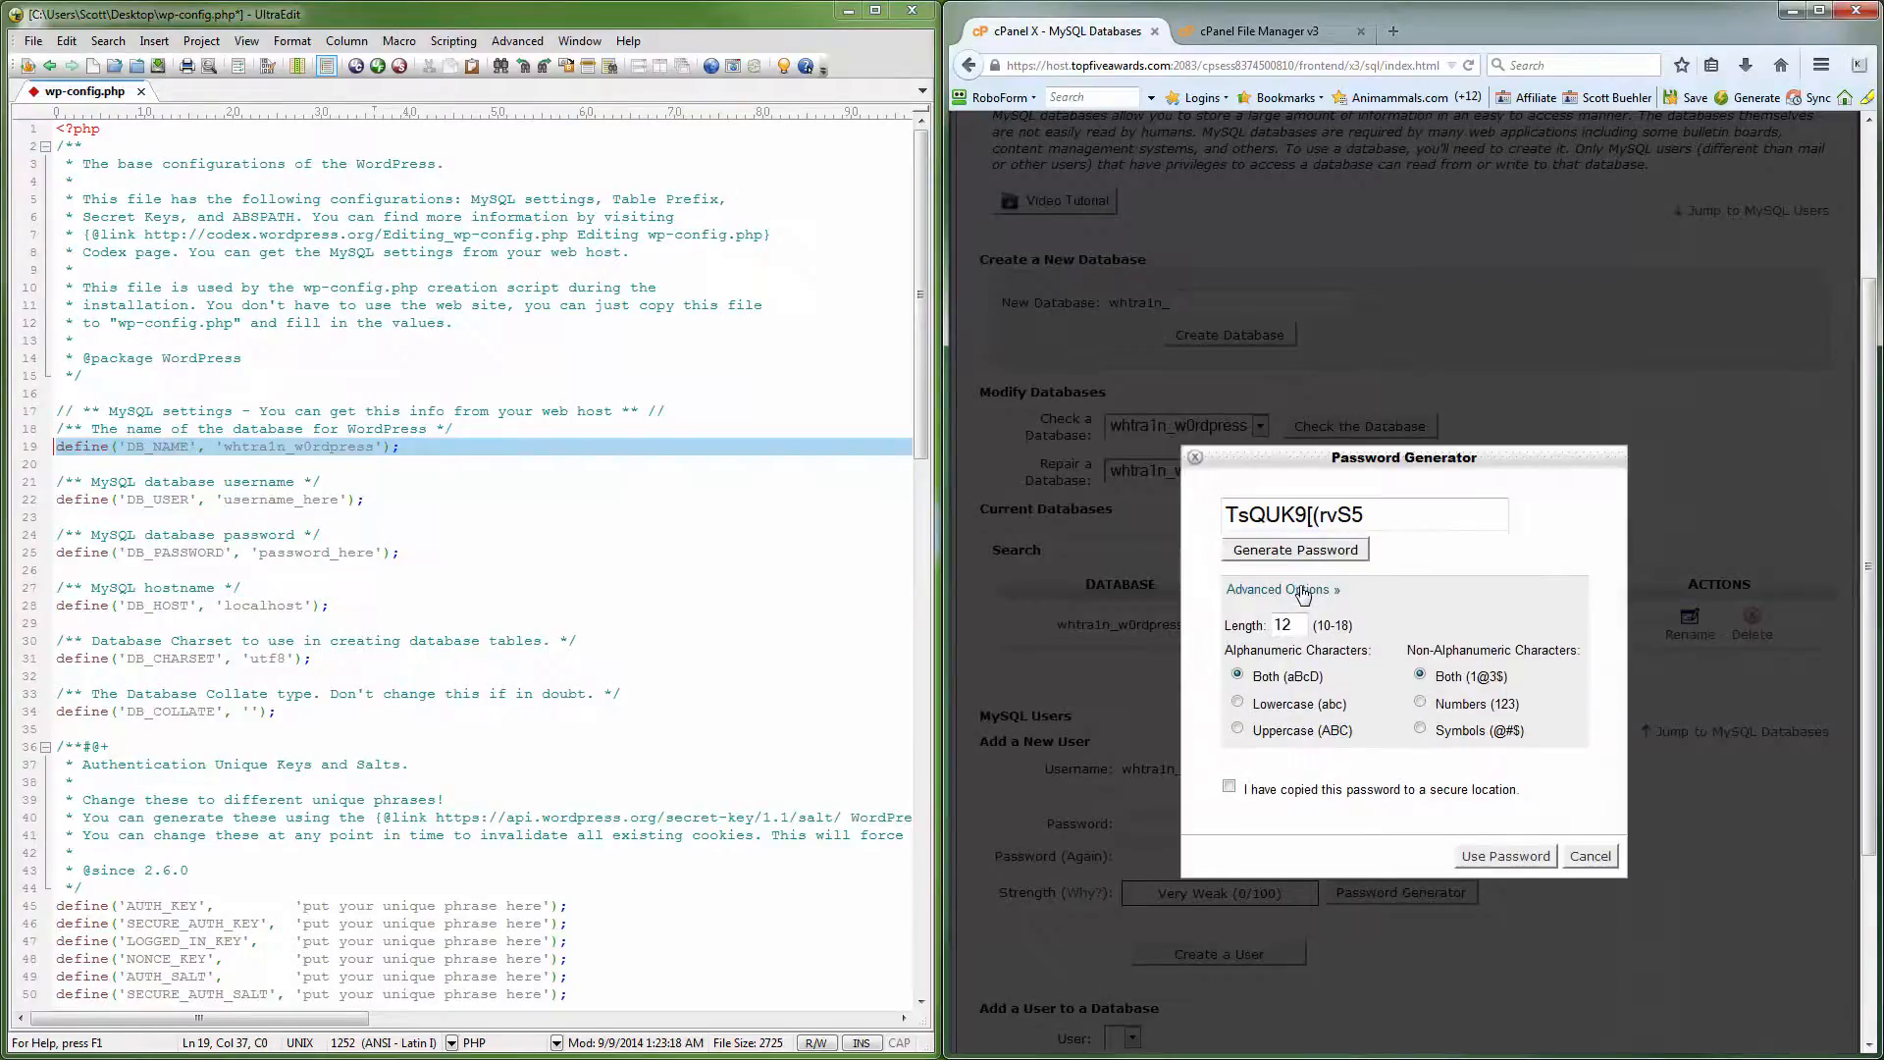
drag(1299, 624, 1264, 625)
text(1)
click(1327, 561)
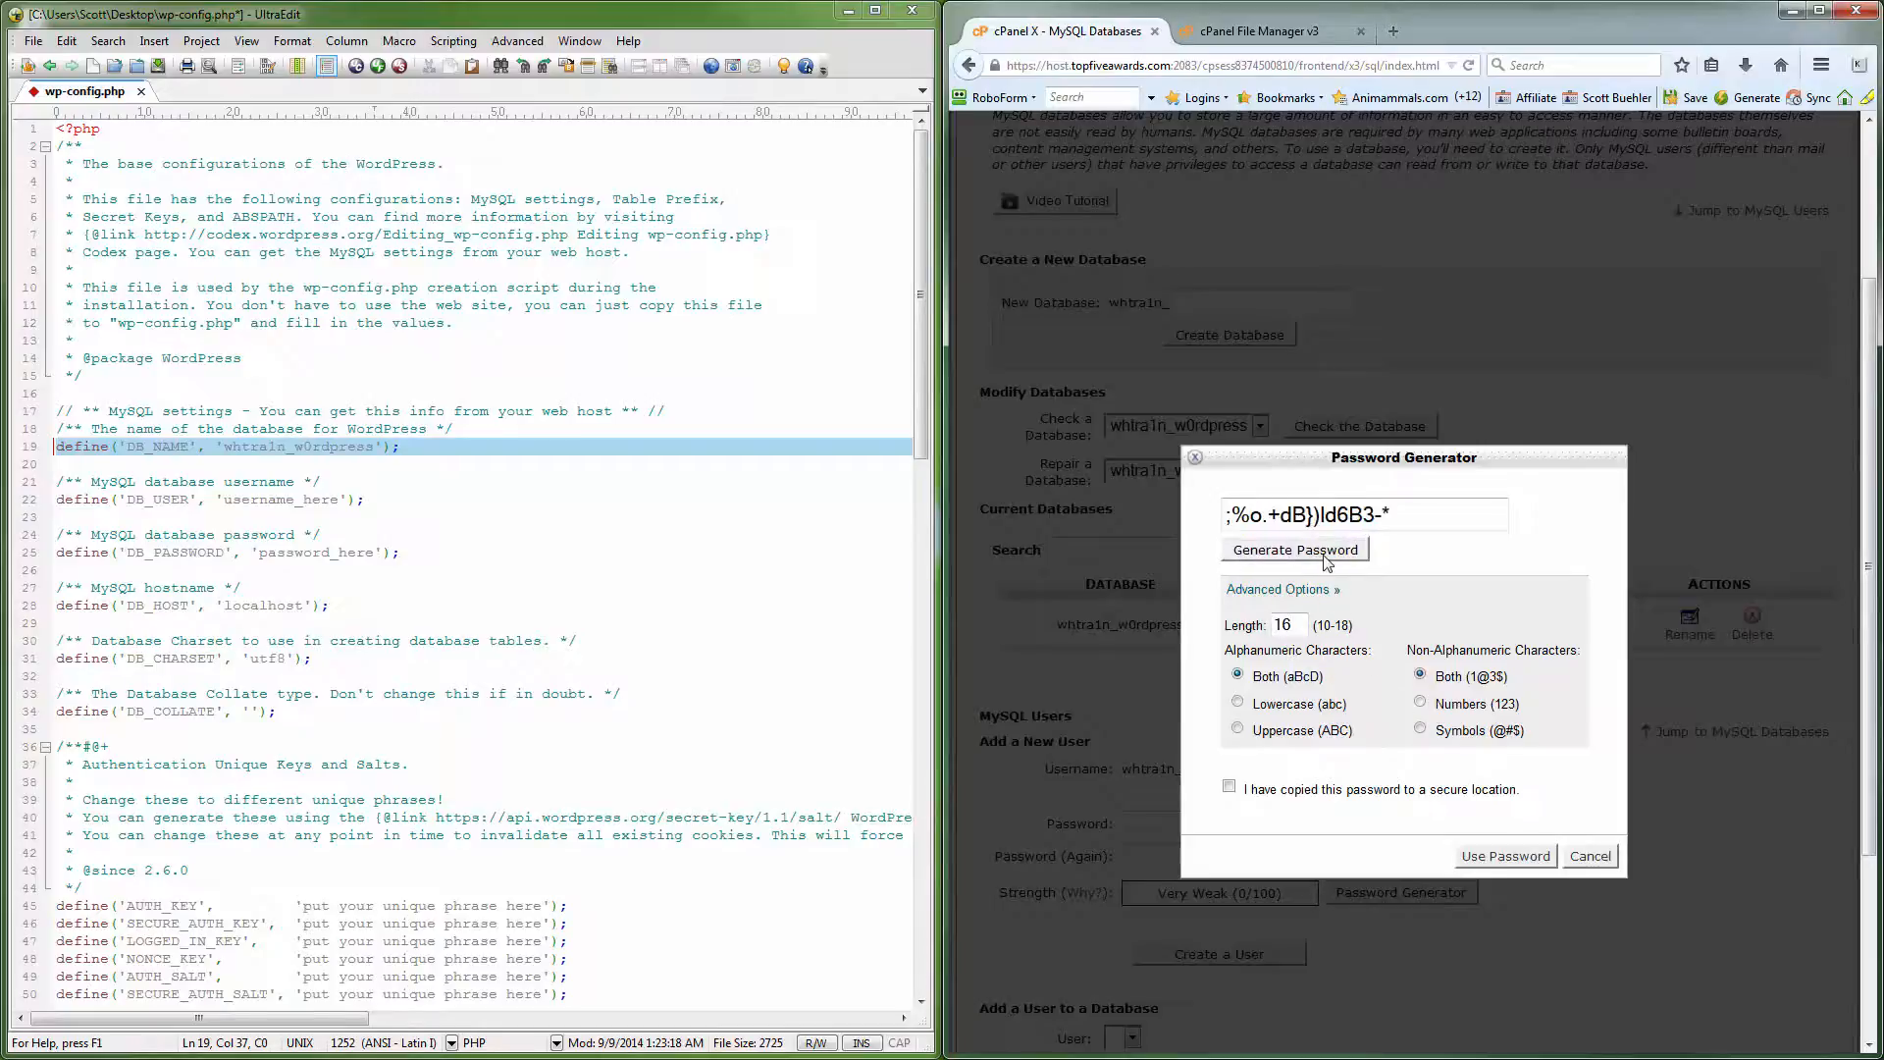
click(1327, 561)
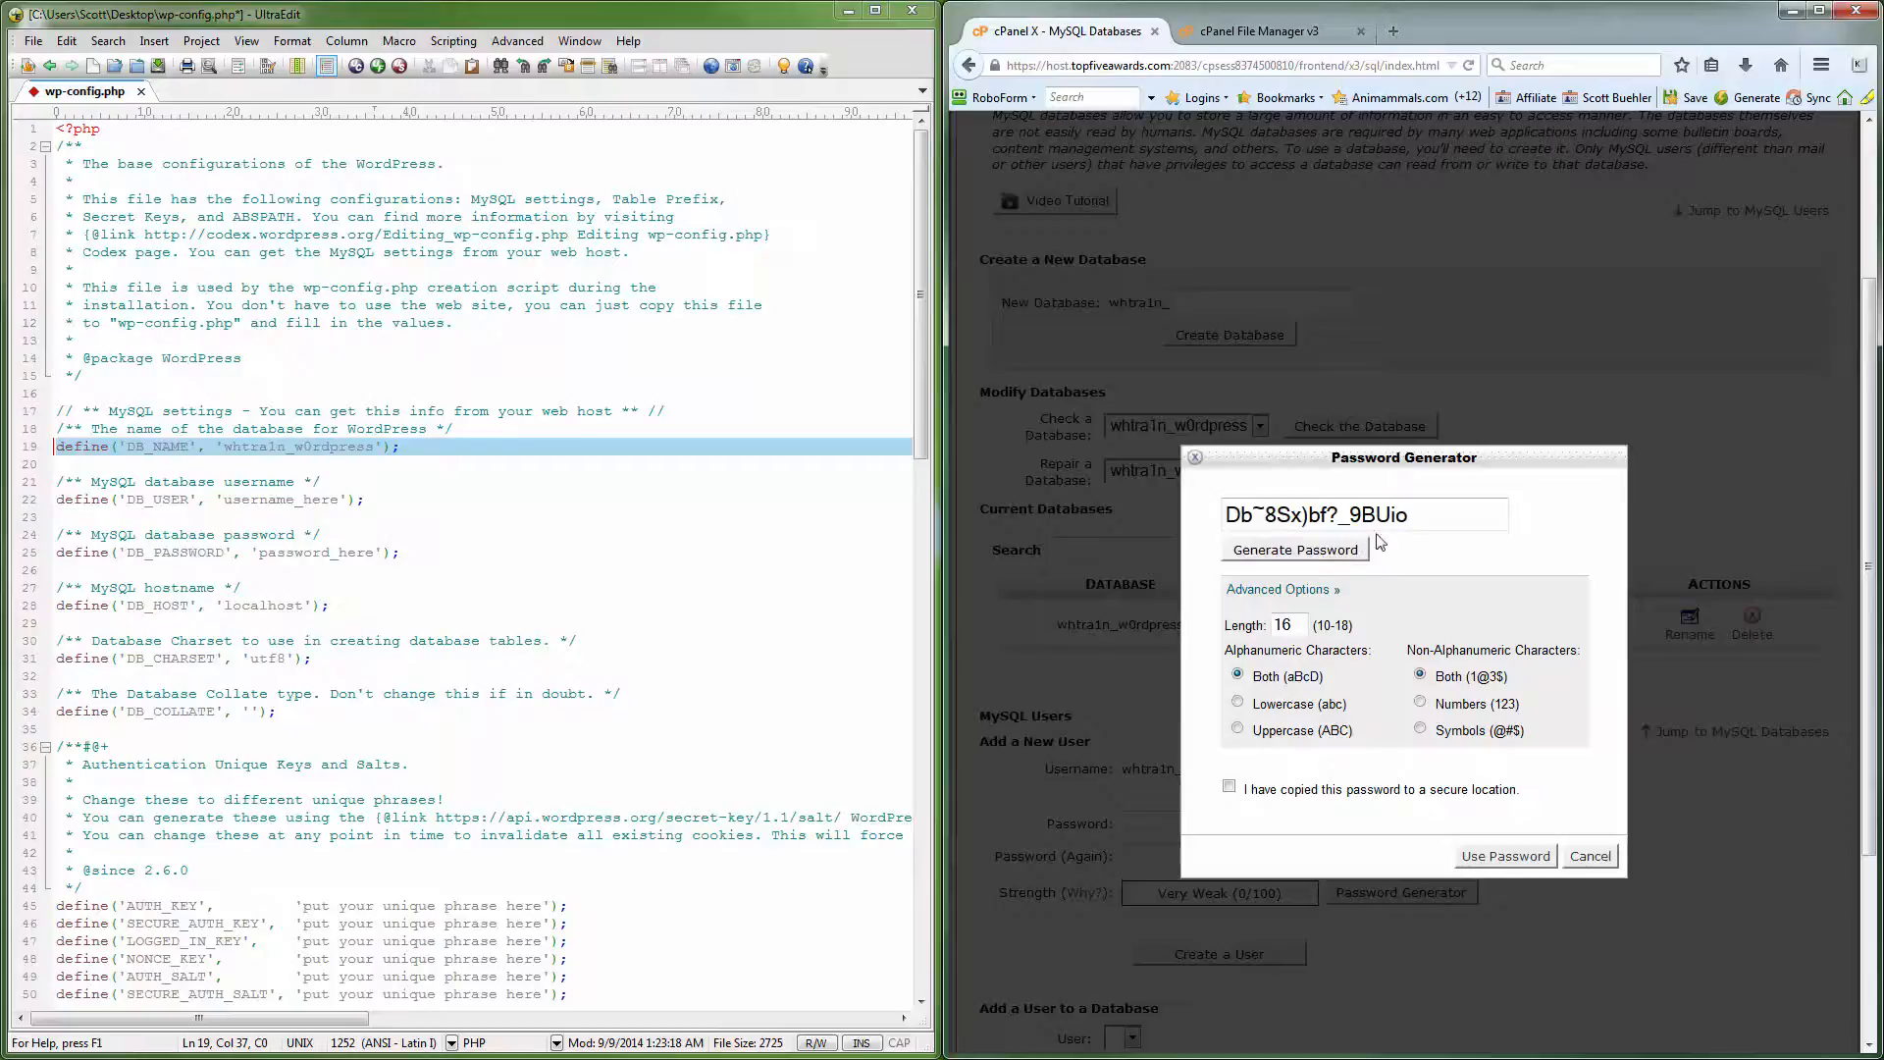
drag(1417, 515, 1228, 513)
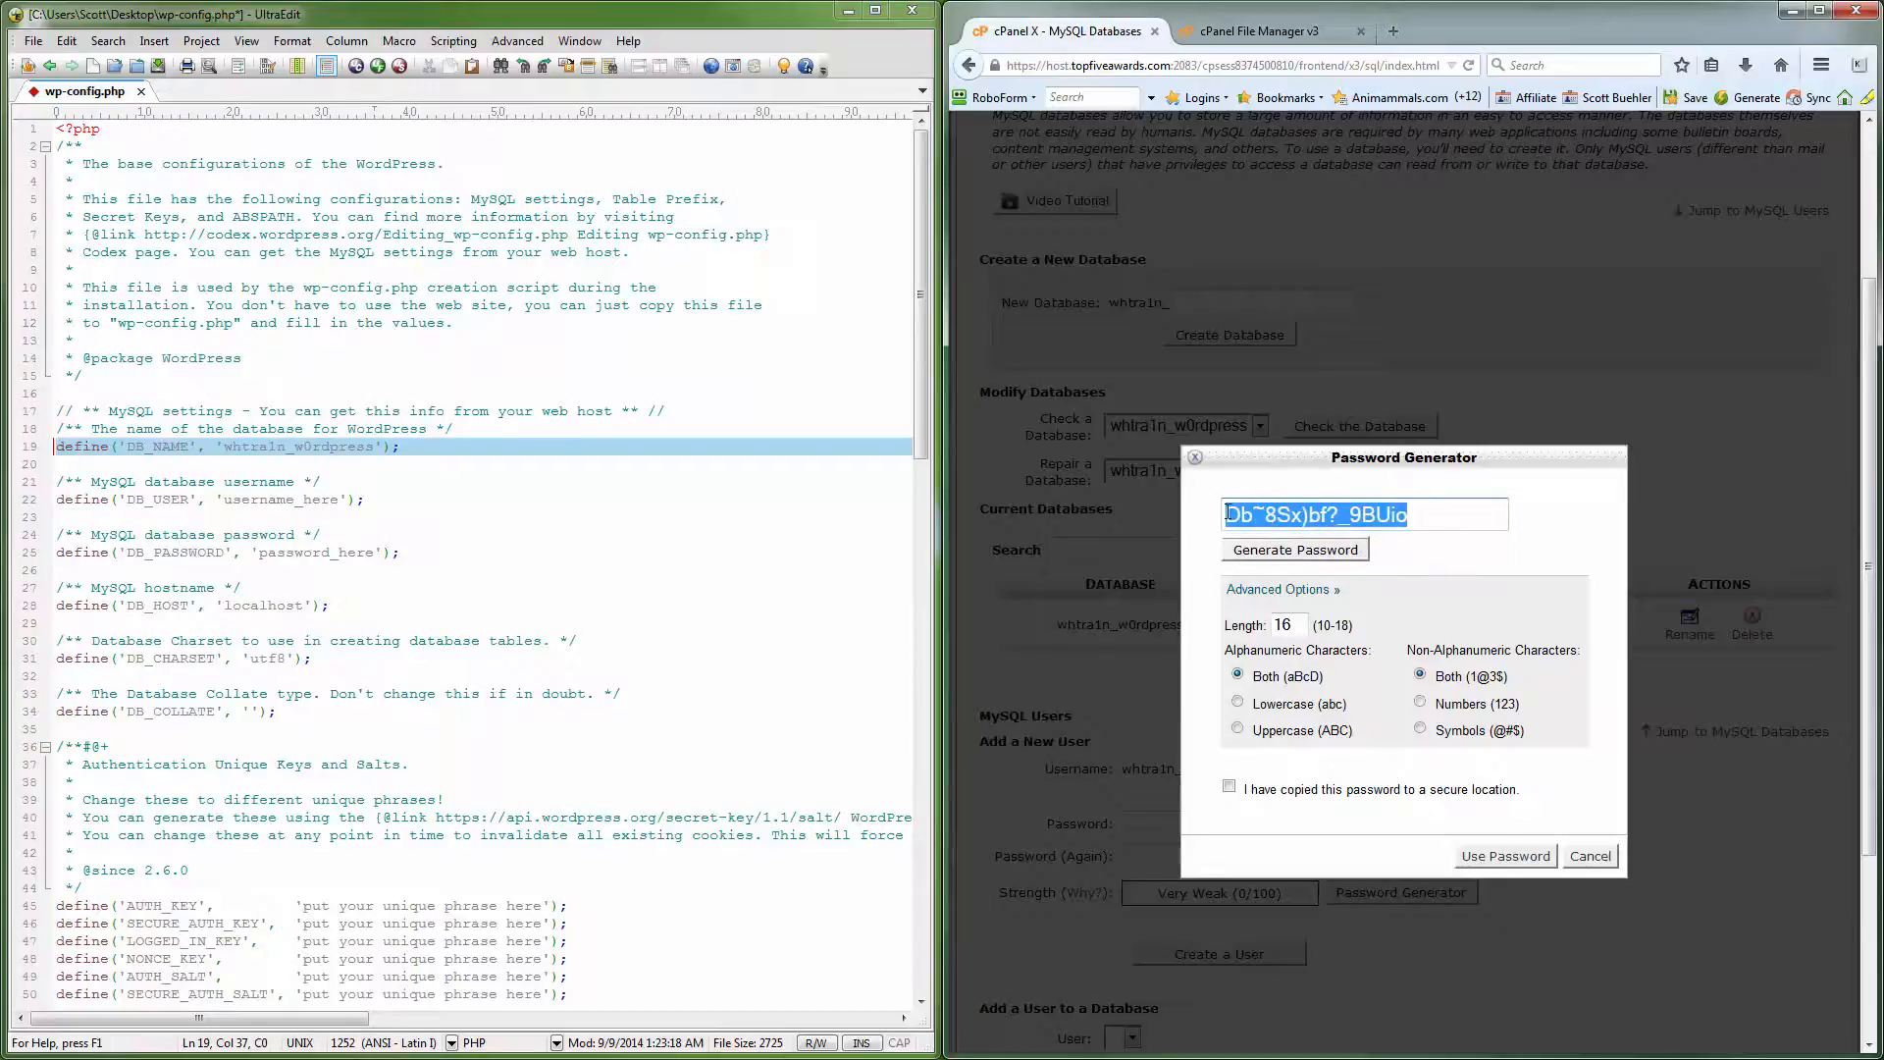
right_click(1247, 514)
click(1276, 581)
click(1577, 862)
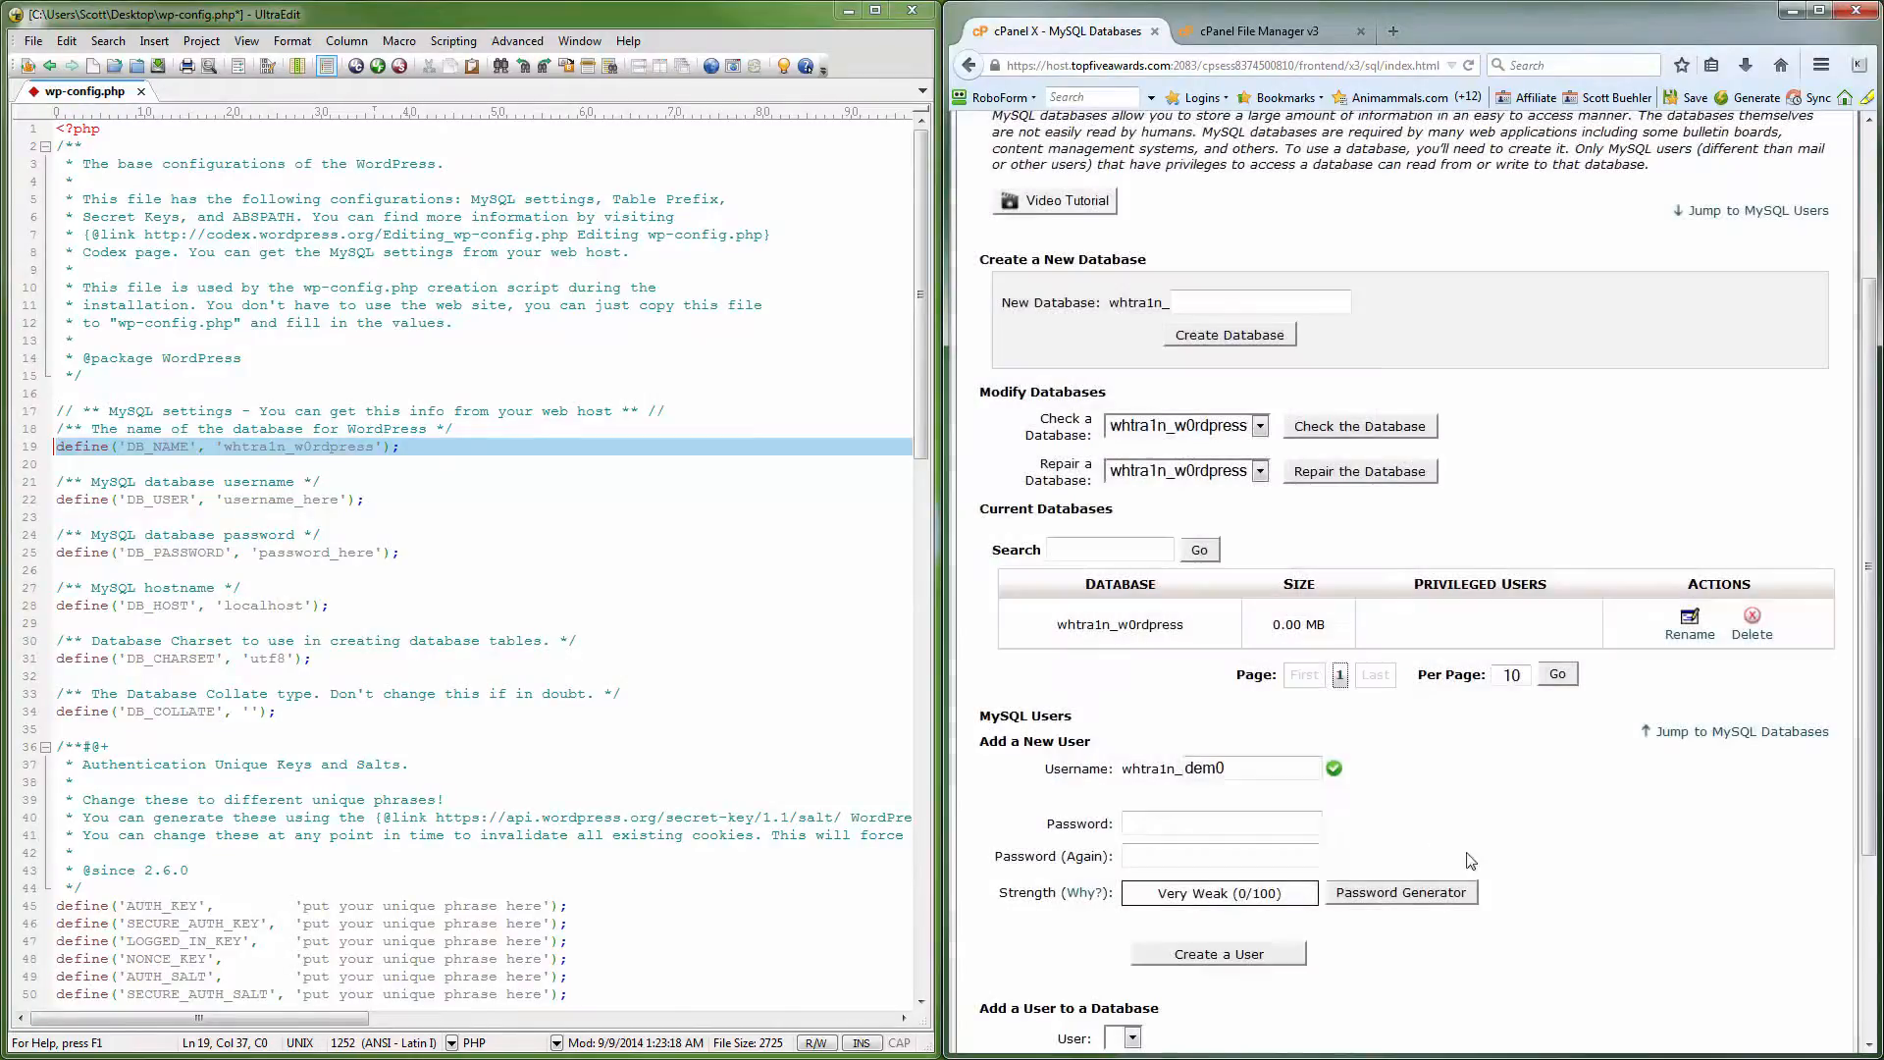
- Paste the generated password into both password fields of the new MySQL user and over password_here in the DB_PASSWORD line of wp-config.php
click(1142, 822)
key(ctrl+v)
click(1161, 855)
key(ctrl+v)
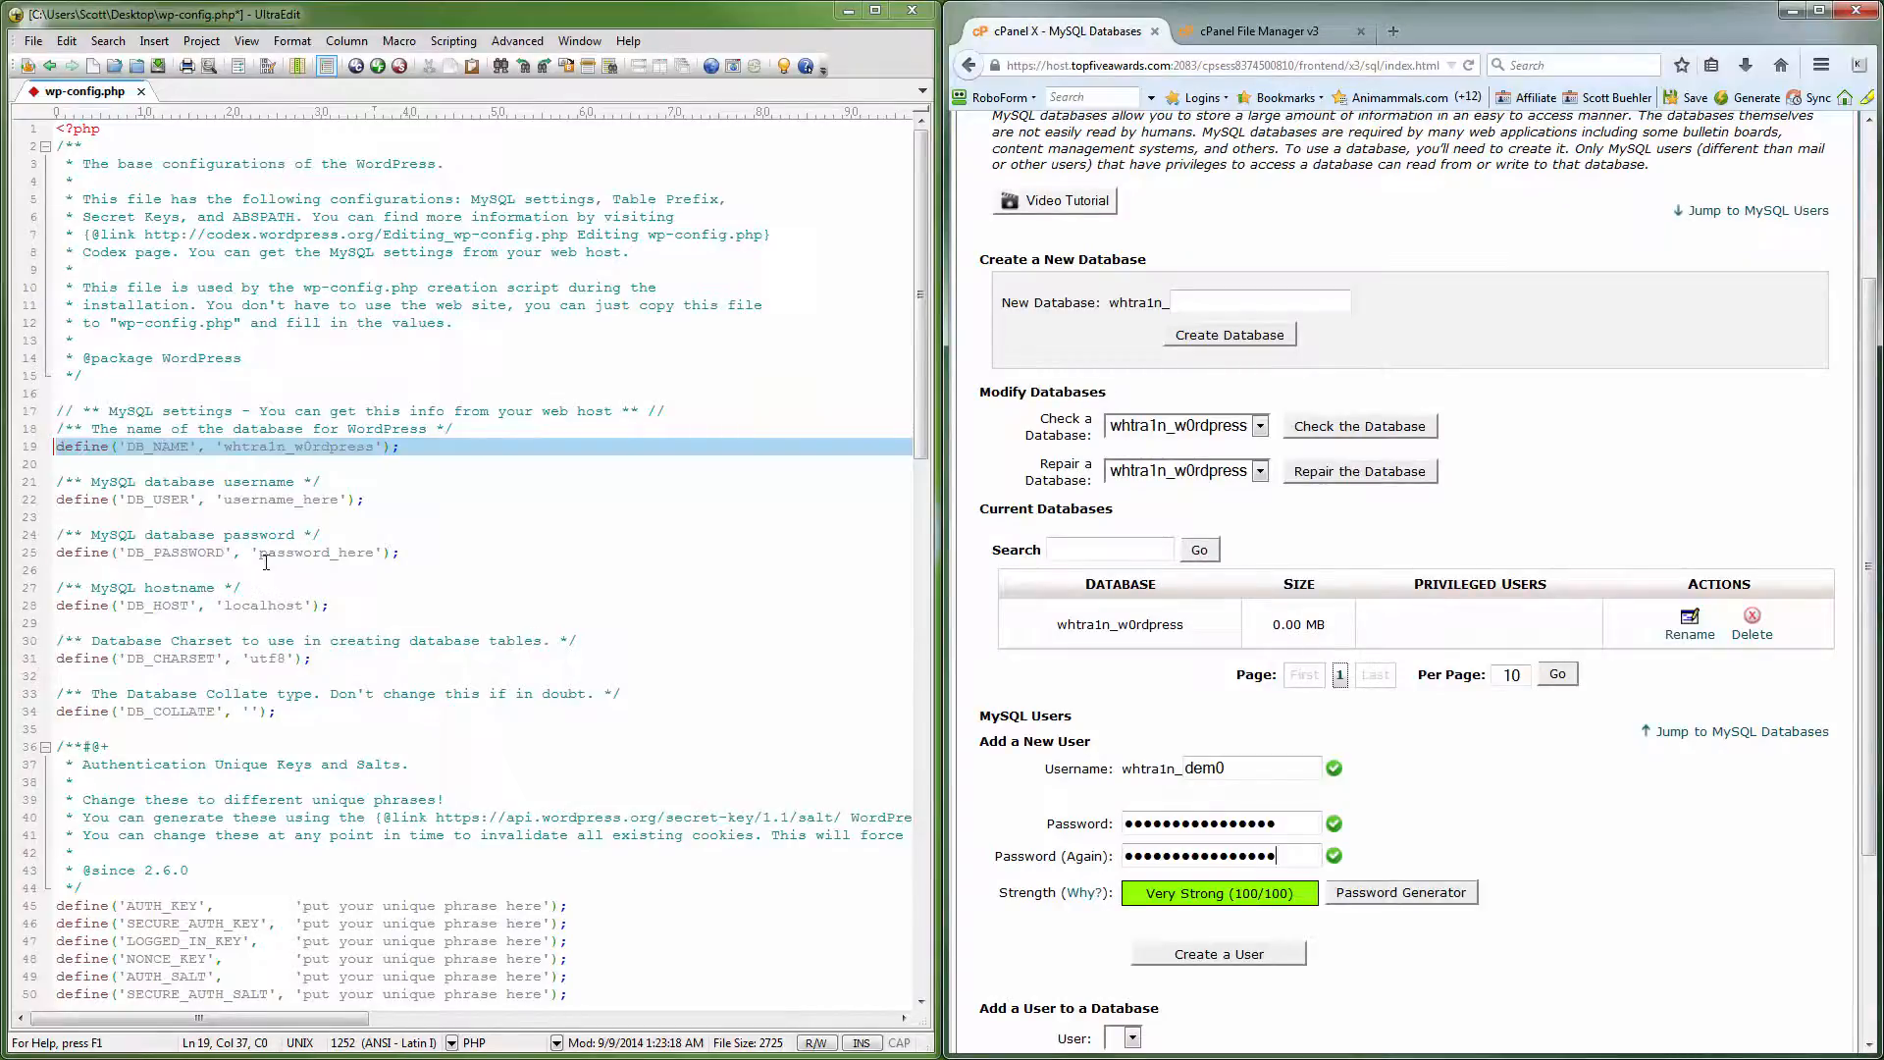
drag(261, 552, 372, 553)
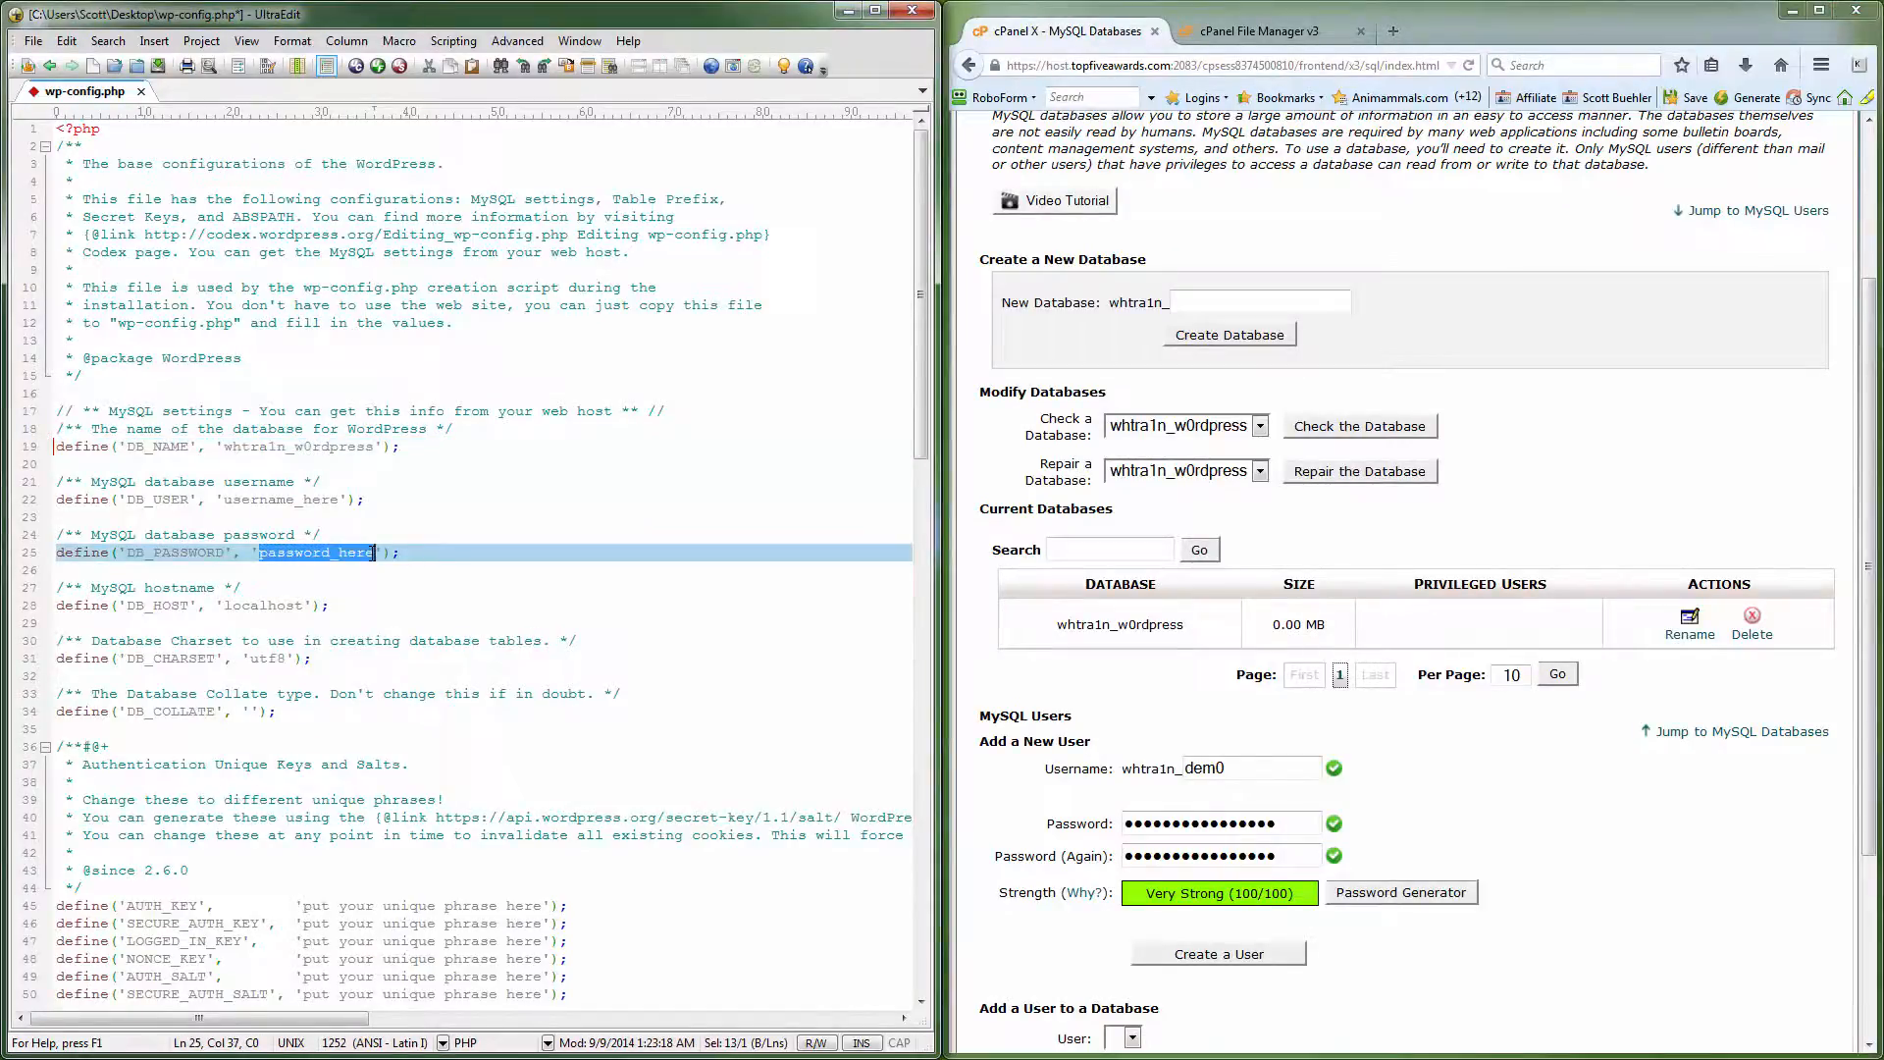
key(ctrl+v)
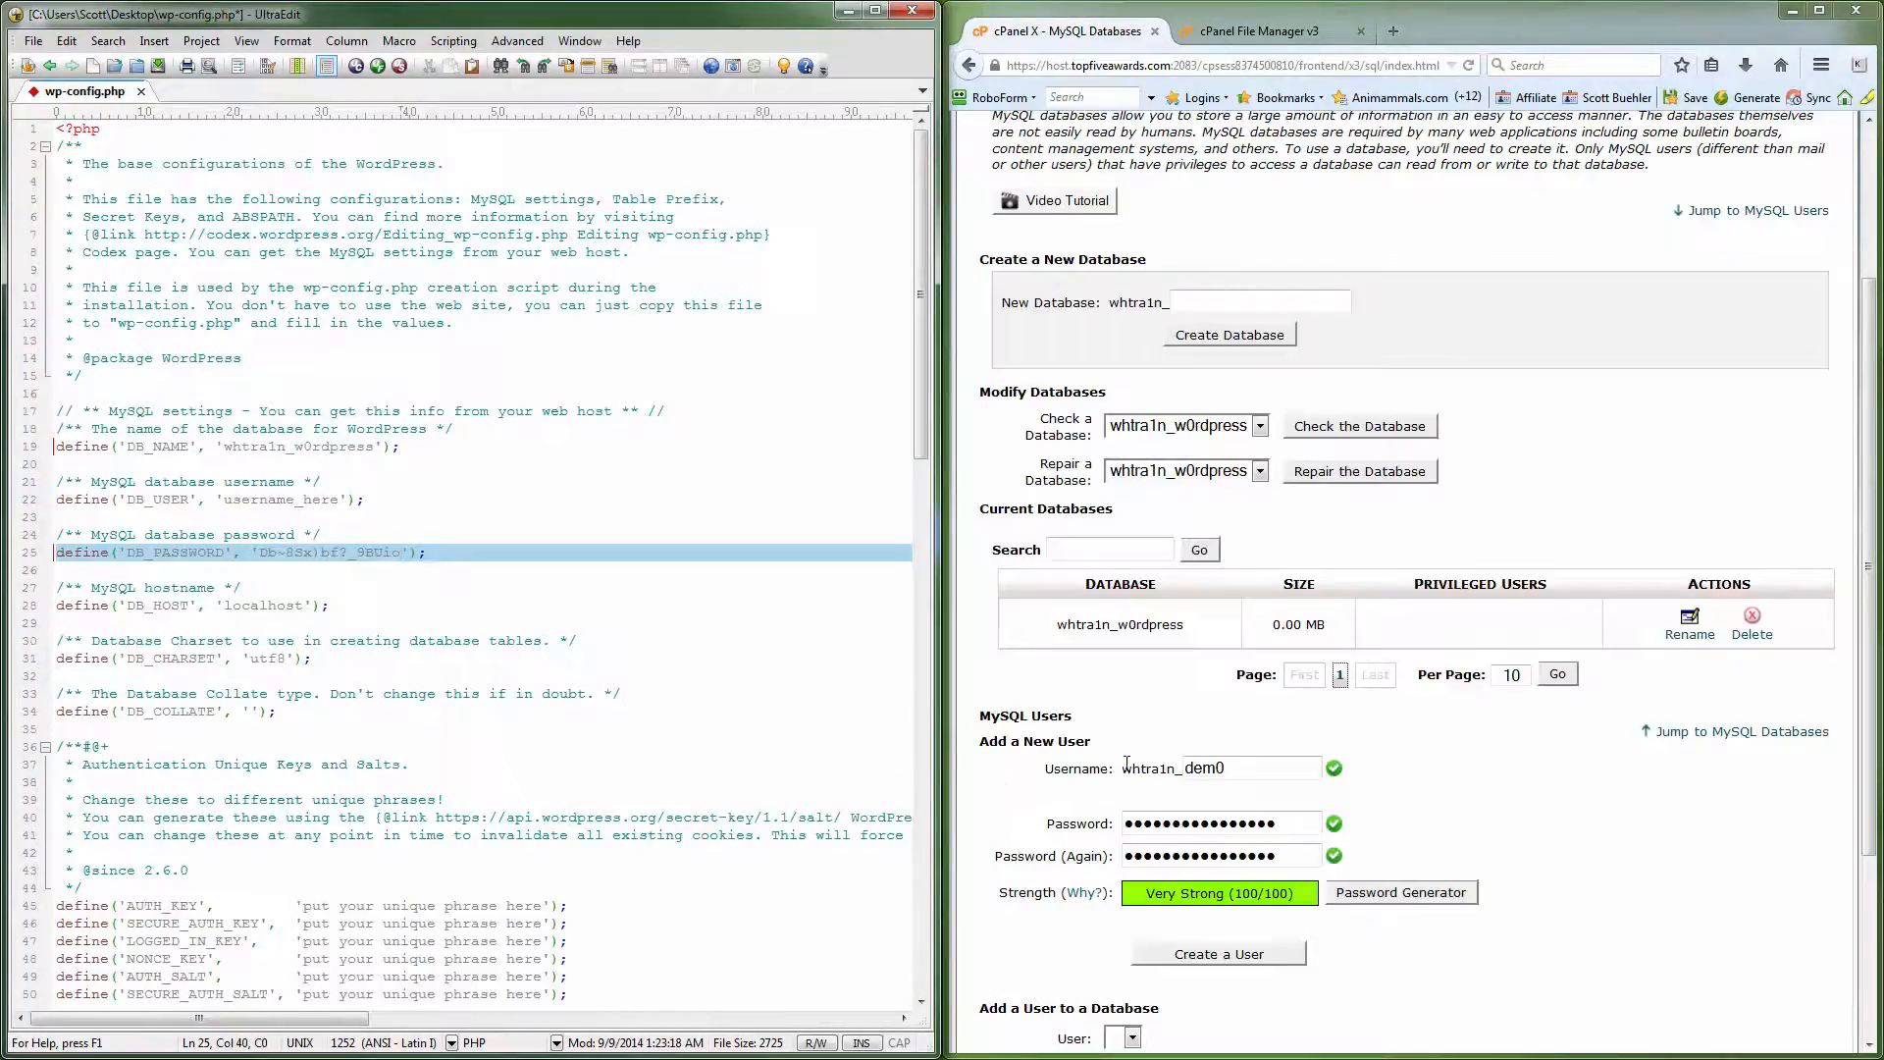
- Replace username_here in the DB_USER line of wp-config.php with the account prefix followed by dem0, and save the file
drag(1124, 772, 1180, 773)
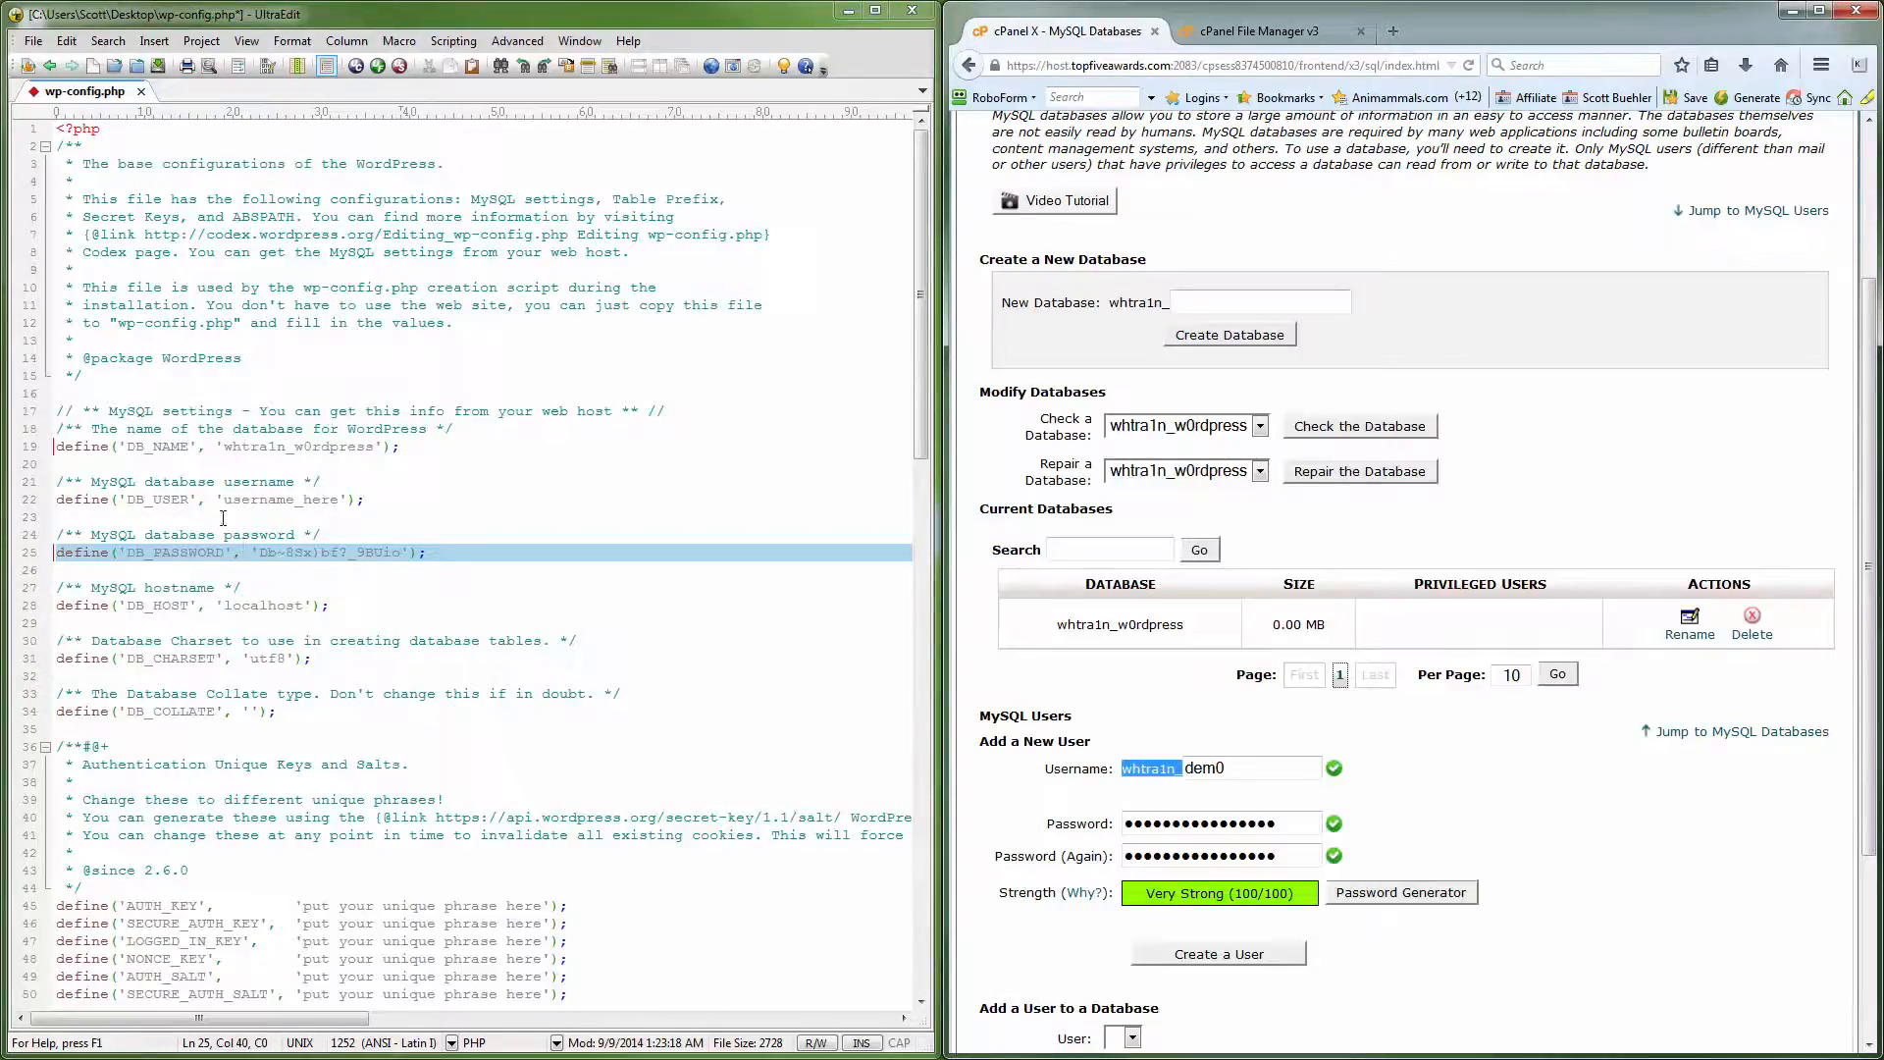
drag(223, 502, 338, 502)
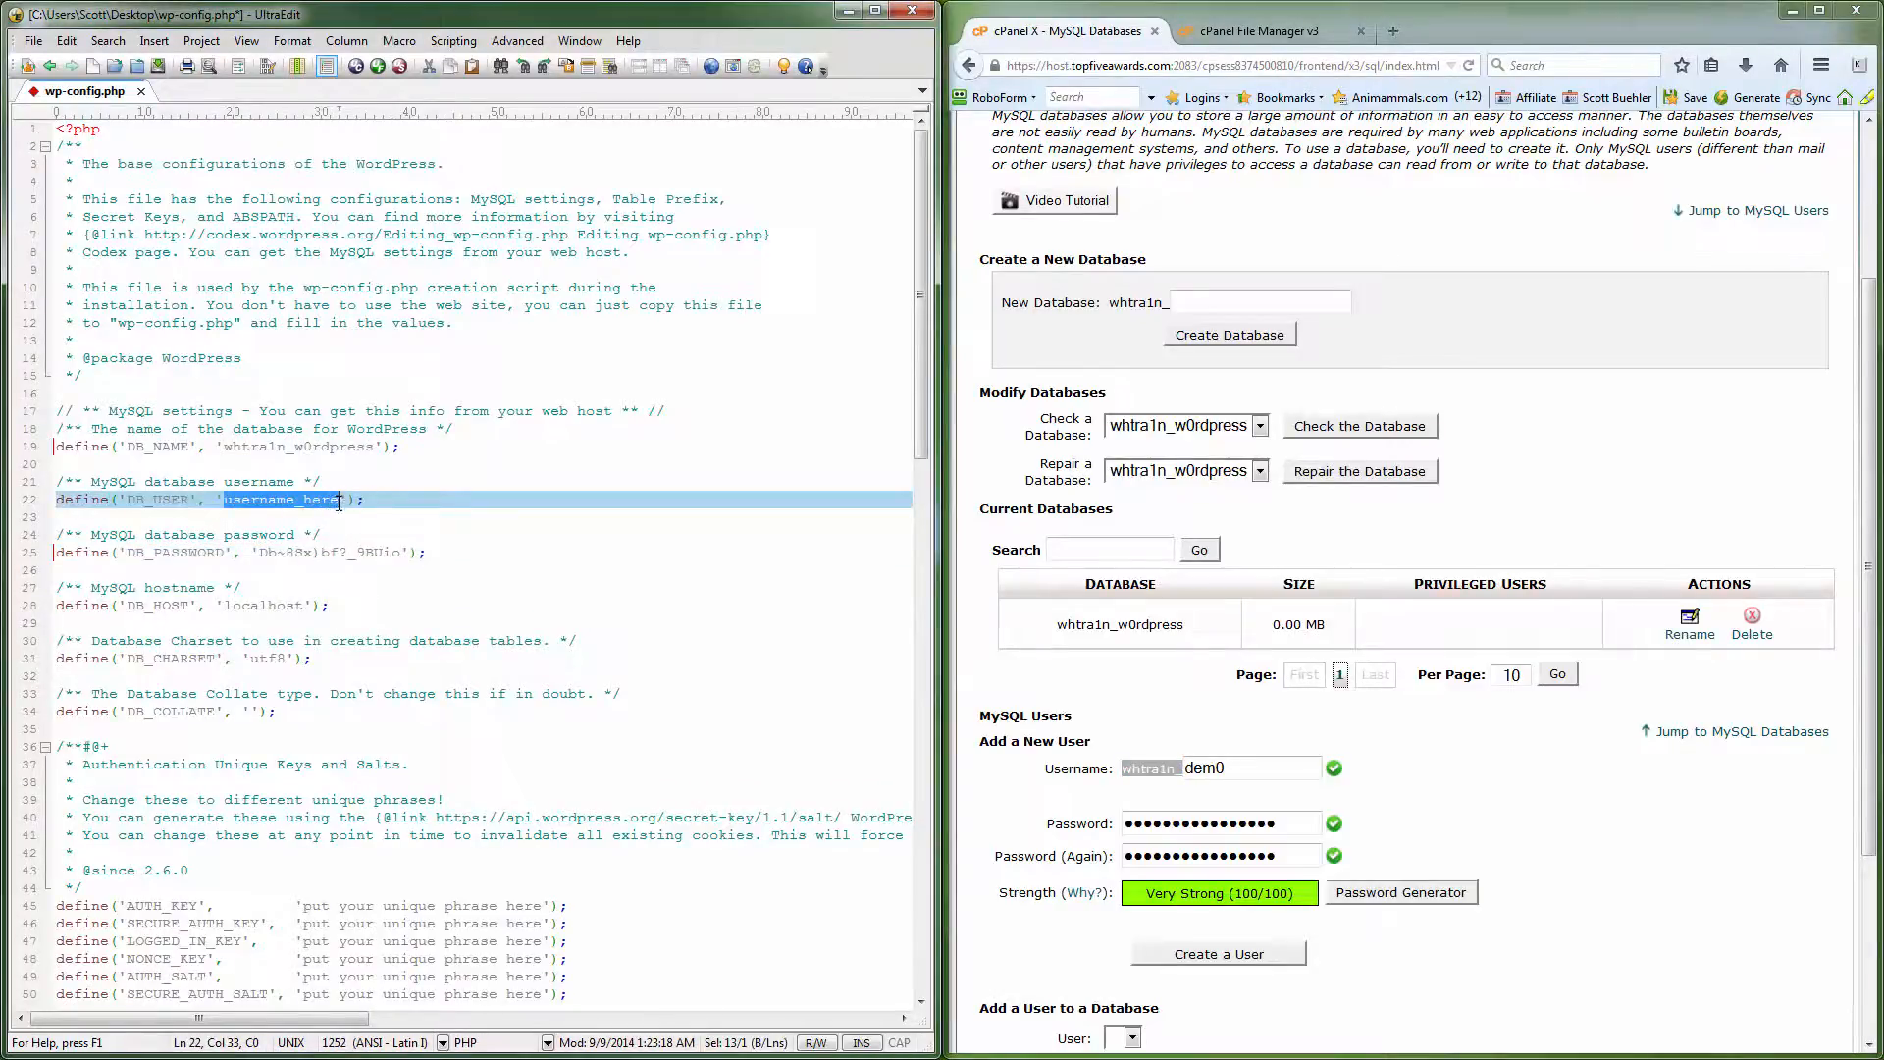
text(whtra1n_)
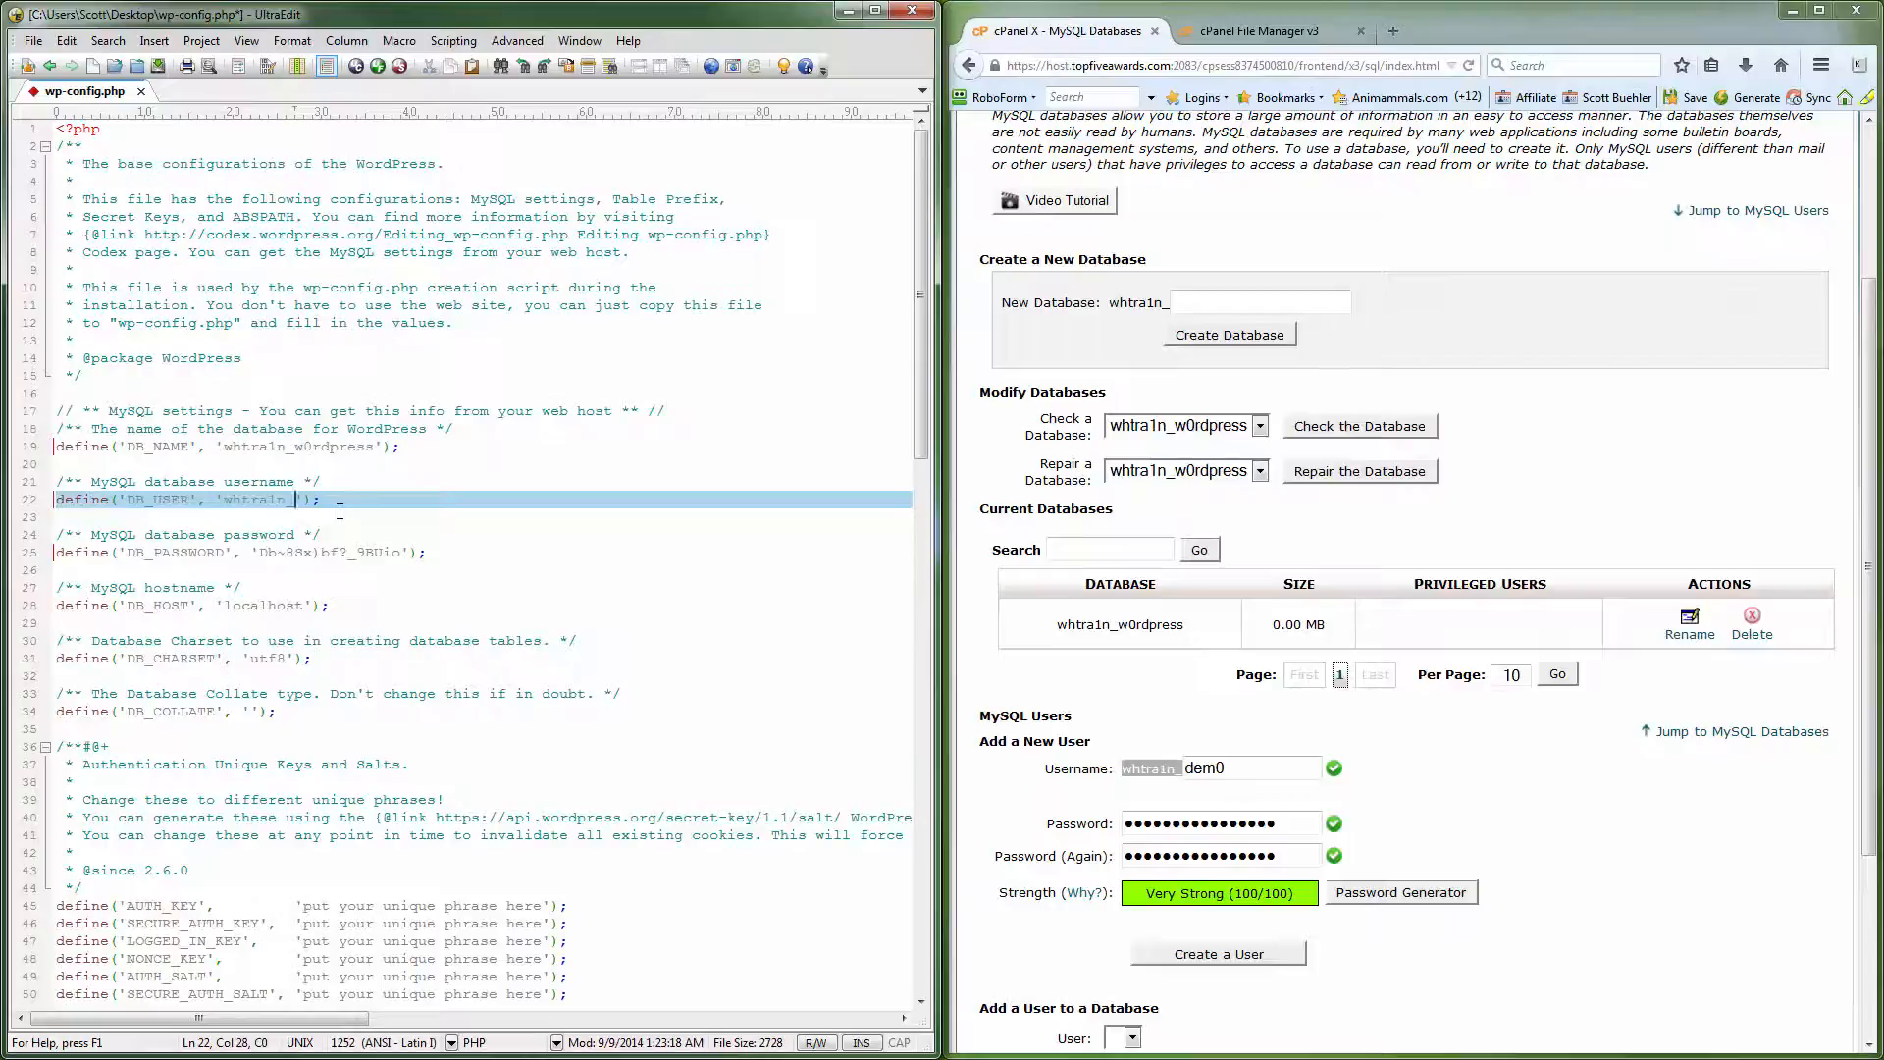
text(dem0)
key(ctrl+s)
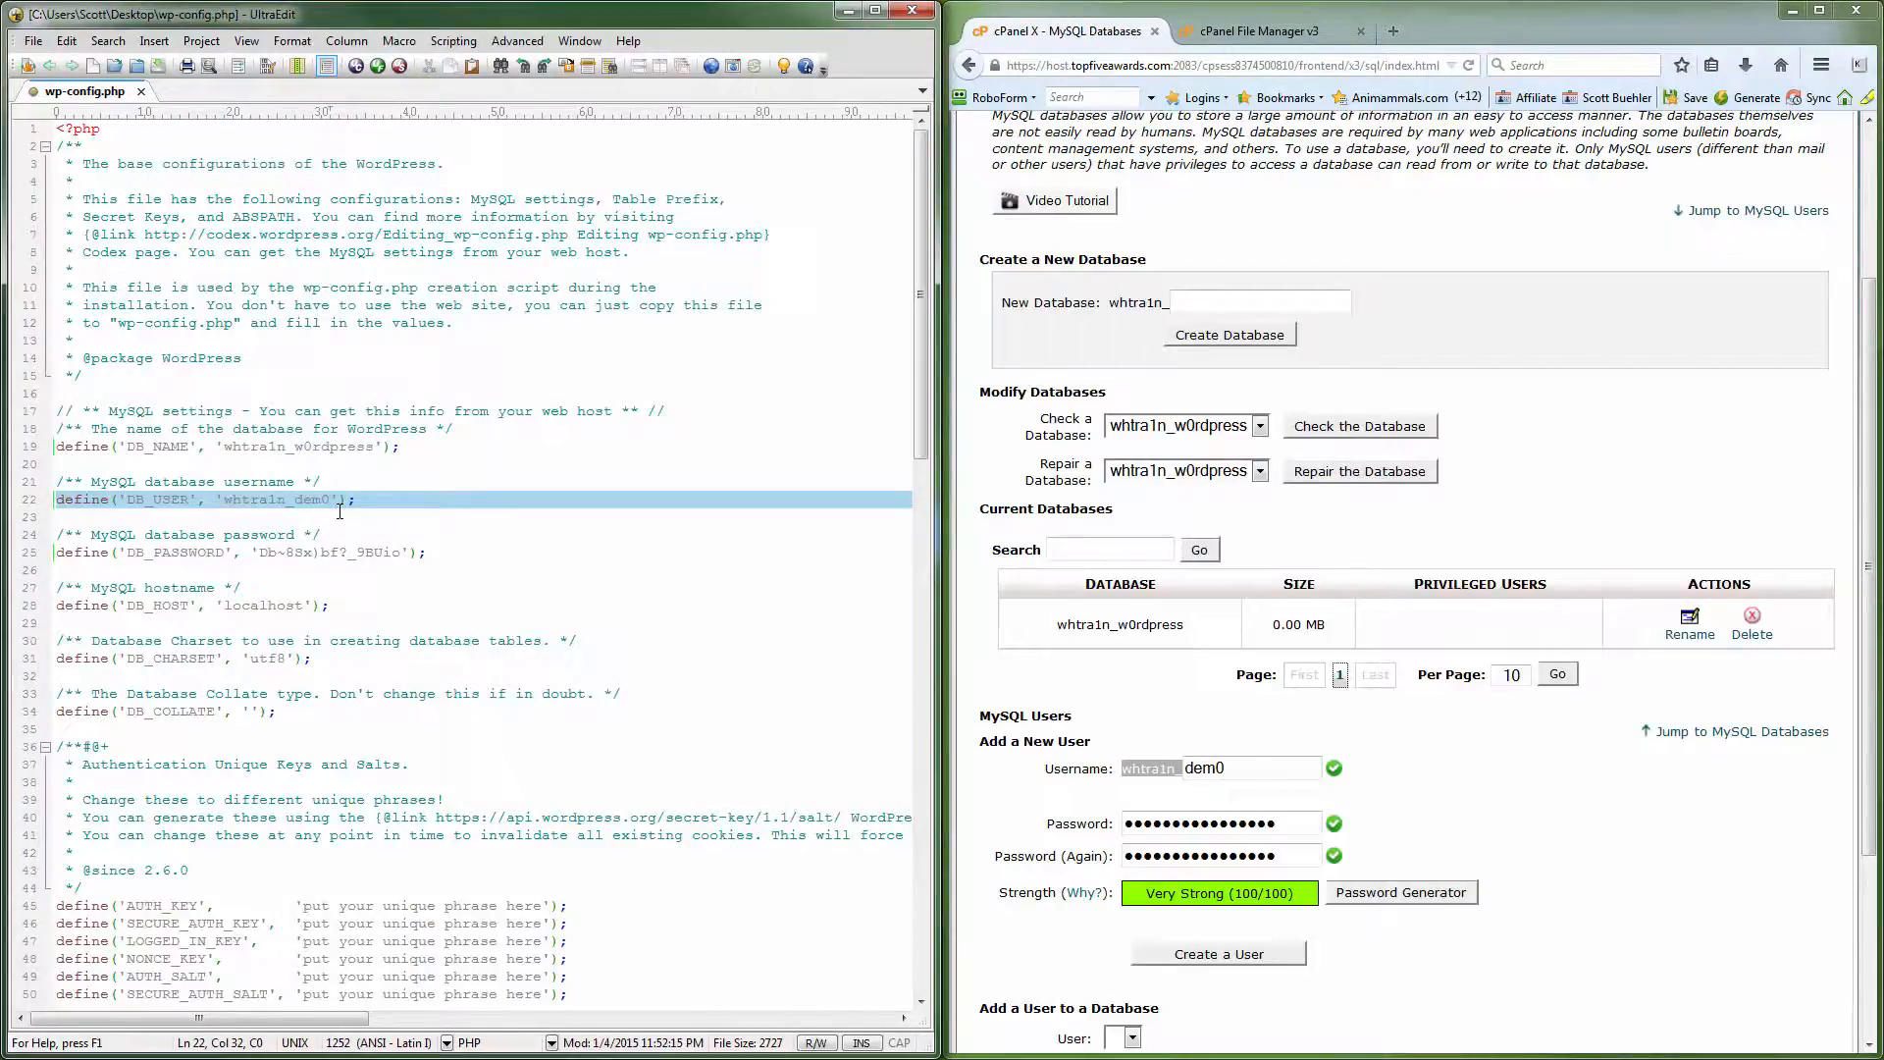
- Create the MySQL user and go back to the Add a User to a Database section of MySQL Databases
click(1229, 954)
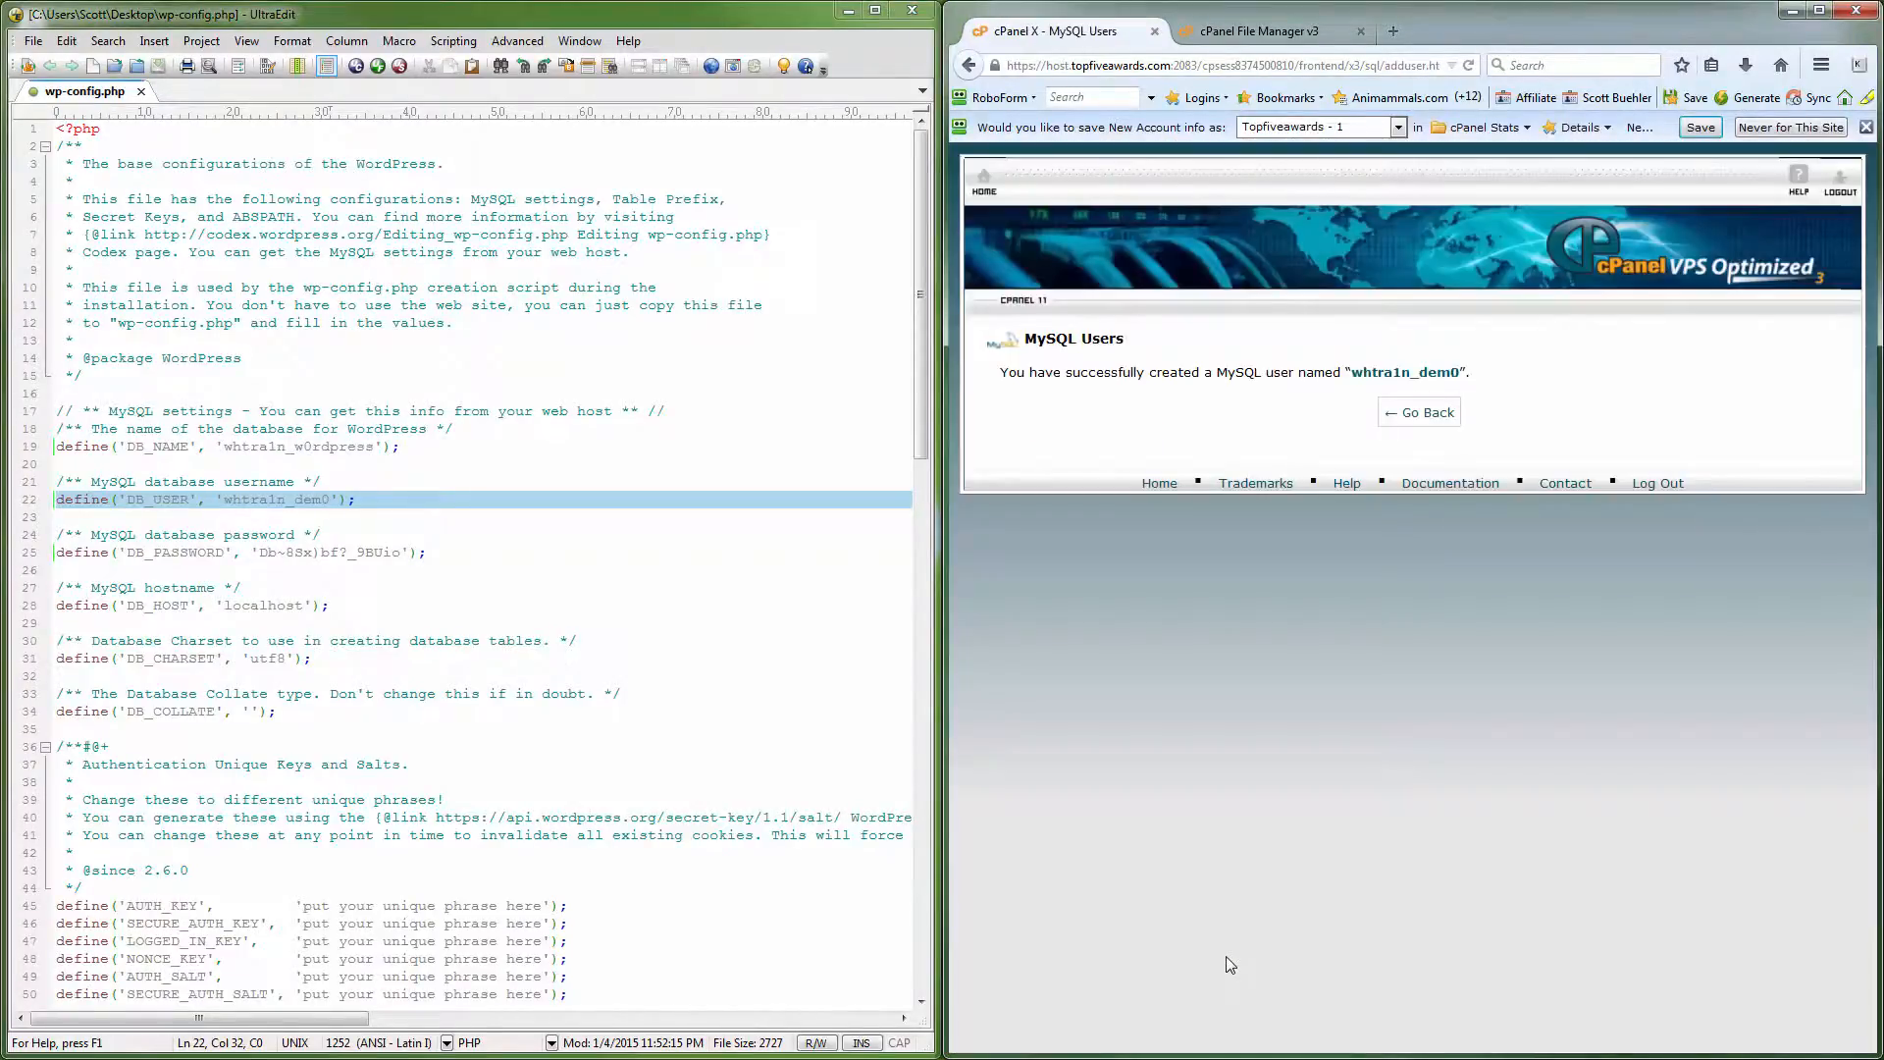
click(1455, 415)
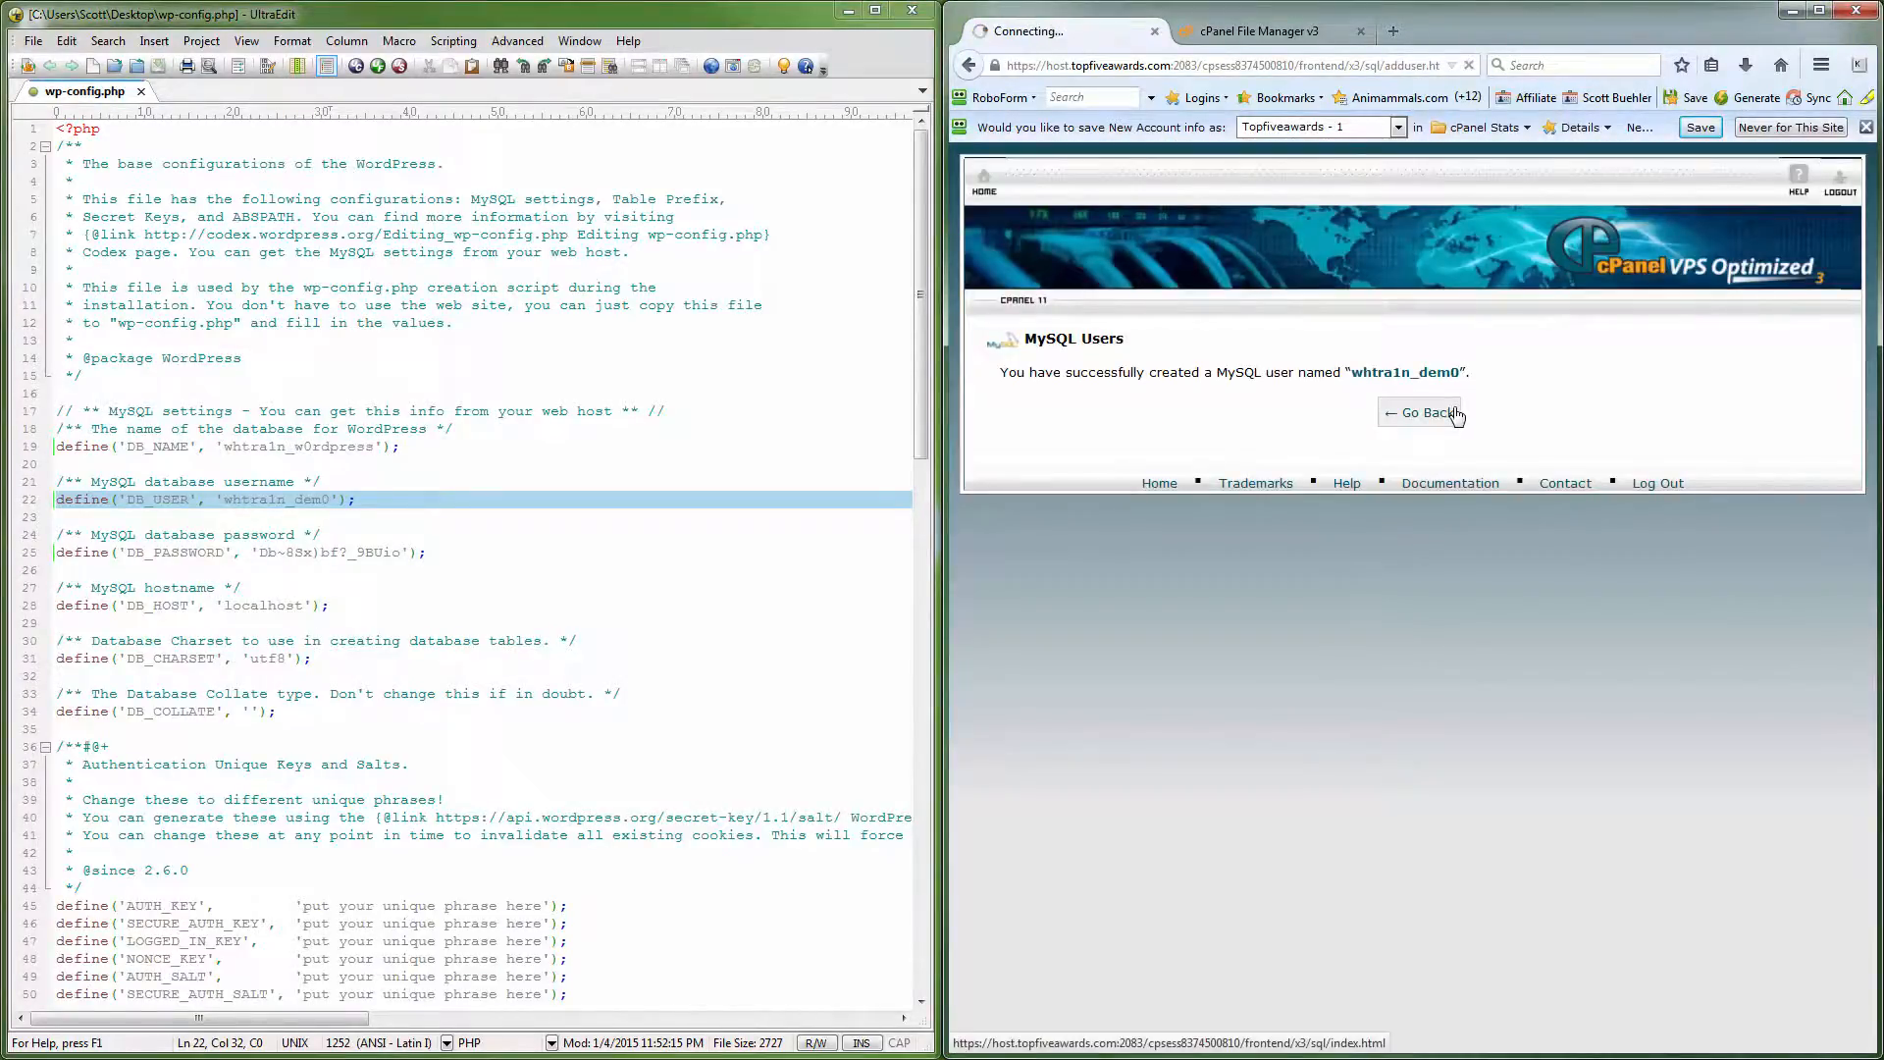
scroll(1479, 727, down, 1)
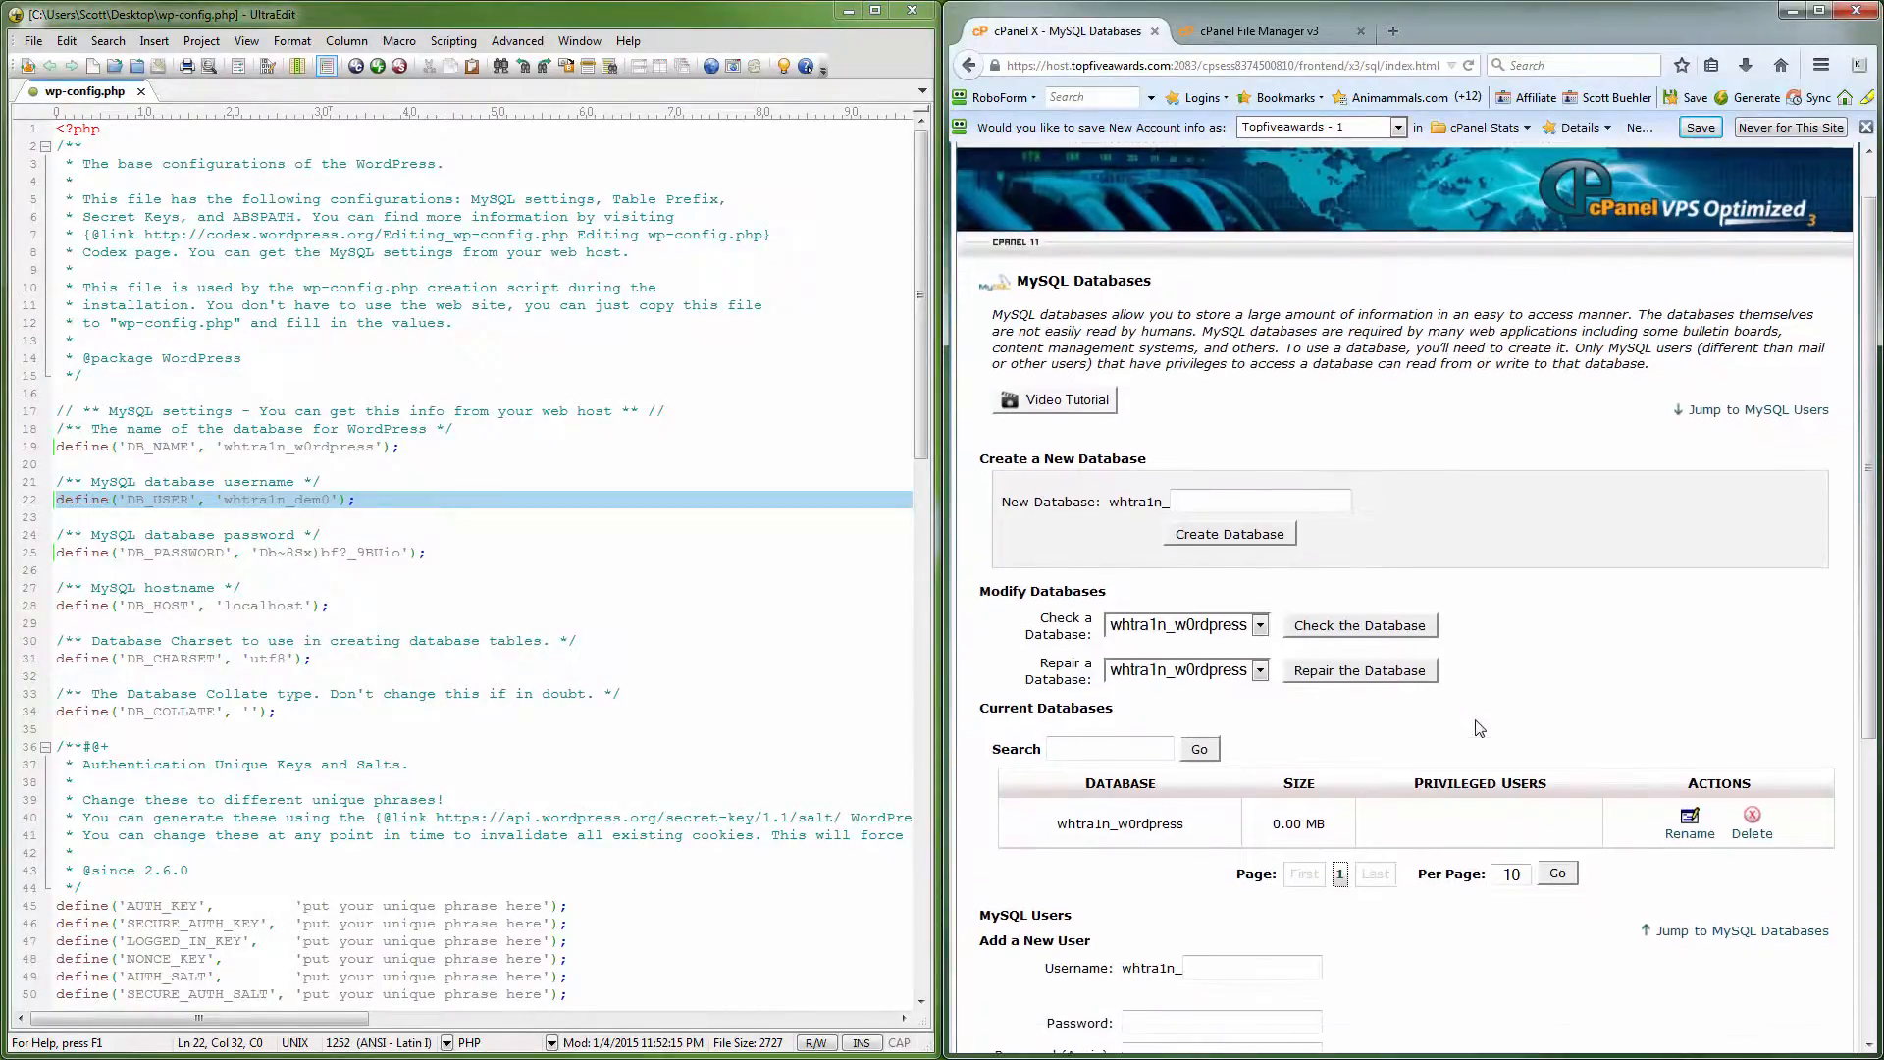
scroll(1479, 728, down, 8)
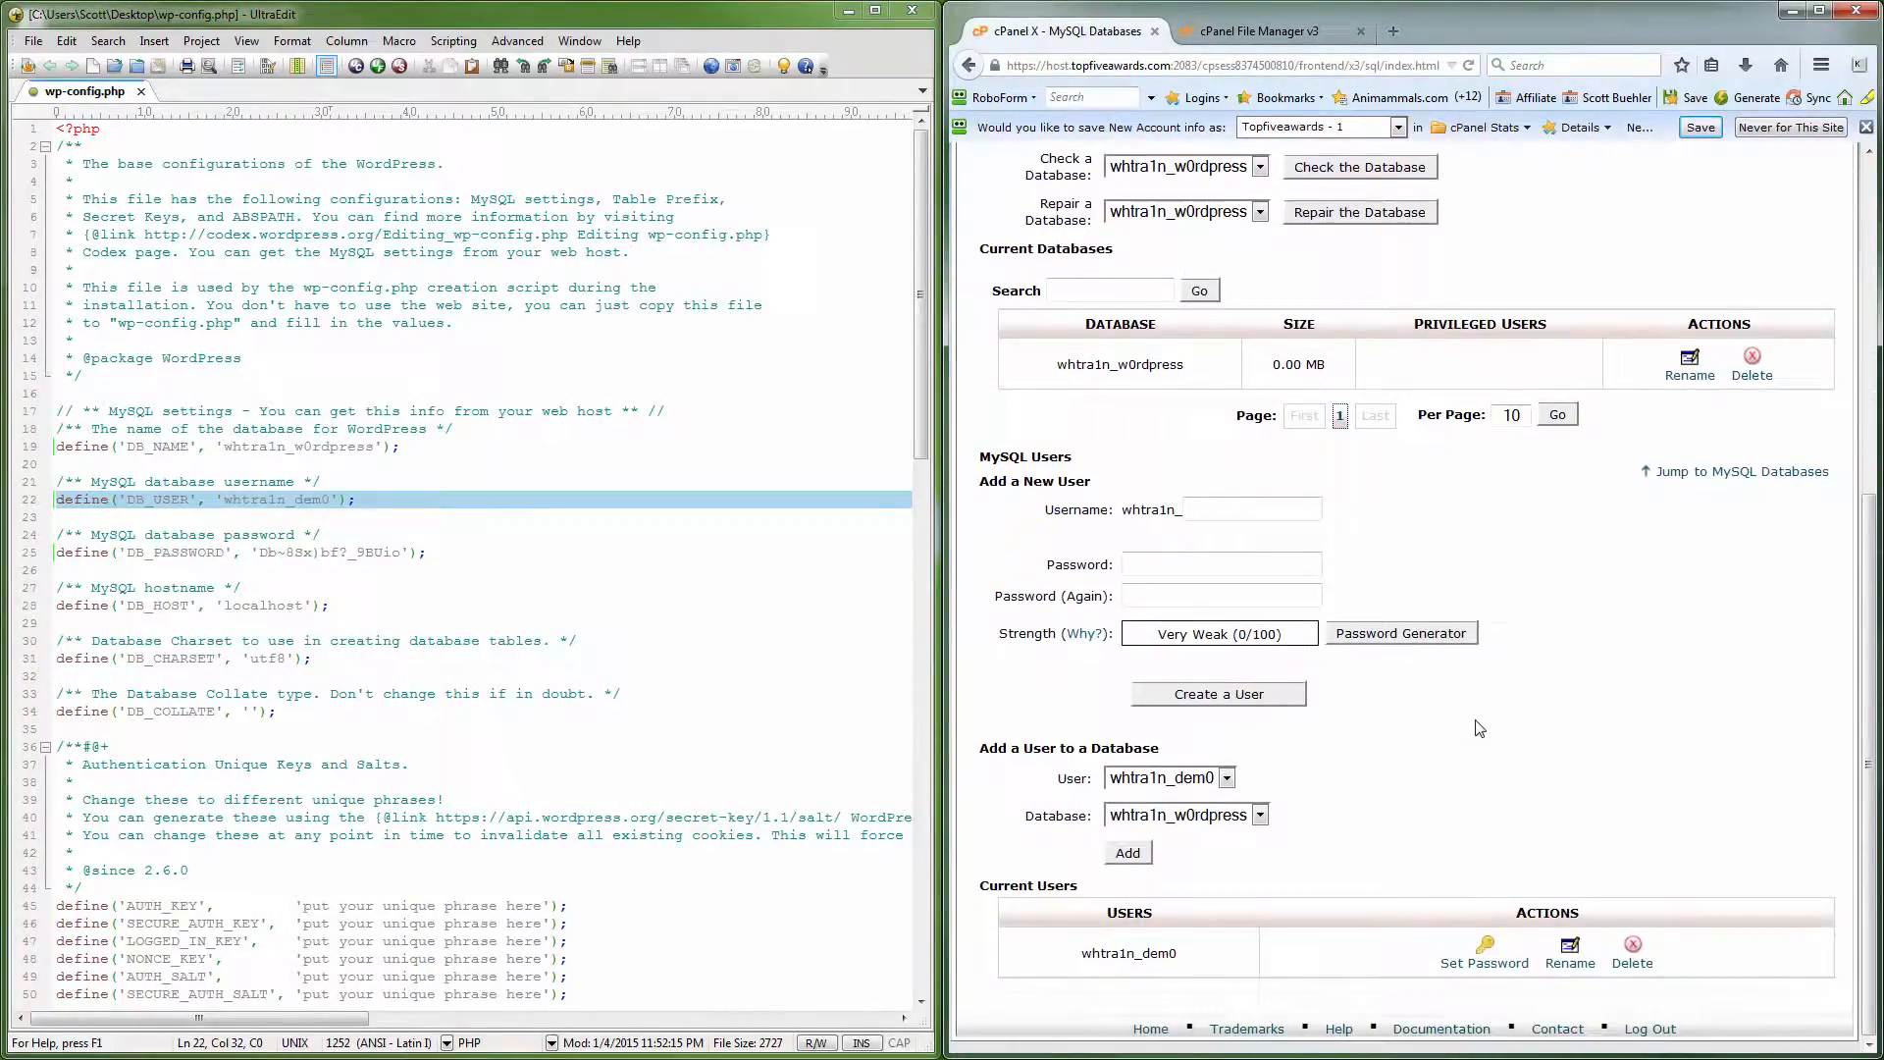
- Add the dem0 user to the w0rdpress database with all privileges and return to the MySQL Databases page
drag(981, 749, 1159, 750)
click(1248, 756)
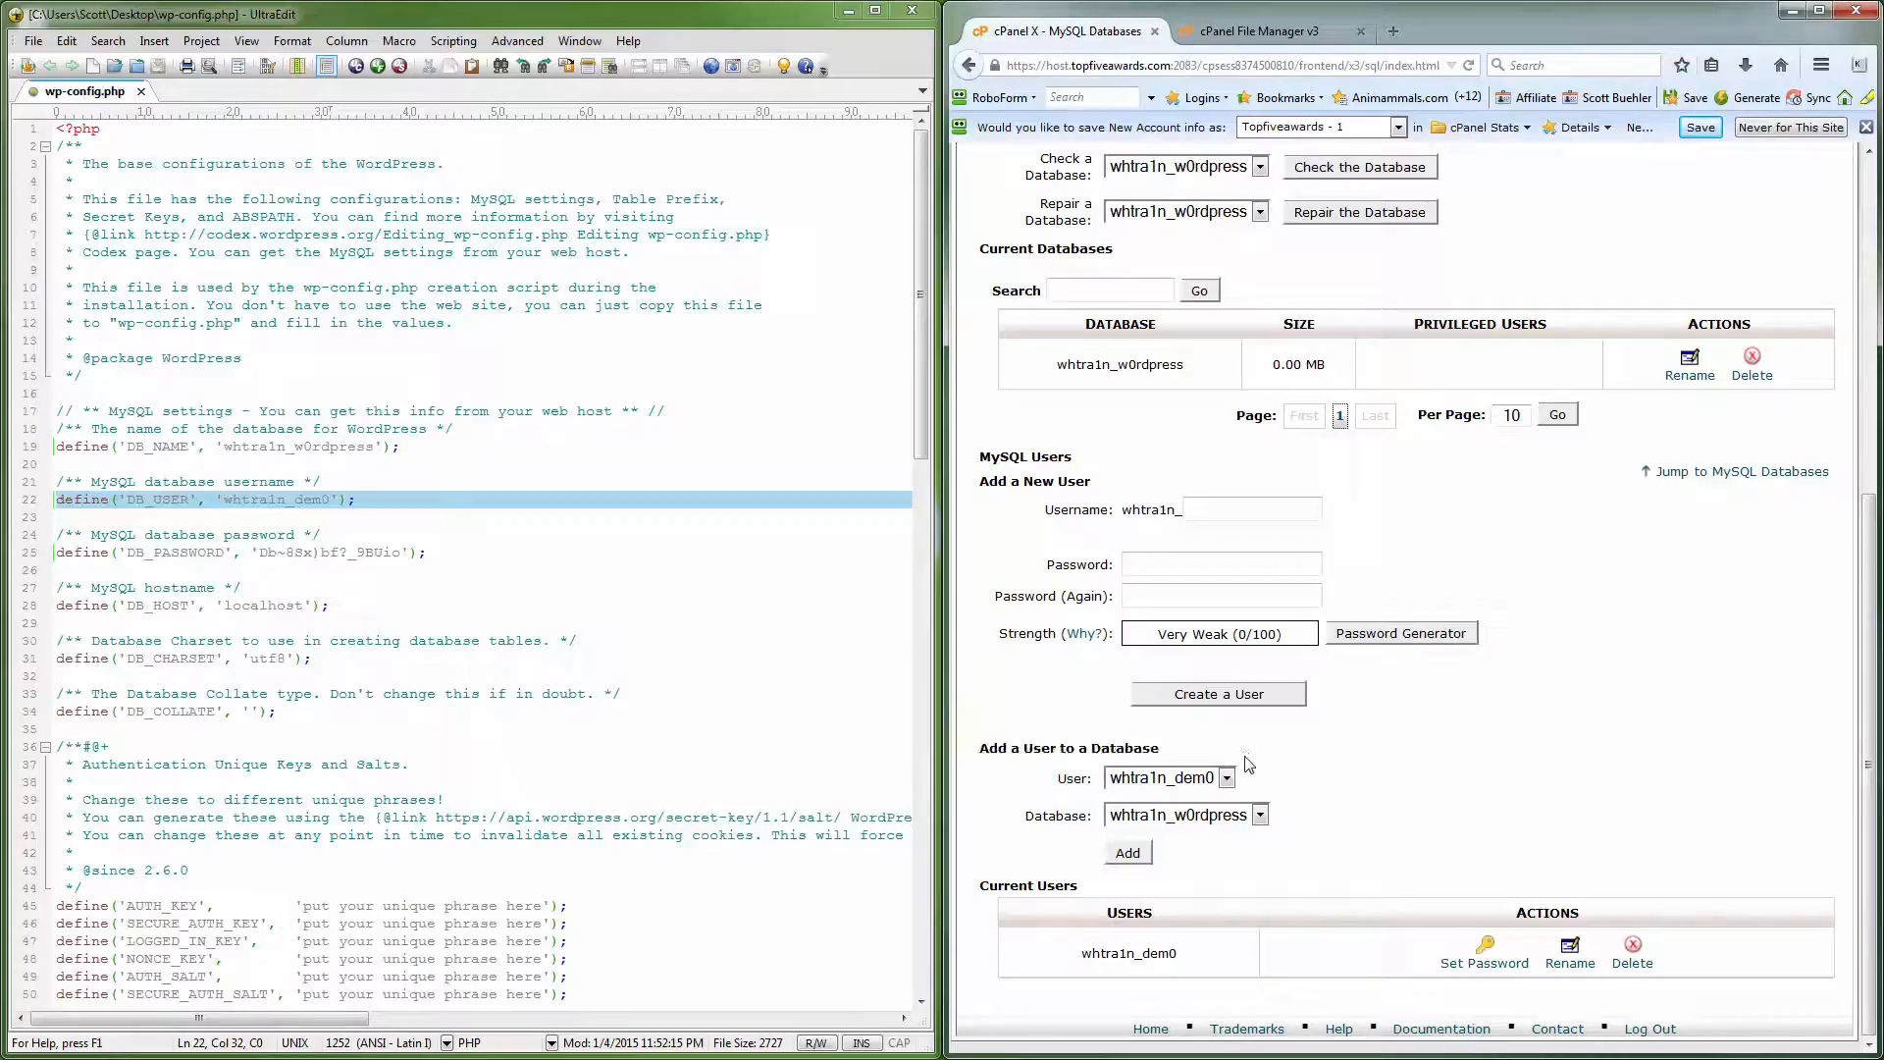
click(1129, 853)
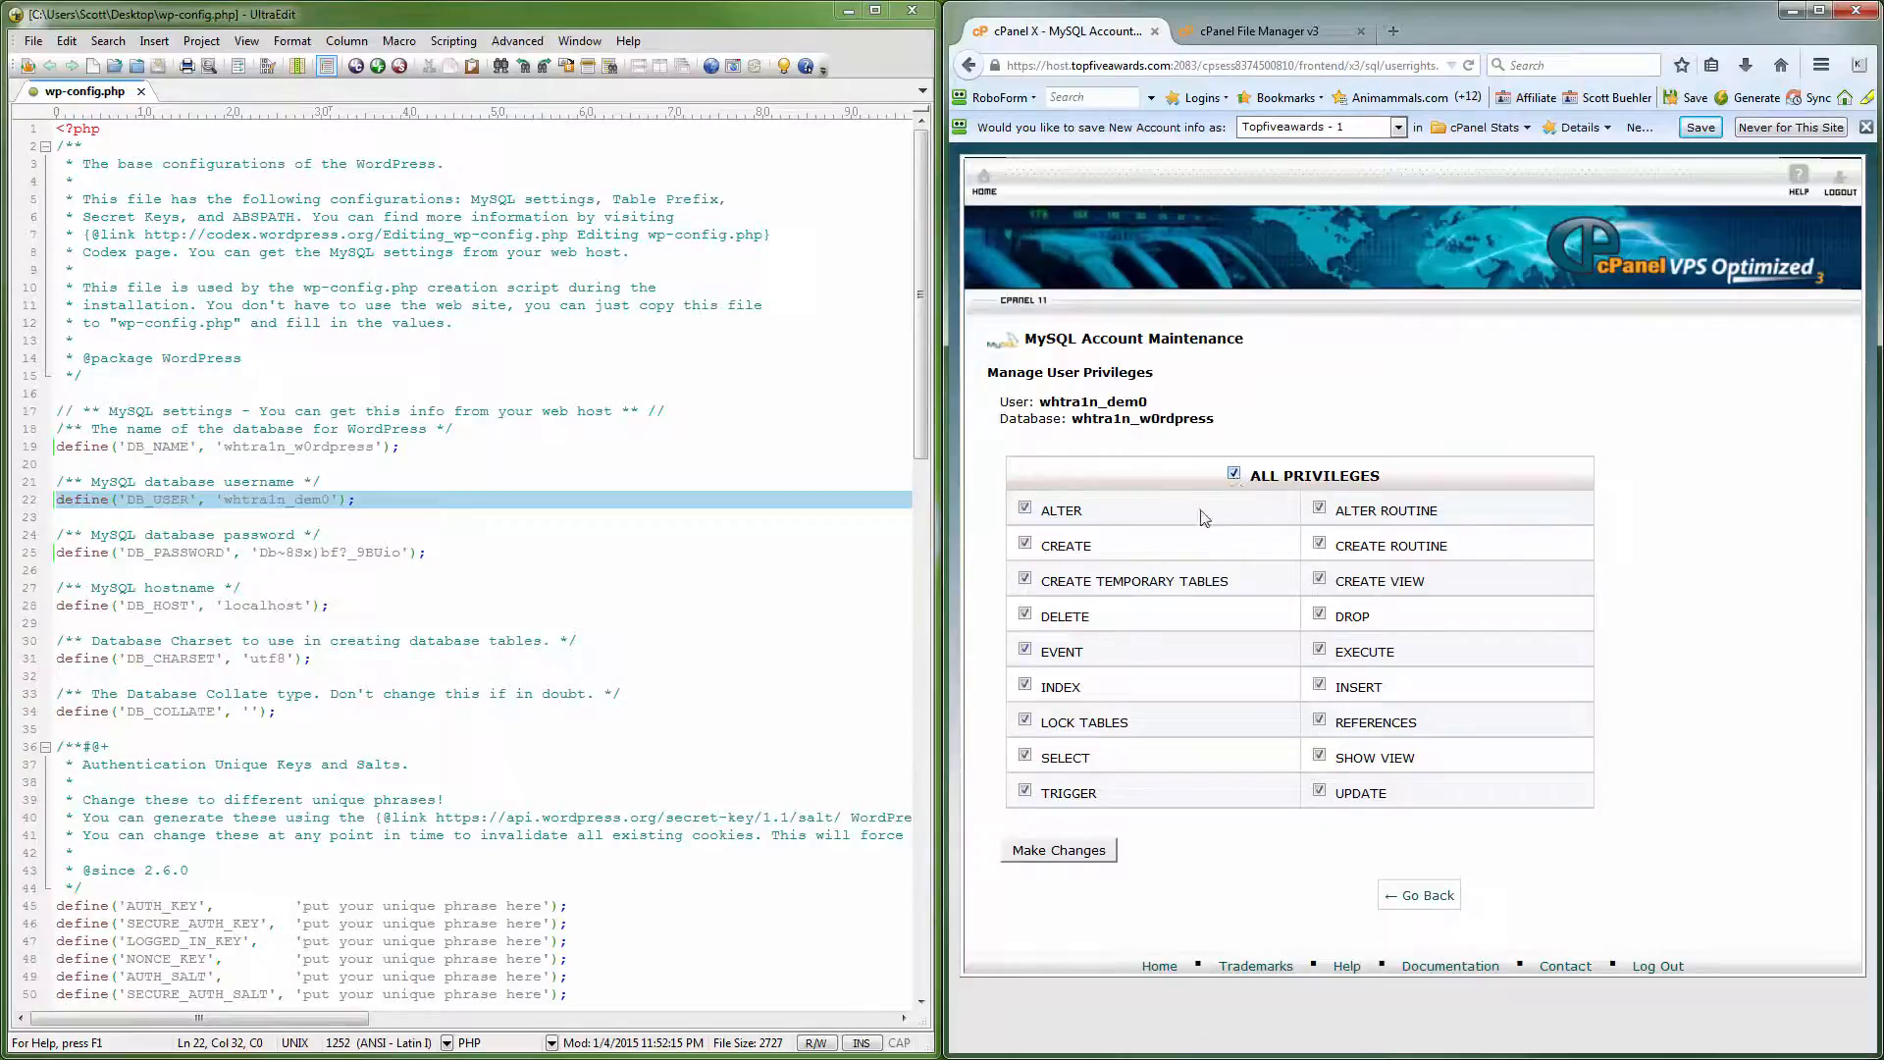
click(1048, 853)
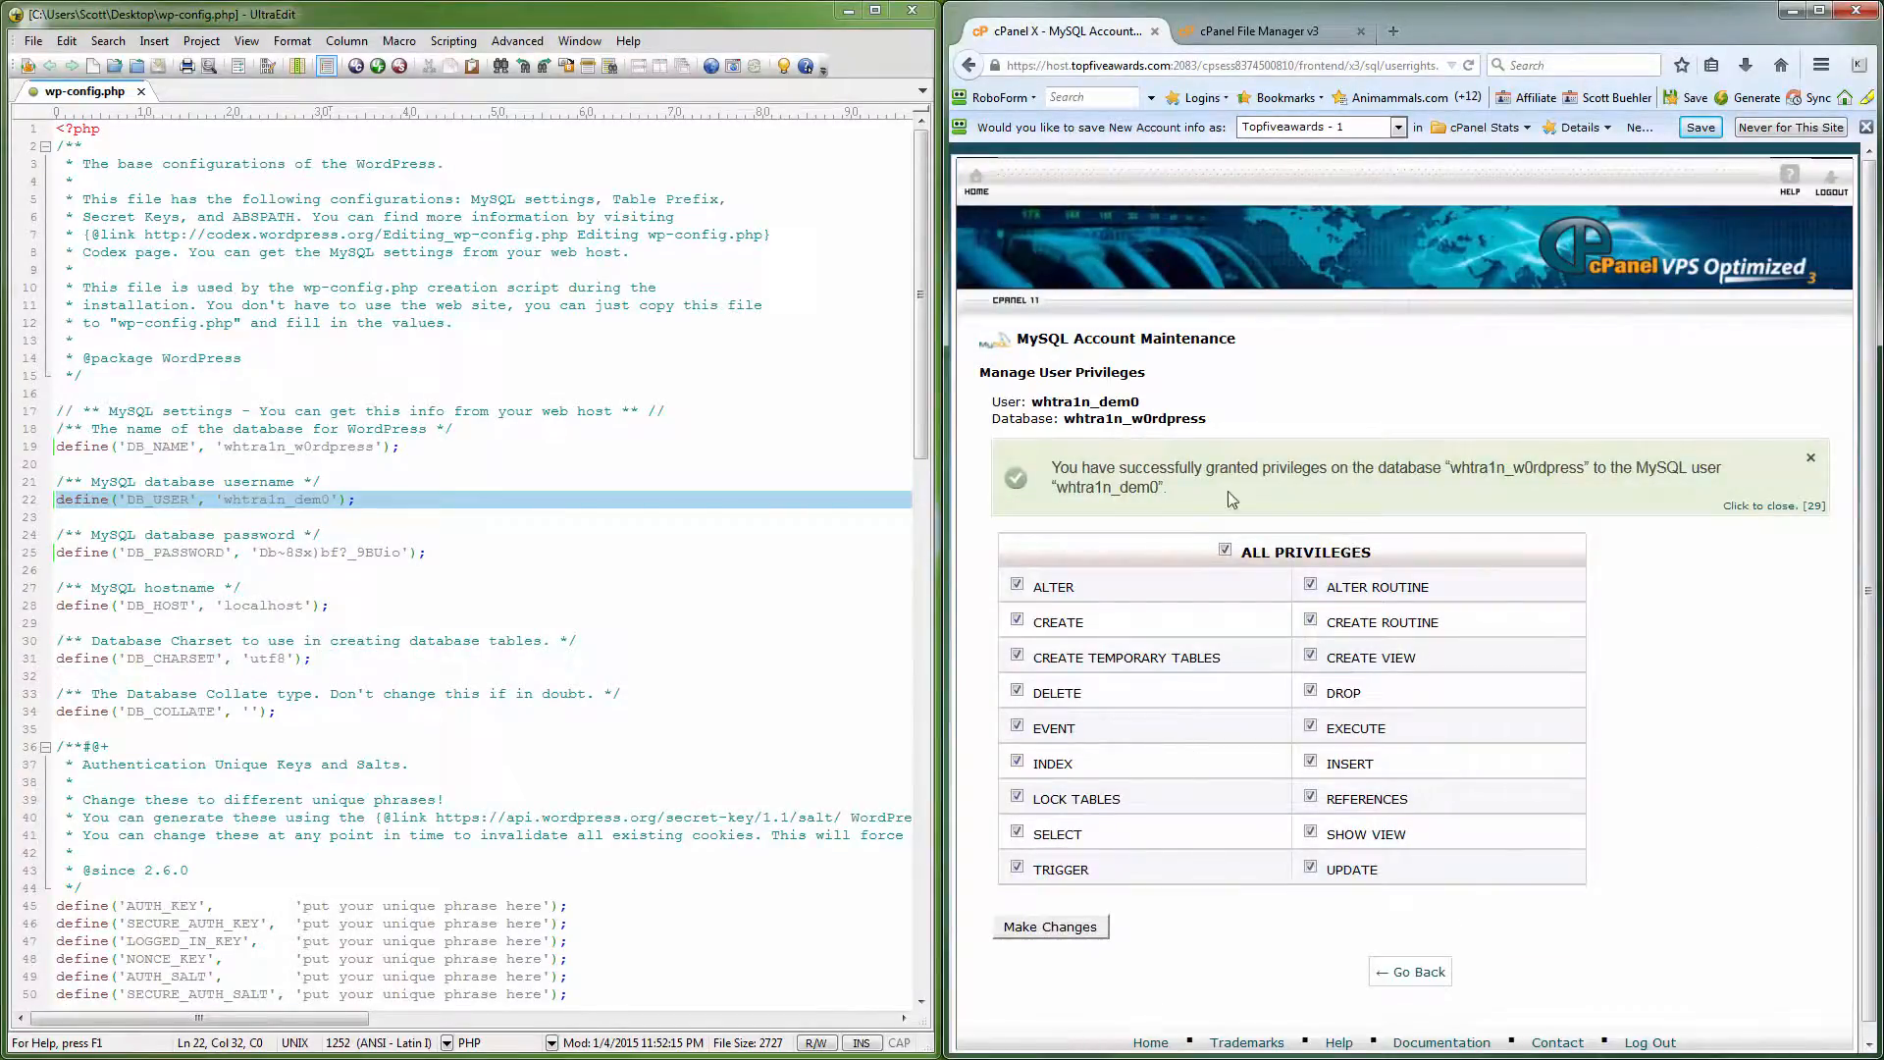
drag(1055, 467, 1178, 493)
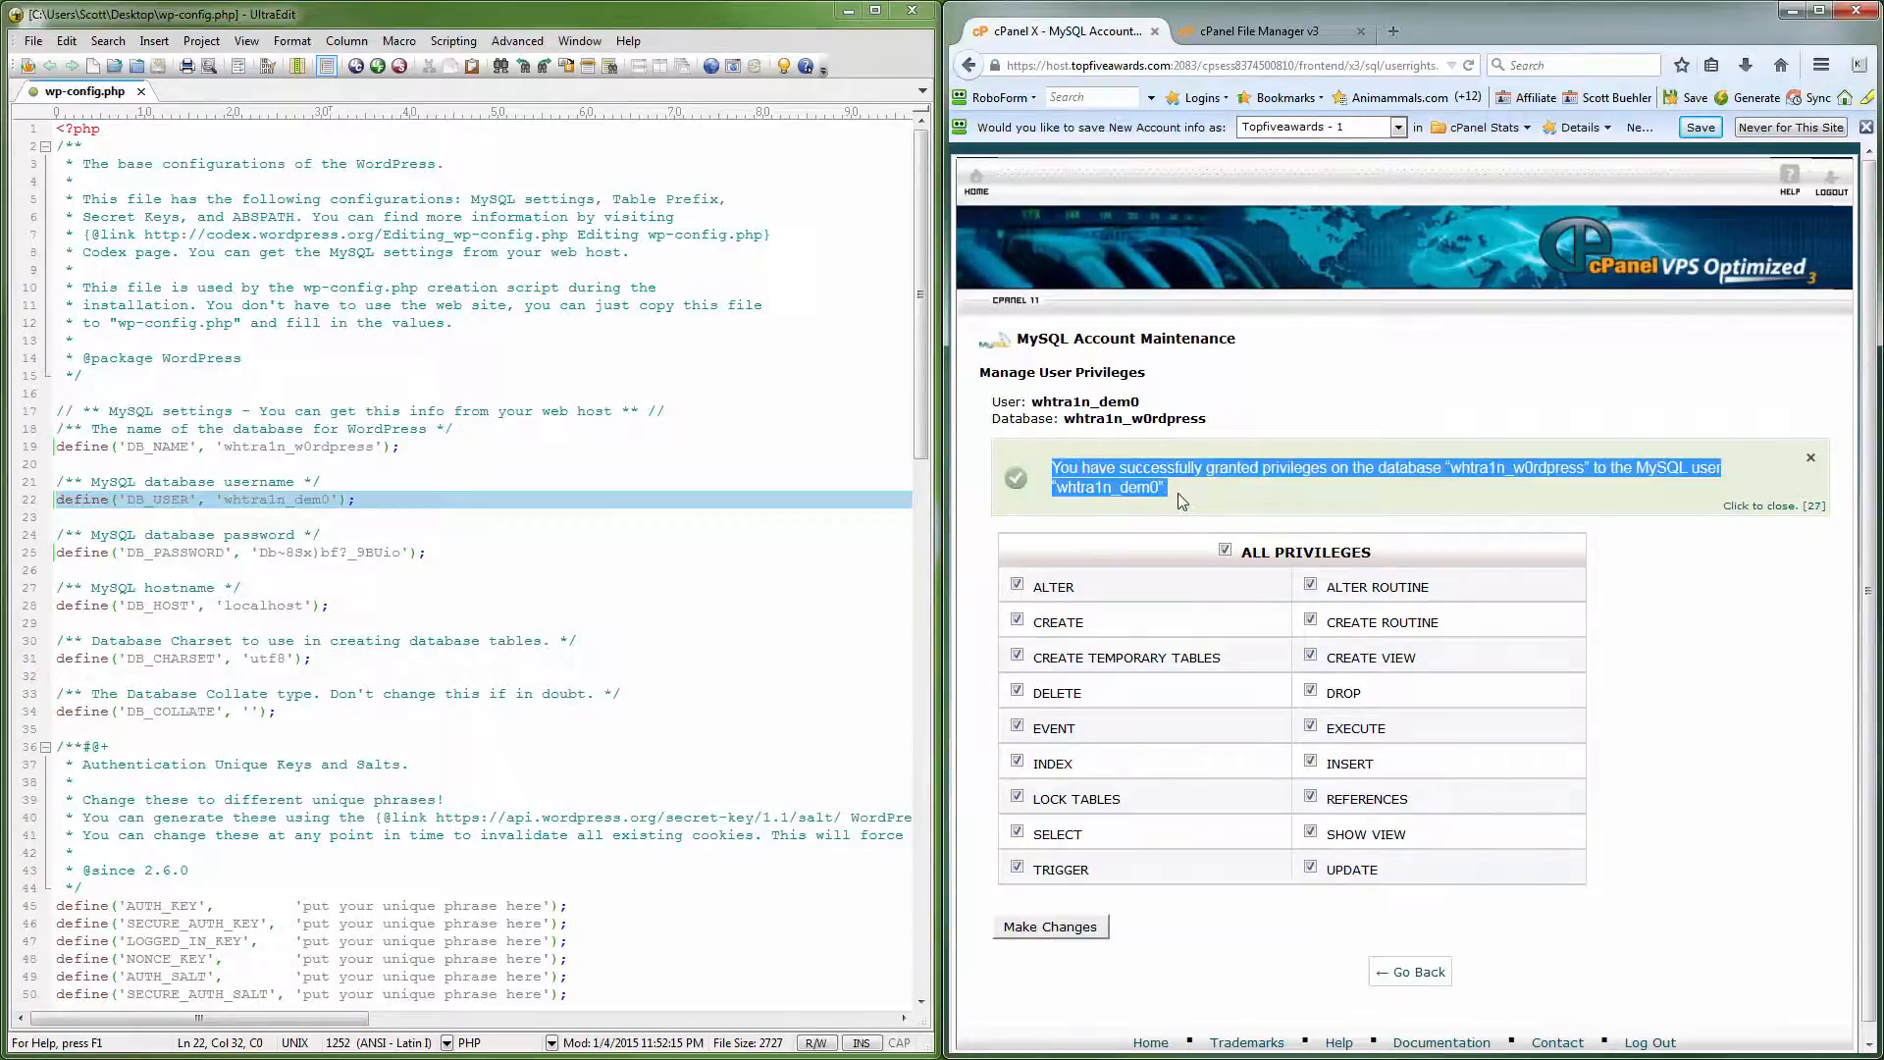
click(1405, 973)
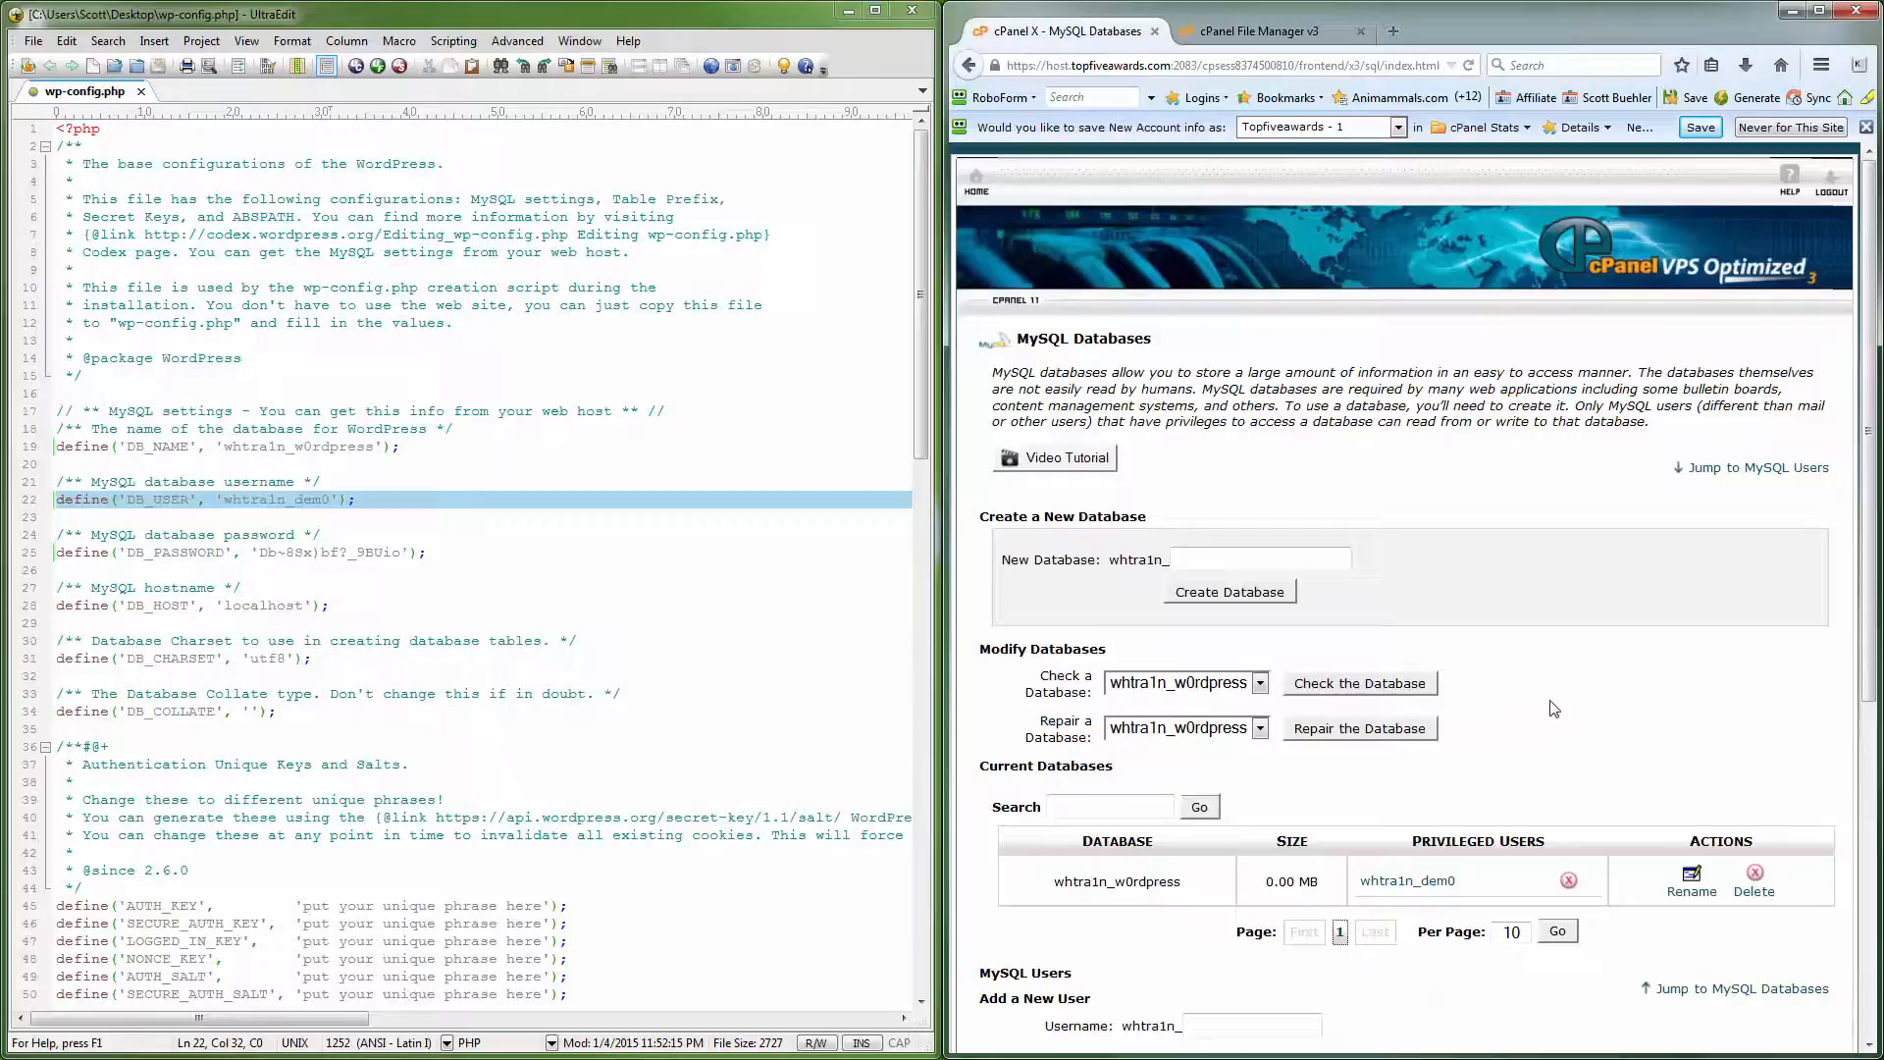
- Switch to the File Manager and delete wp-config-sample.php from public_html
click(1215, 34)
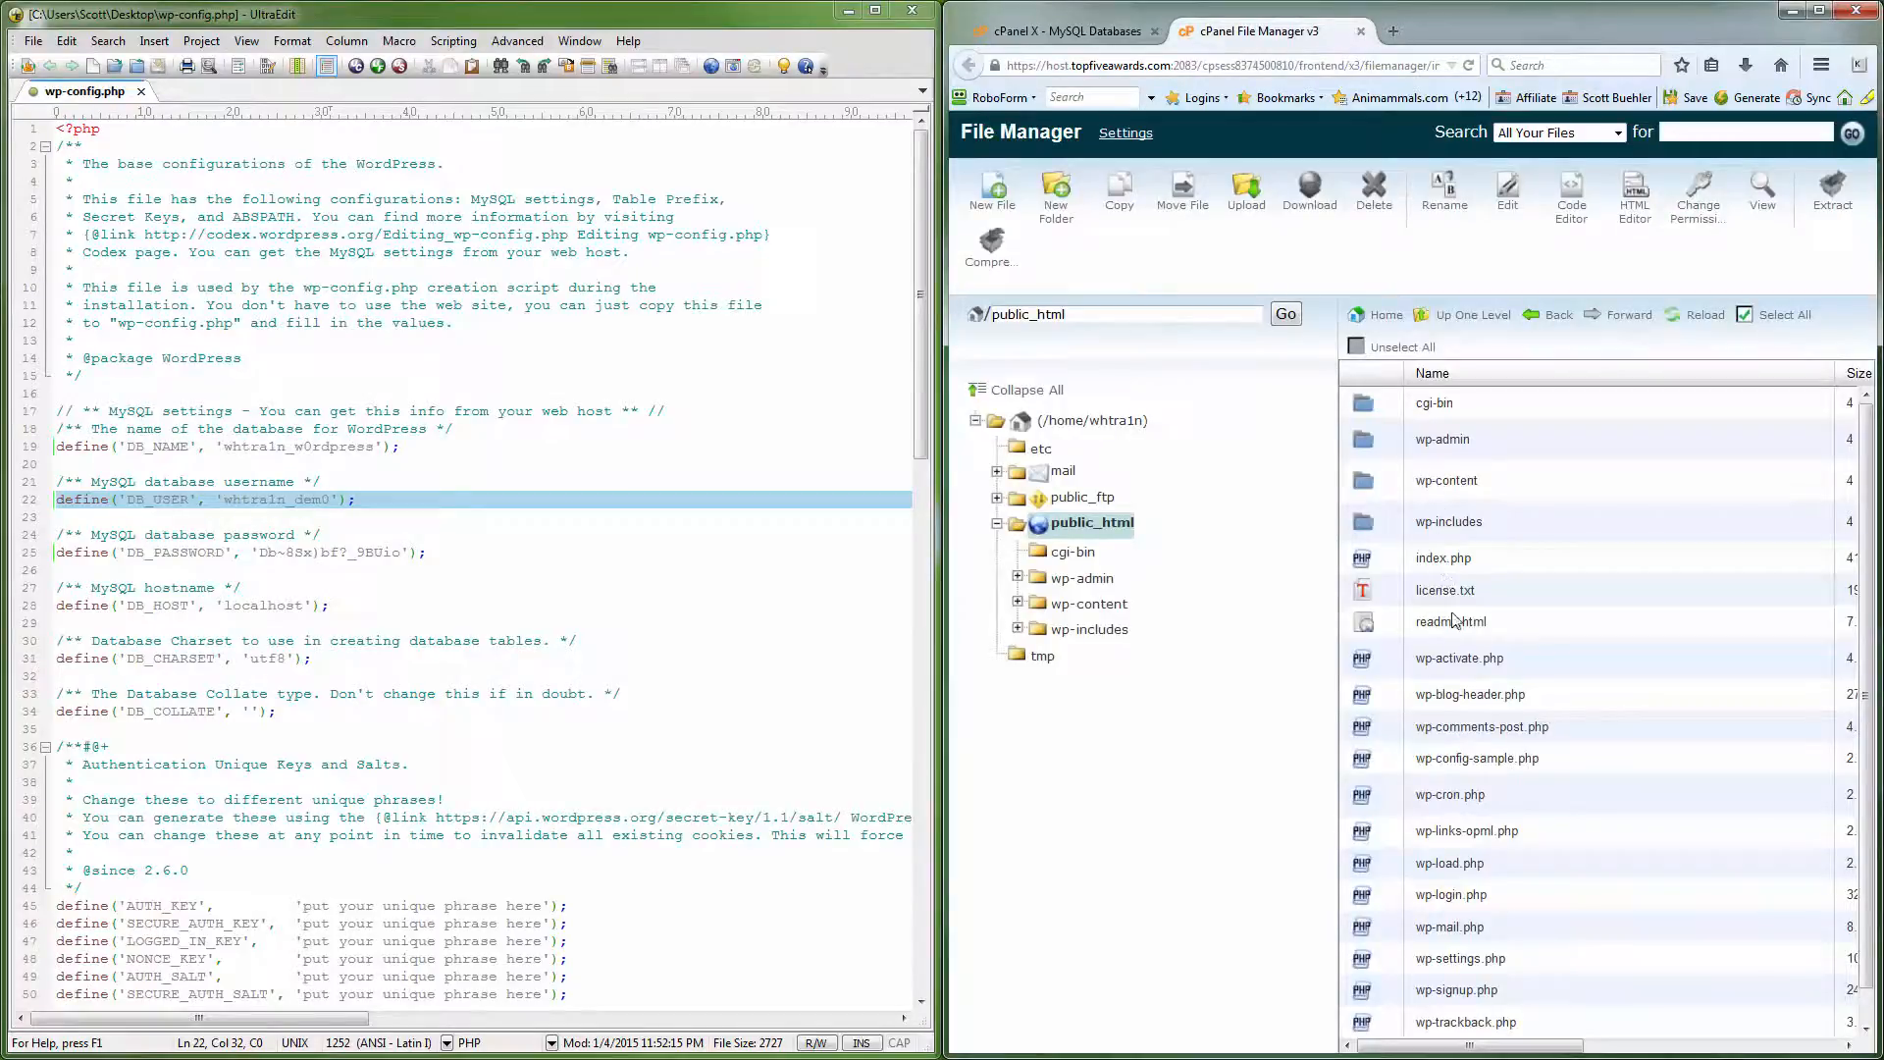
click(1549, 763)
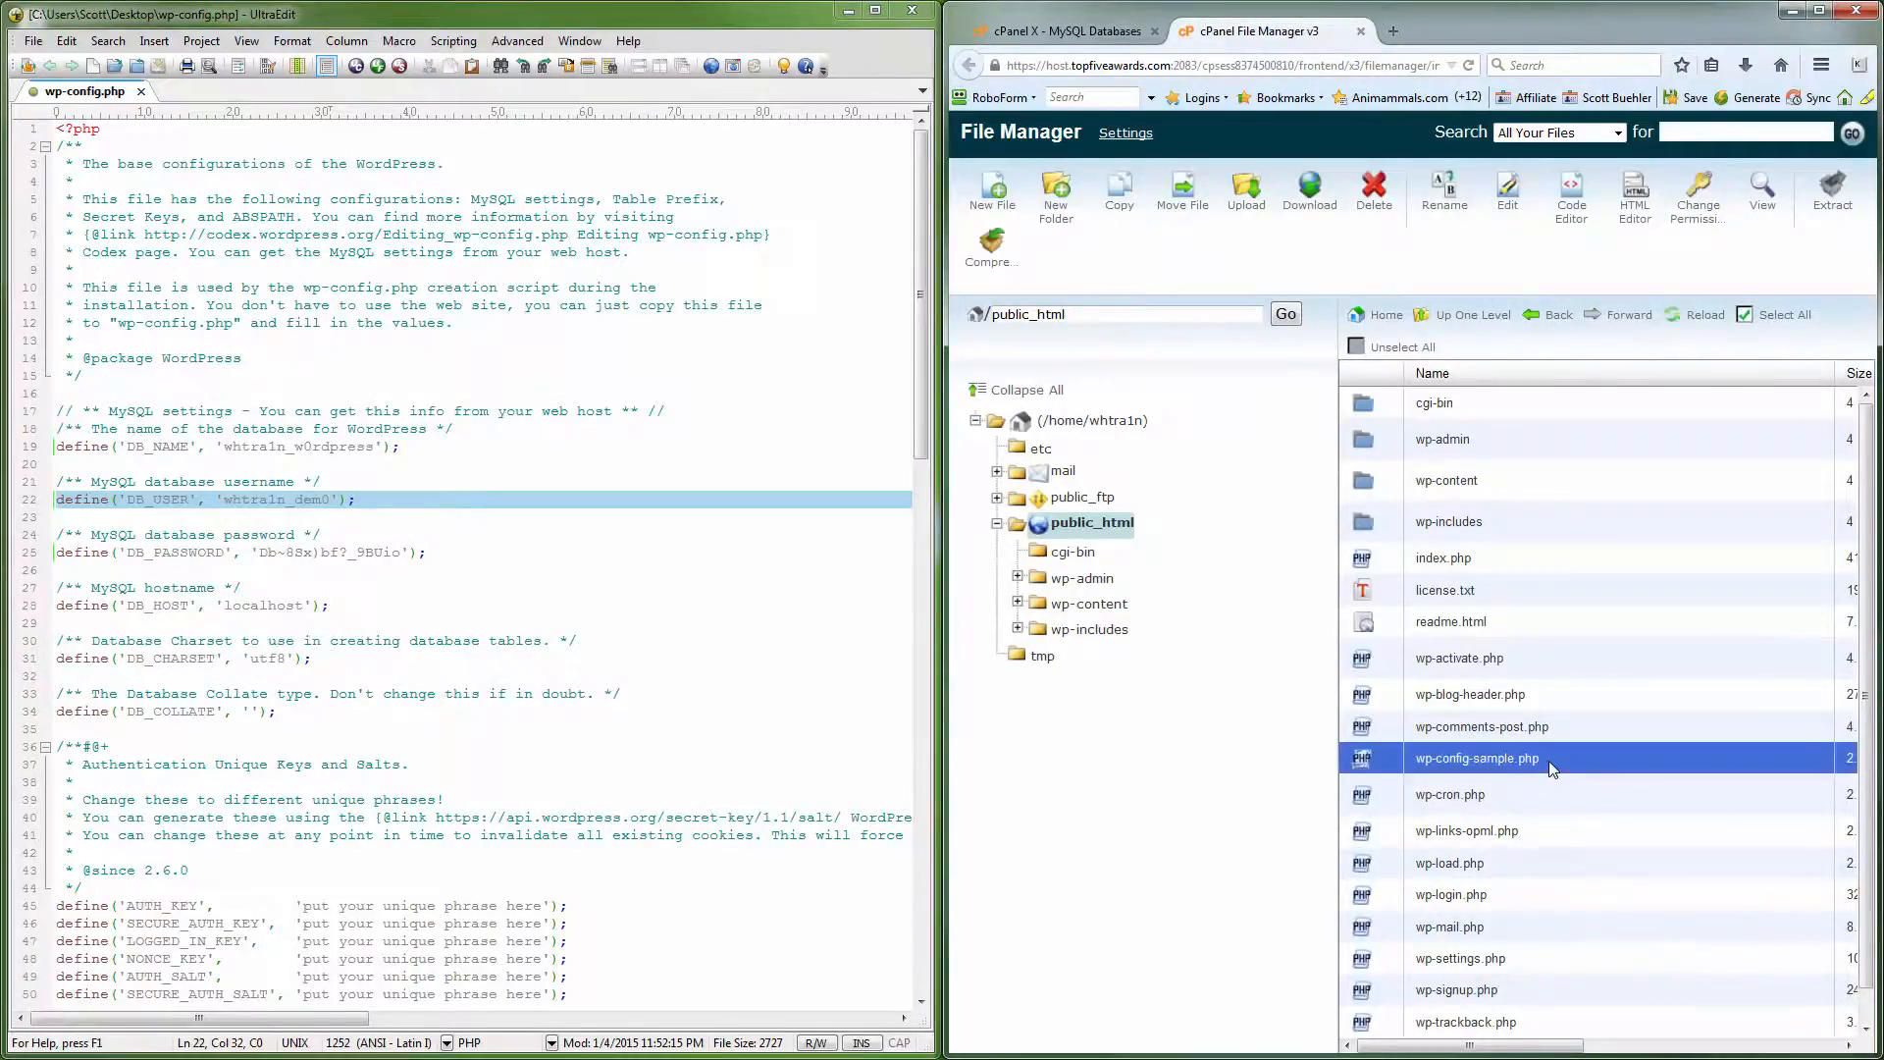
click(1375, 192)
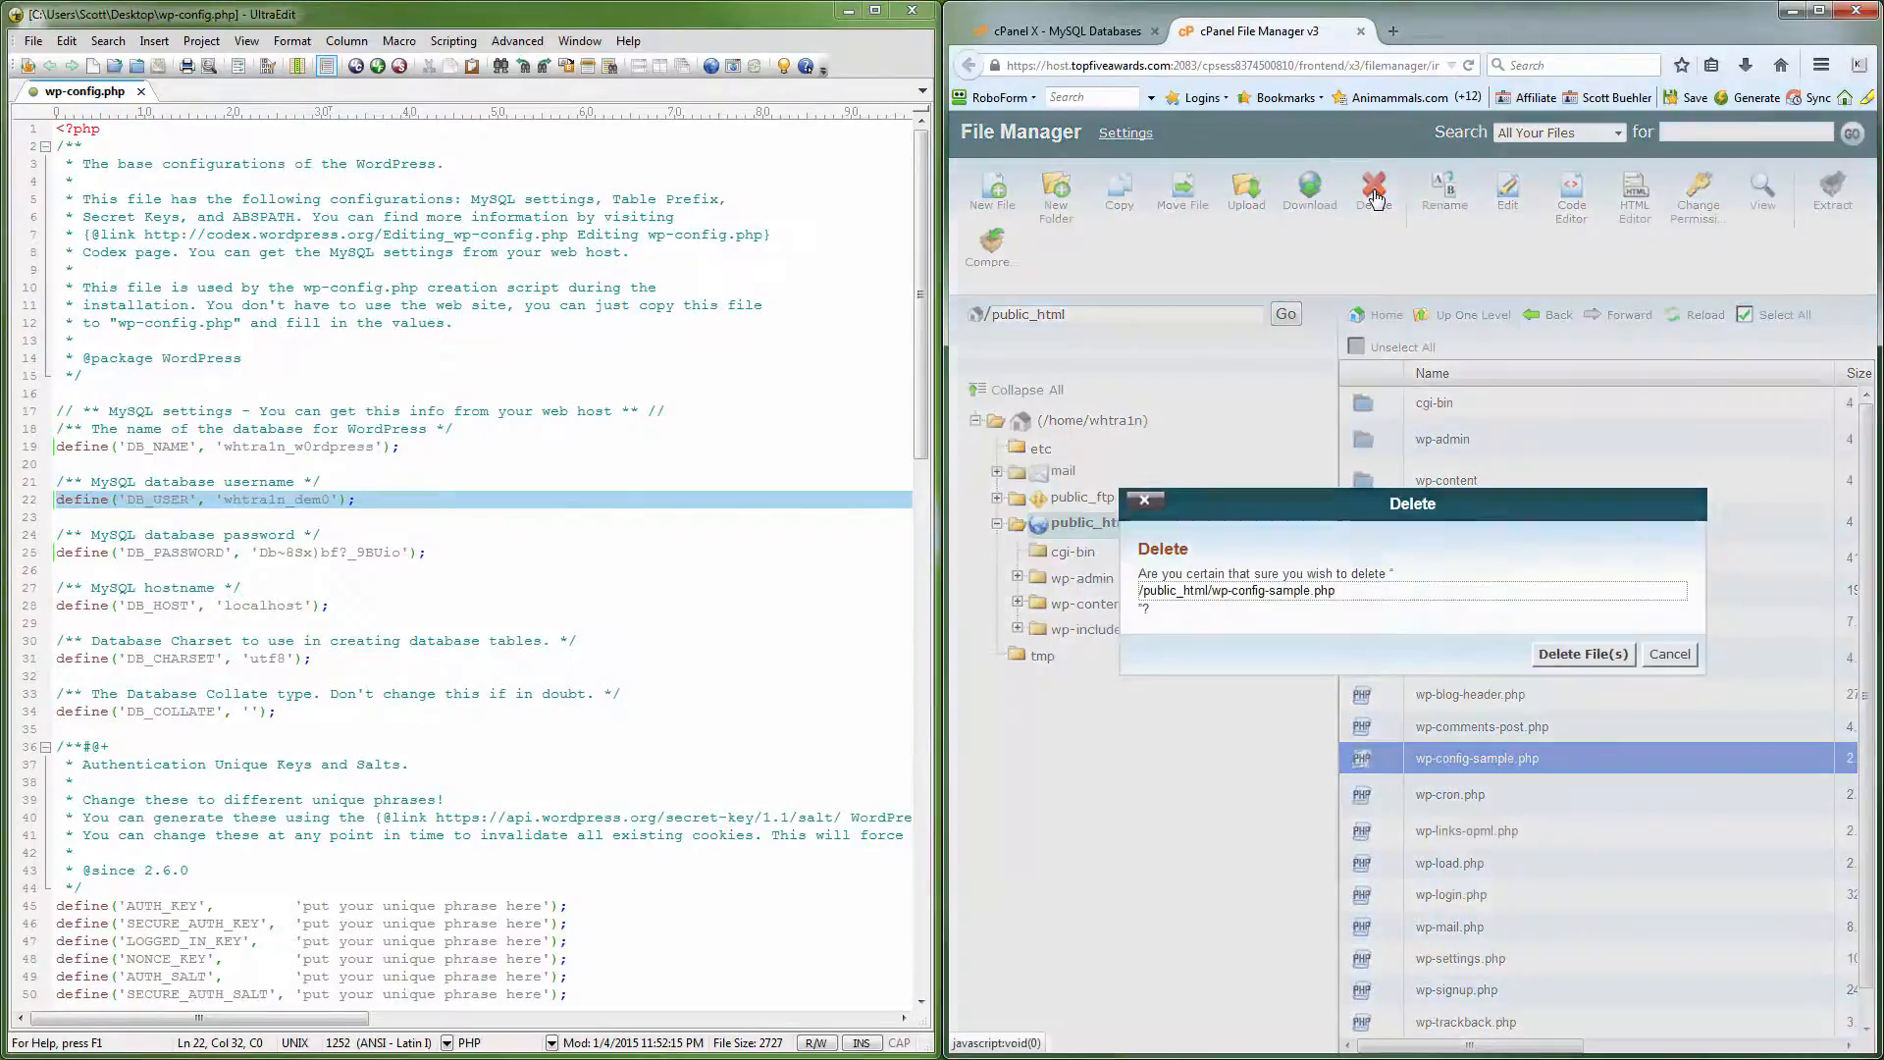
click(1582, 654)
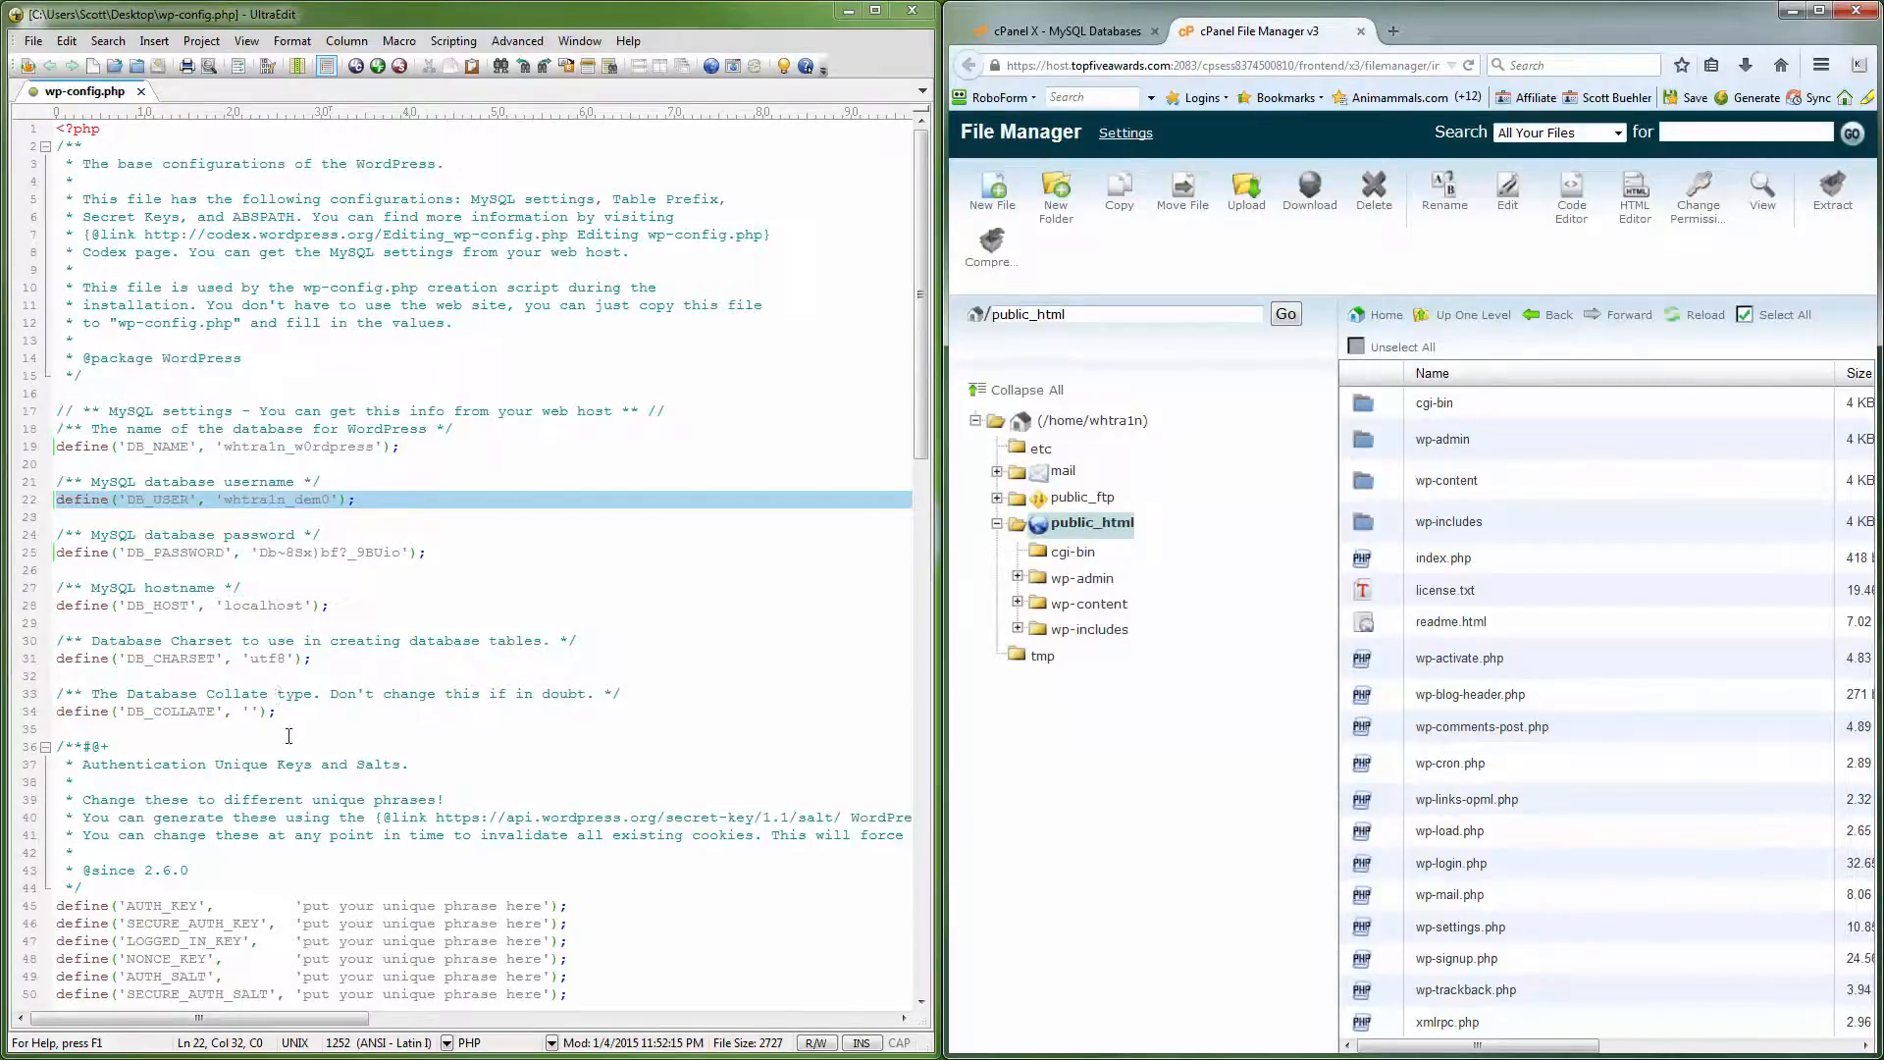
click(402, 835)
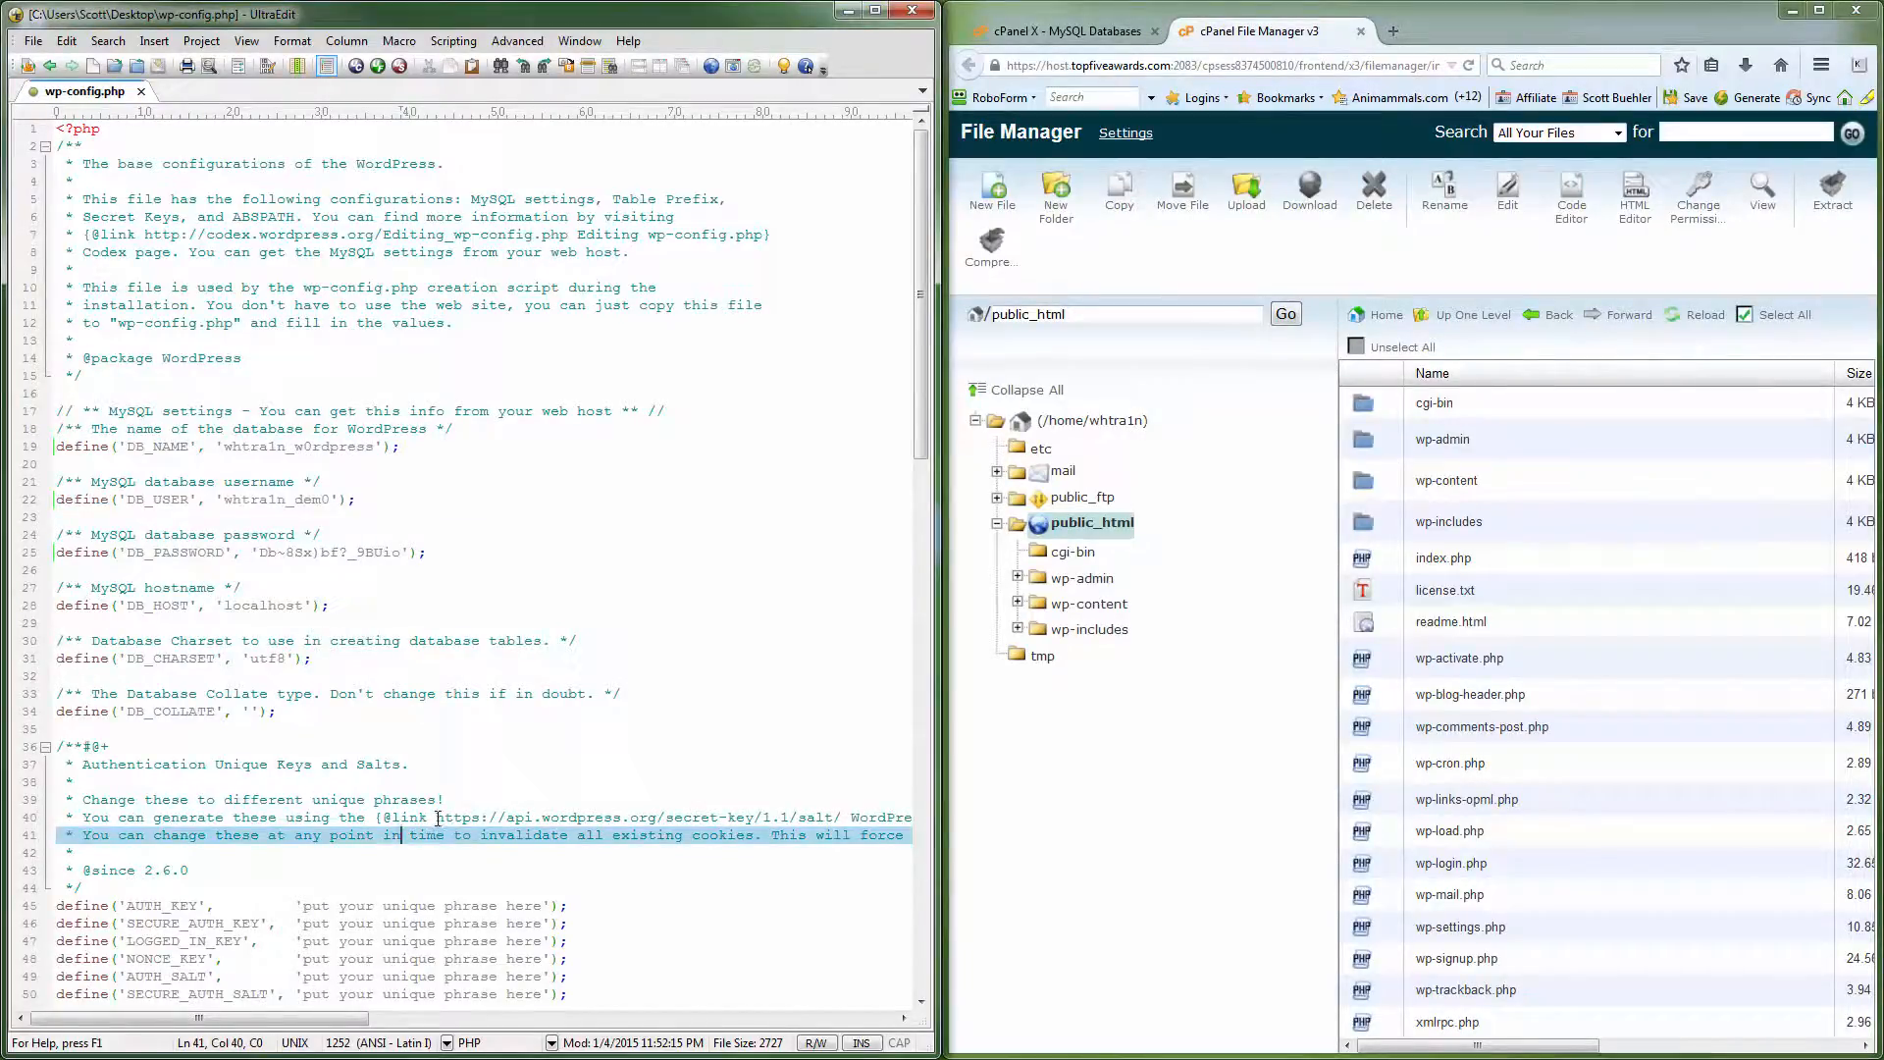
drag(438, 818, 846, 822)
right_click(841, 821)
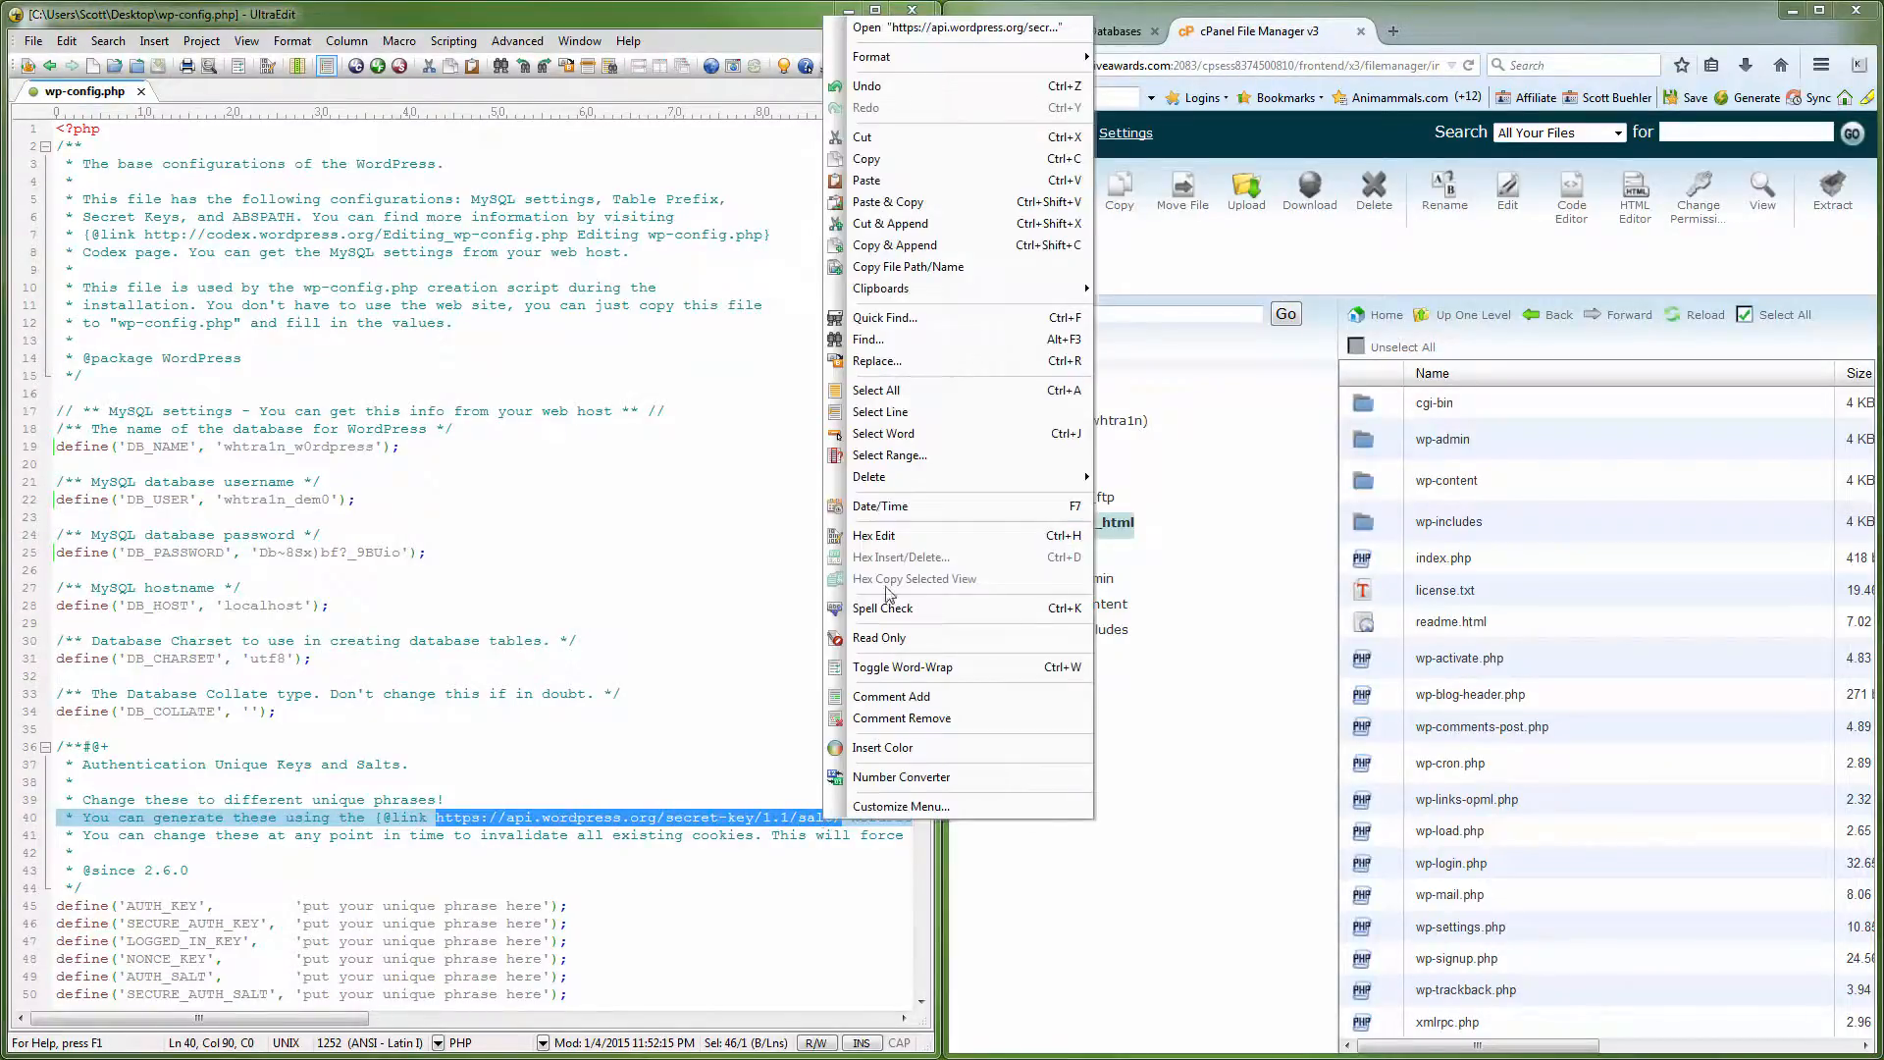
click(916, 166)
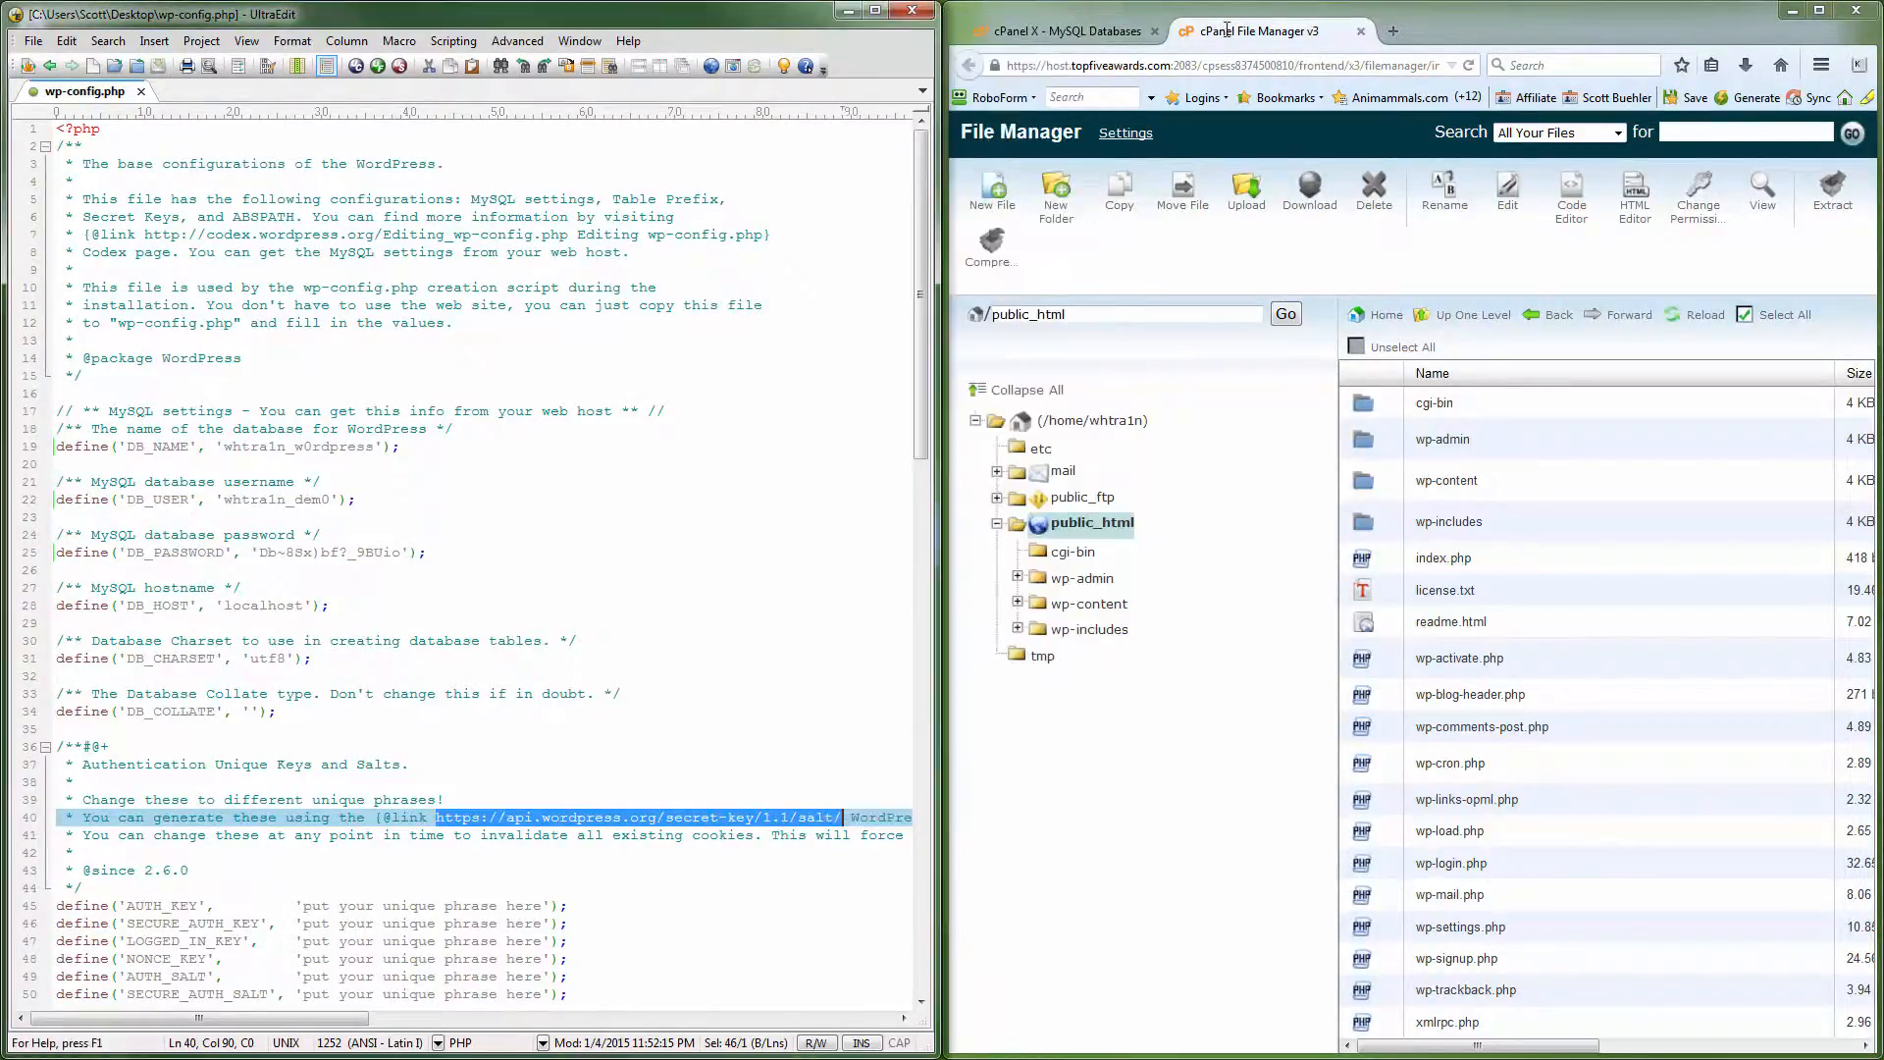
click(1394, 33)
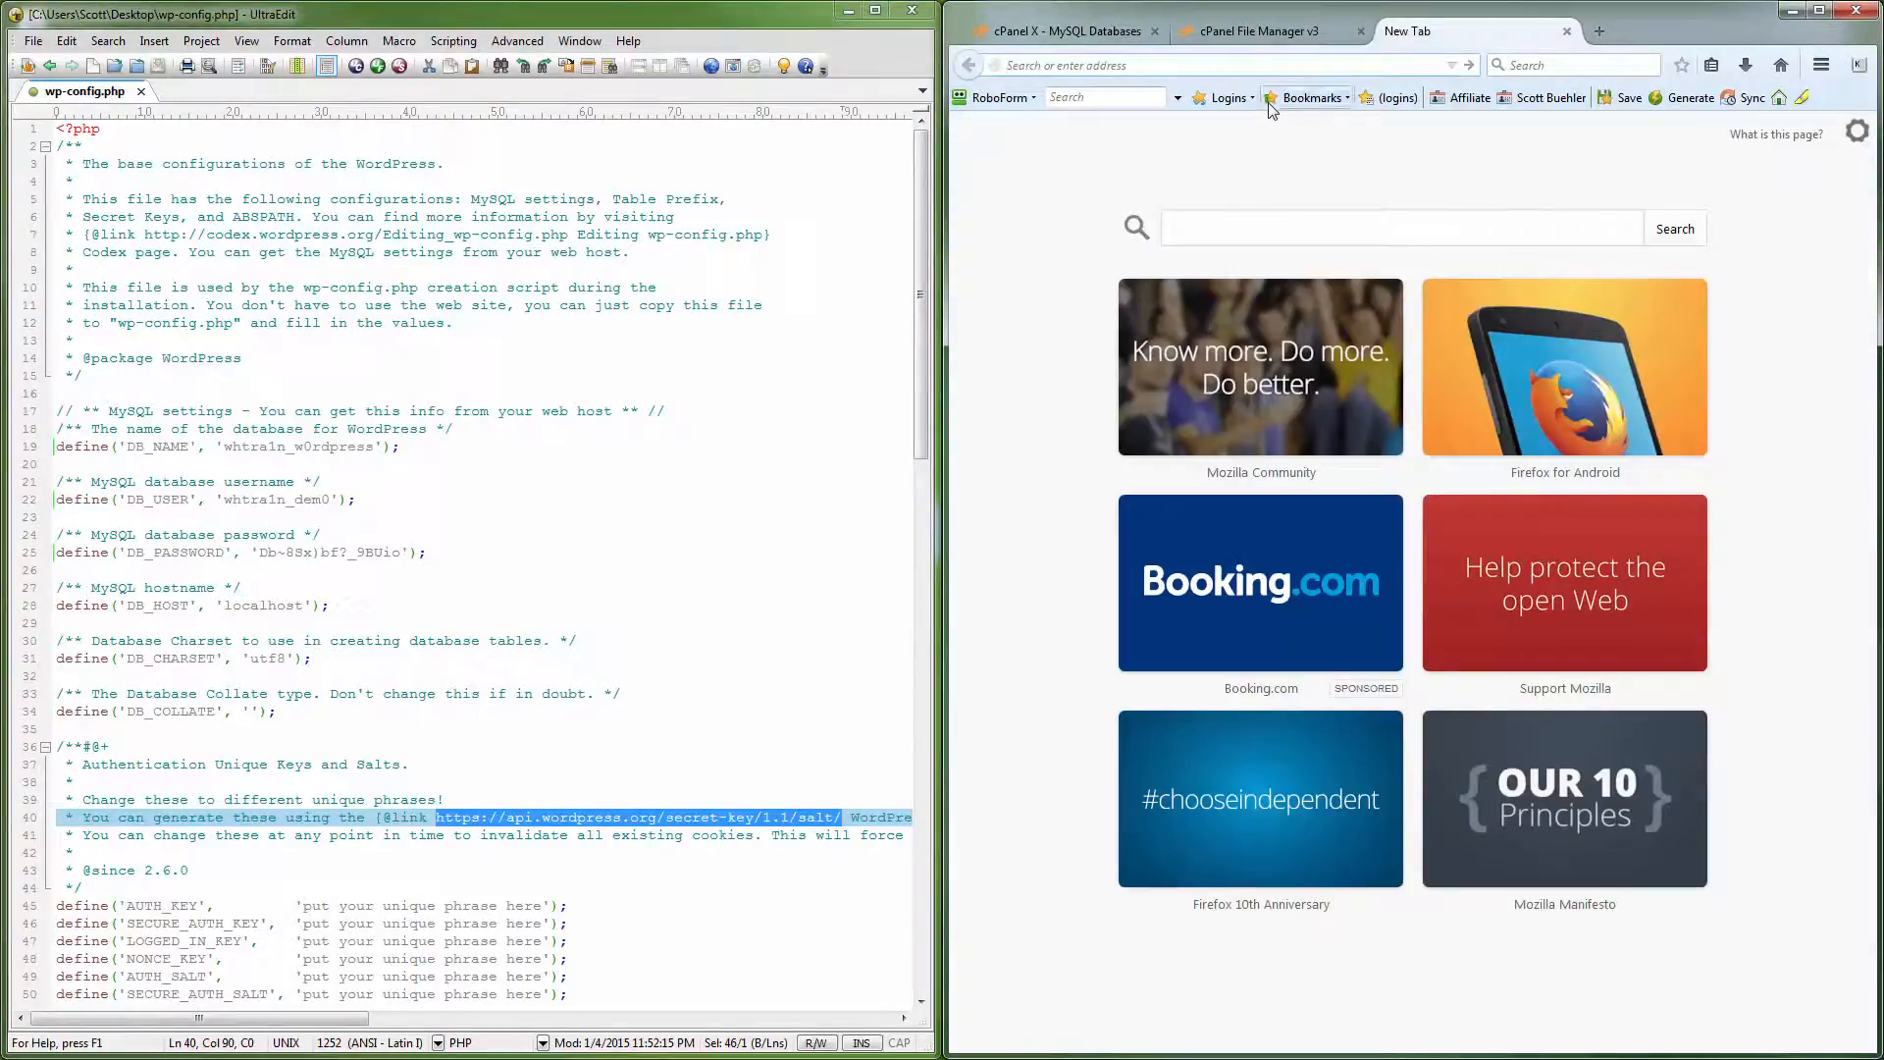
key(ctrl+v)
key(Return)
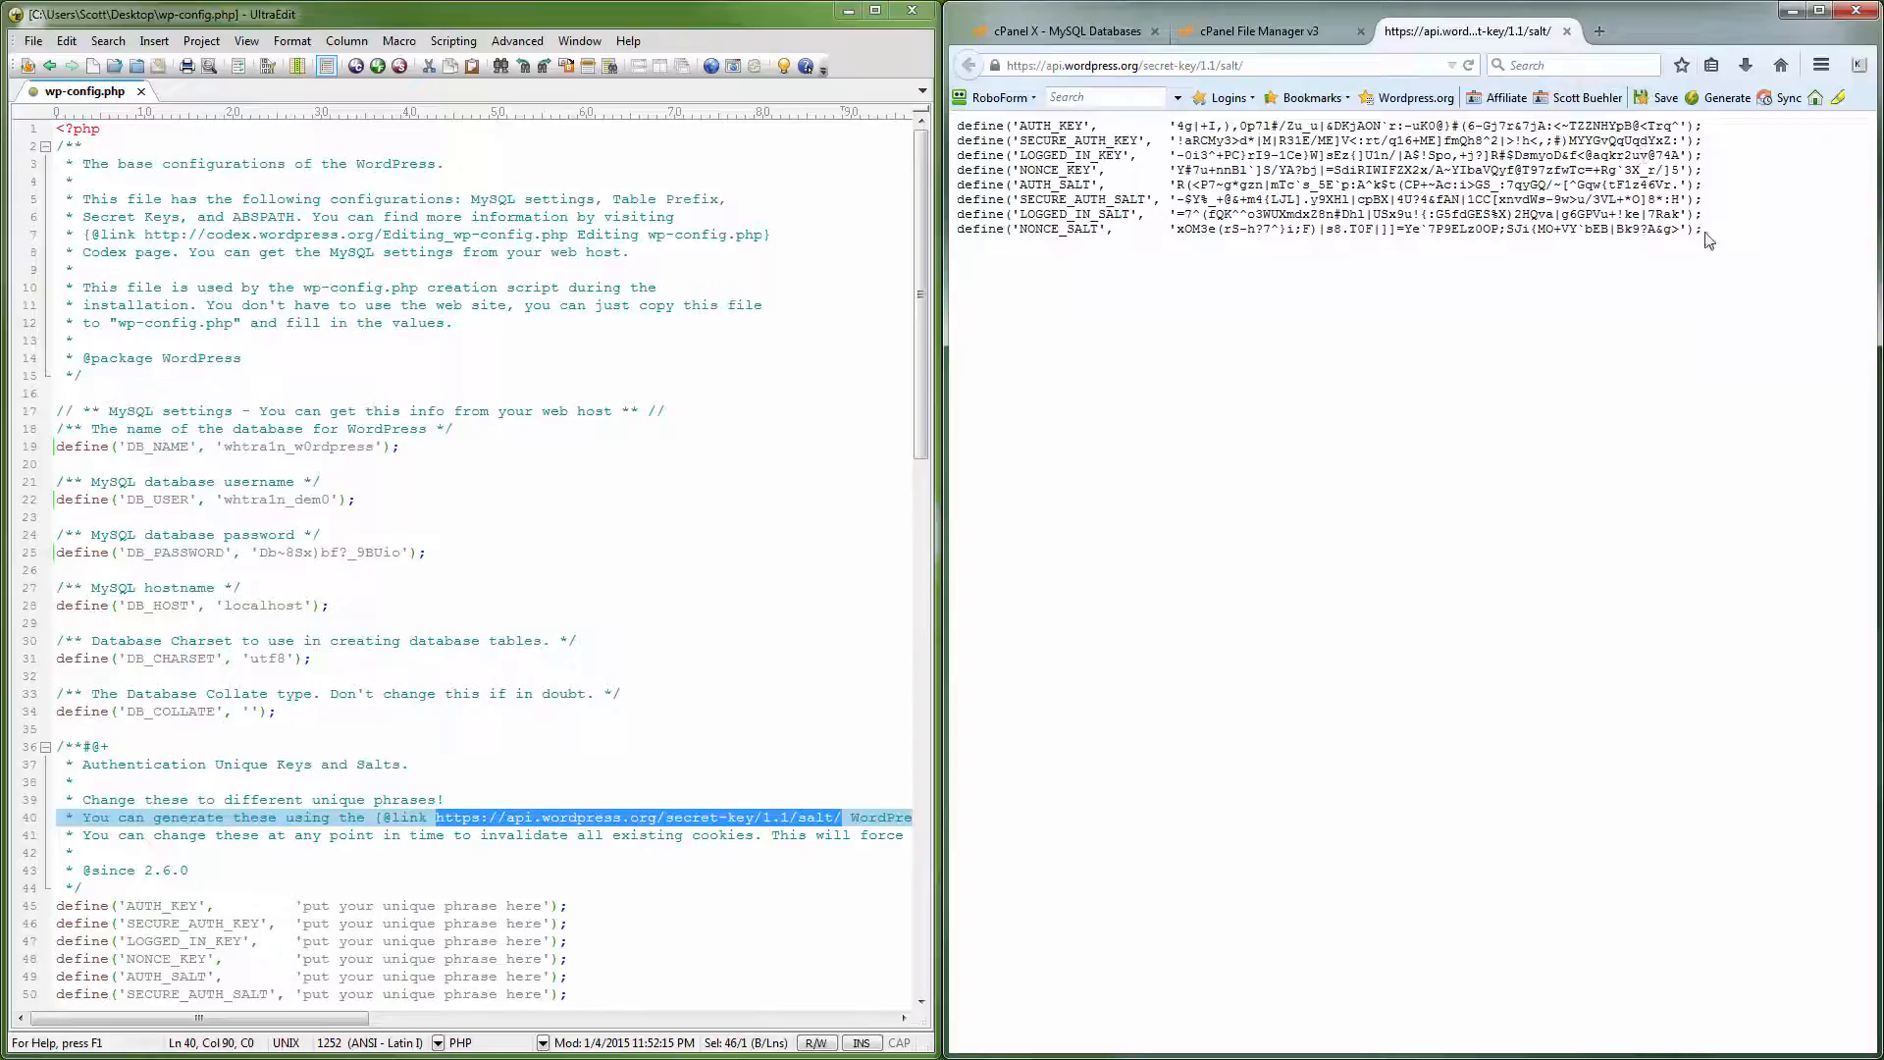
- Copy all generated authentication keys and salts and paste them over the eight placeholder define lines, AUTH_KEY to NONCE_SALT, in wp-config.php
drag(1708, 233, 965, 125)
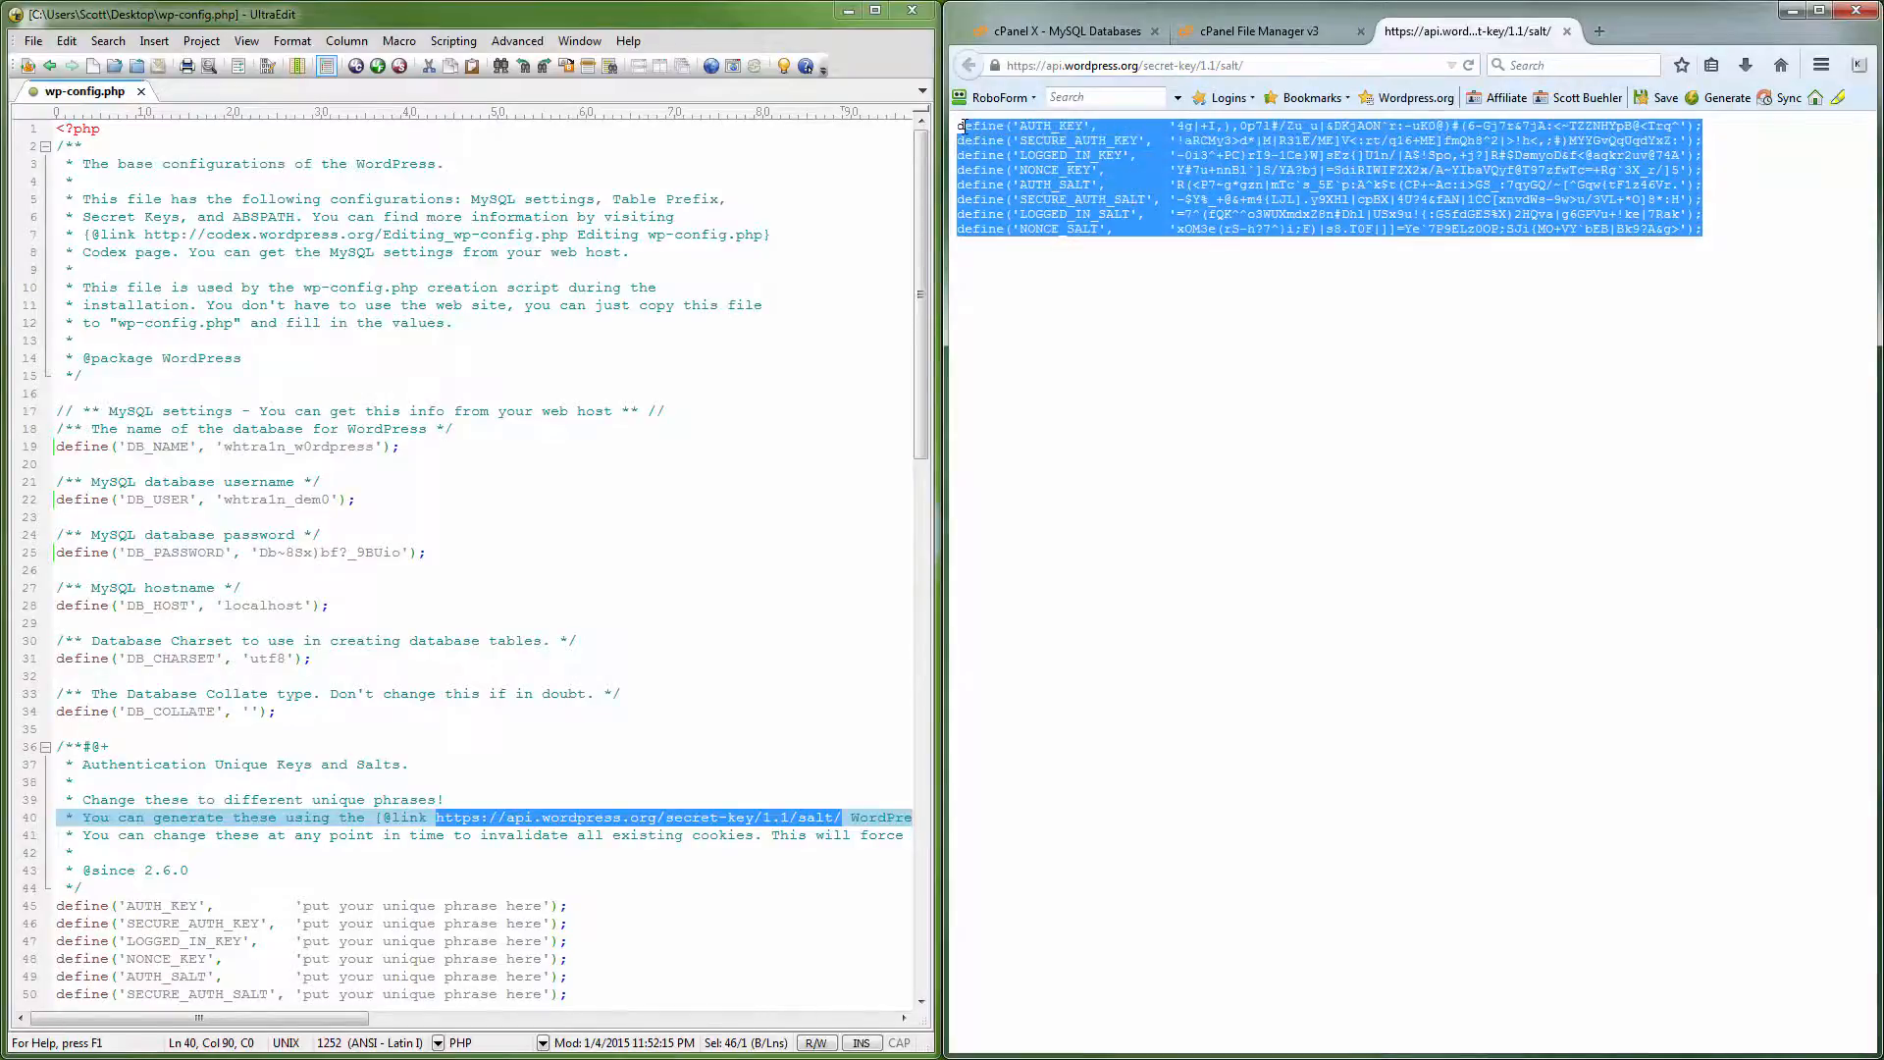
right_click(970, 132)
click(1014, 152)
click(415, 903)
scroll(511, 864, down, 2)
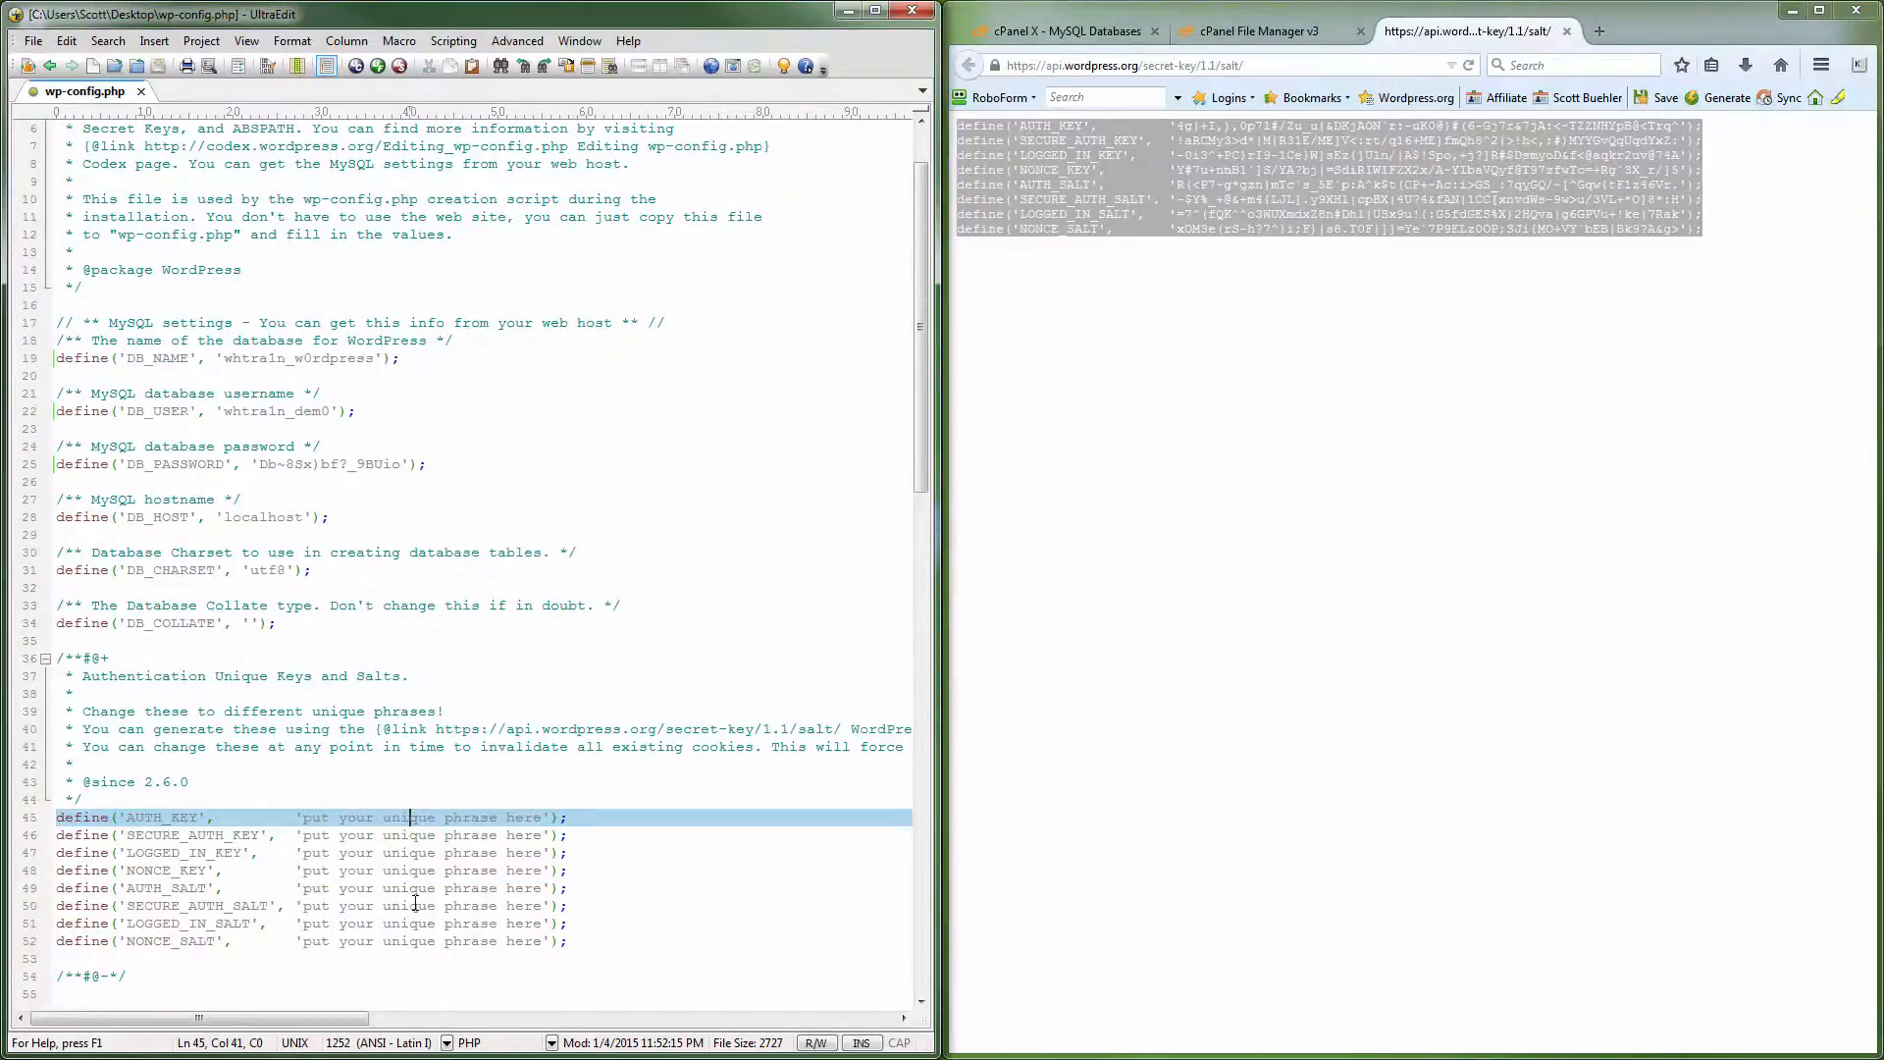
drag(584, 853, 51, 737)
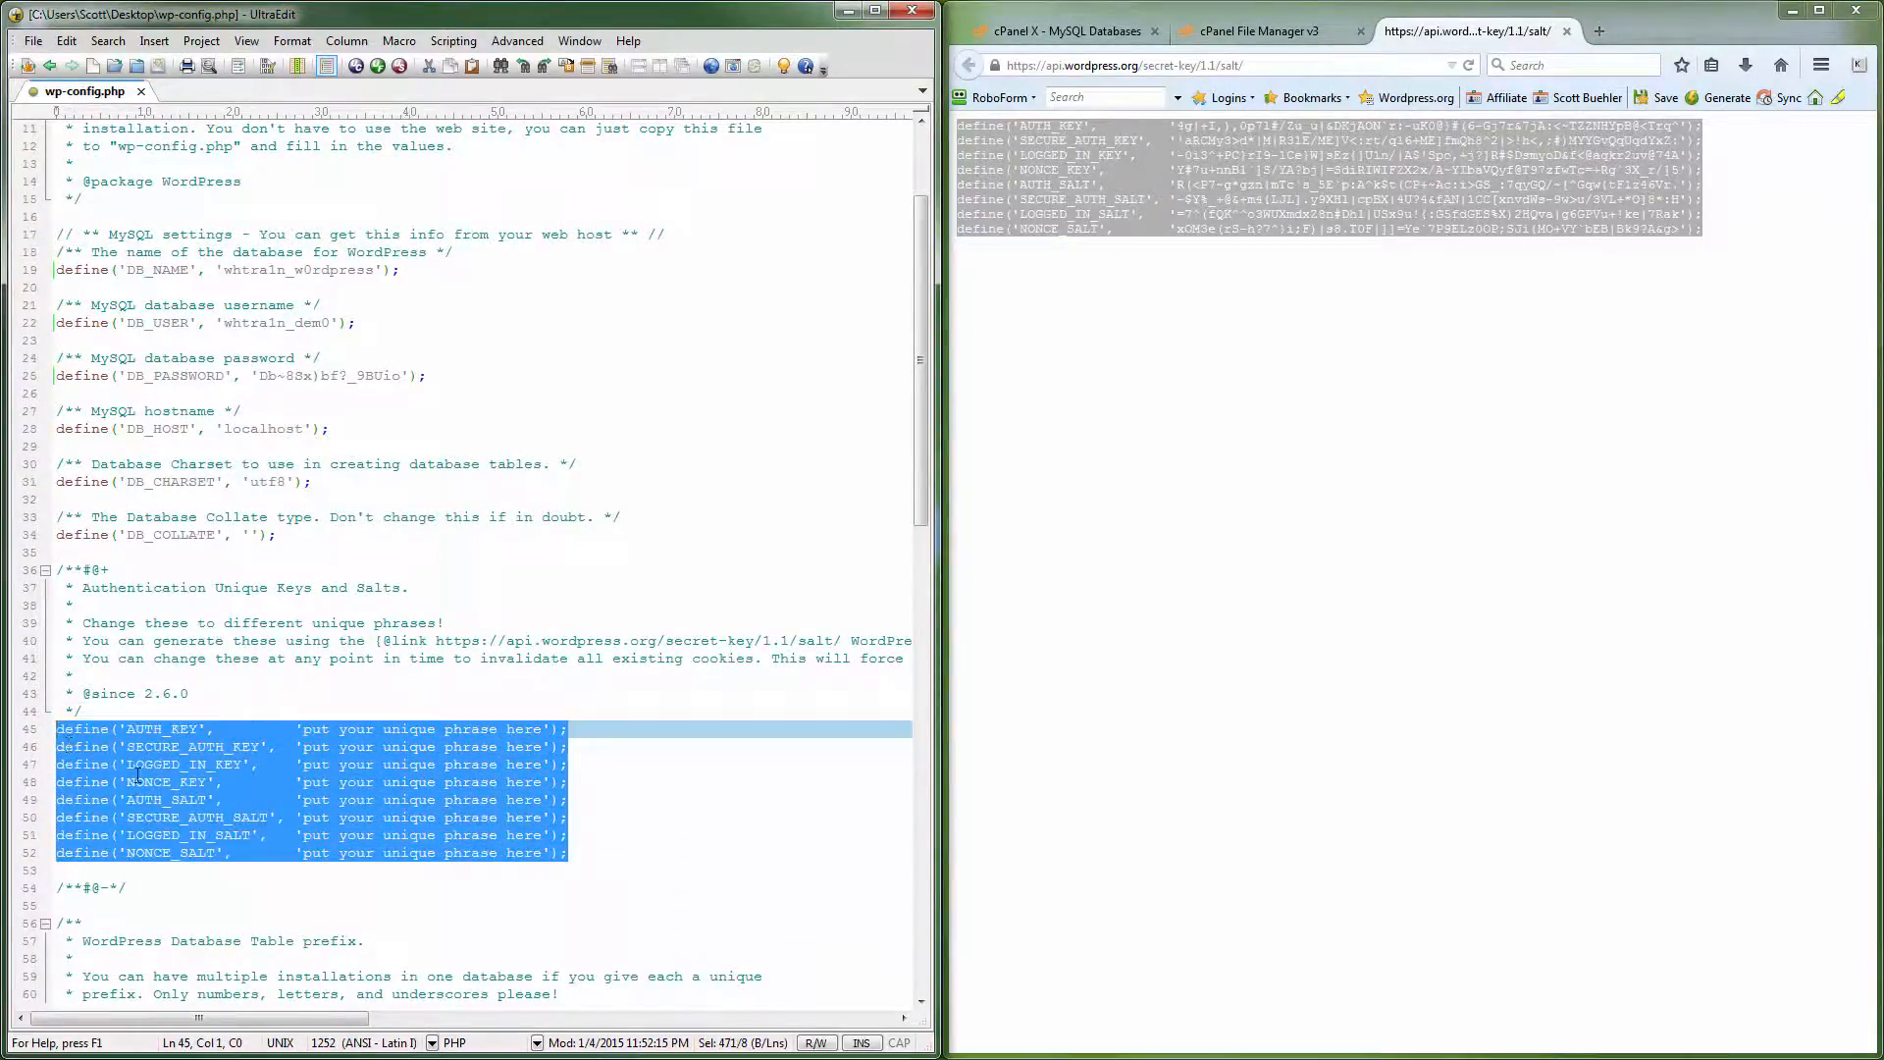
key(ctrl+v)
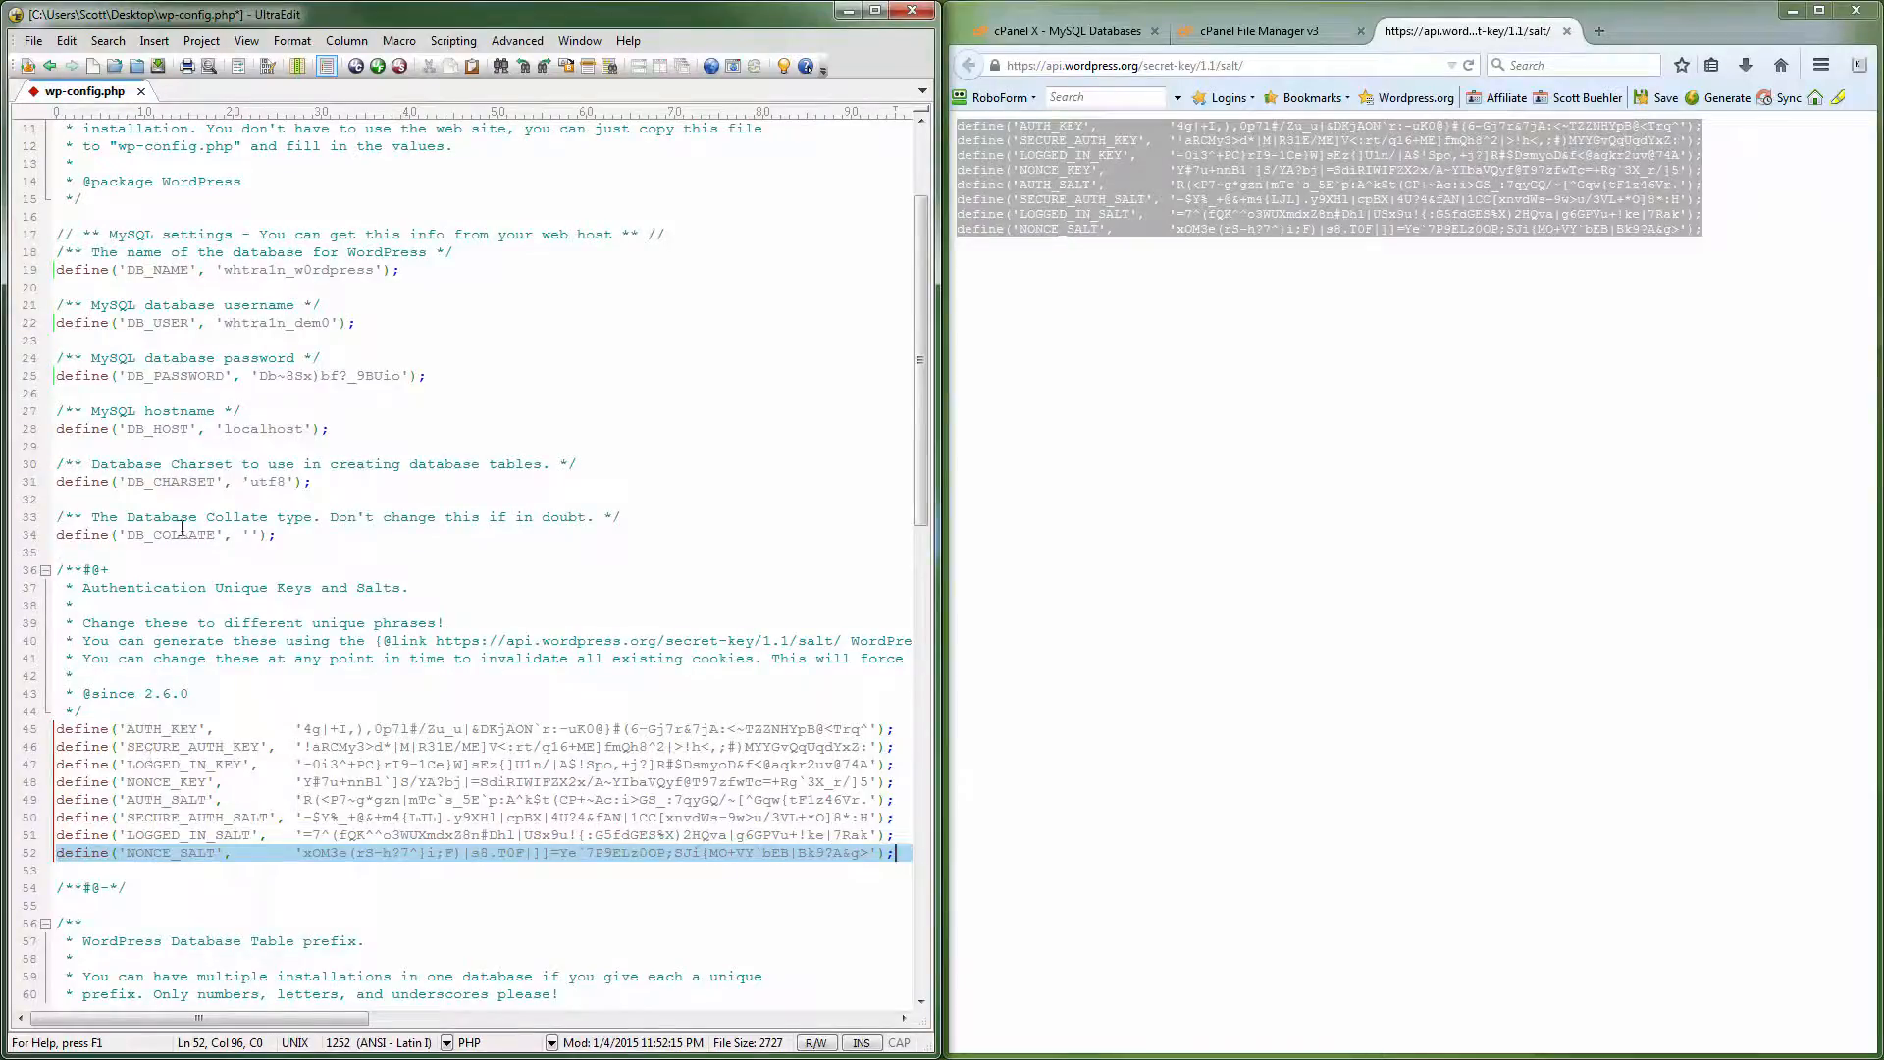
- Save wp-config.php and close the text editor
click(39, 44)
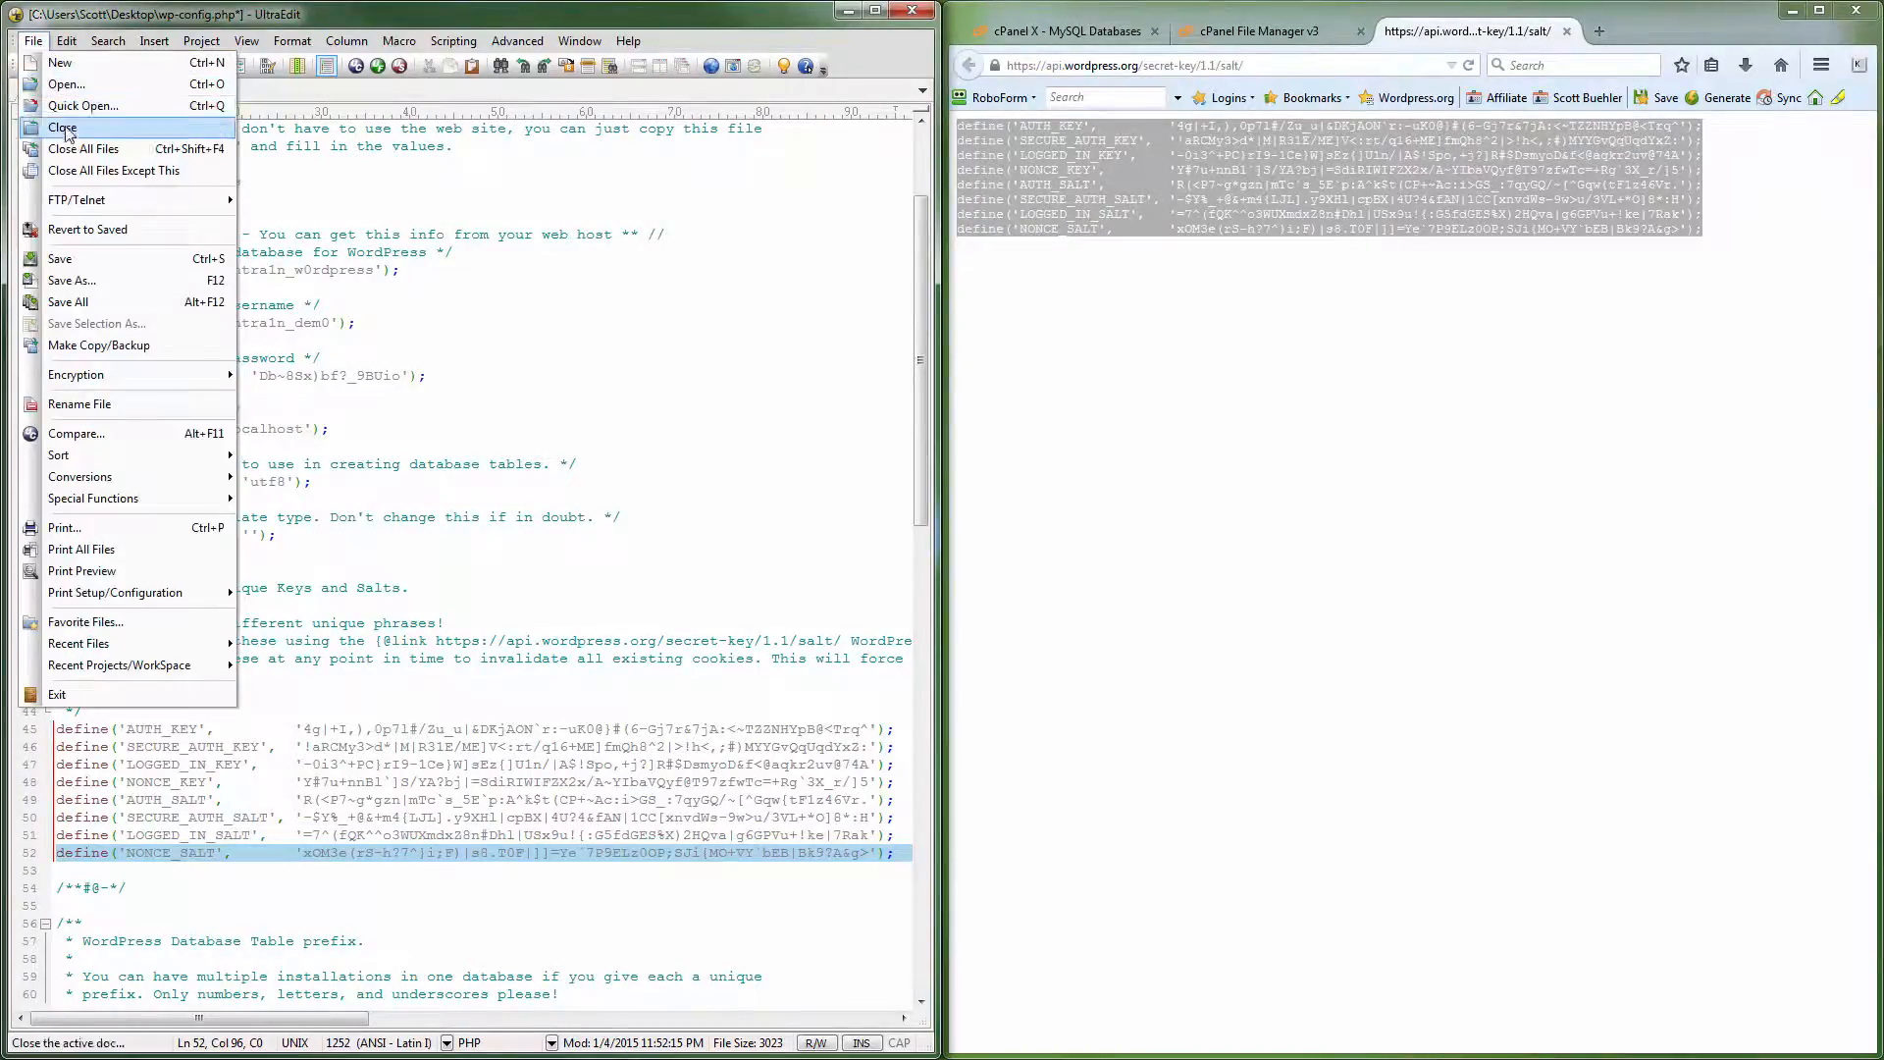
click(69, 374)
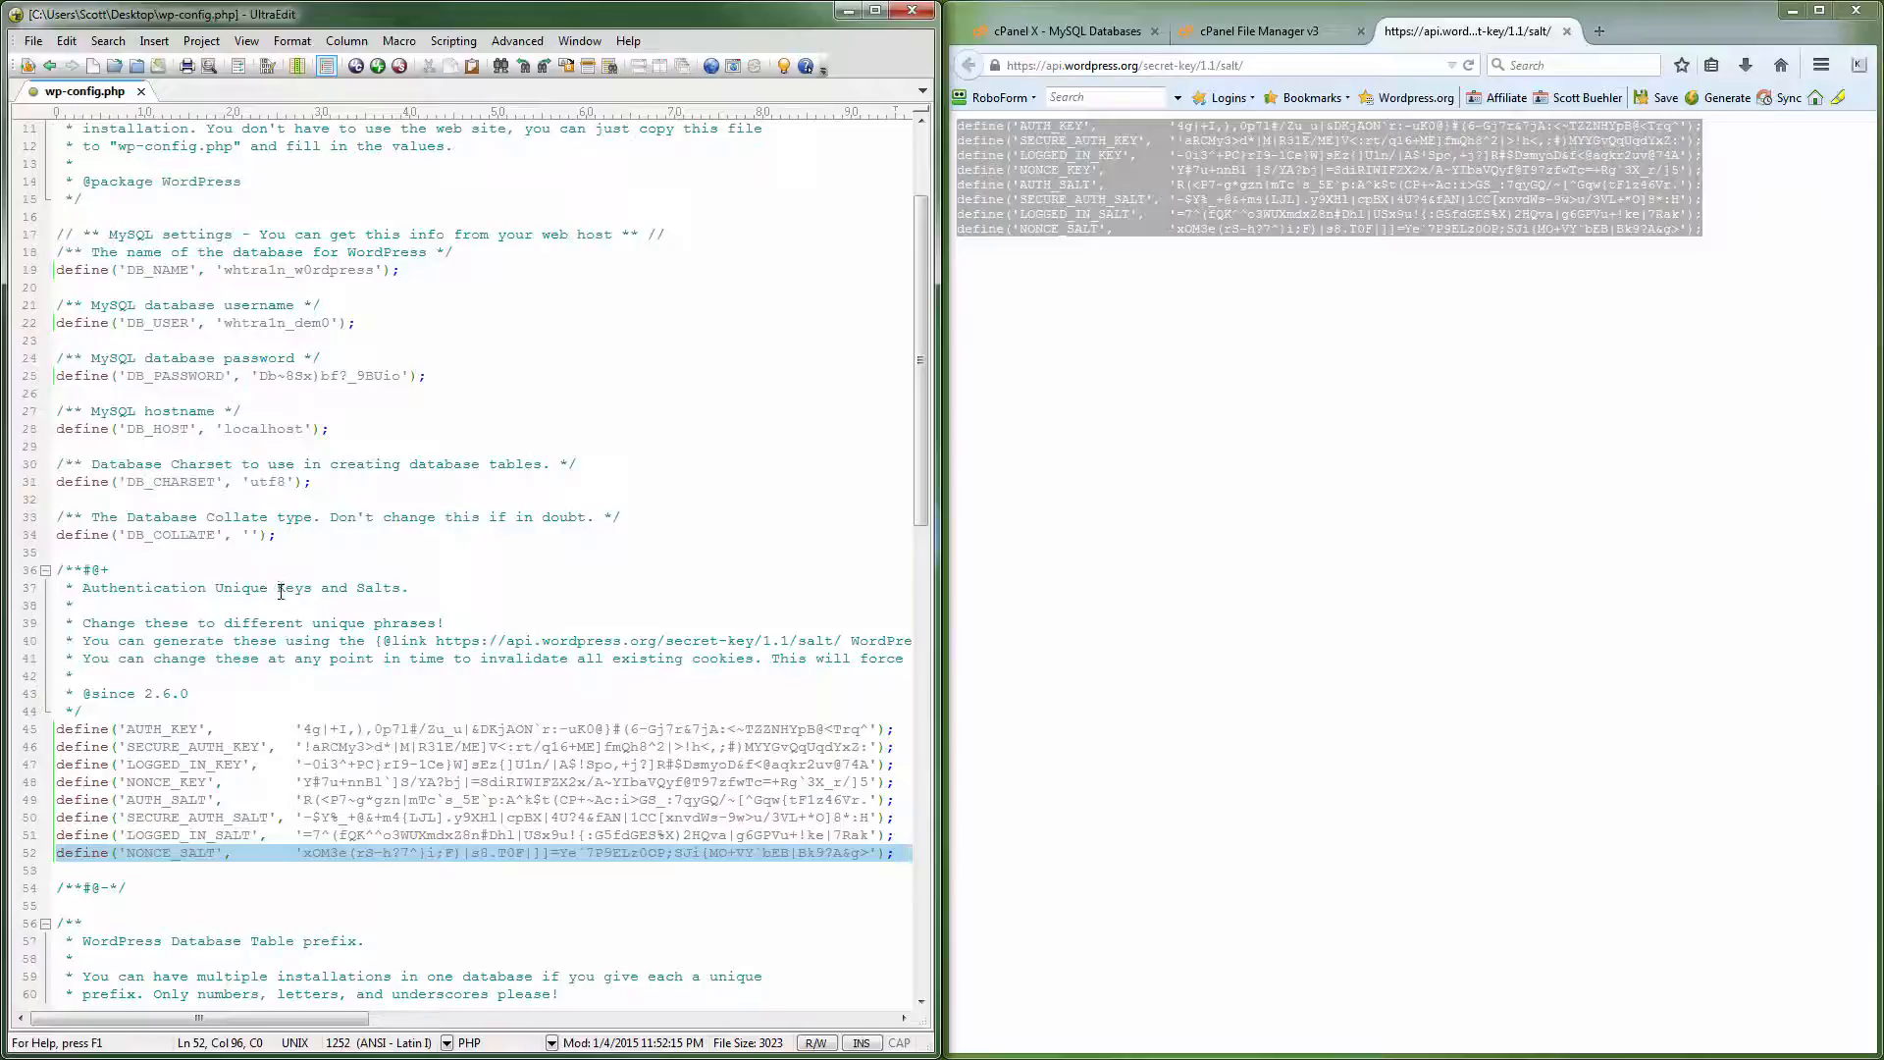
click(281, 592)
scroll(281, 592, up, 4)
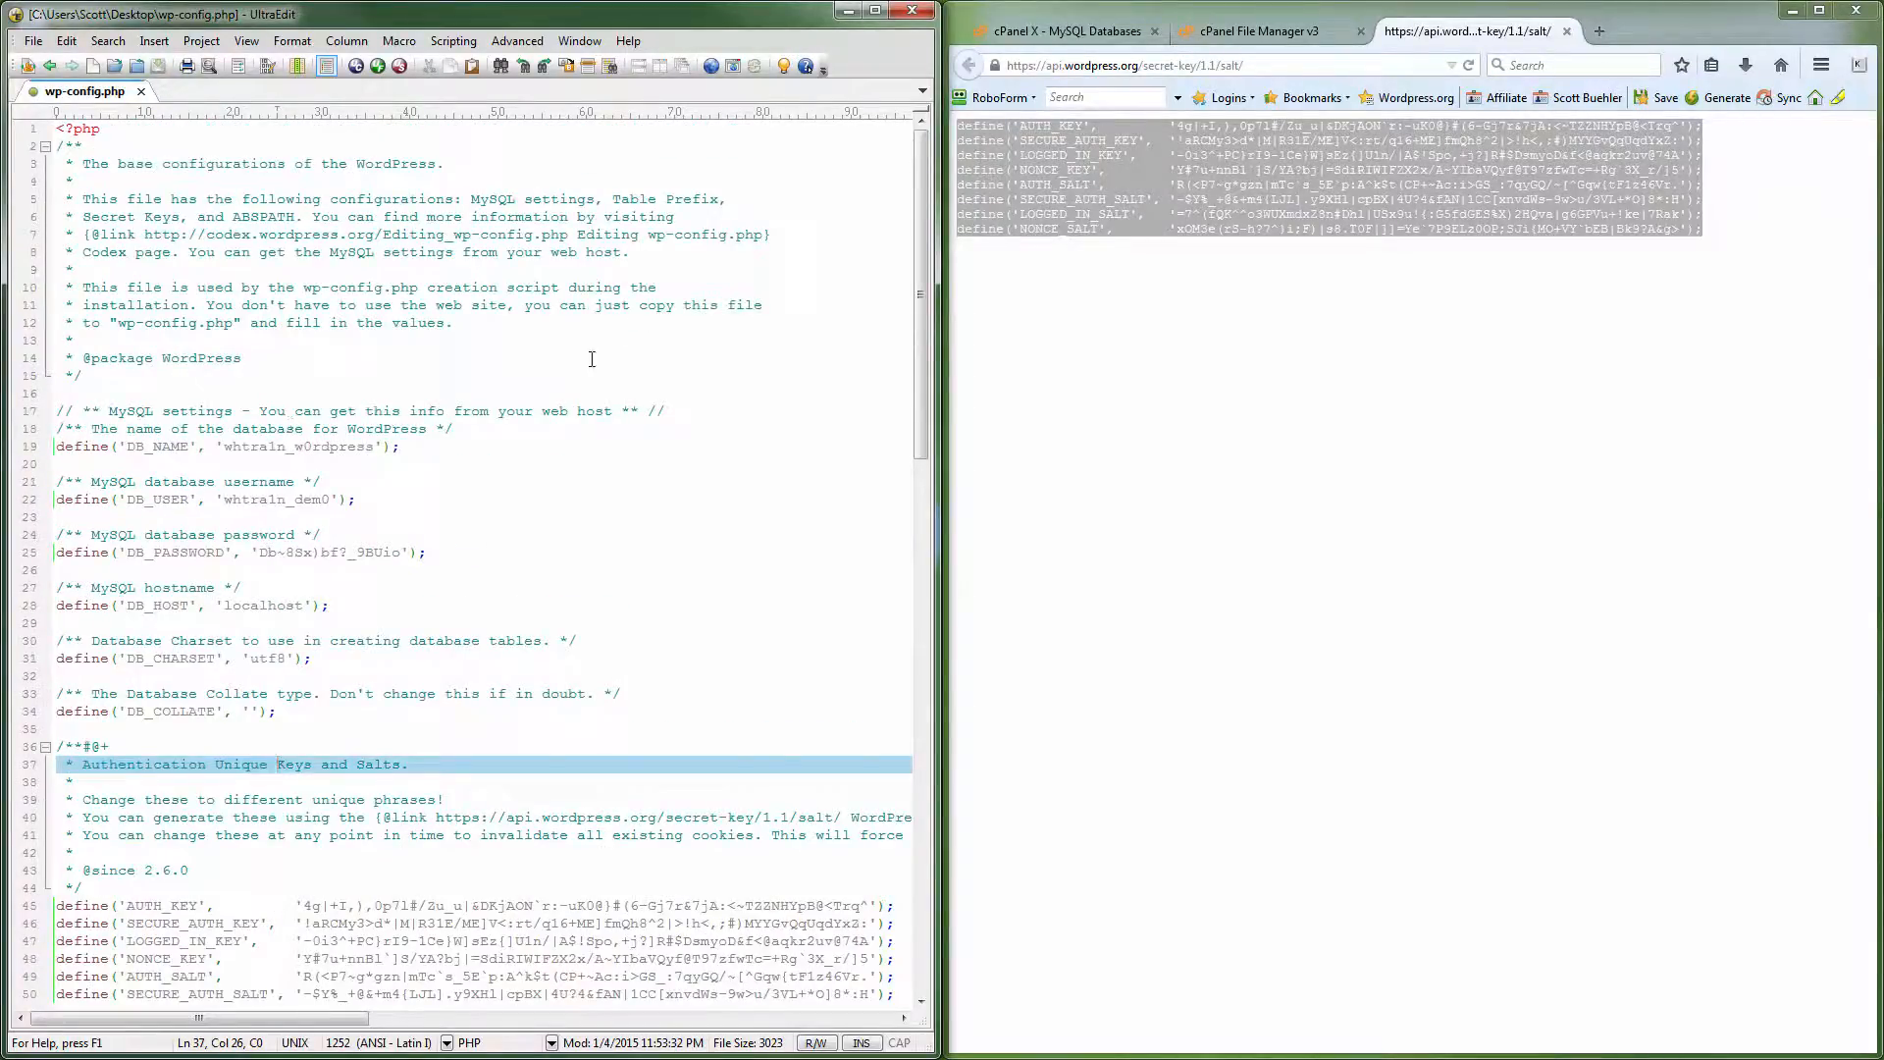
click(913, 12)
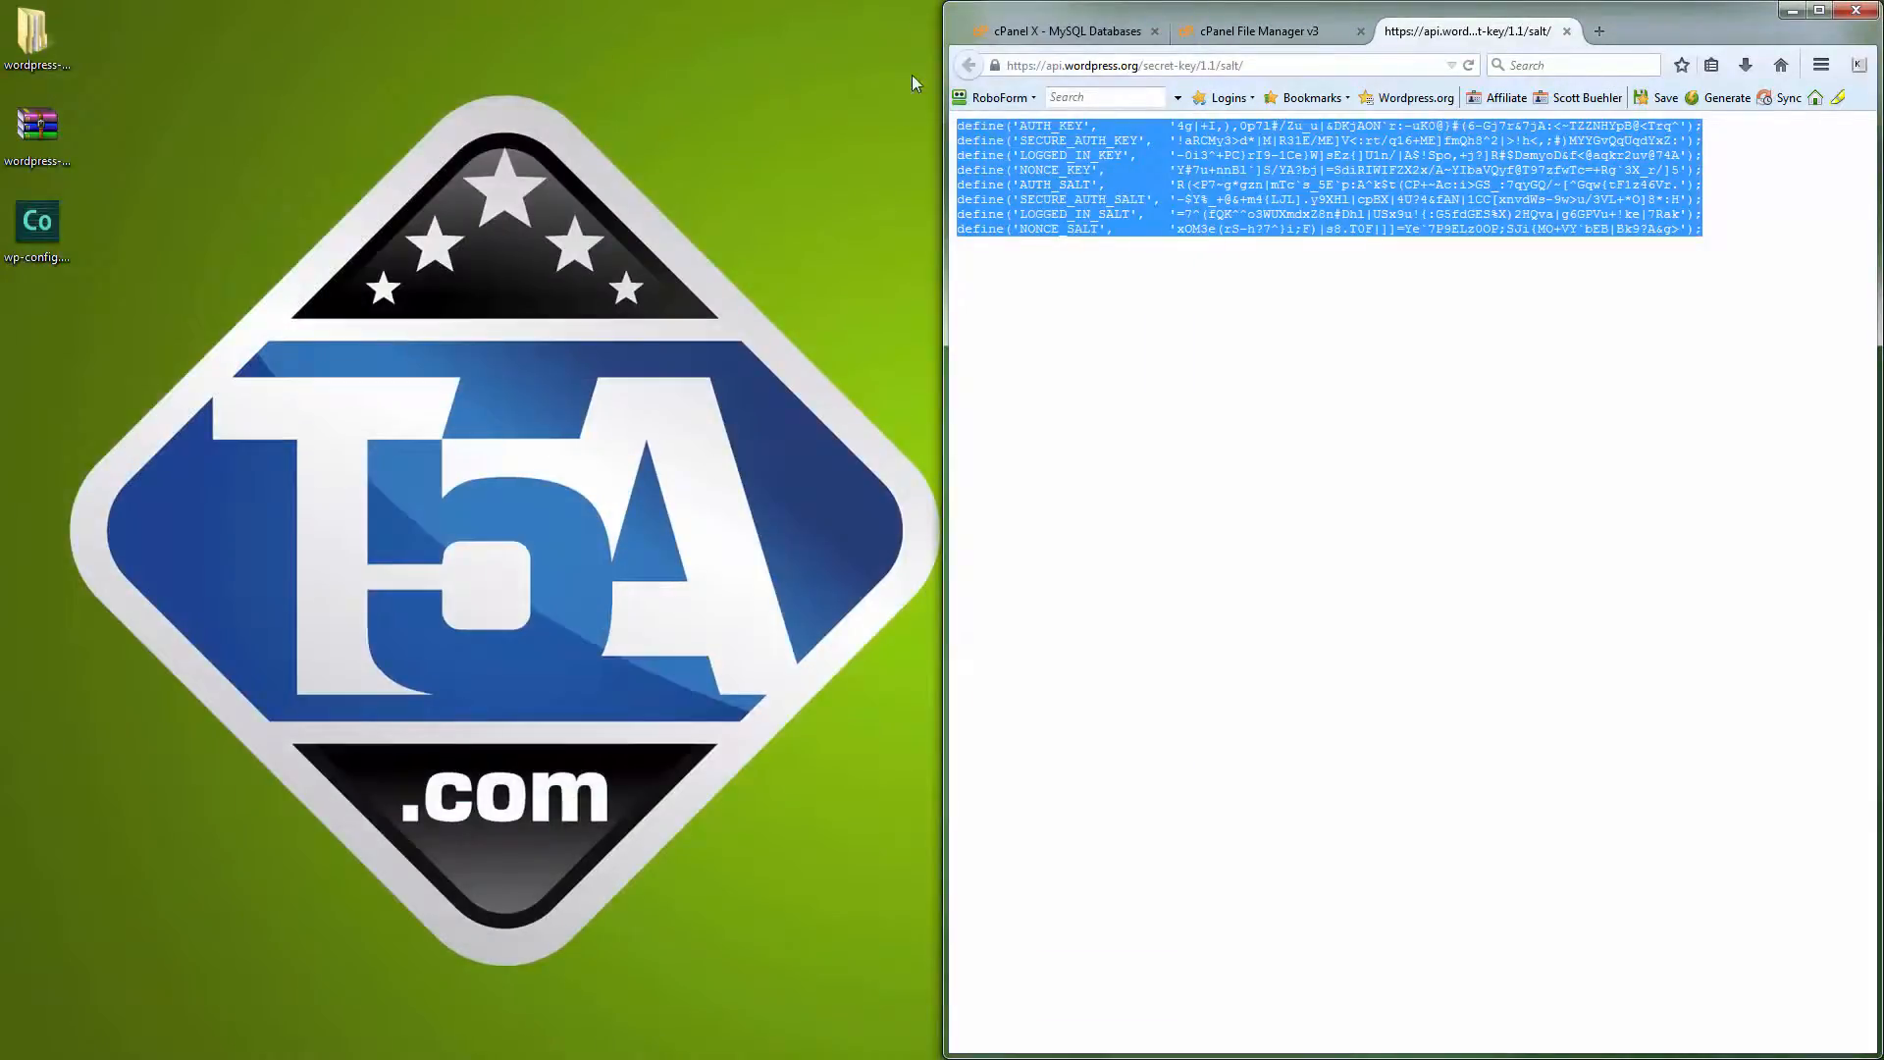
- Deselect the keys on the salt page and widen the browser window, leaving the desktop icons uncovered
click(1222, 294)
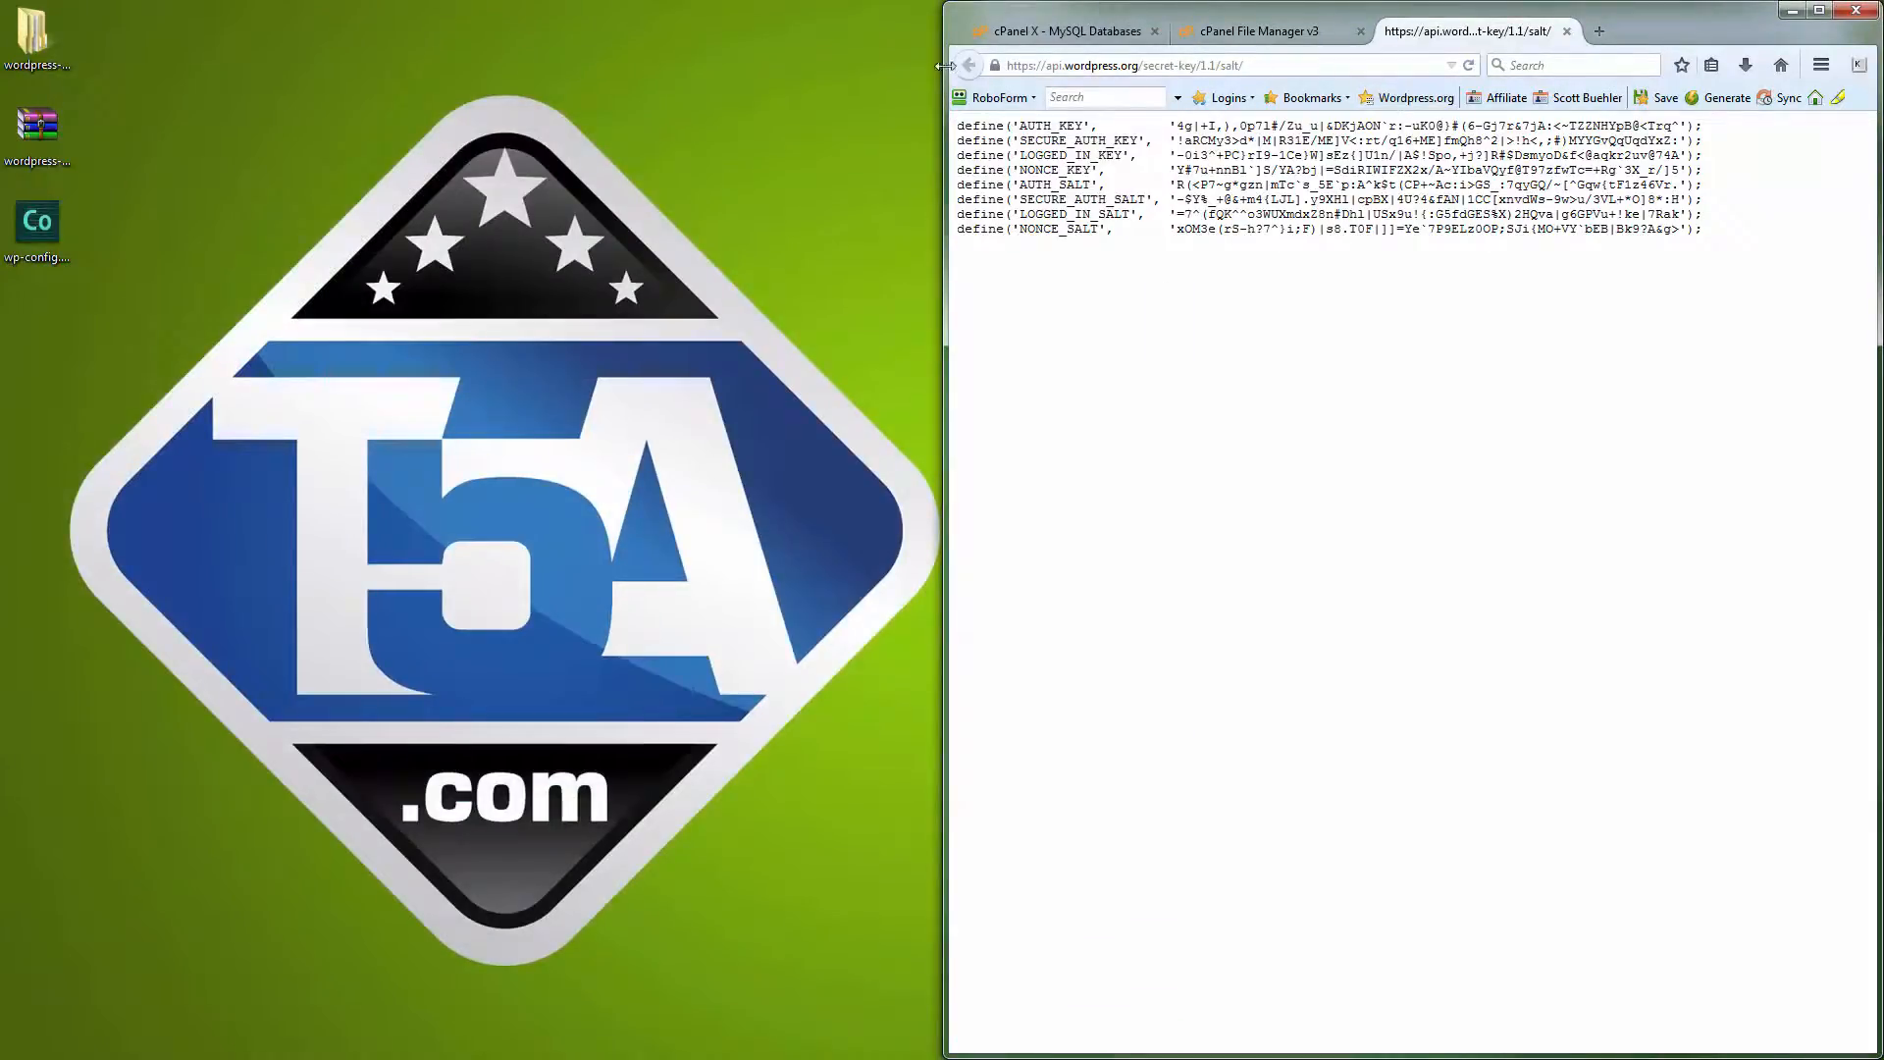
drag(946, 75, 113, 17)
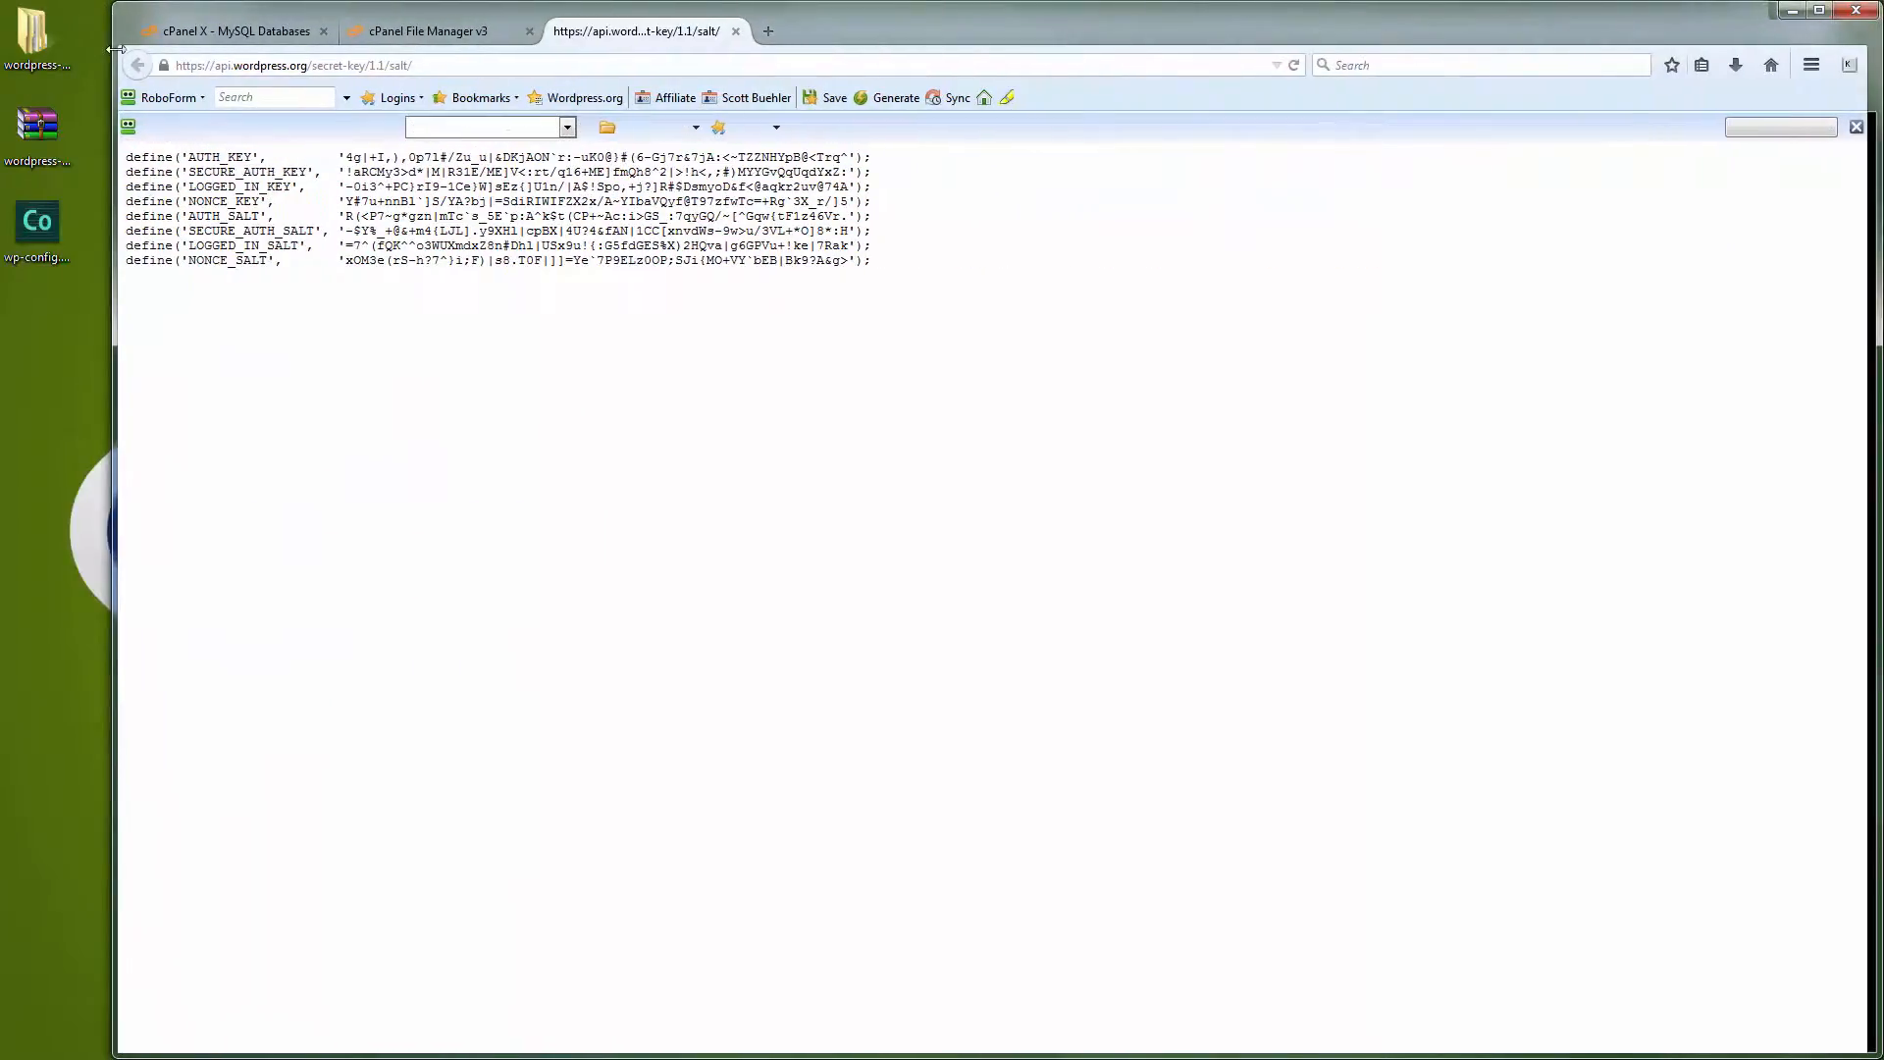
- Close the salt page, upload wp-config.php from the Desktop to public_html, and reload the folder's file list
click(734, 30)
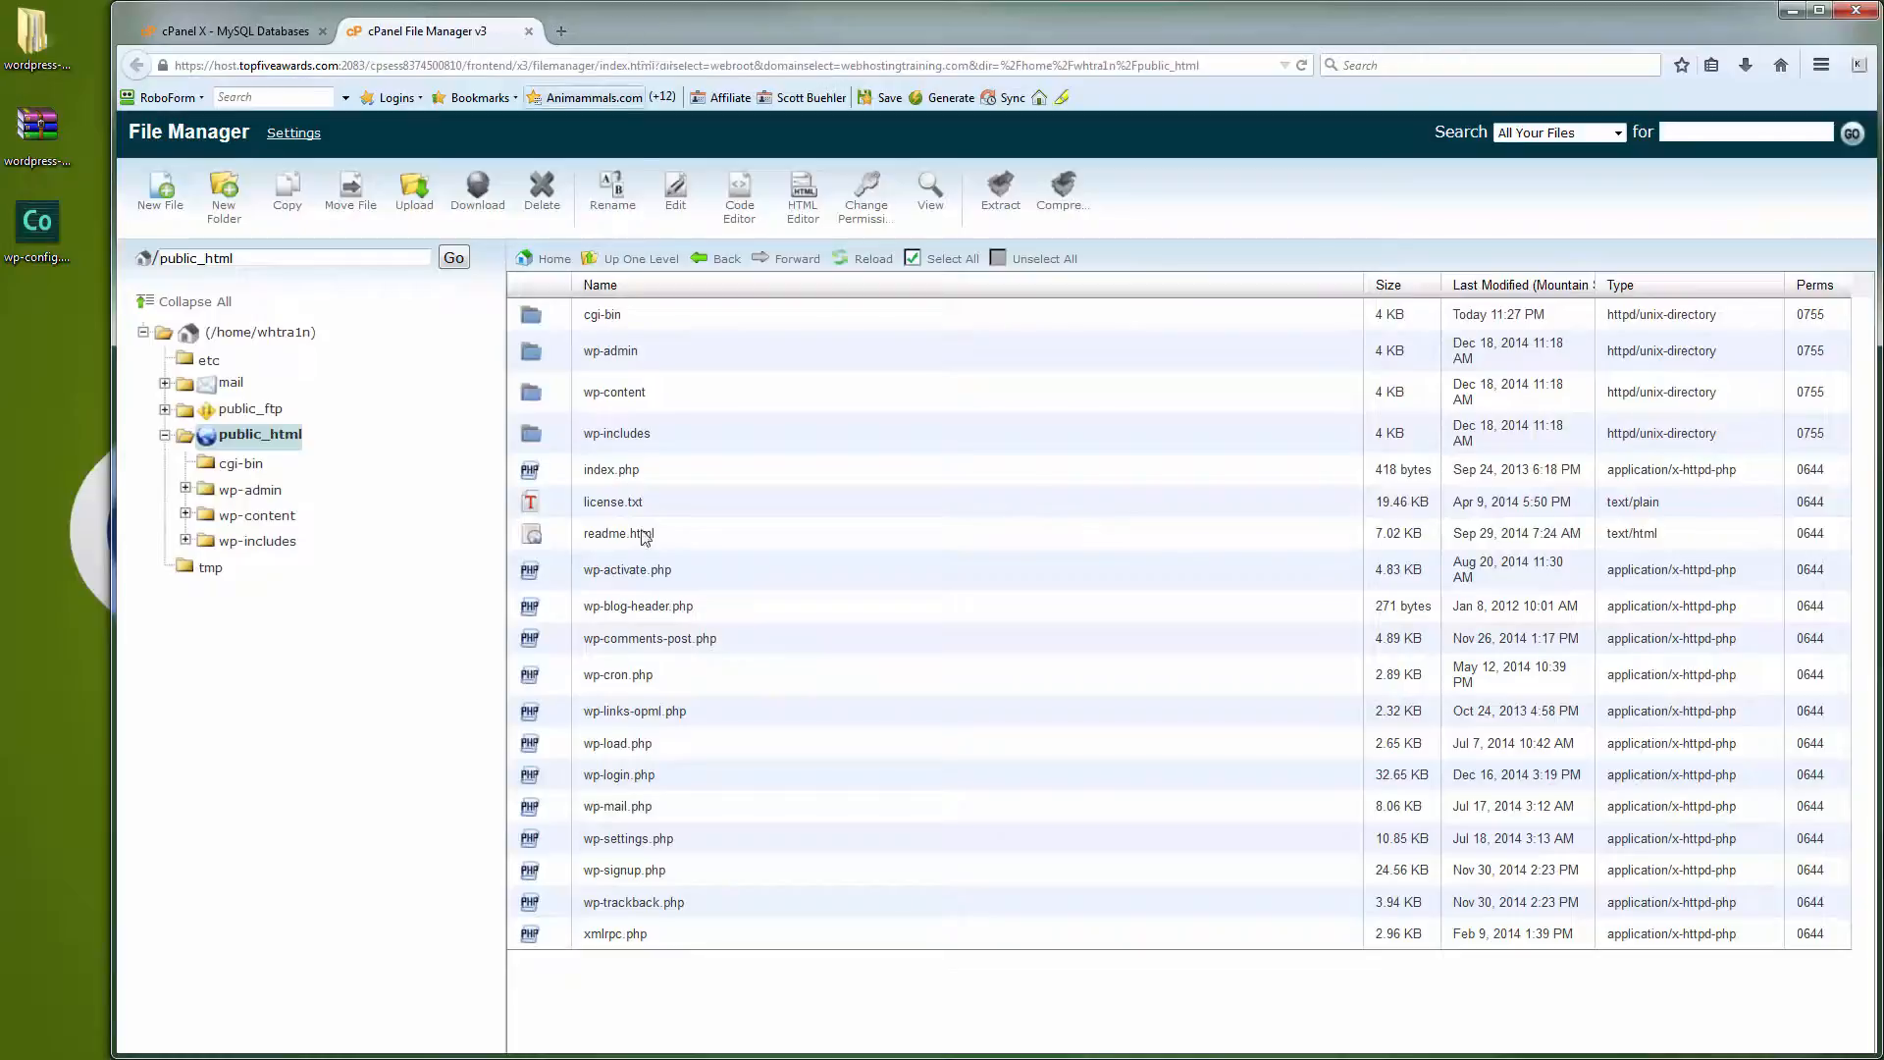
click(412, 196)
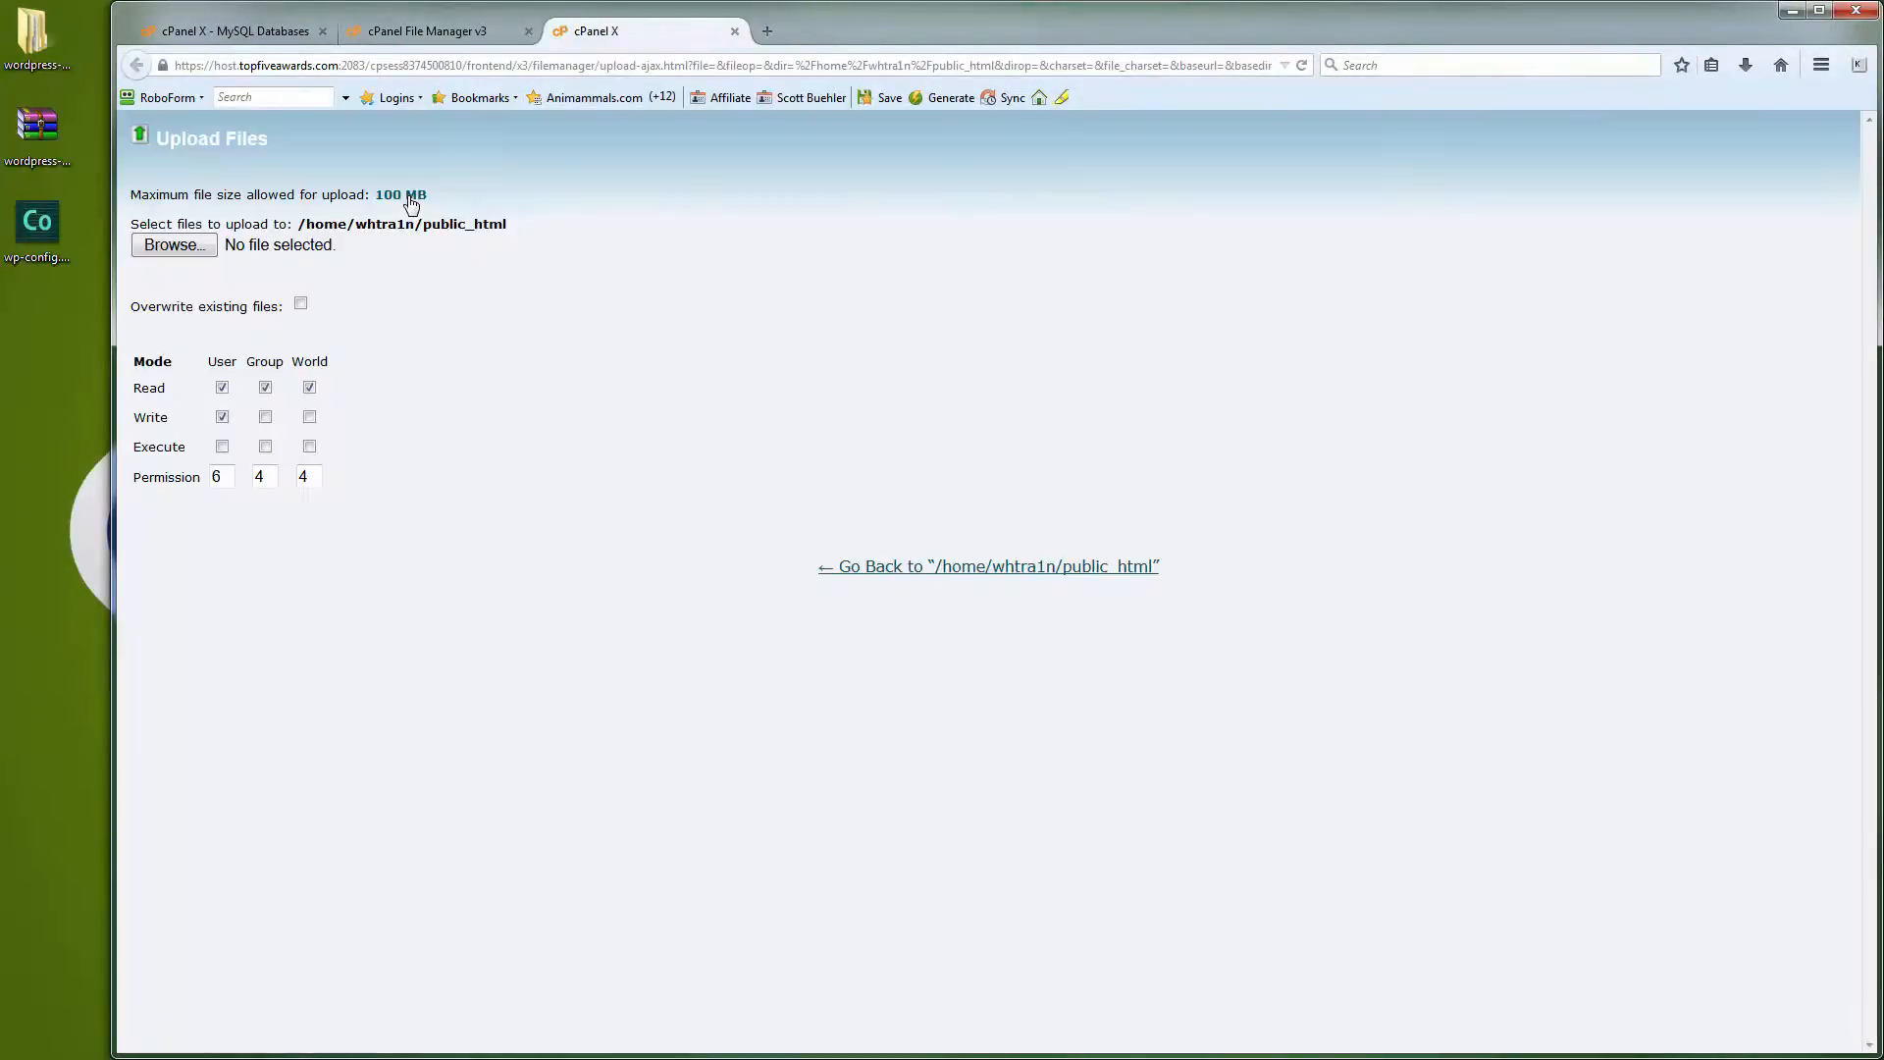
click(176, 251)
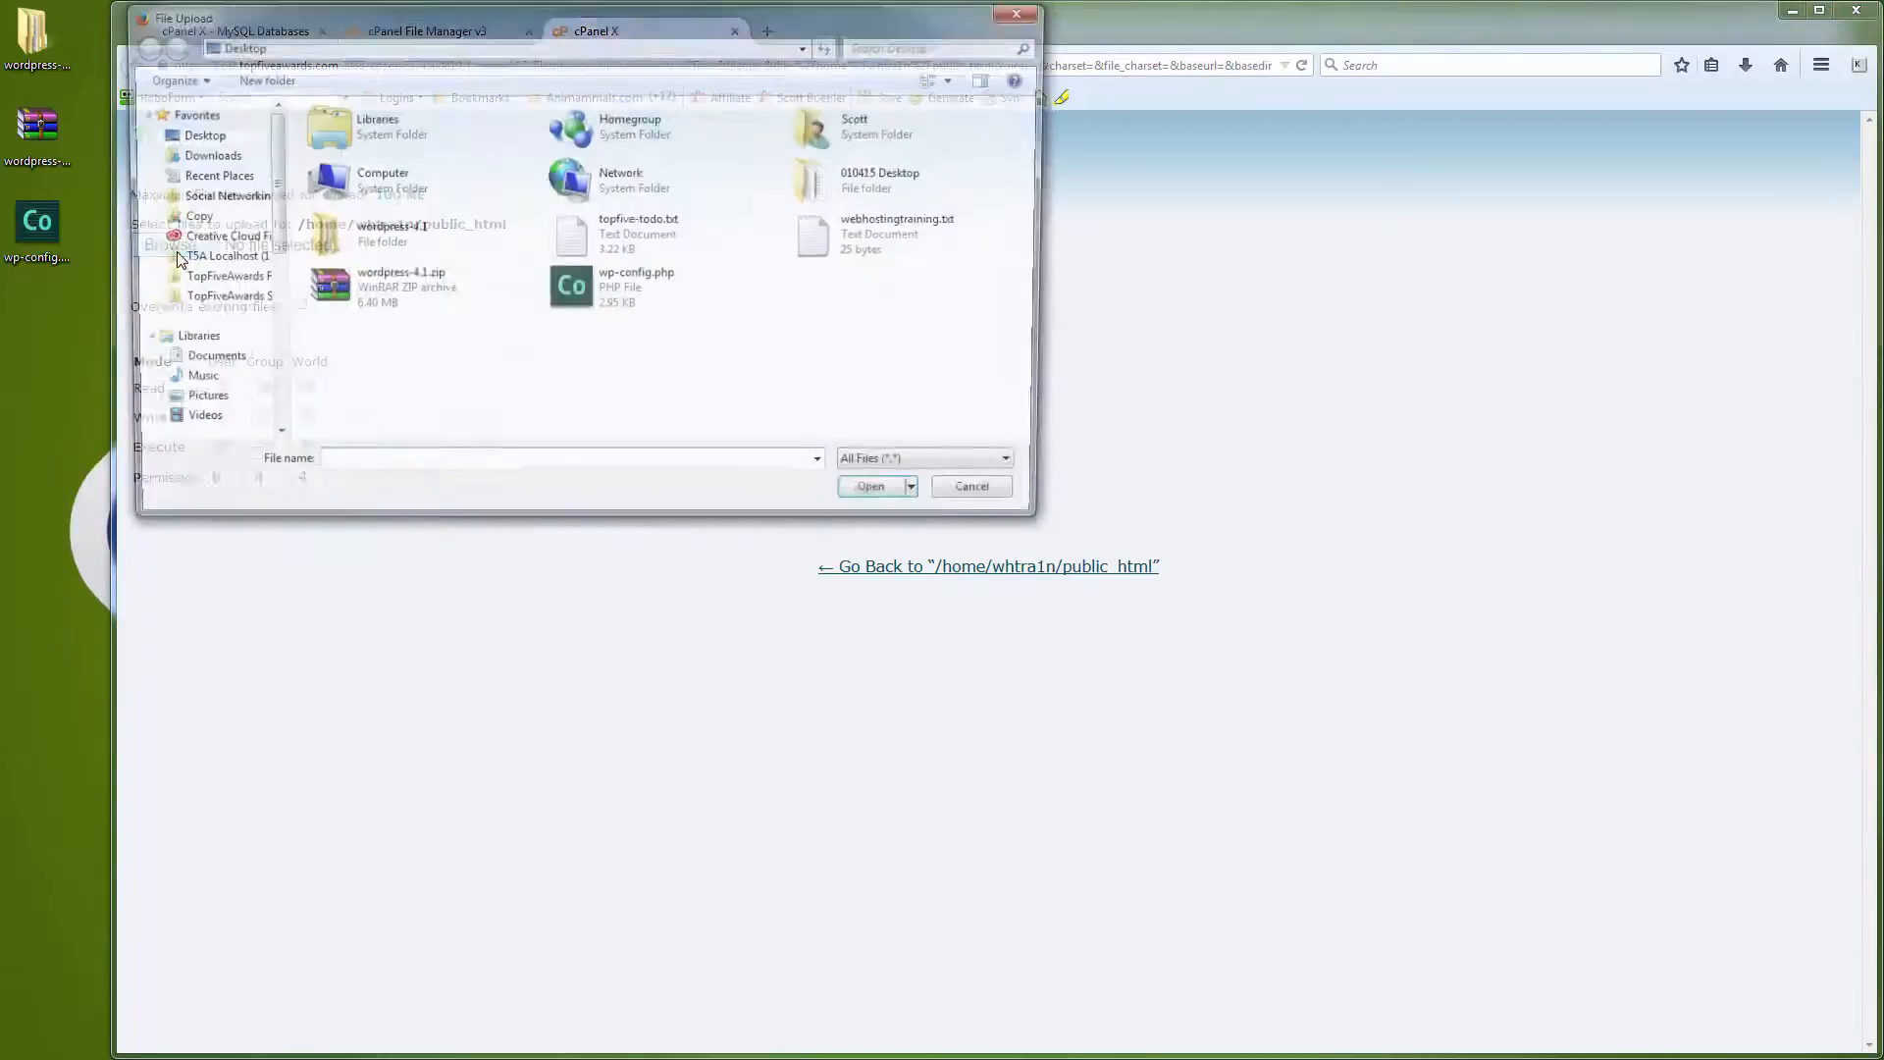
click(593, 294)
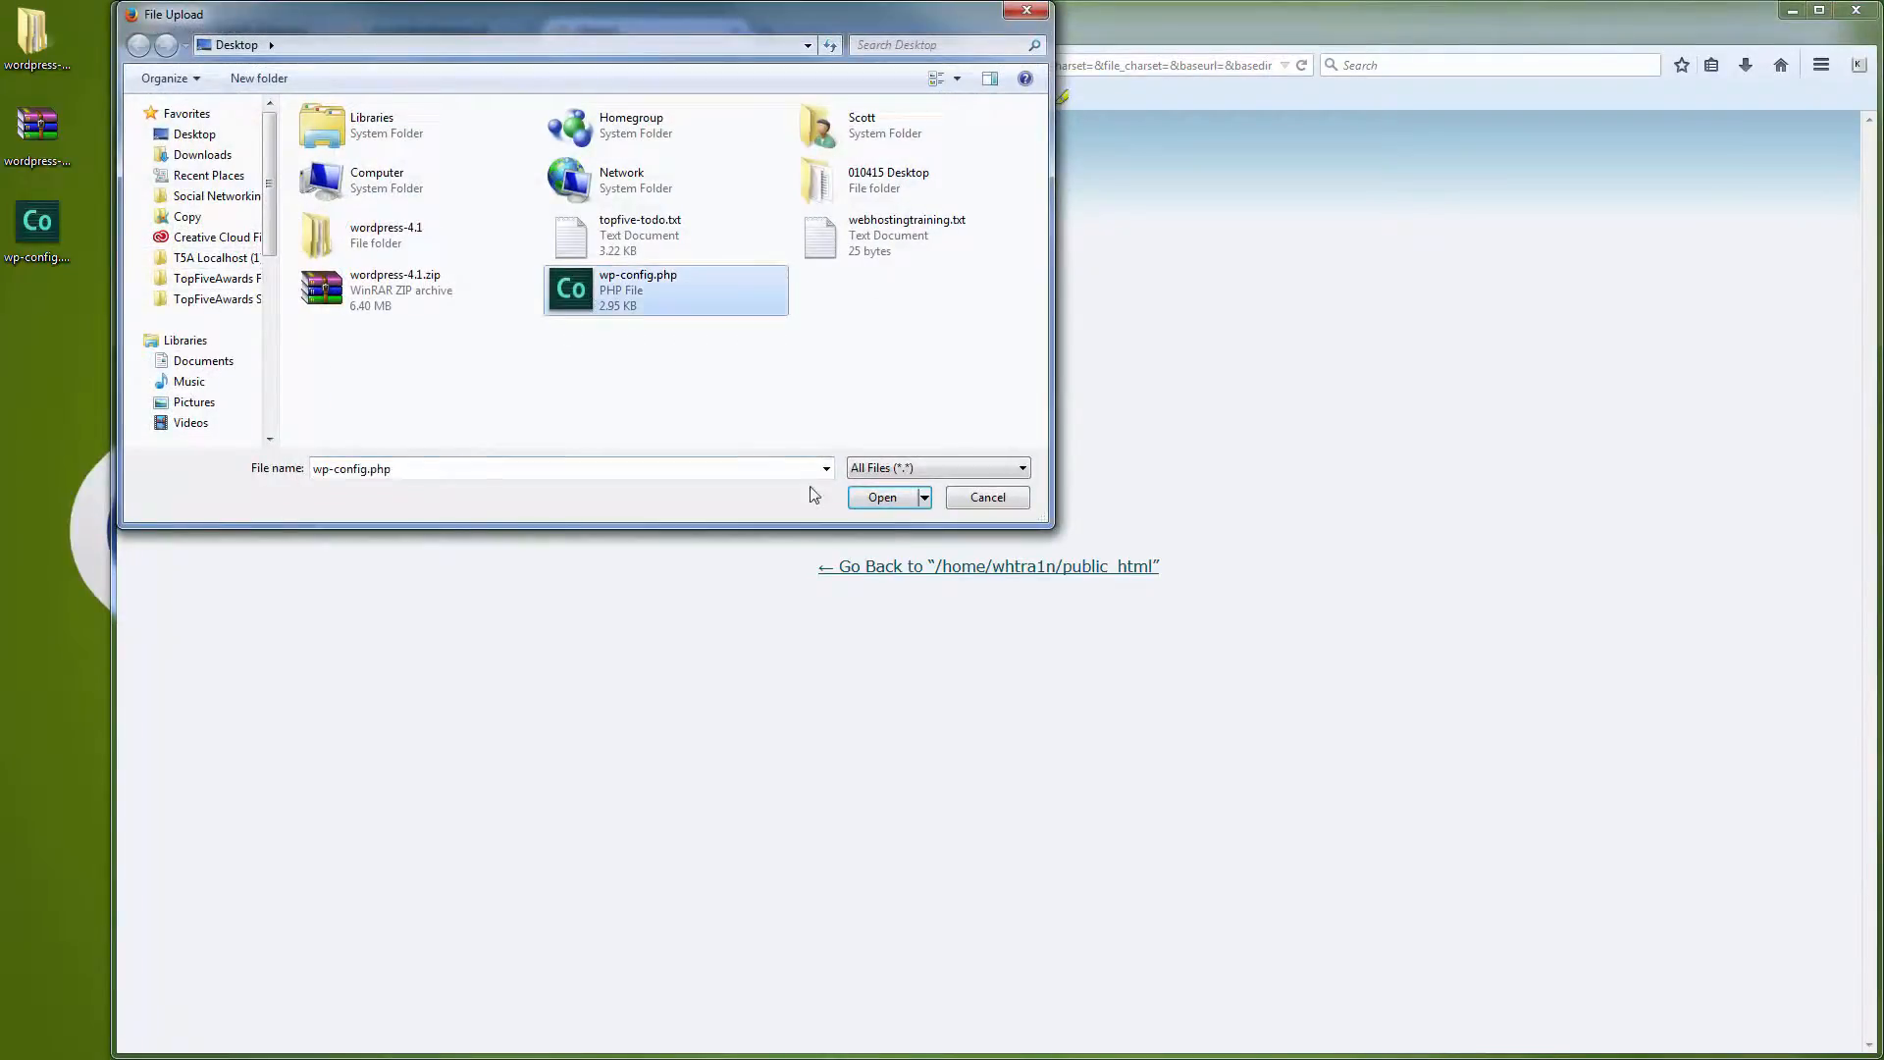
click(887, 497)
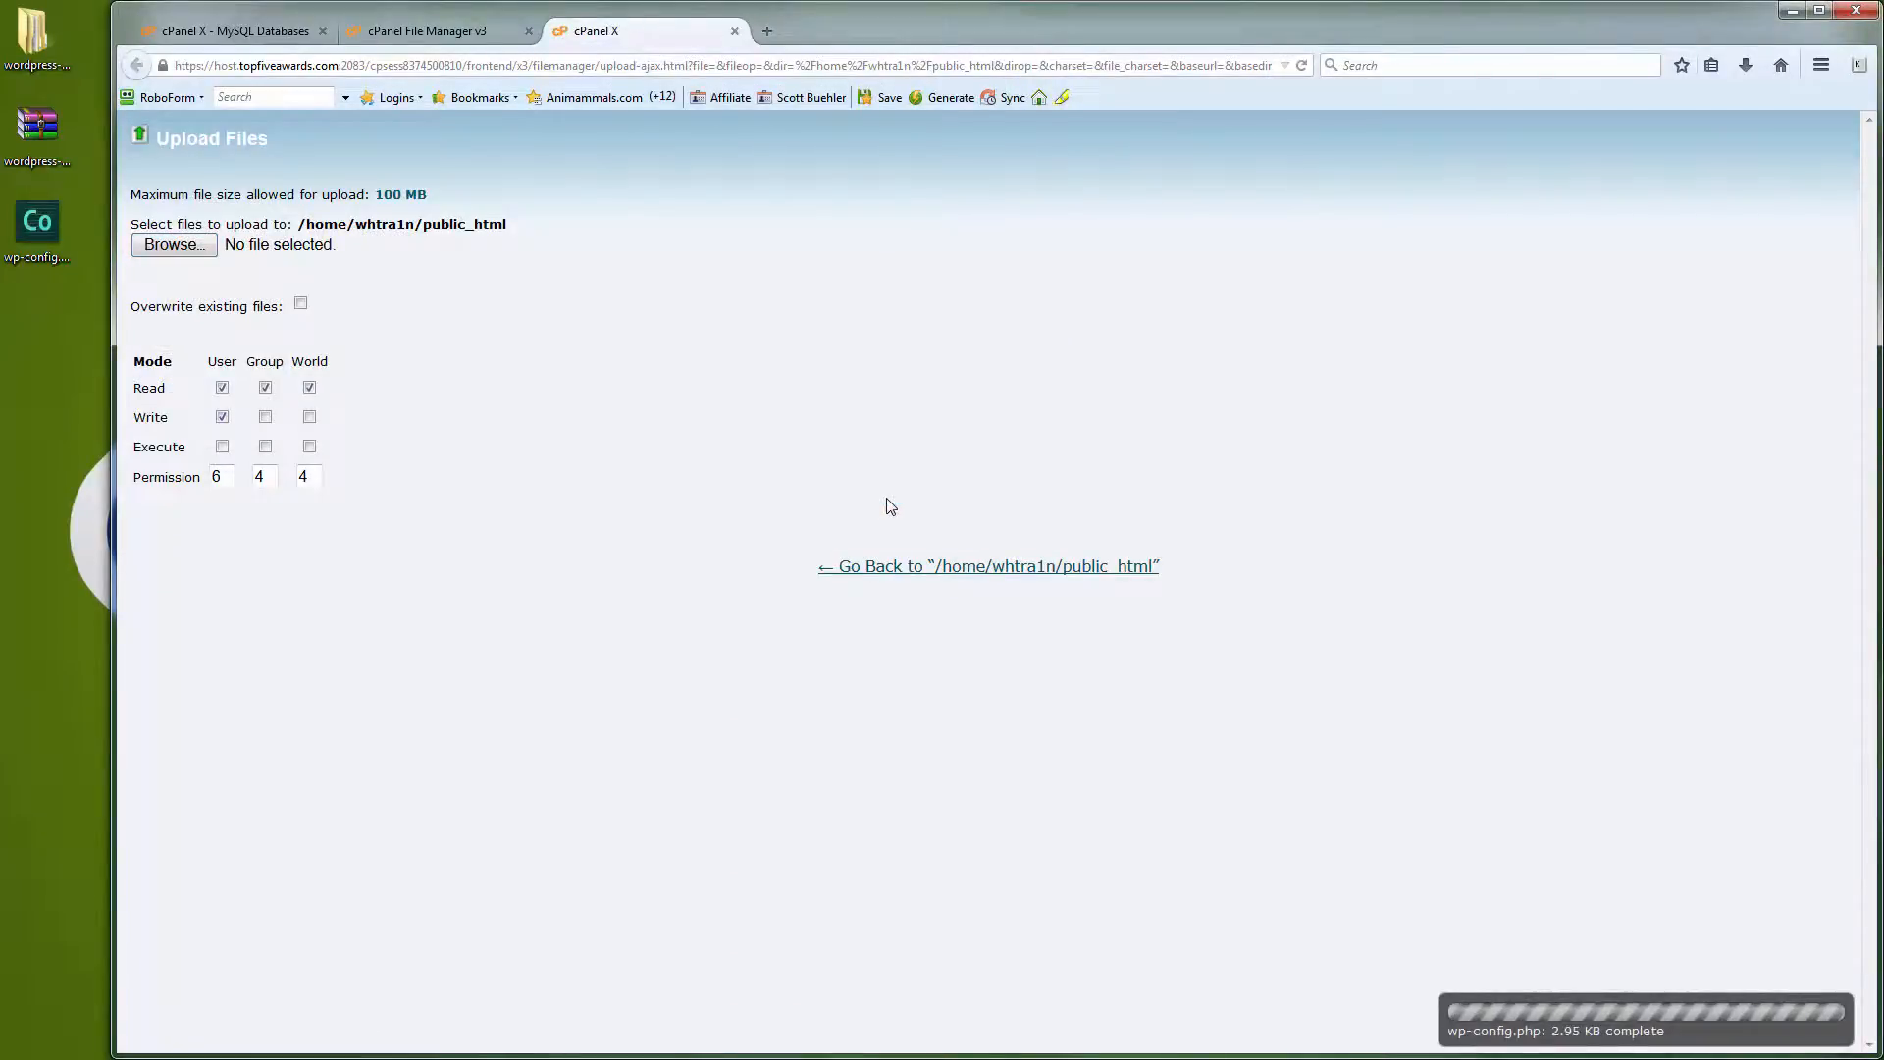
click(734, 31)
click(861, 258)
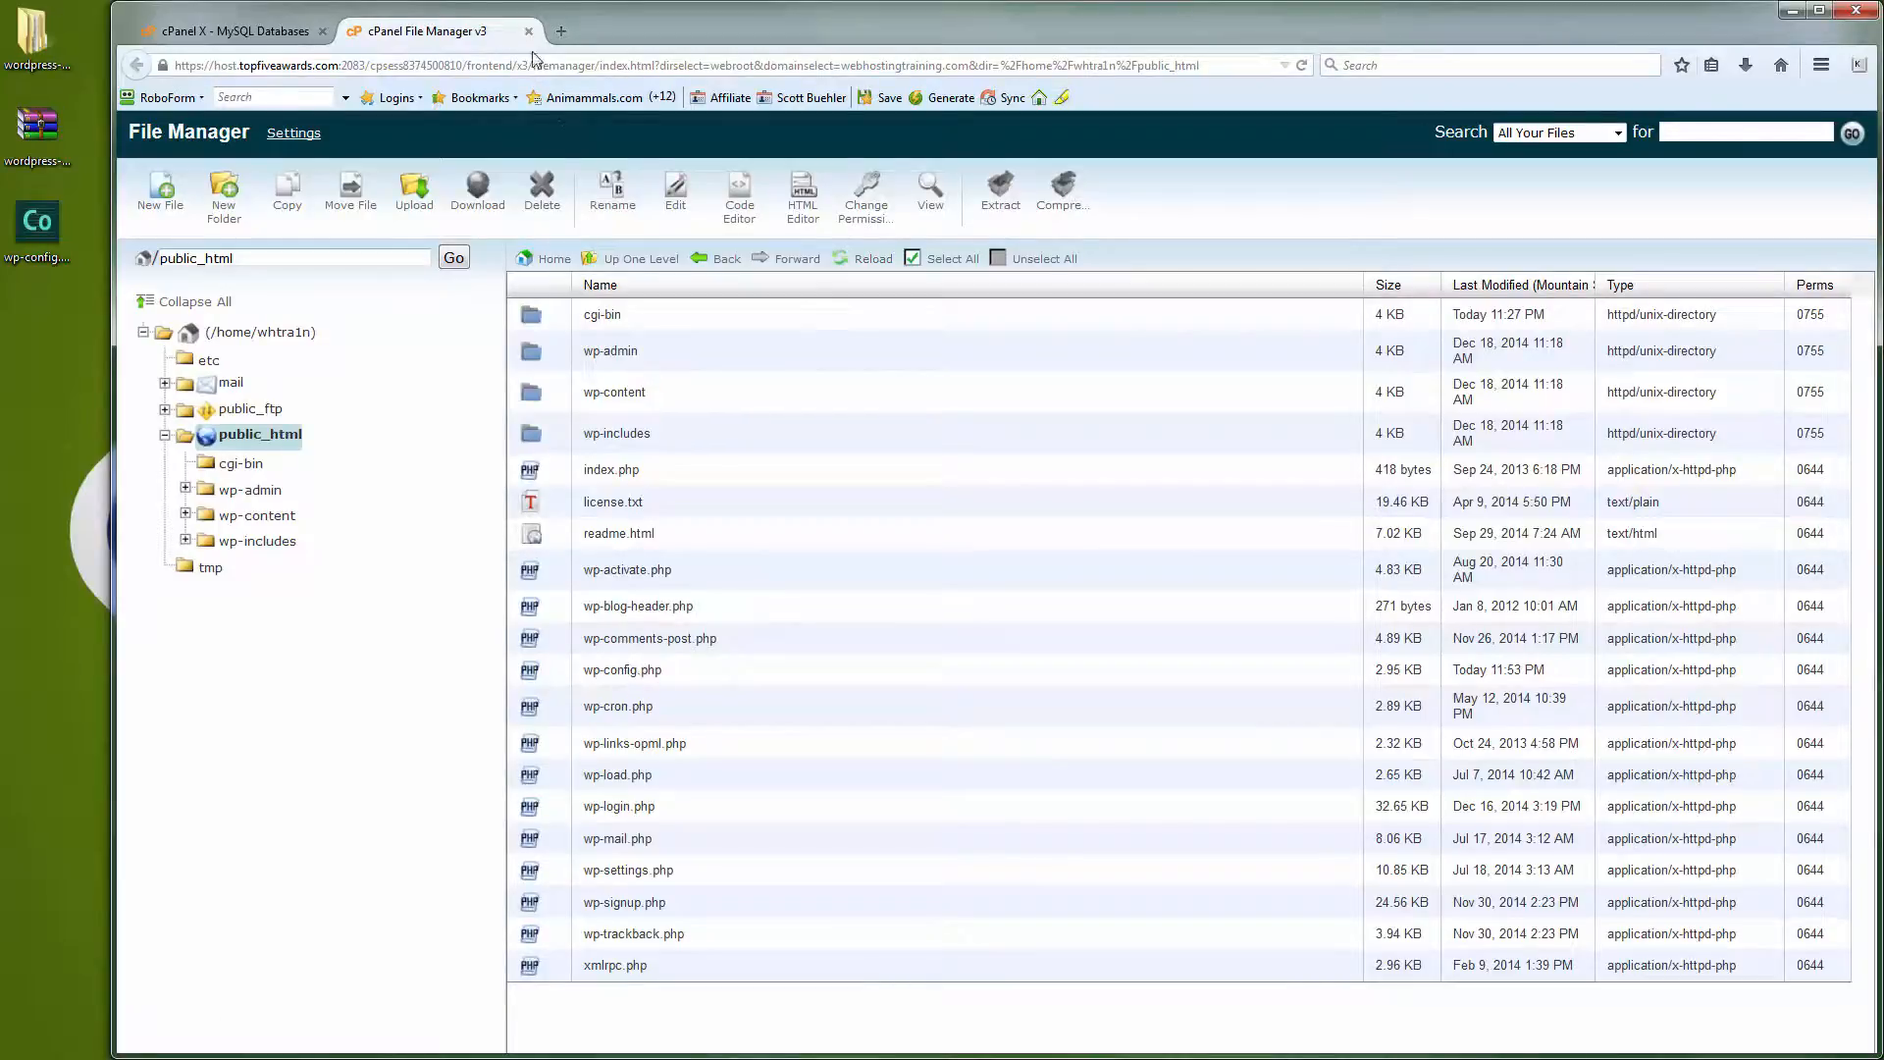
- Open webhostingtraining.com in a new browser tab to start the WordPress installation
click(560, 32)
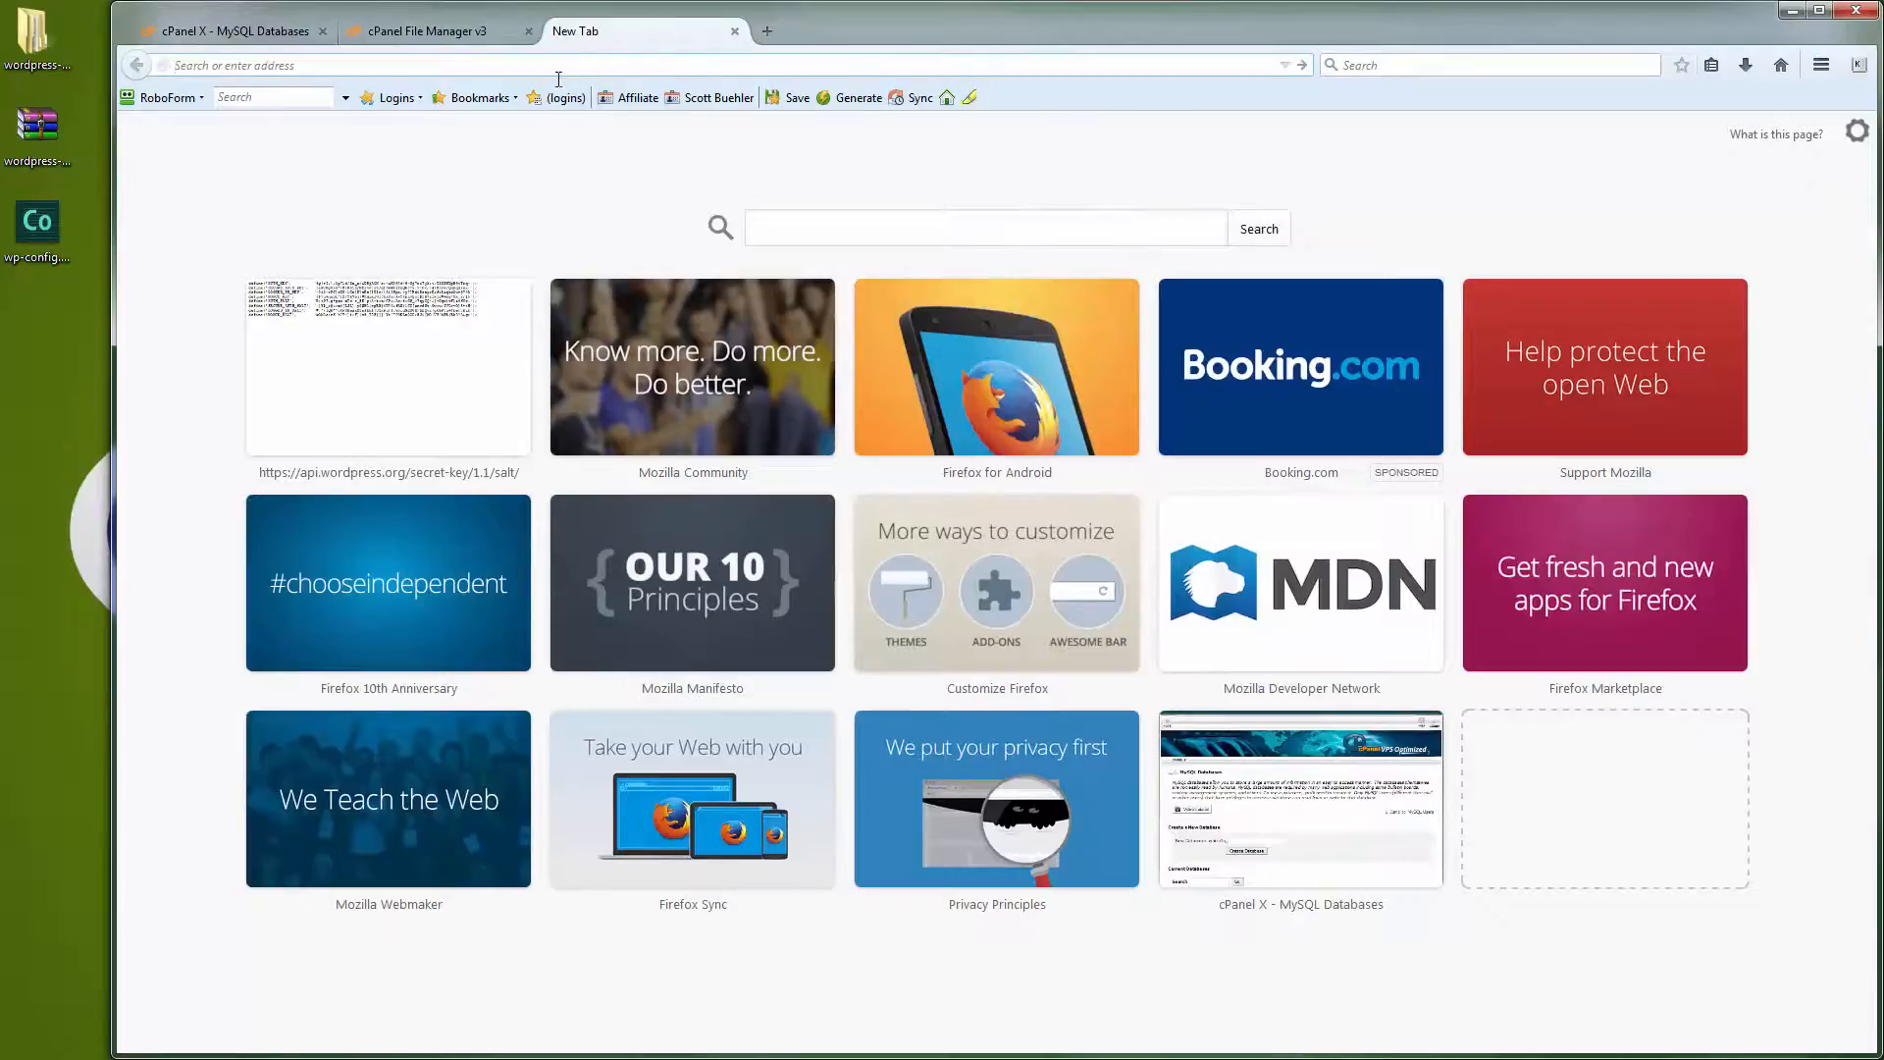
text(webho)
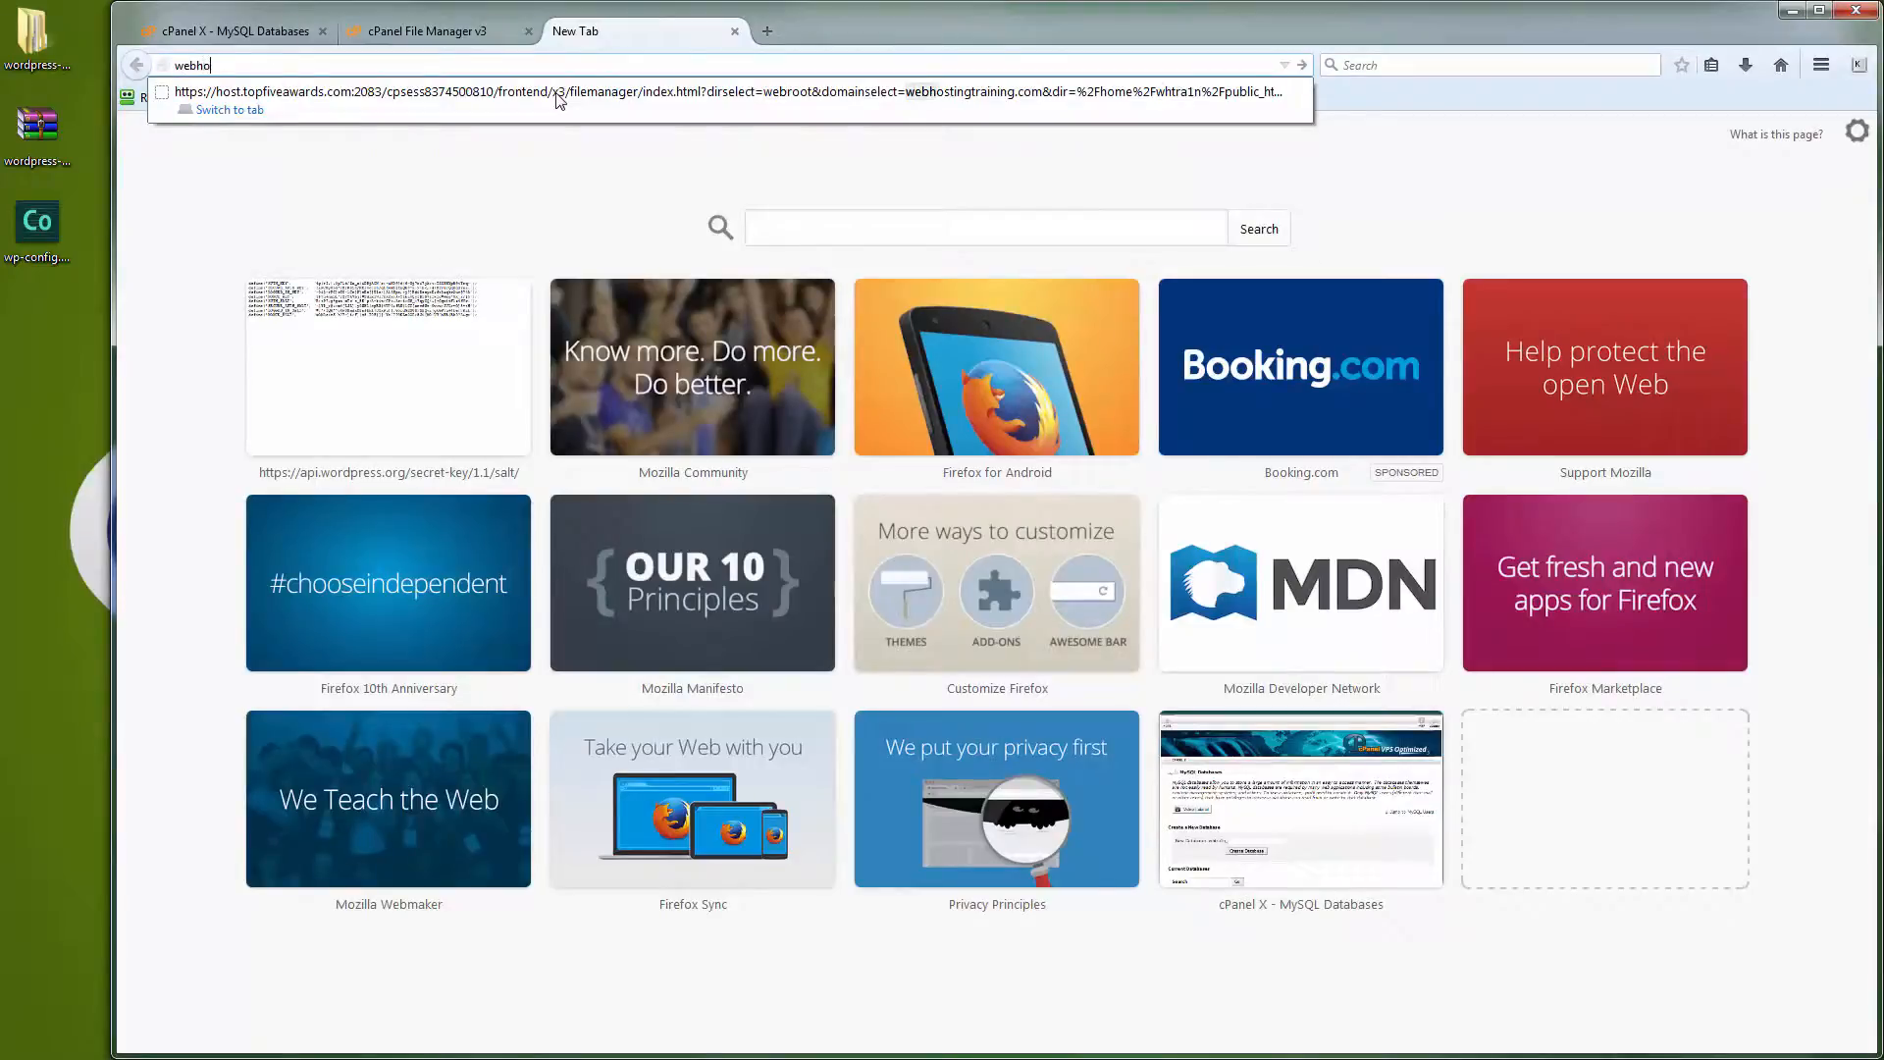
text(stingtraining)
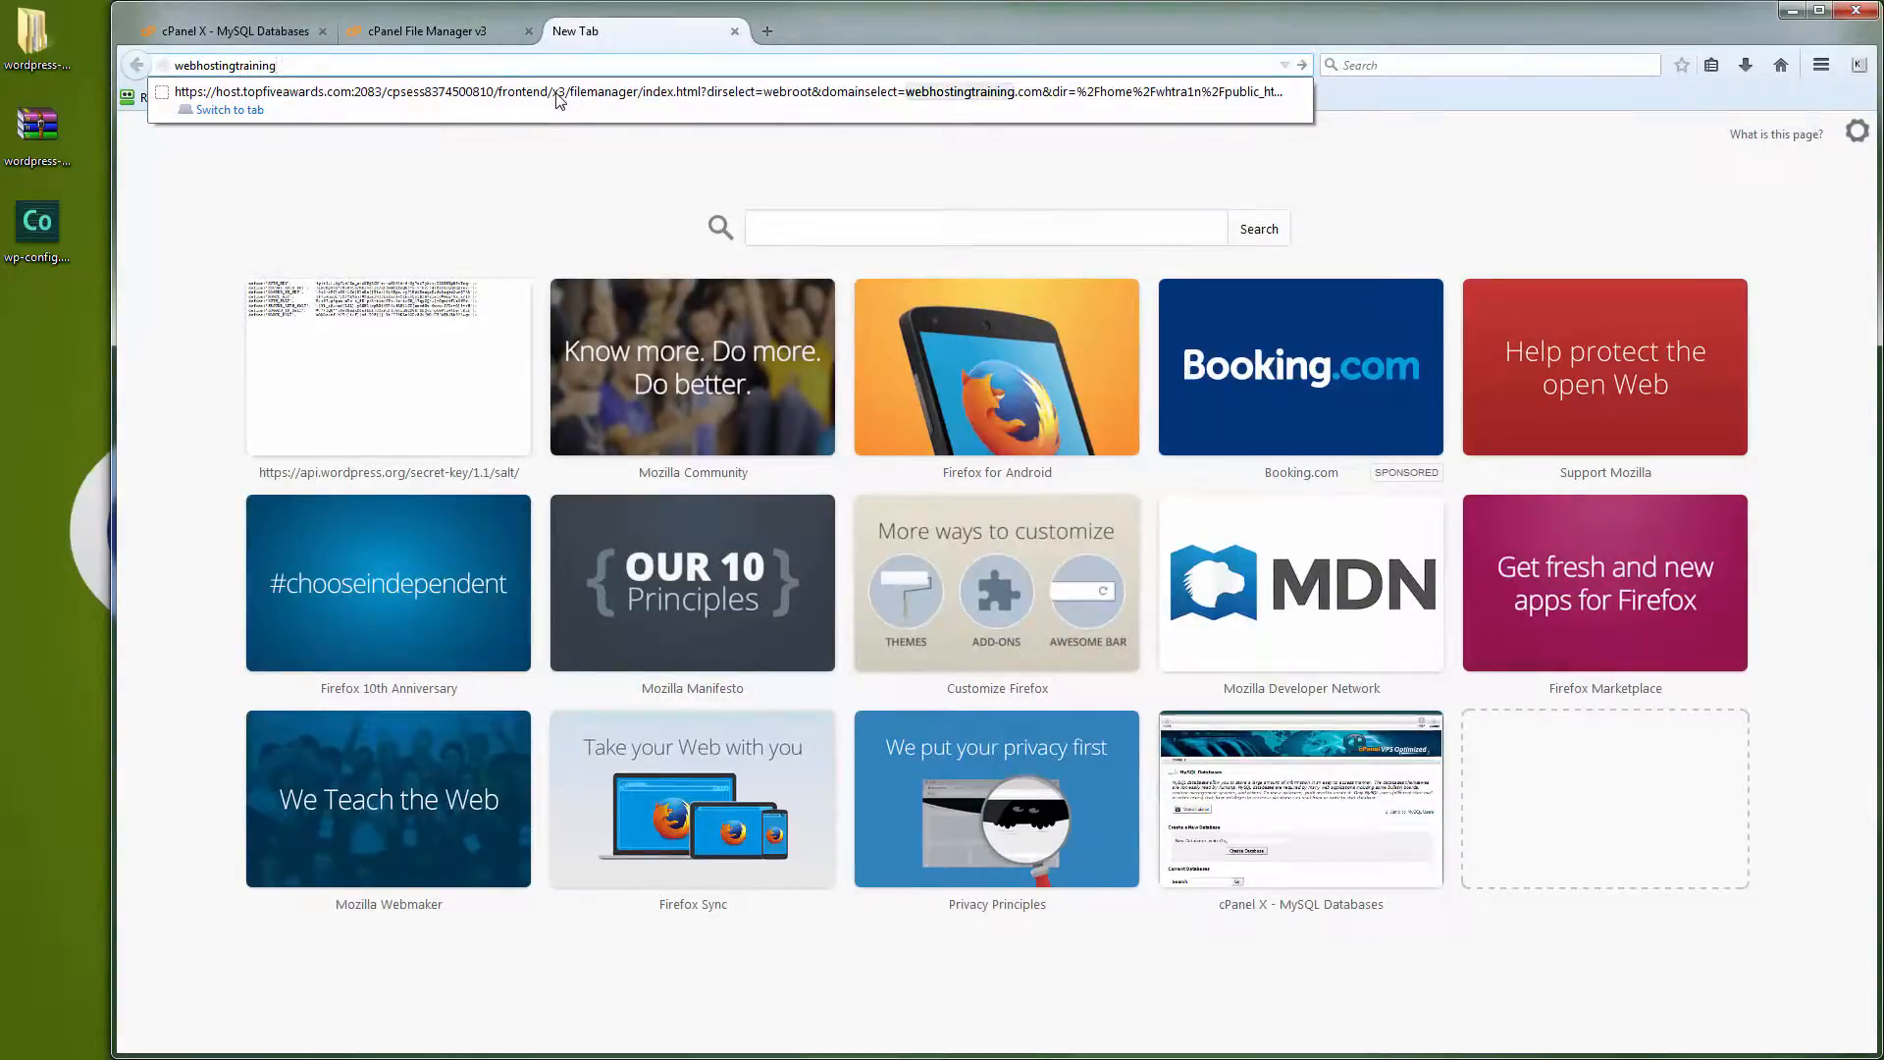
key(ctrl+Return)
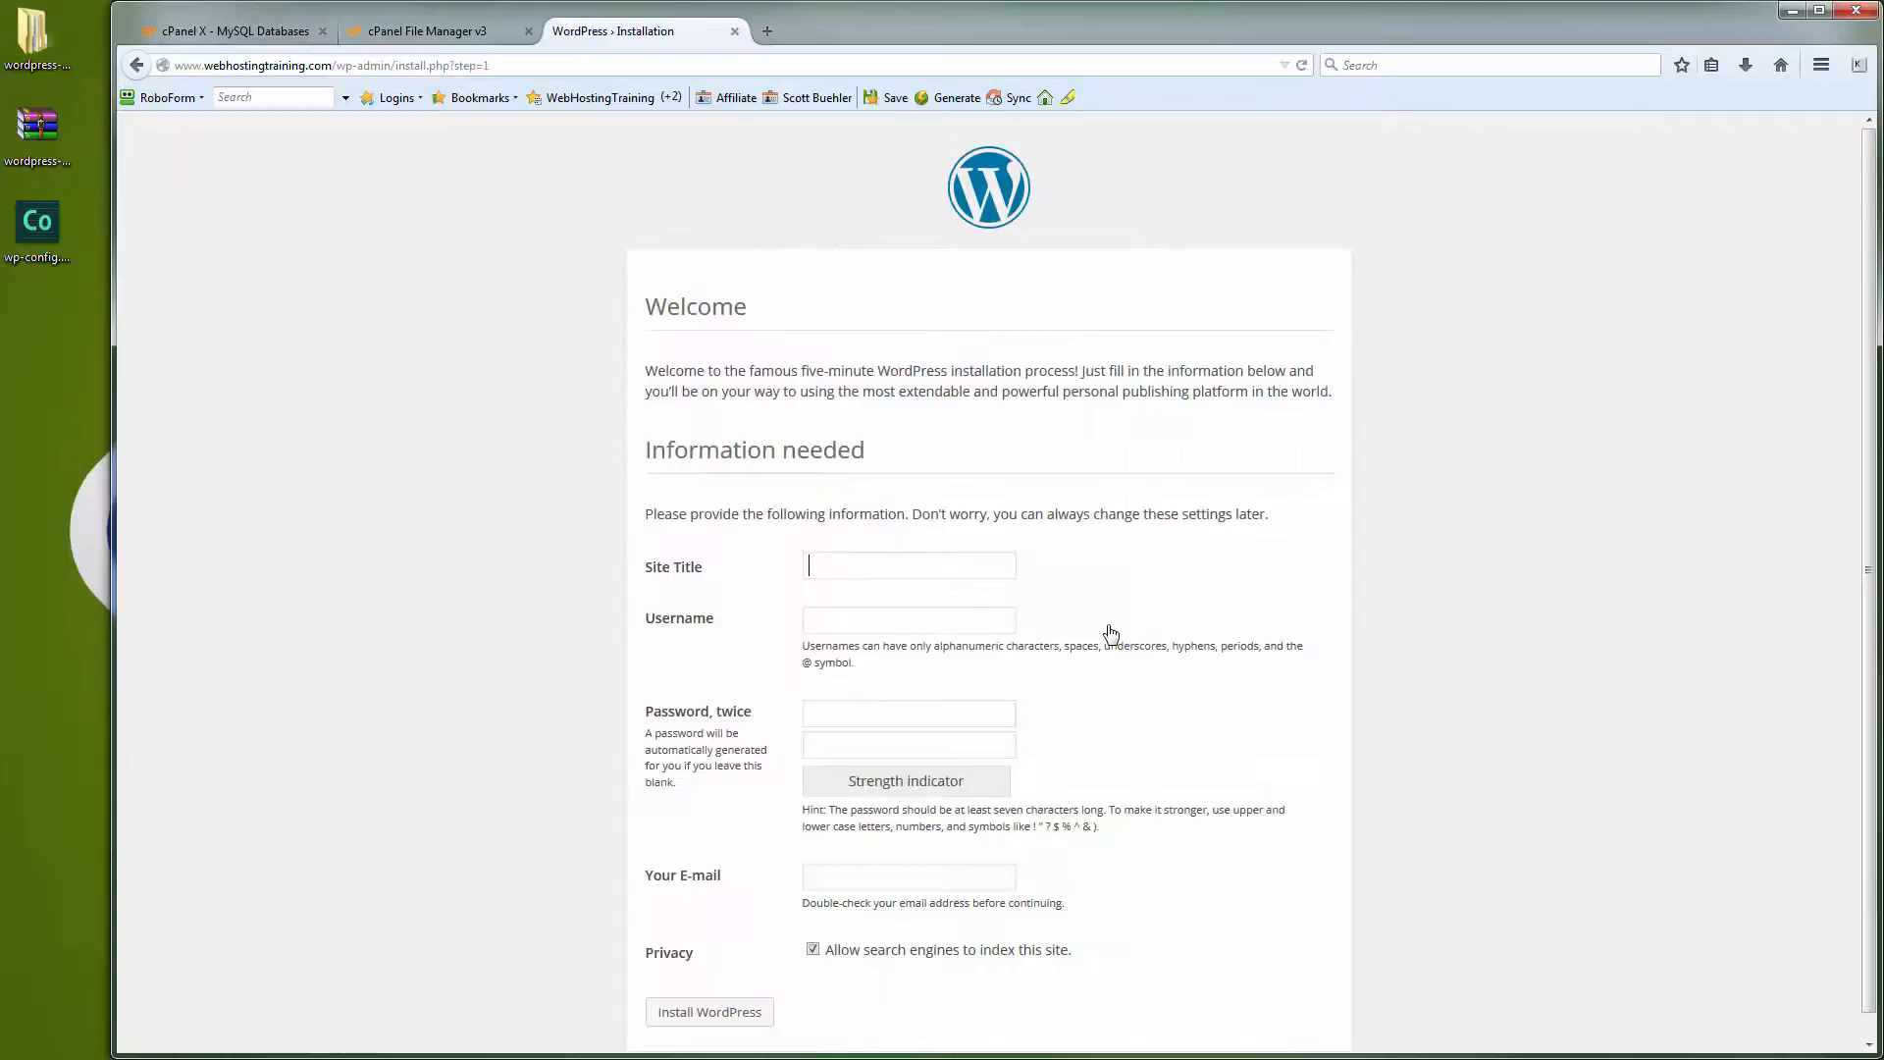
- Set the site title to Web Hosting Training and enter the administrator username in the installation form
scroll(981, 589, down, 1)
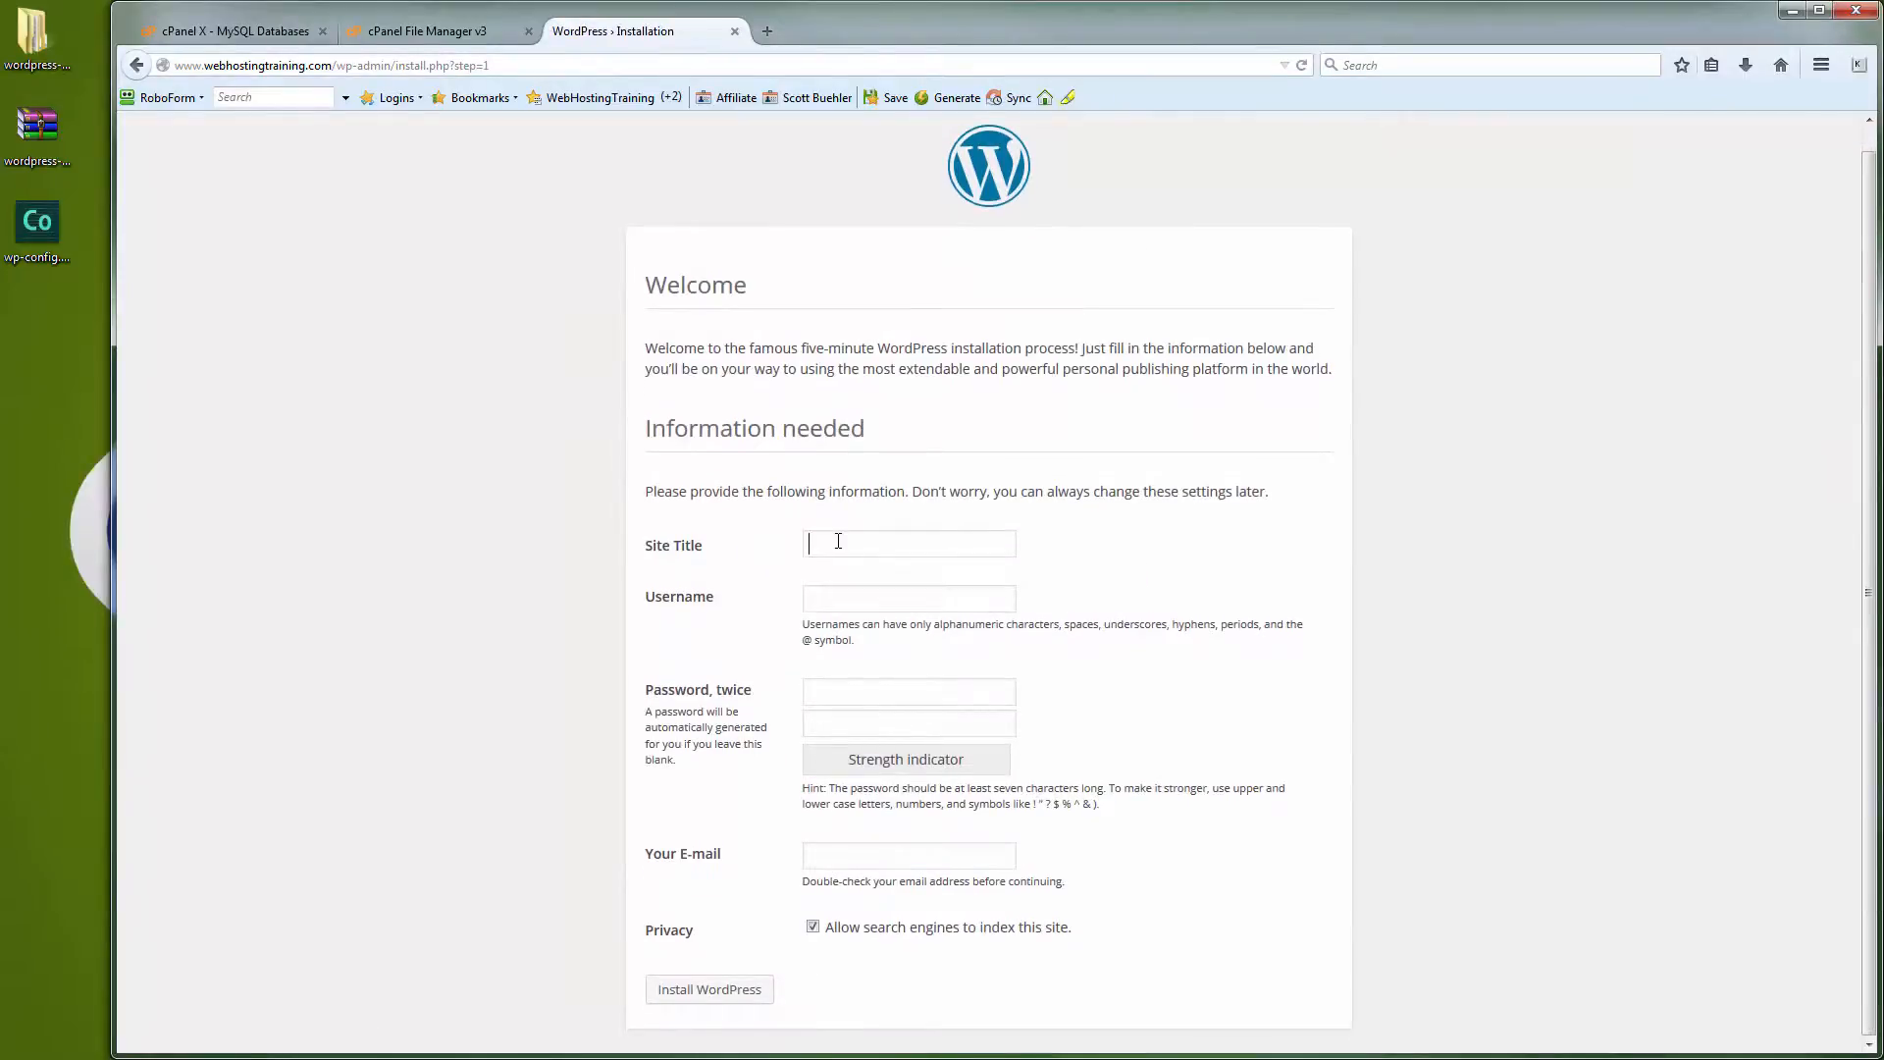
text(Web Hosting Training)
key(Tab)
text(scott)
key(Tab)
- Generate a new 16-character password with RoboForm and paste it into both password fields, replacing any weaker entry
text(••••••••)
key(Tab)
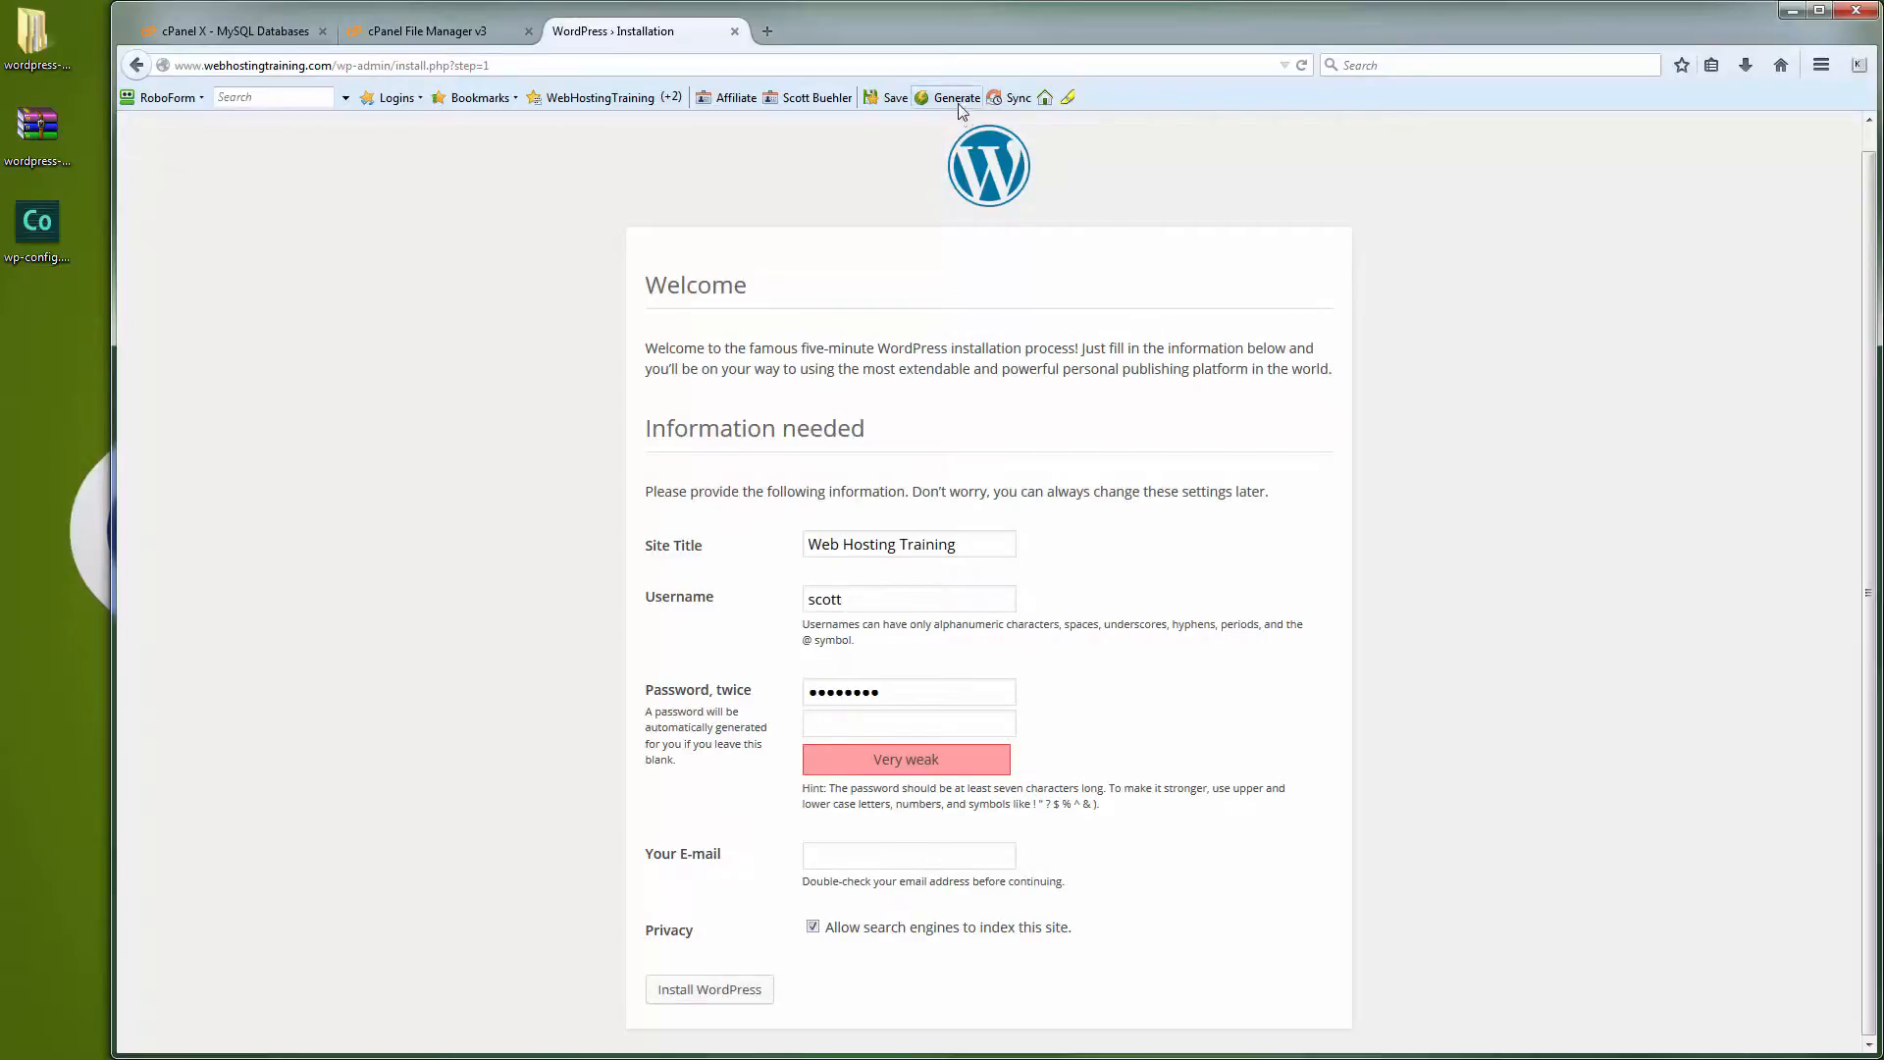
click(958, 101)
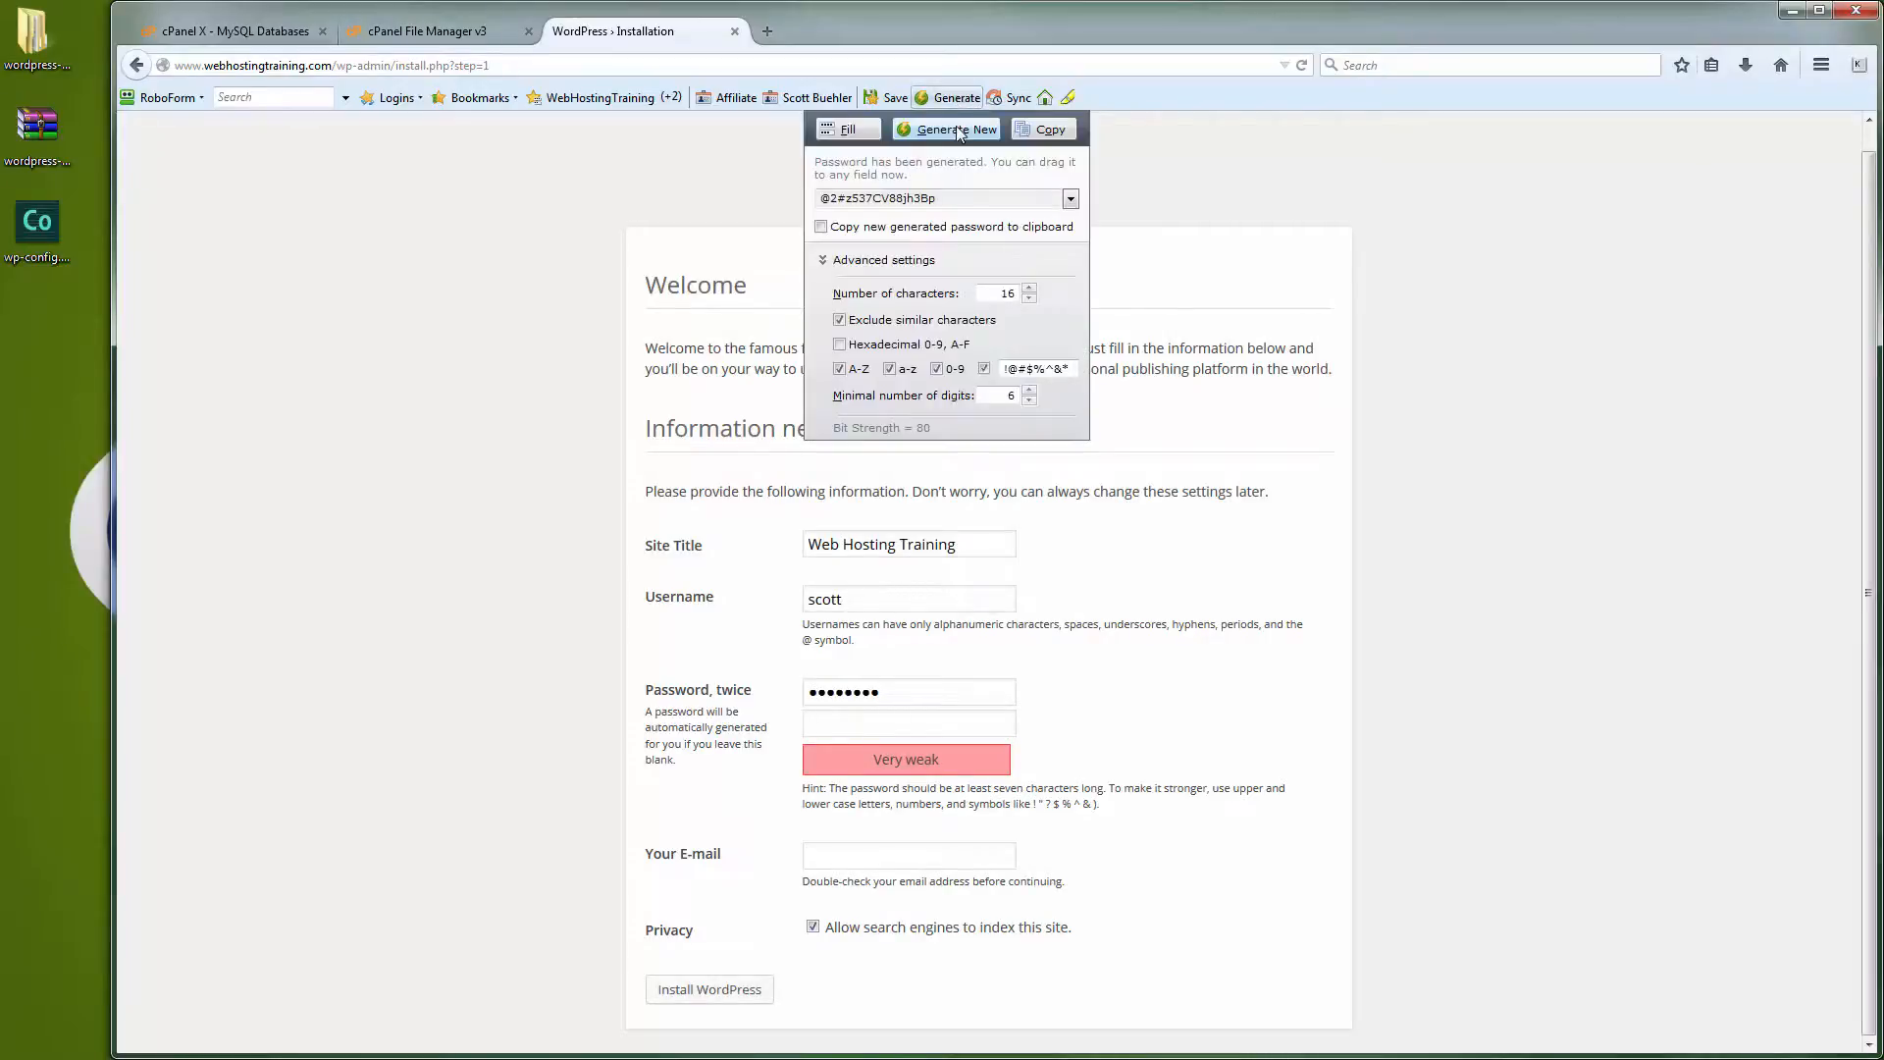
click(958, 131)
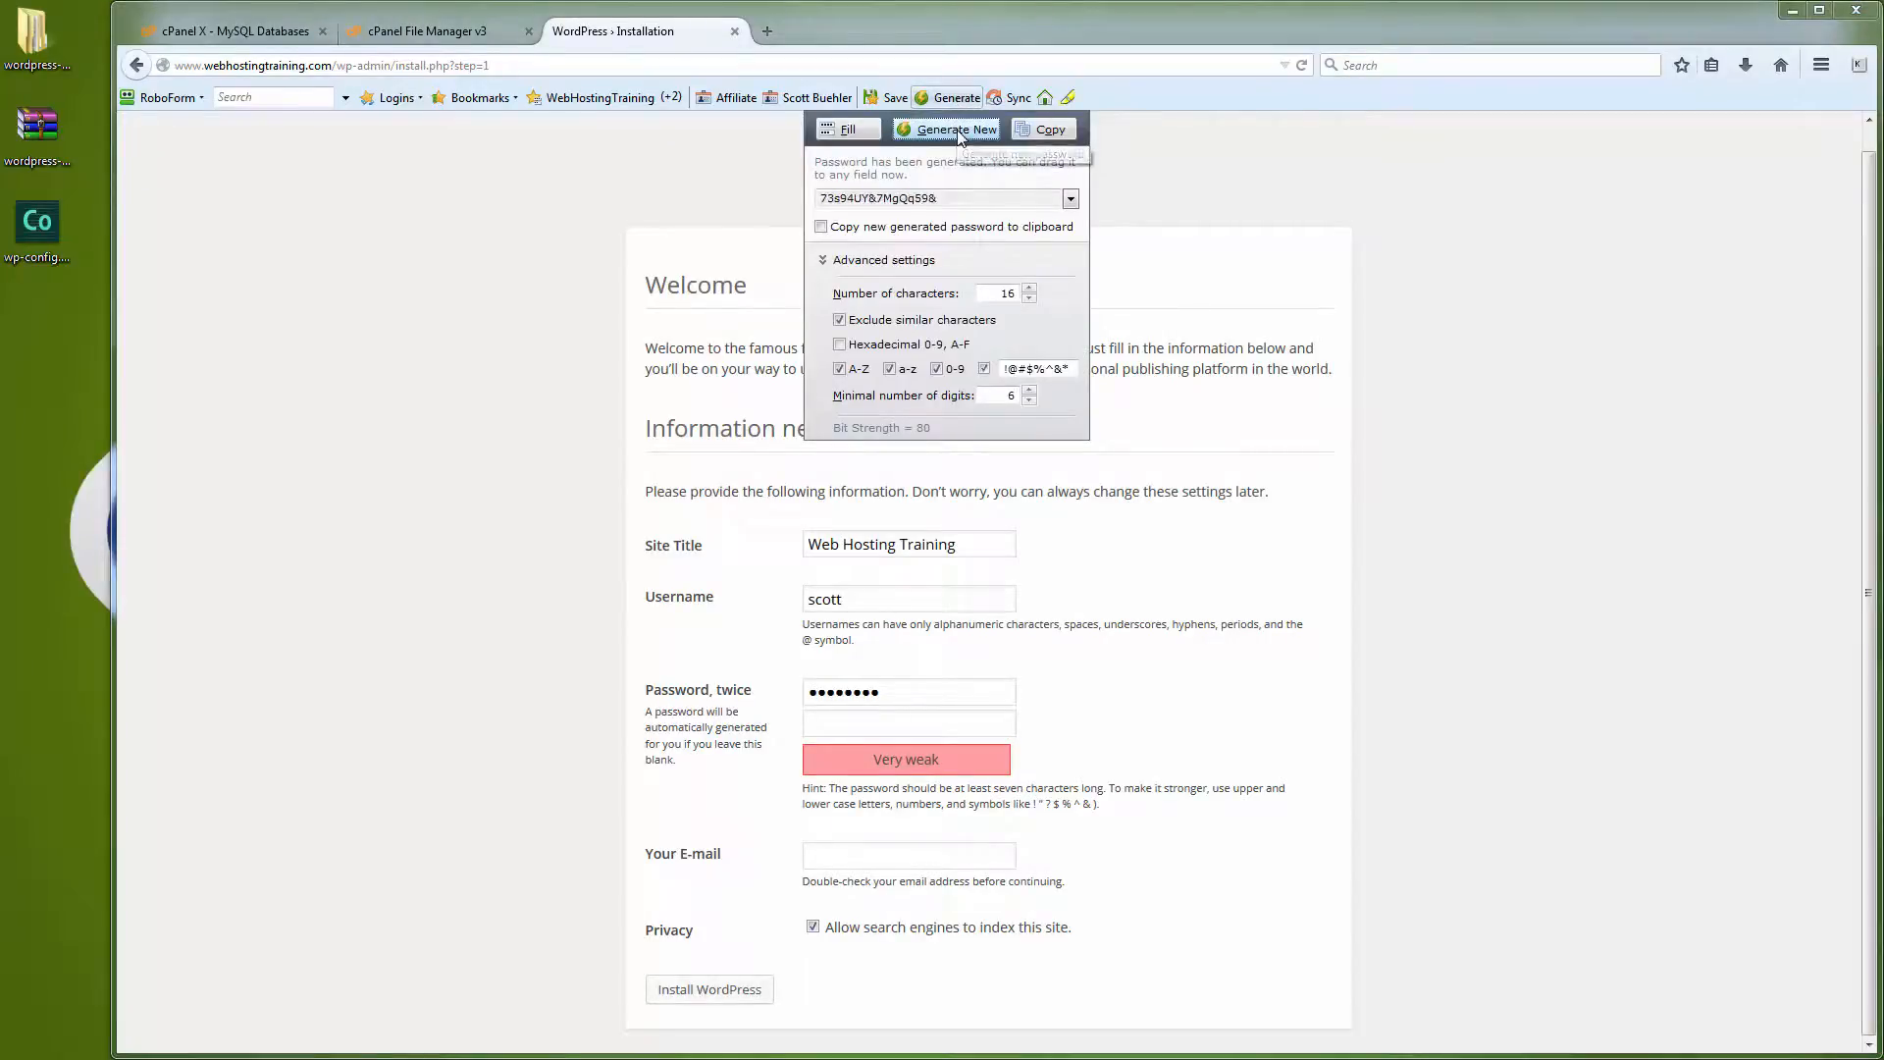
click(1040, 130)
drag(917, 691, 800, 692)
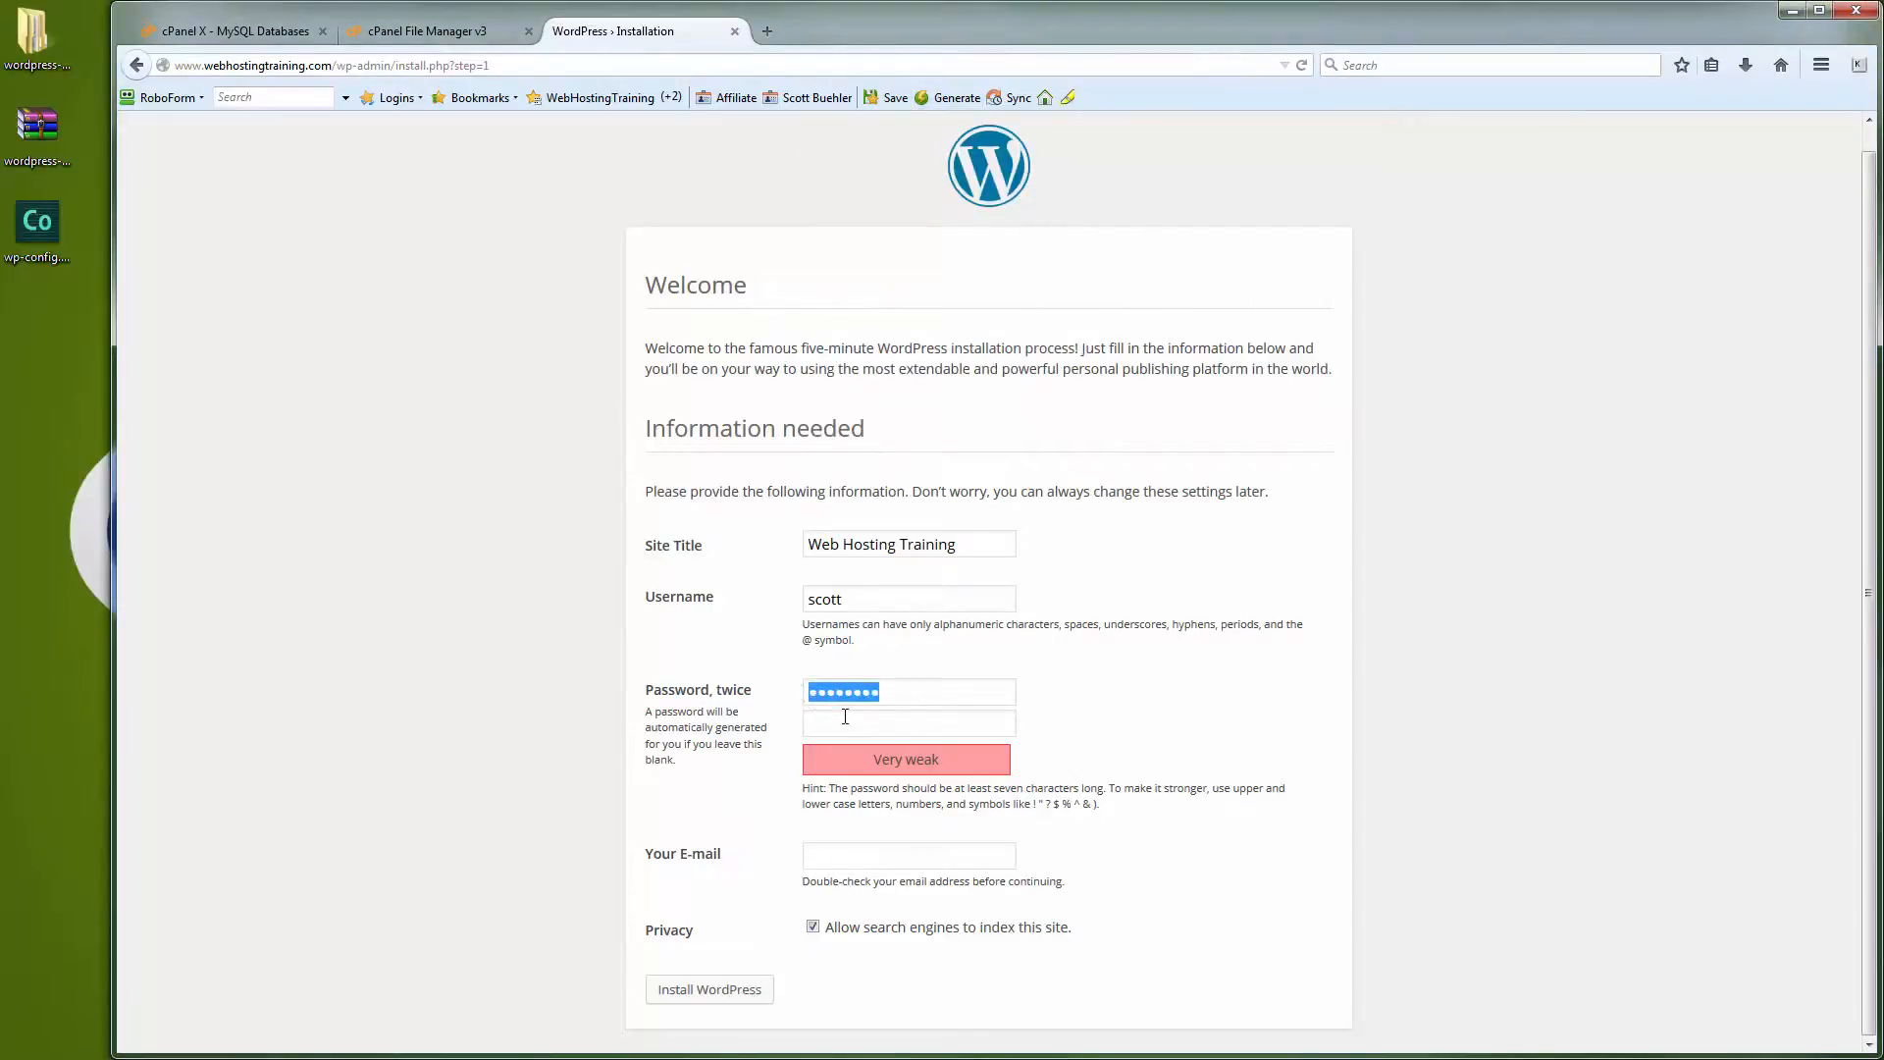
key(ctrl+v)
key(ctrl+v)
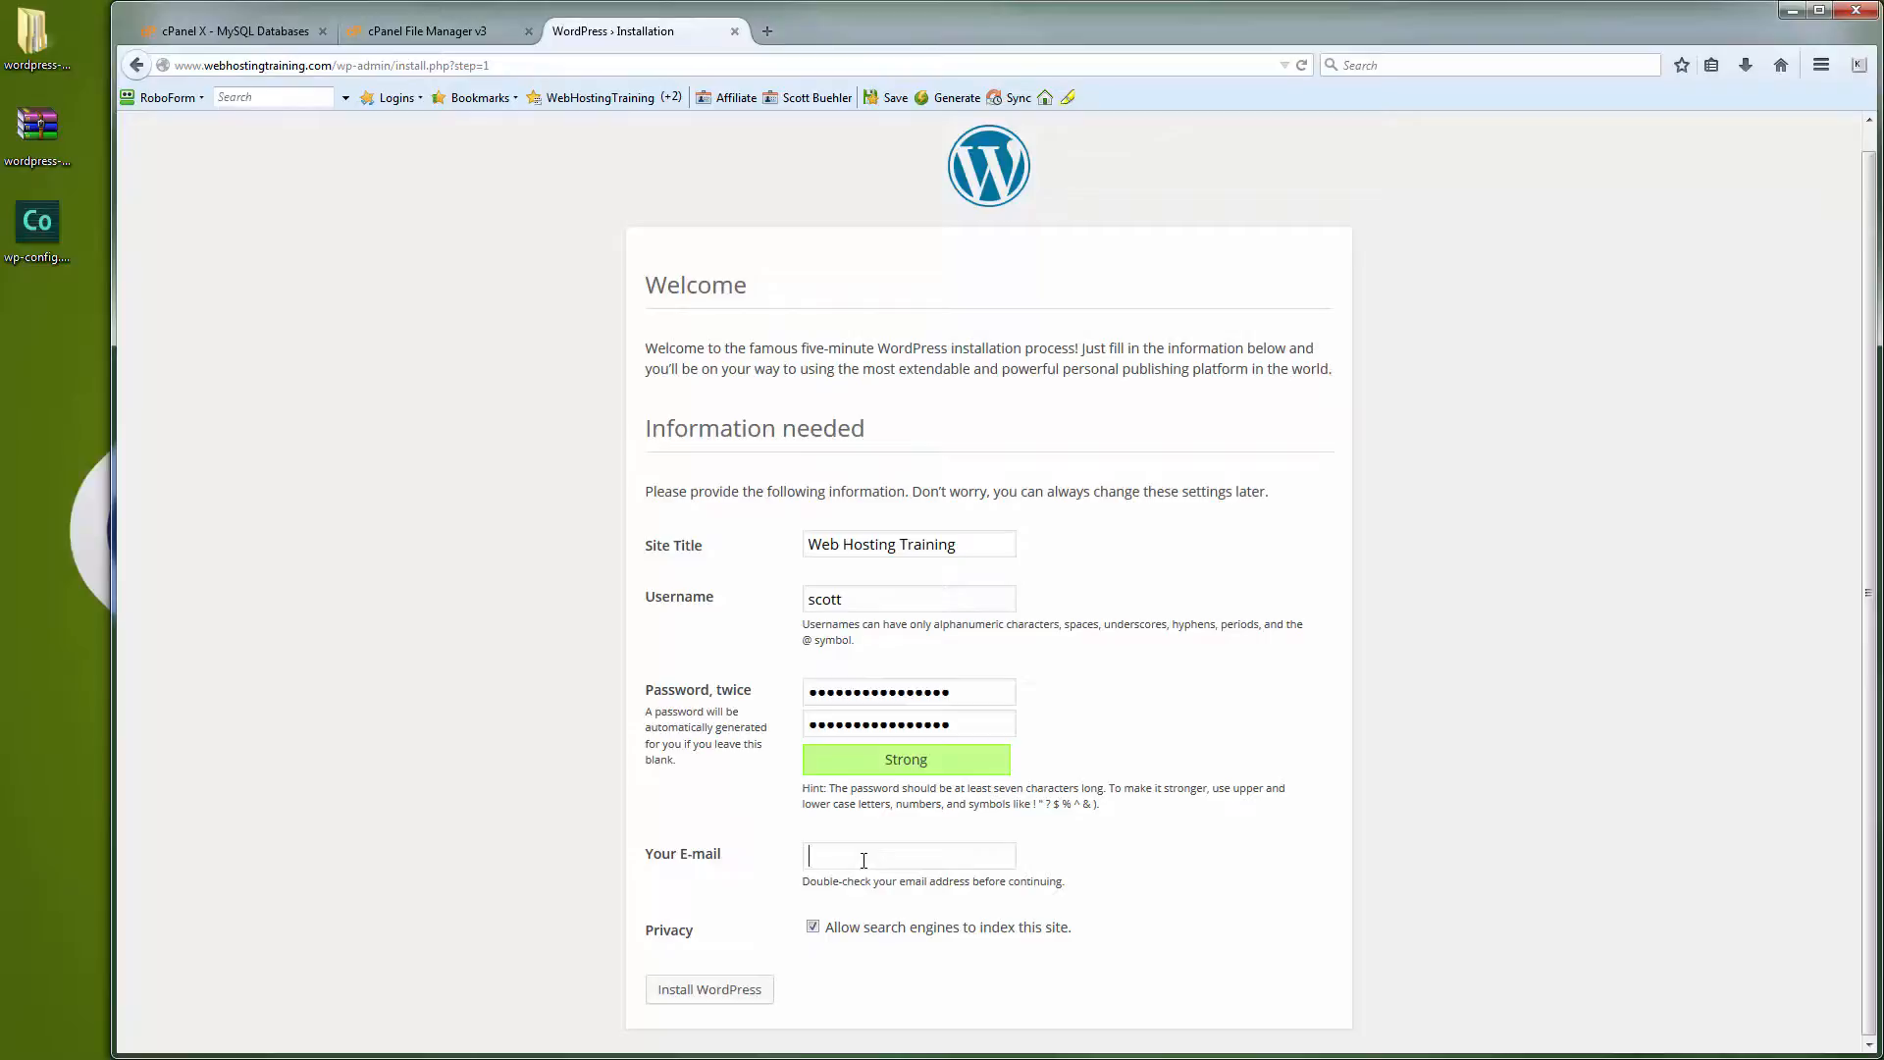
- Fill in the administrator's e-mail, install WordPress, and dismiss RoboForm's offer to save the account
key(ctrl+v)
click(728, 993)
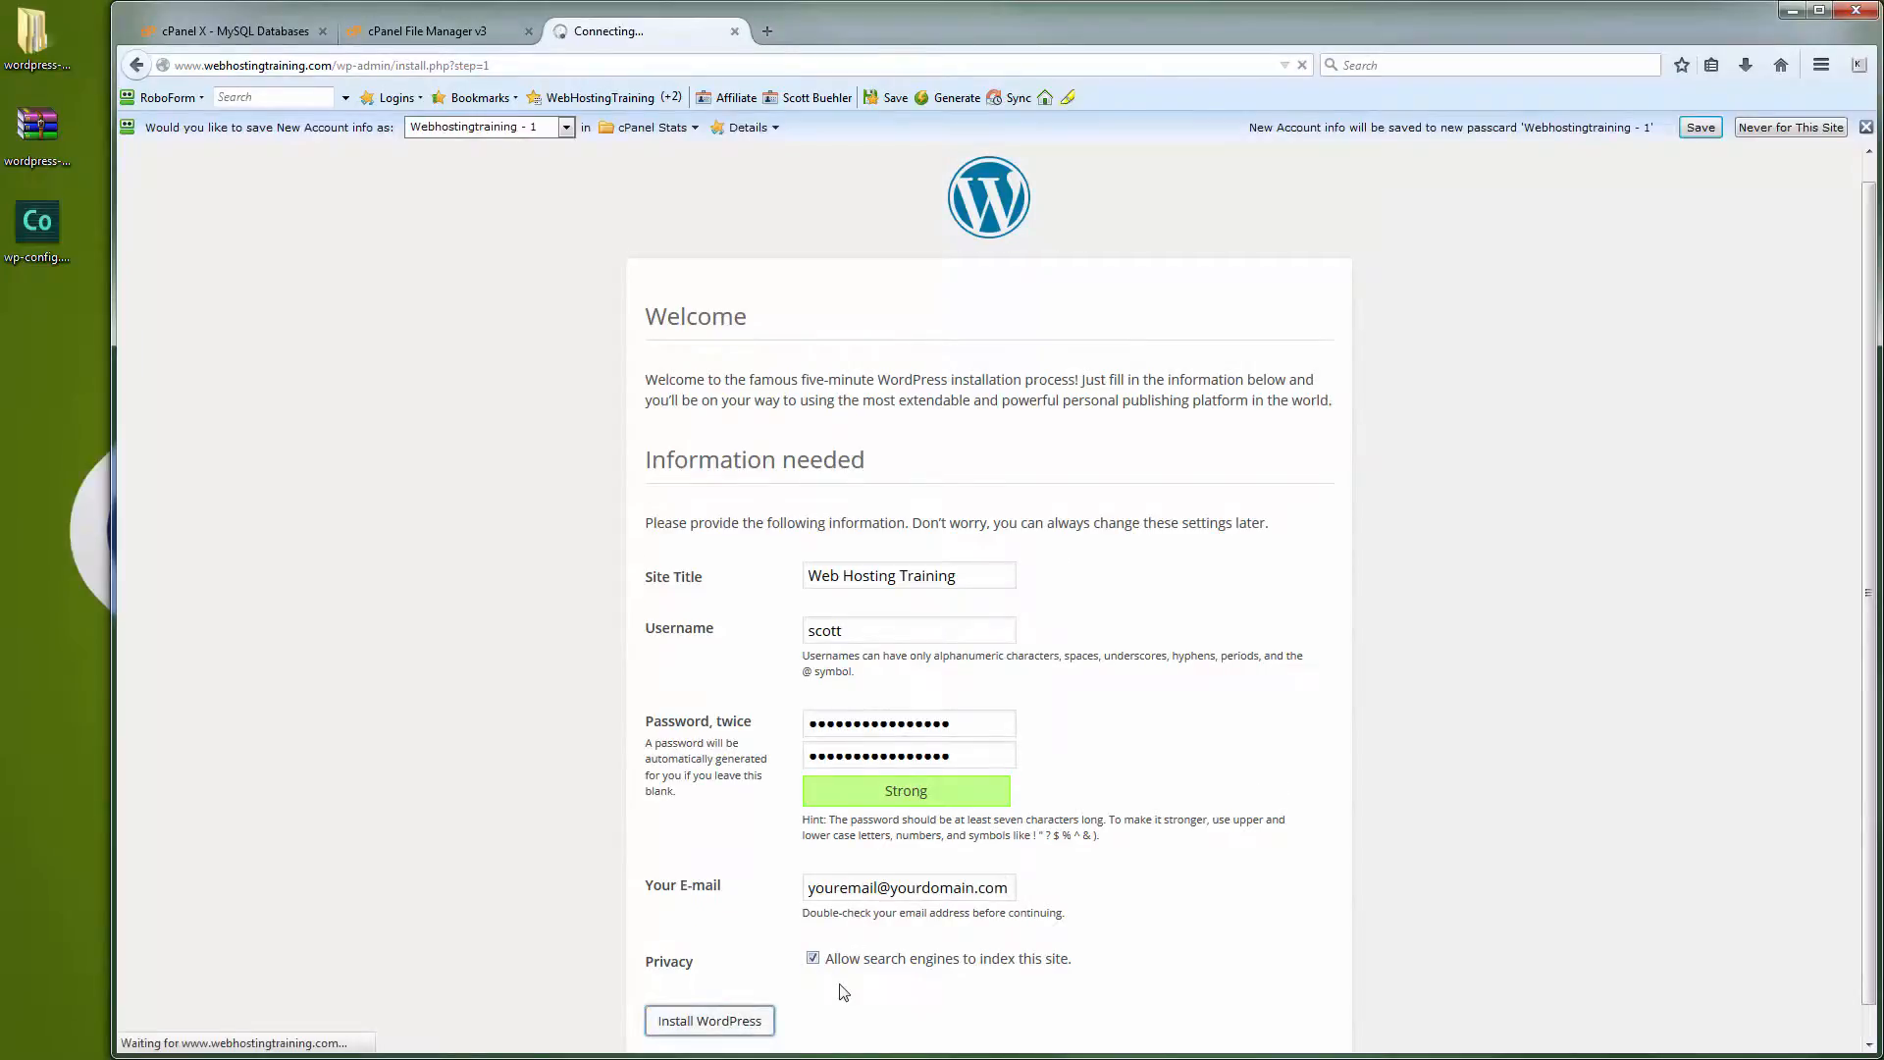
click(1866, 127)
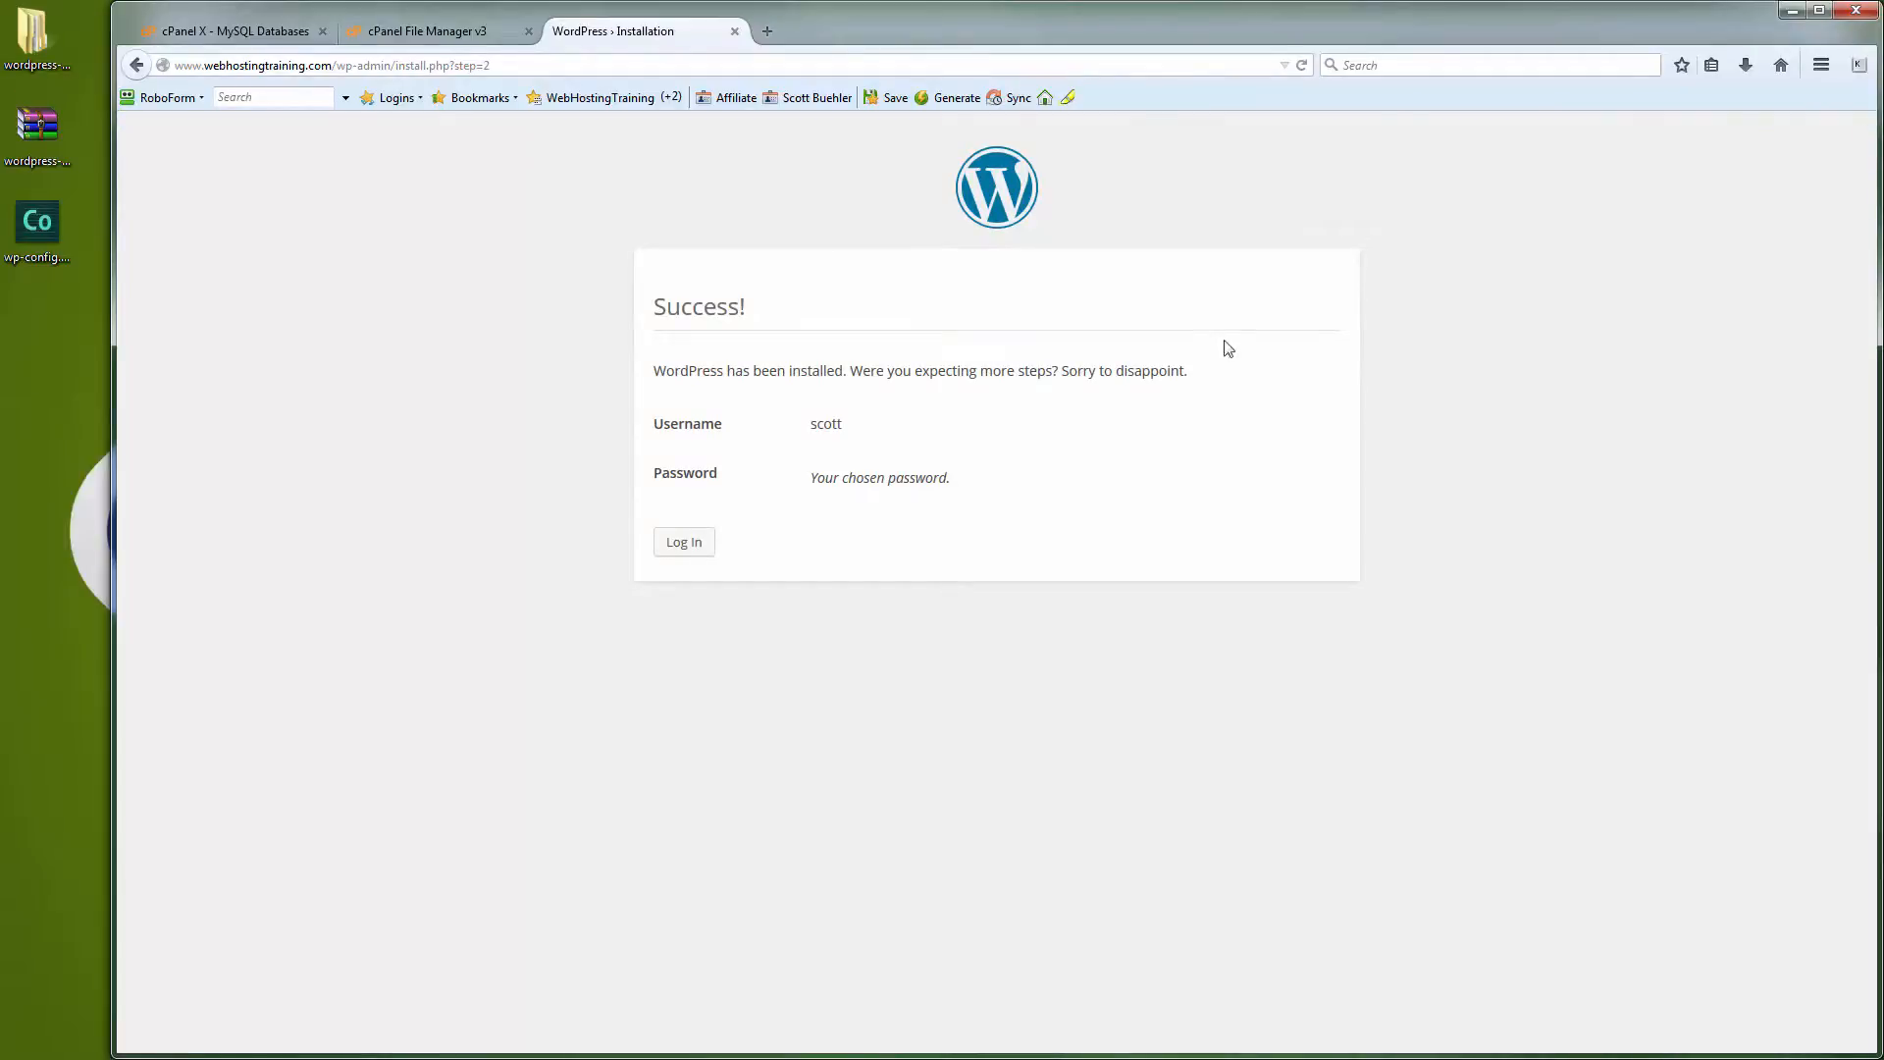
- Log in to the new WordPress site with the administrator username and the generated password, with Remember Me enabled
click(705, 542)
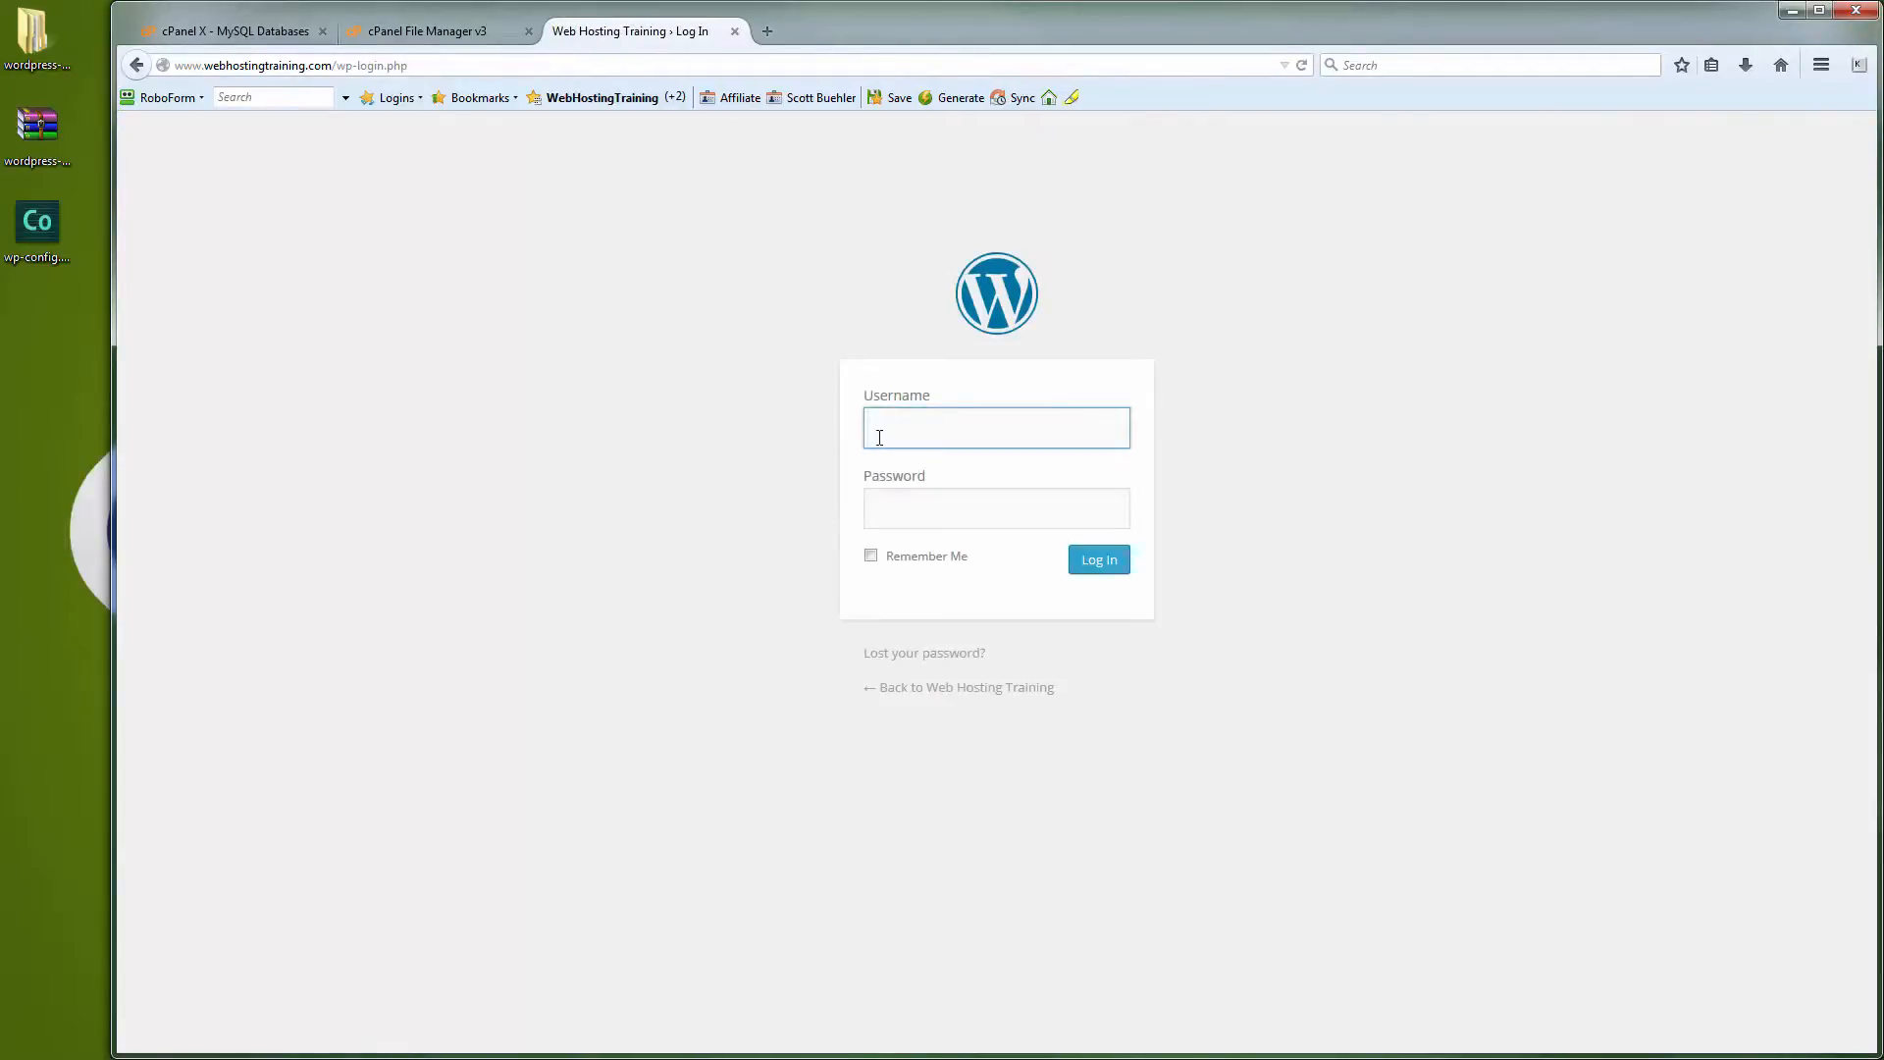
text(scott)
key(Tab)
key(ctrl+v)
click(870, 555)
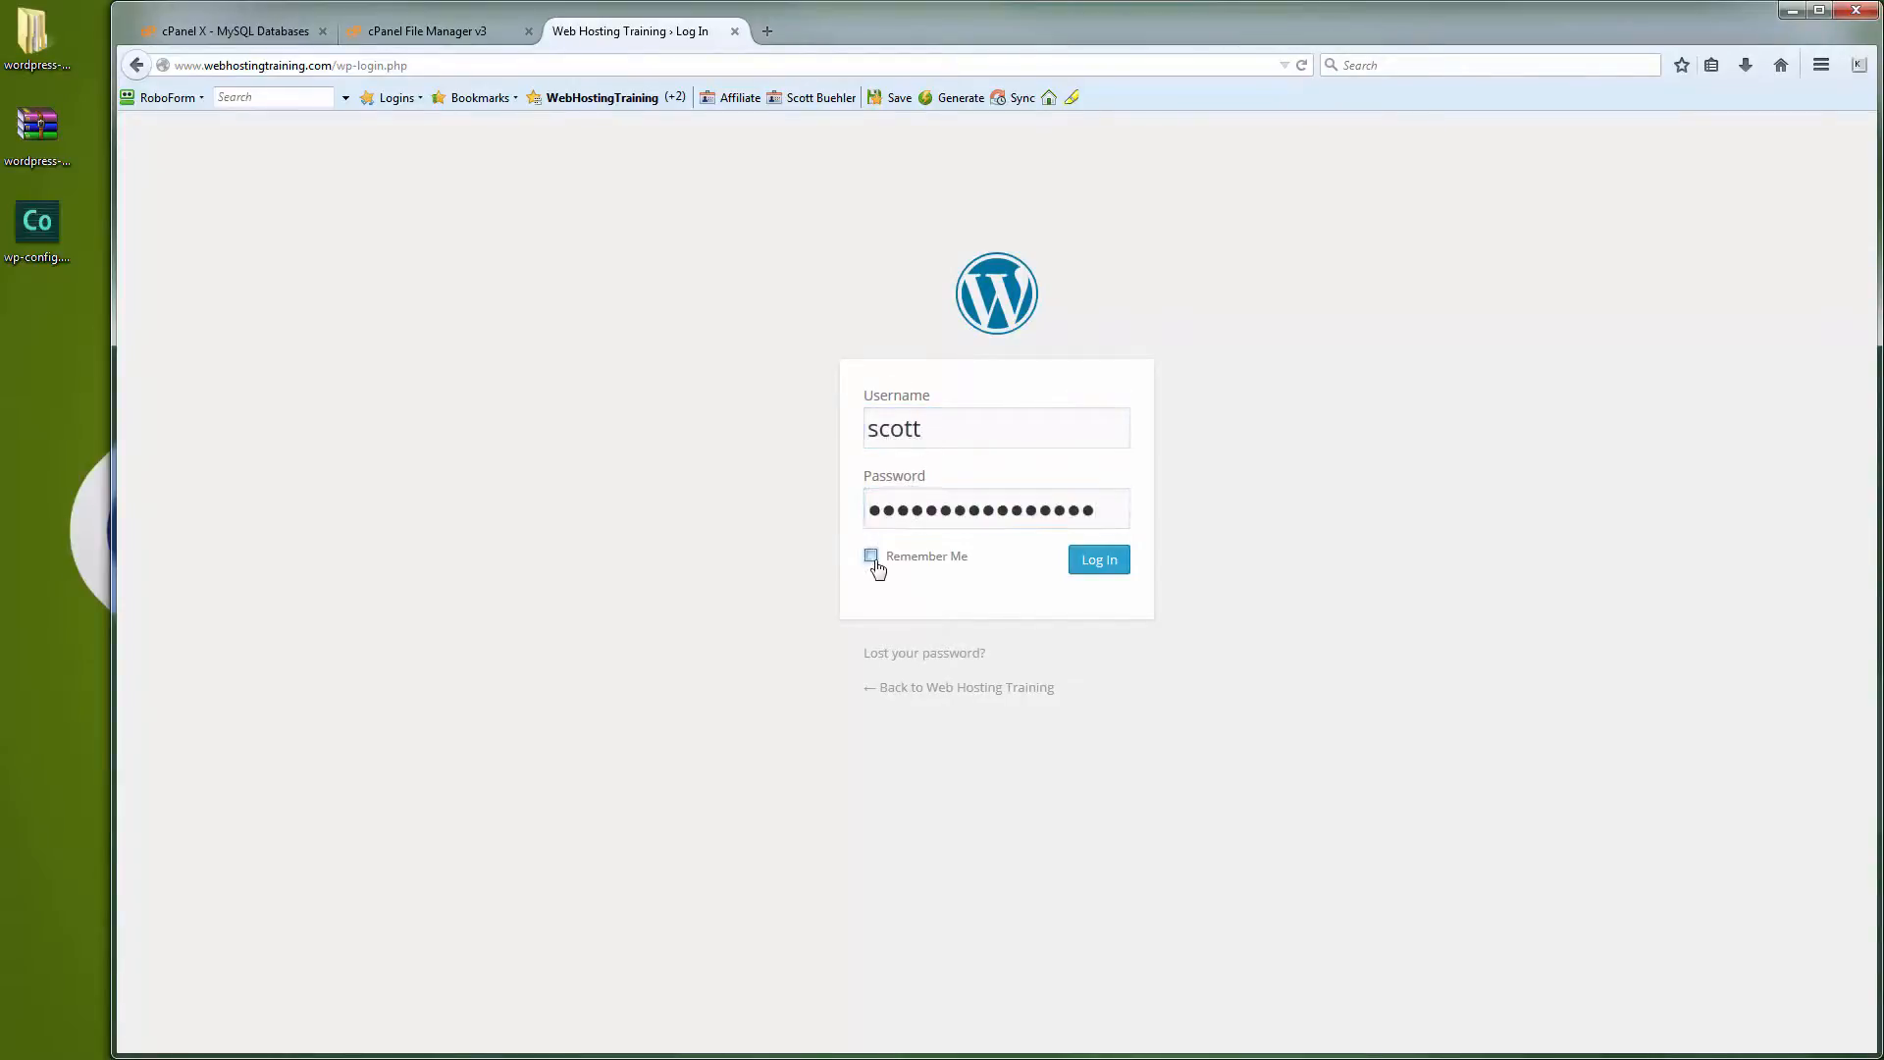
click(1100, 566)
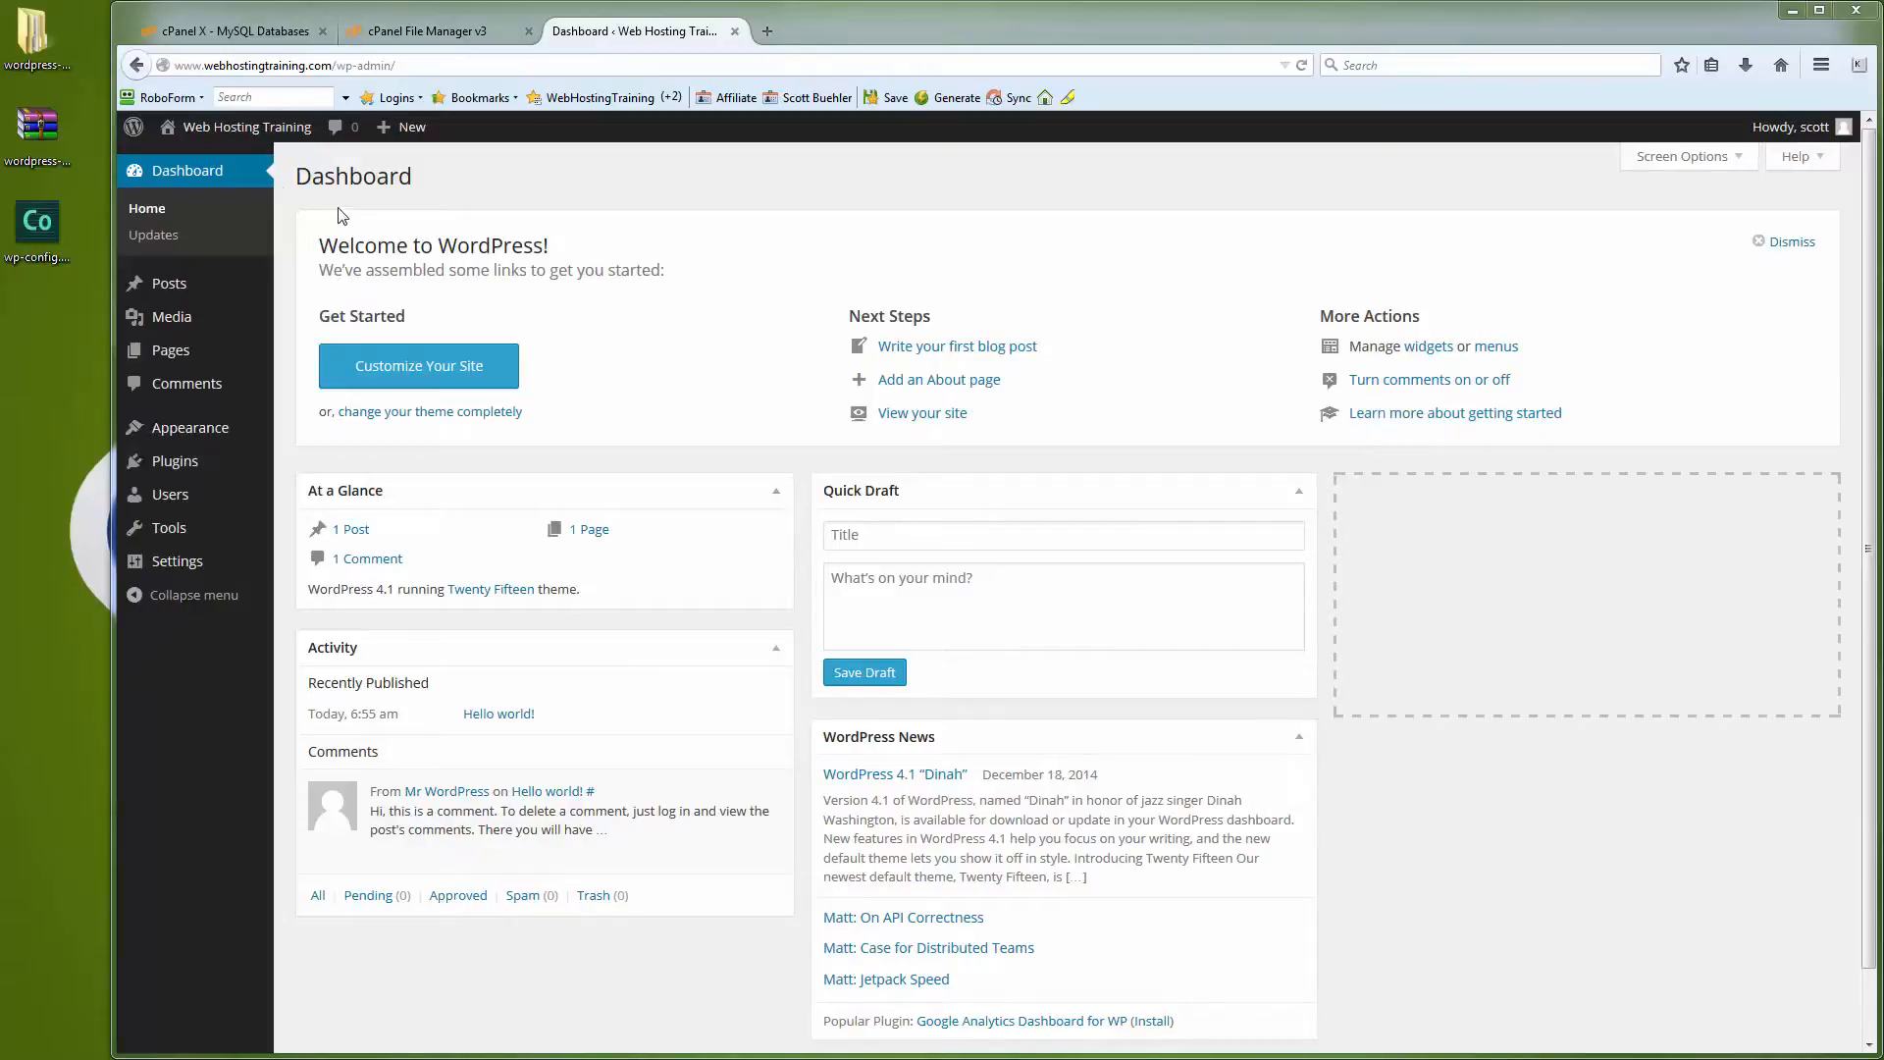
- Visit the Web Hosting Training site's front end from the WordPress dashboard
mouse_move(250, 128)
click(195, 167)
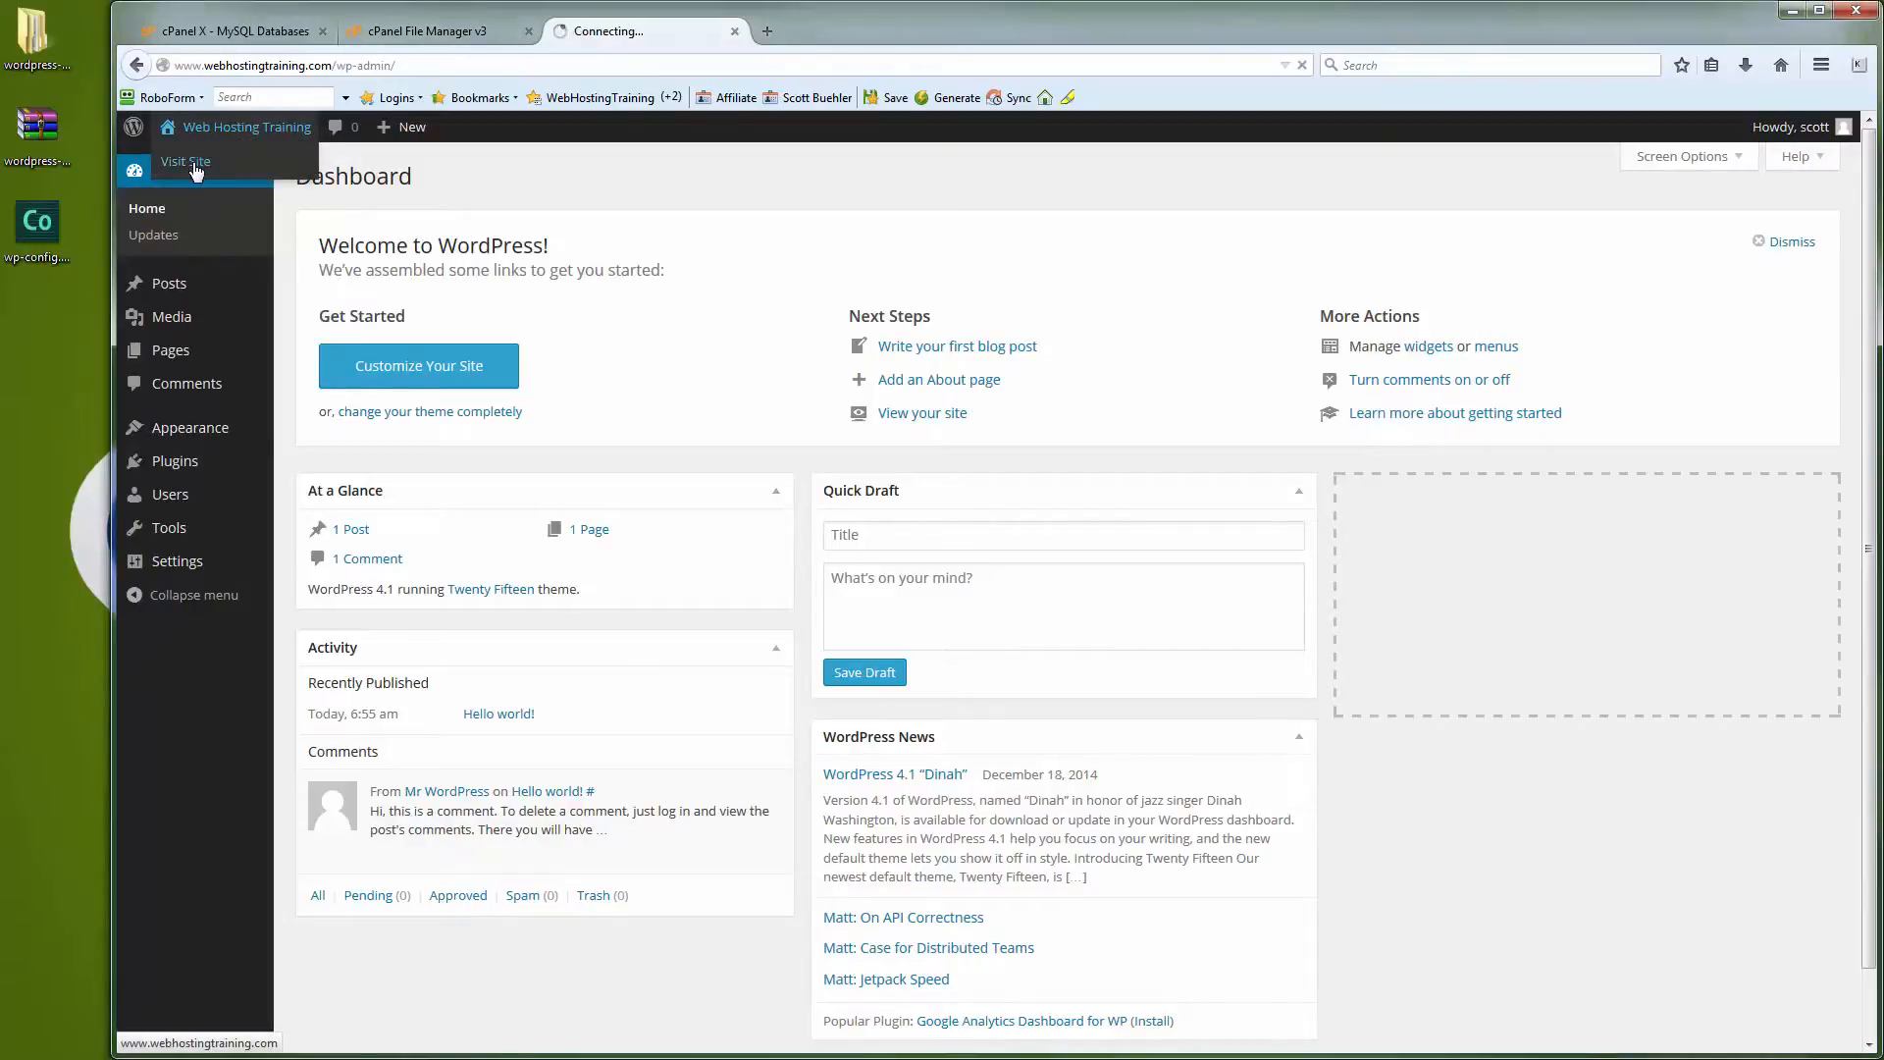